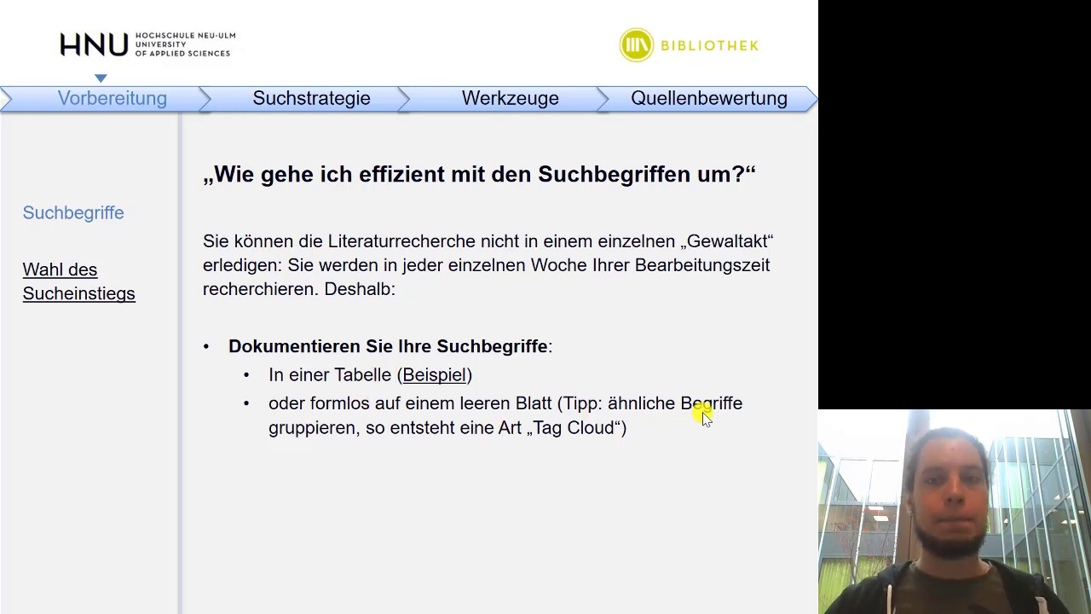
Step: Reveal the slide's two remaining bullet points and switch to the Mappe1 workbook in Excel
key("Right")
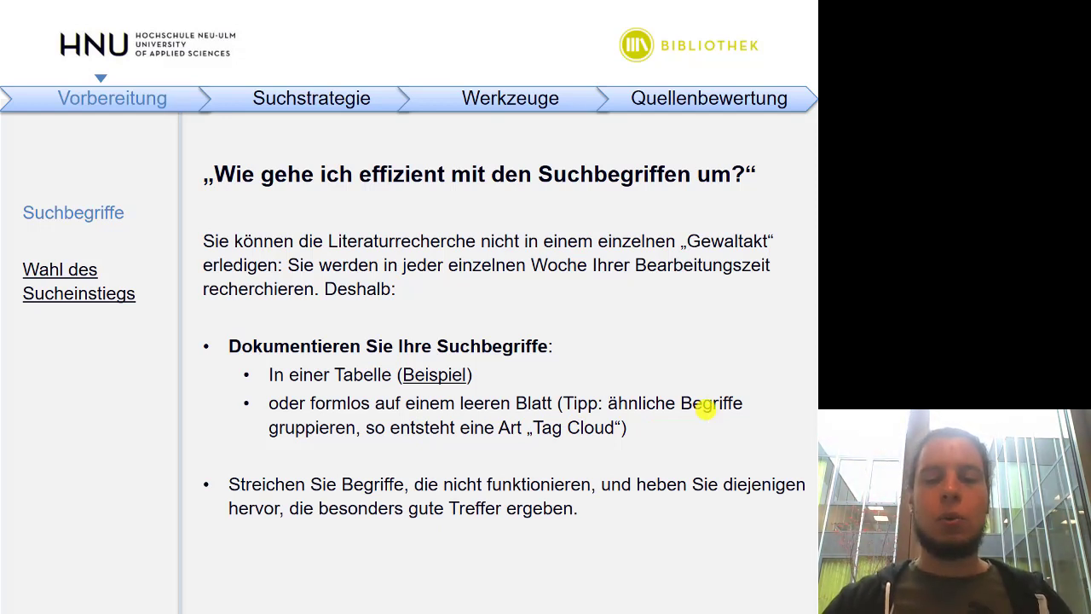
left_click(703, 510)
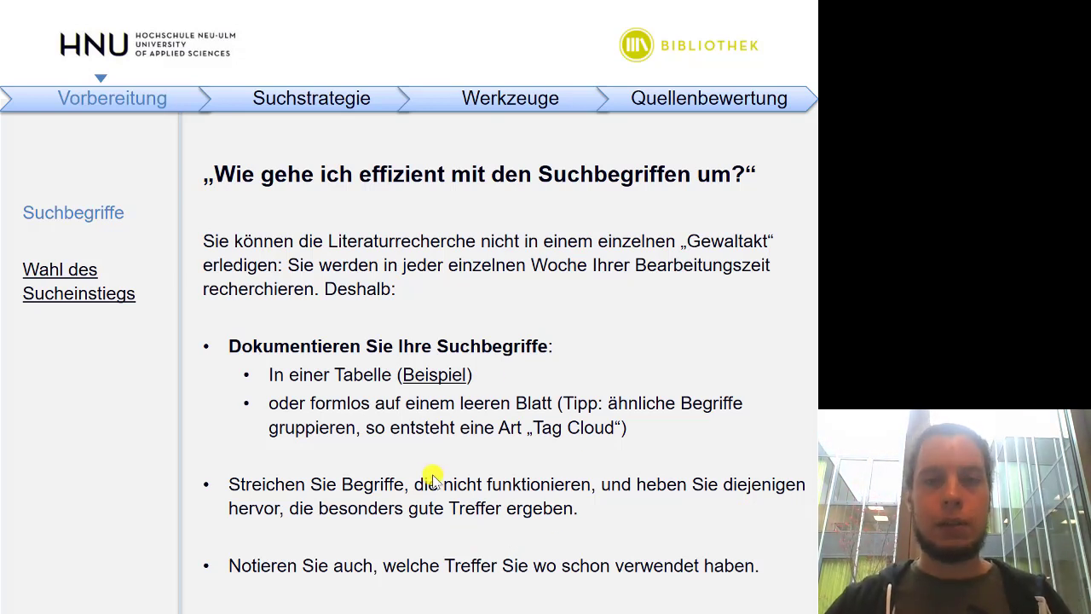
key("super+d")
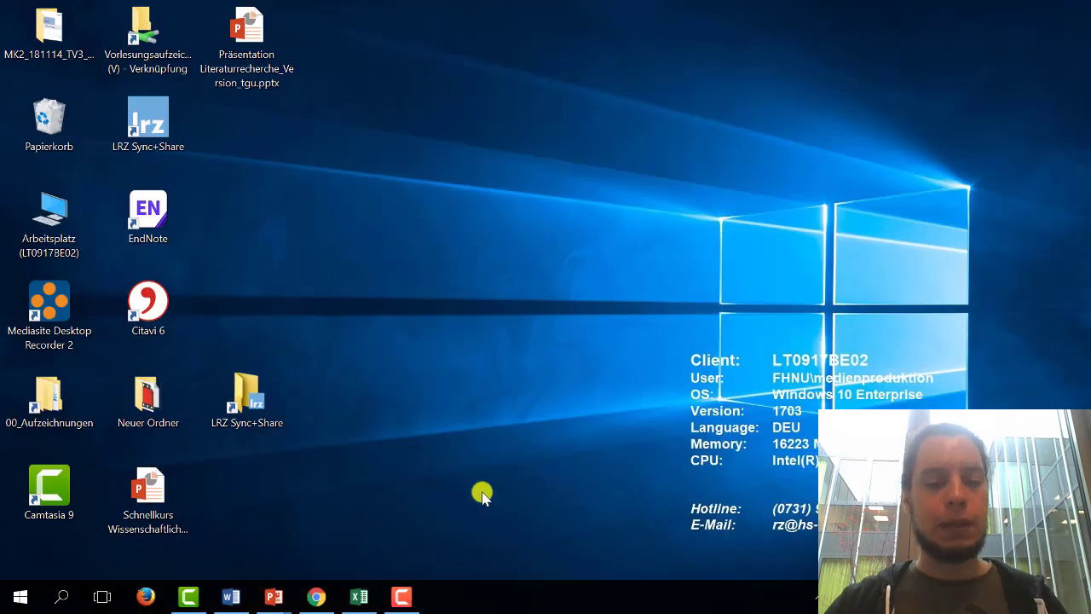
left_click(351, 594)
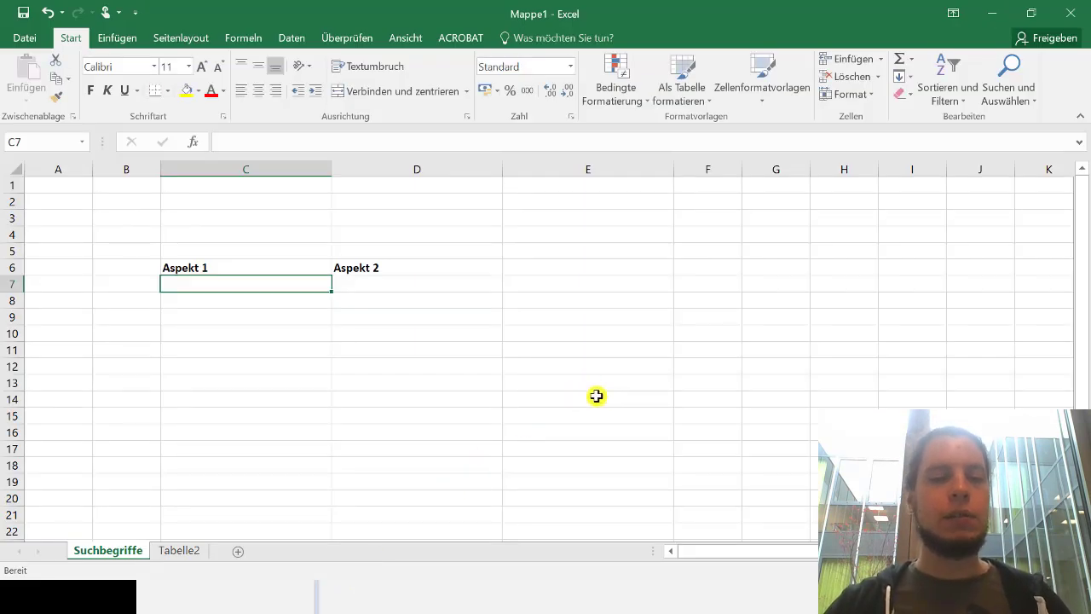
Step: Enter the search term Marketing in C7 under the Aspekt 1 heading
scroll(595, 395, "down", 1)
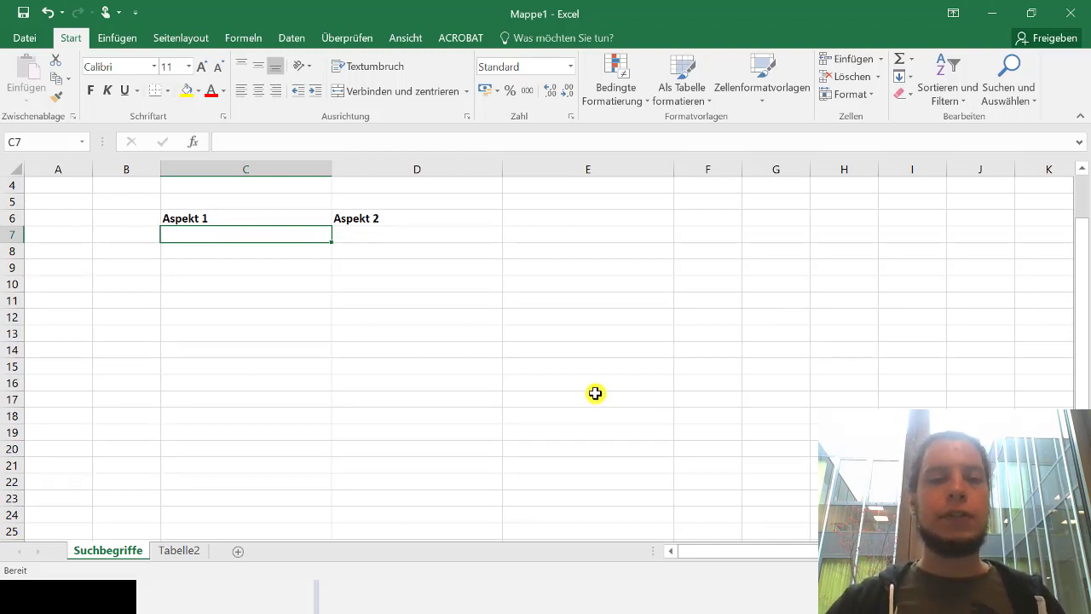
left_click(234, 219)
left_click(360, 220)
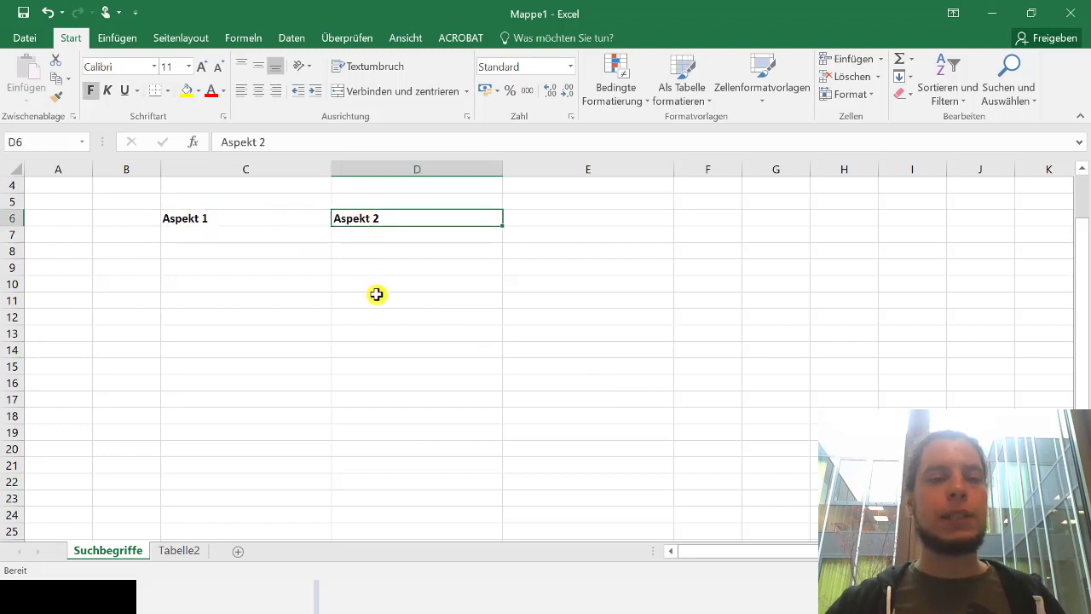
left_click(276, 234)
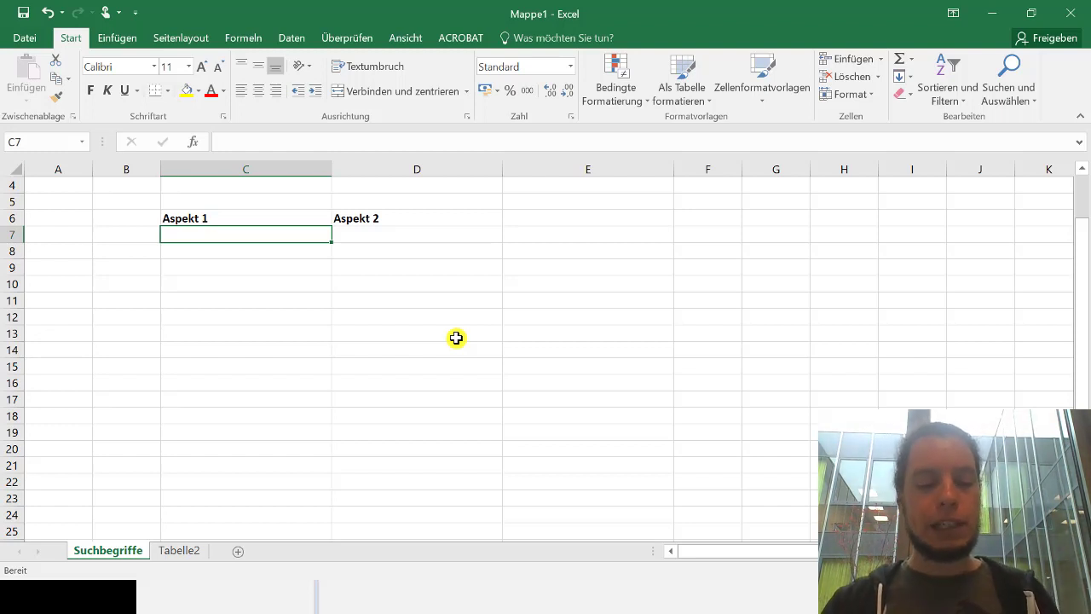
type("Marketing")
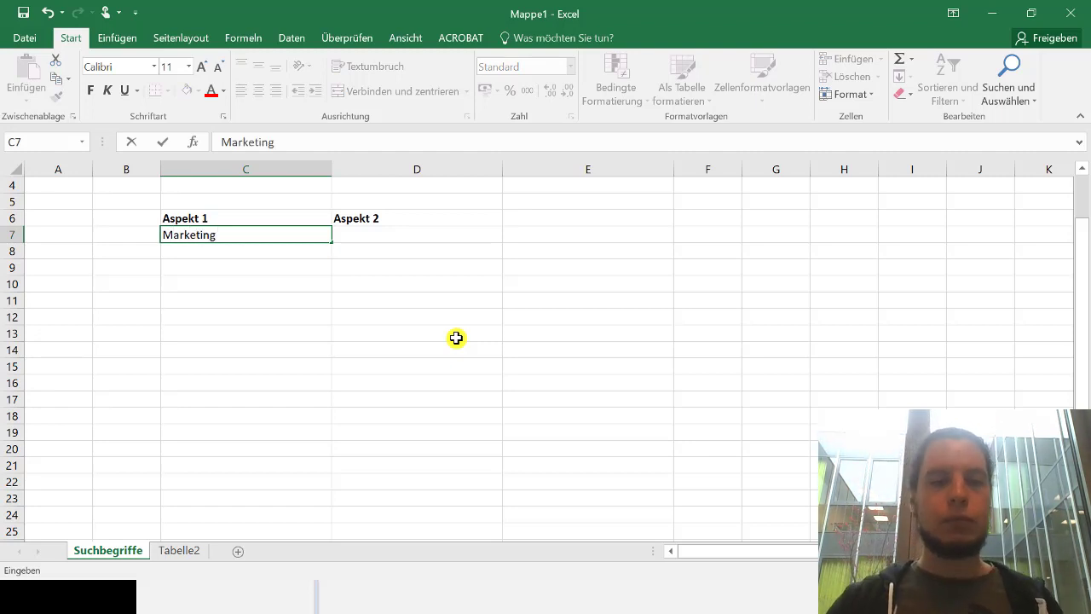
left_click(456, 338)
Step: List the search terms Duft, Gerüche and Aromen in D7 to D9 under the Aspekt 2 heading
left_click(372, 233)
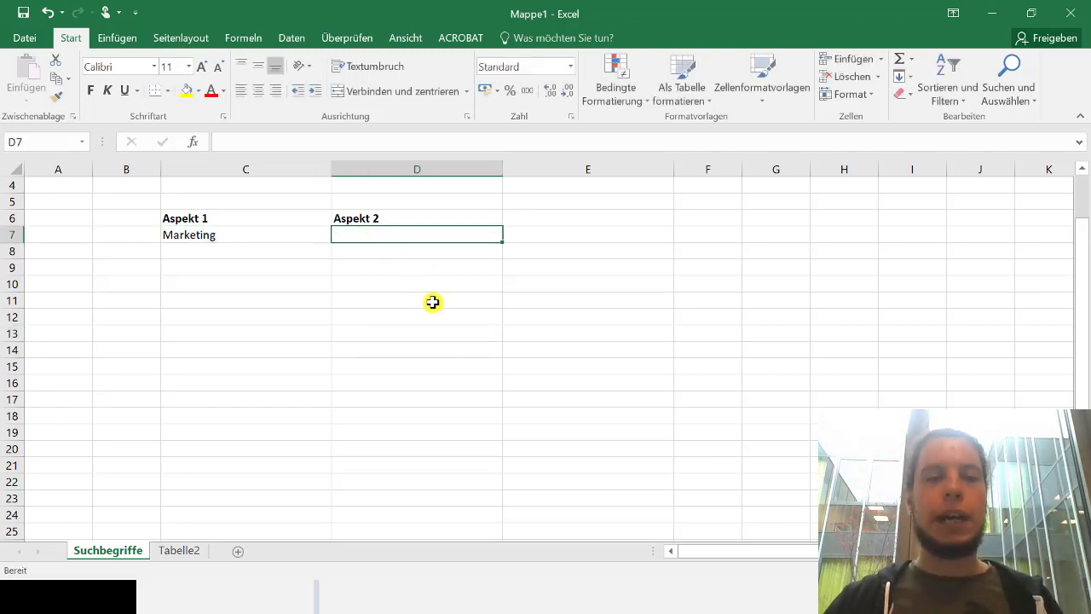
type("Duft")
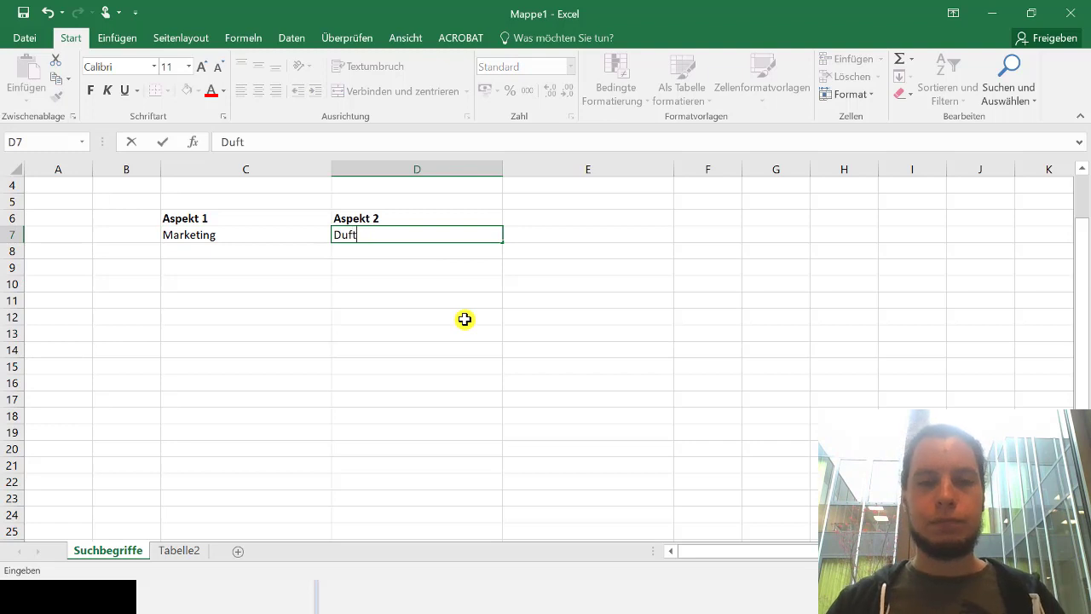
key("Return")
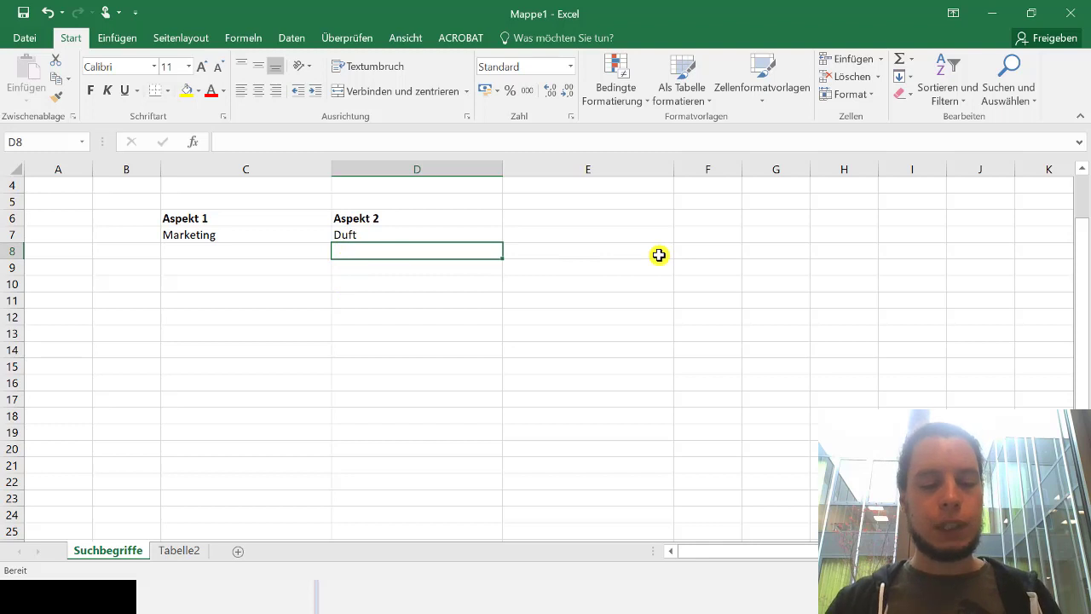
type("Gerüche")
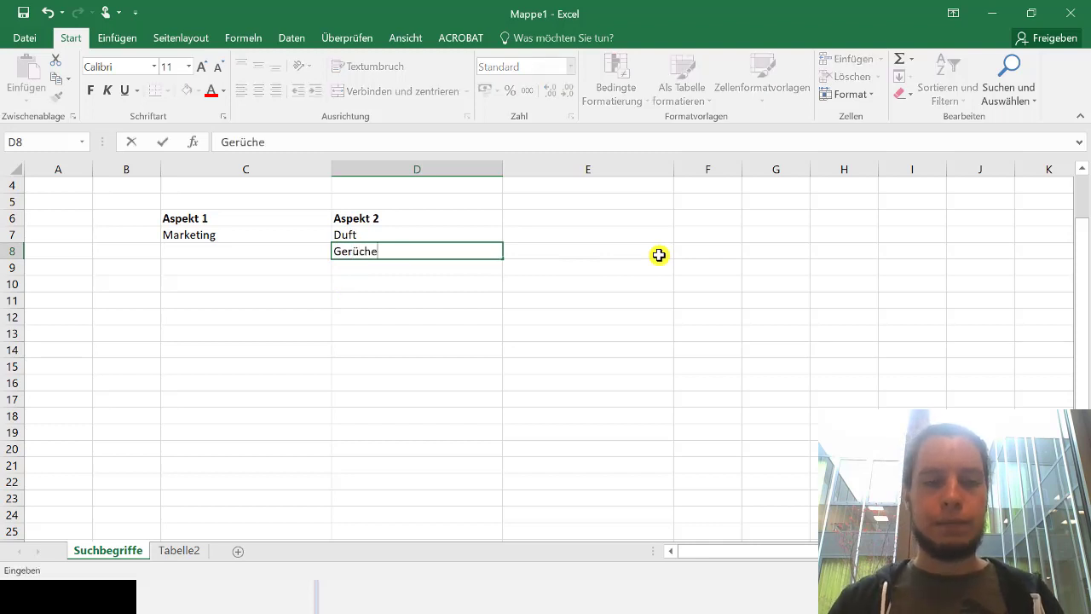
key("Return")
type("Aroe")
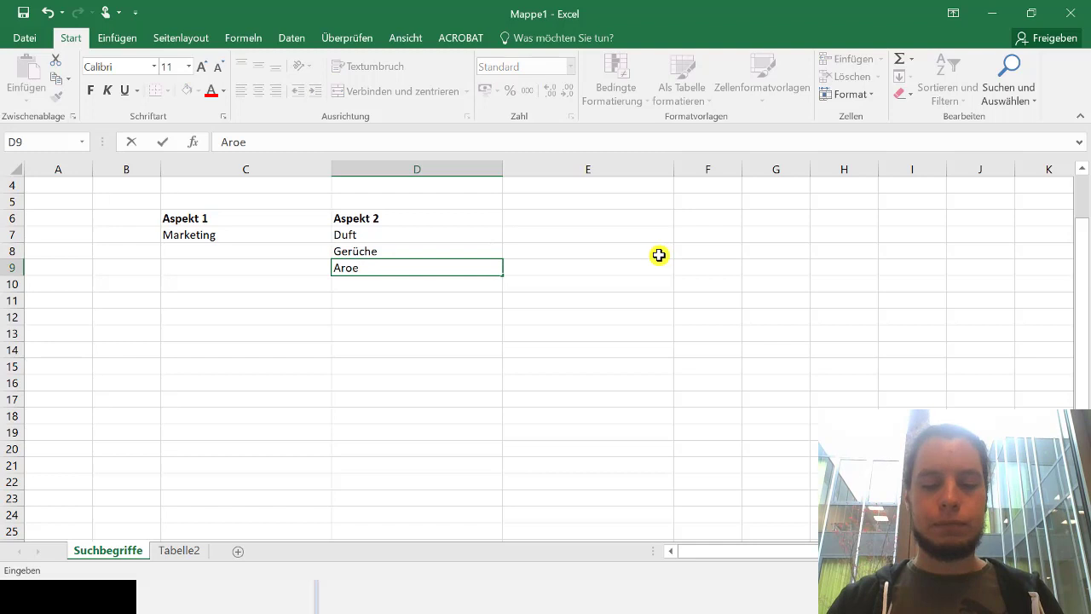
key("BackSpace")
type("men")
key("Return")
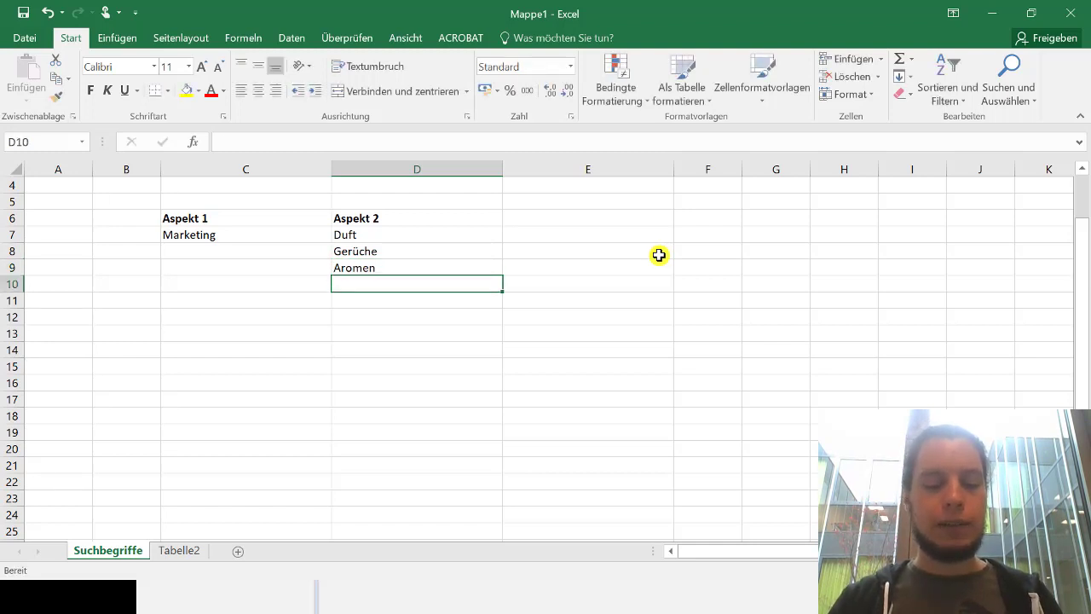
Step: Add the English terms Senses and Sensory in D10 and D11 to the Aspekt 2 list
type("Senses")
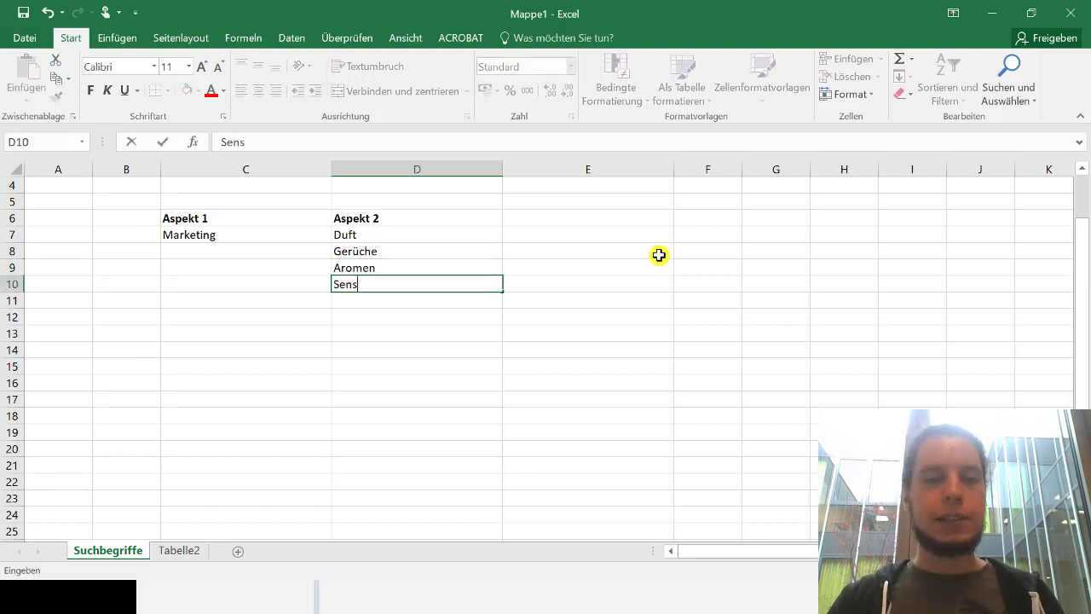
key("Return")
type("Sensor")
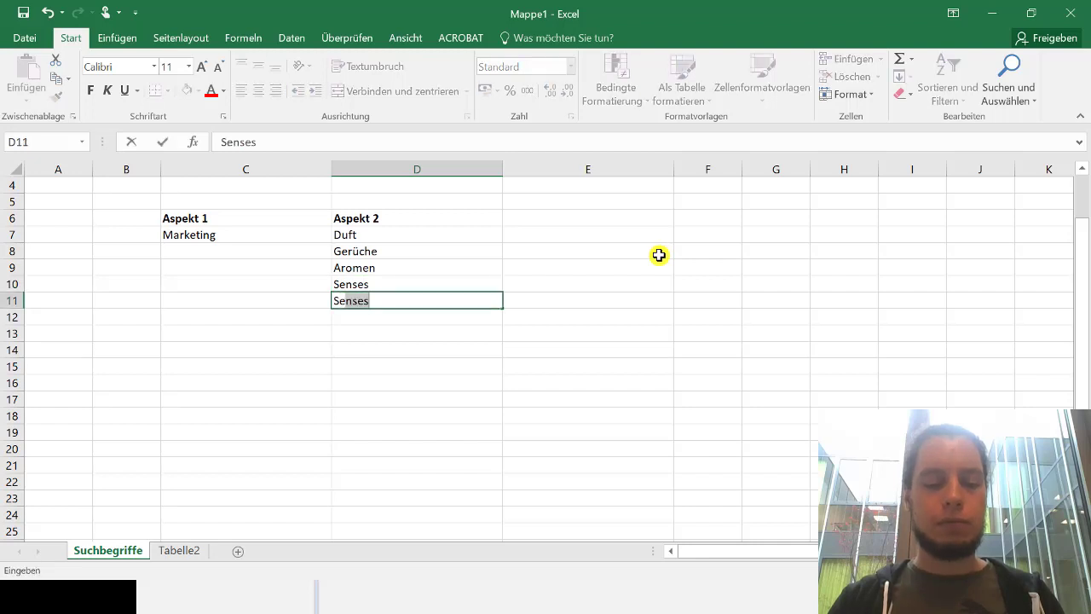
type("y")
key("Return")
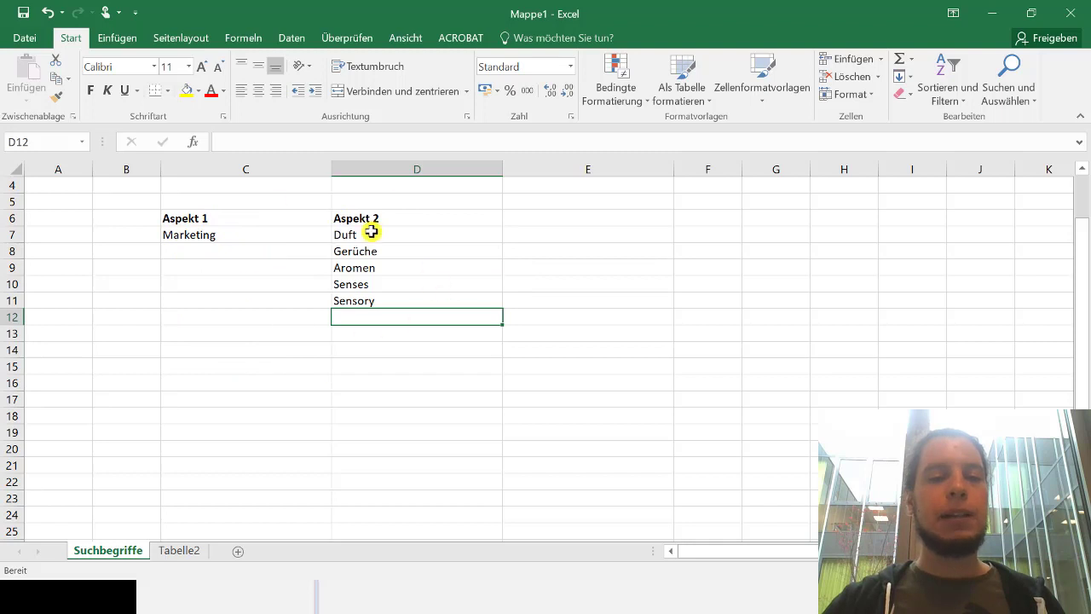
left_click_drag(373, 234, 379, 300)
left_click(402, 349)
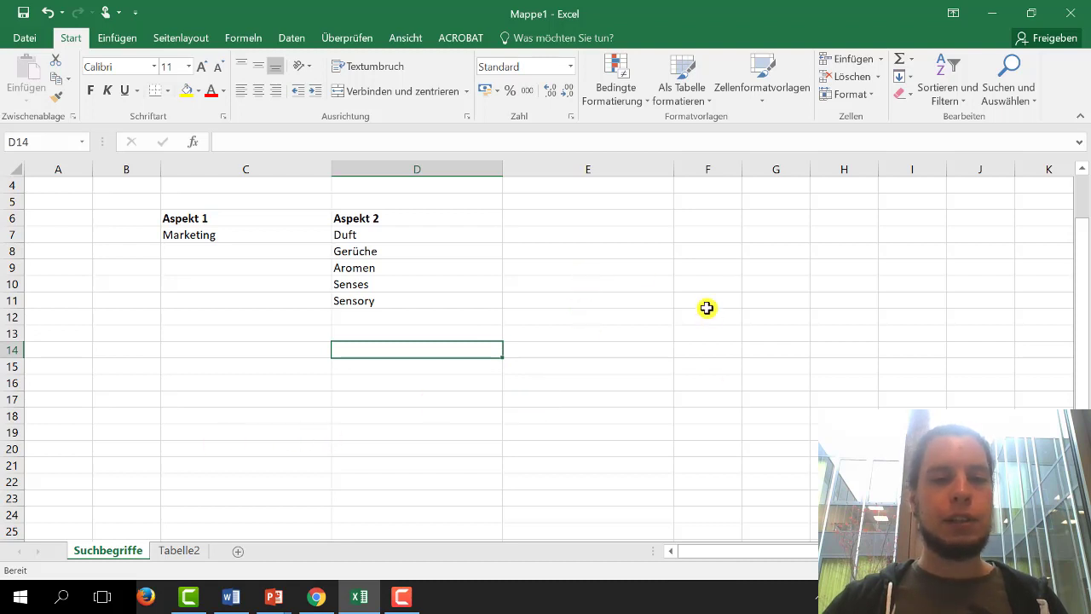
Step: Enter the heading Suchdokumentation in E6, beside Aspekt 2
left_click(584, 229)
left_click(591, 219)
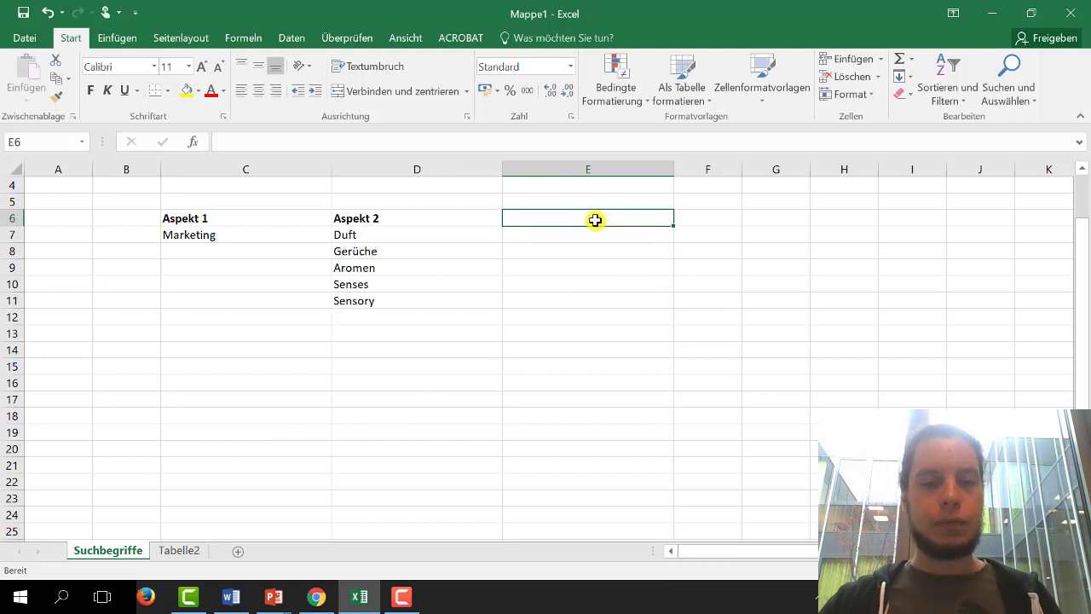
type("Suchdoku")
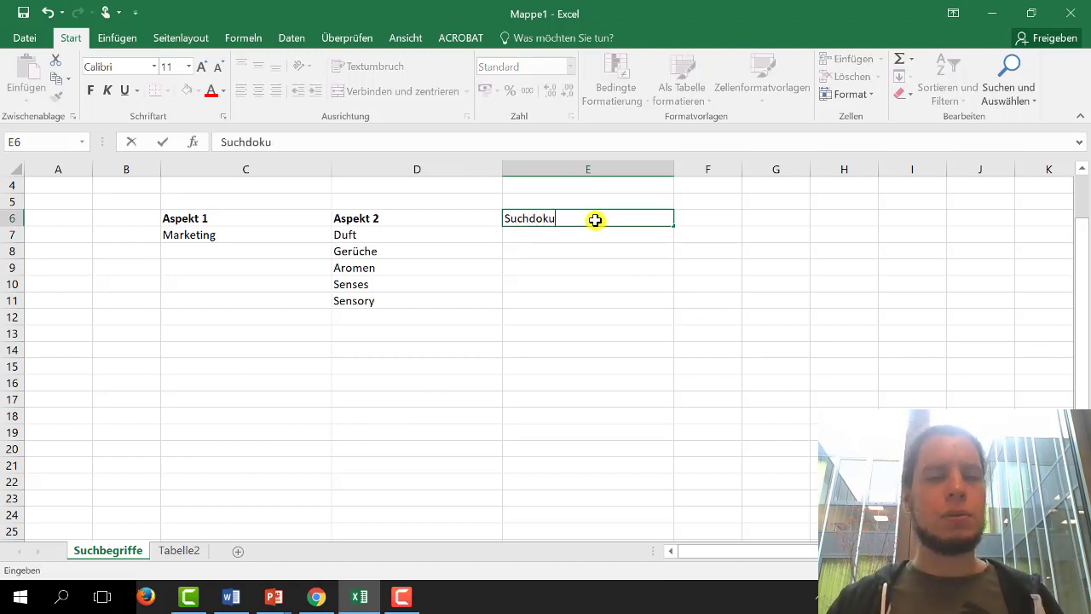
type("m")
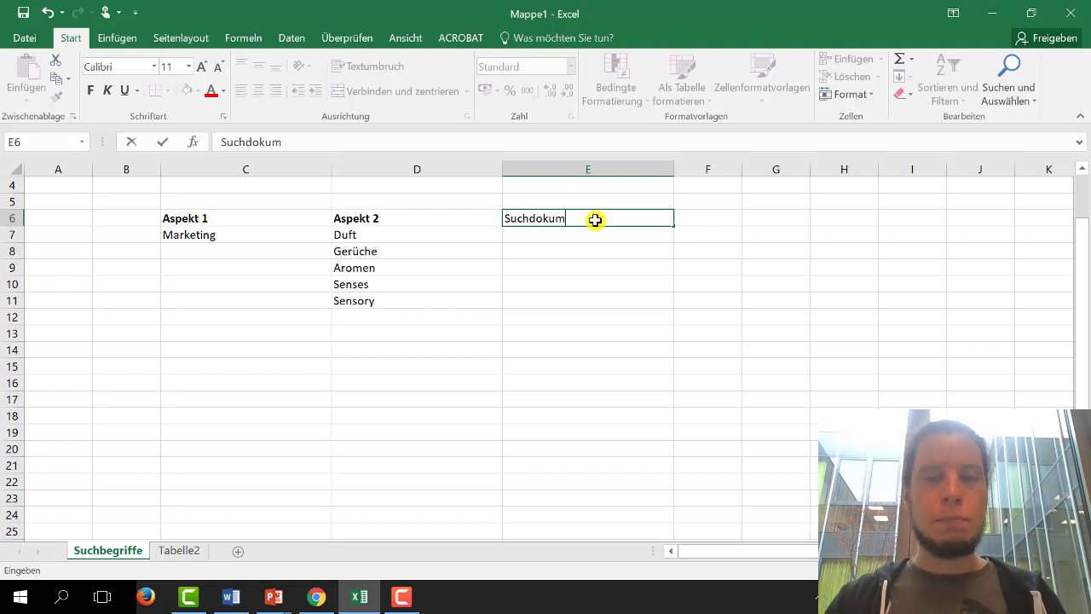
type("entation")
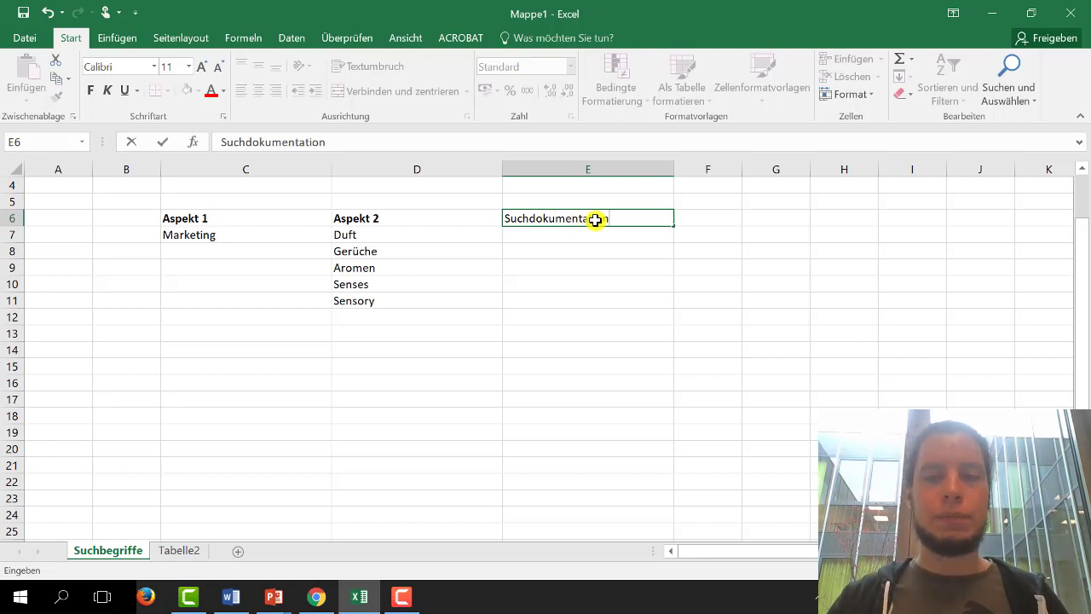
key("Return")
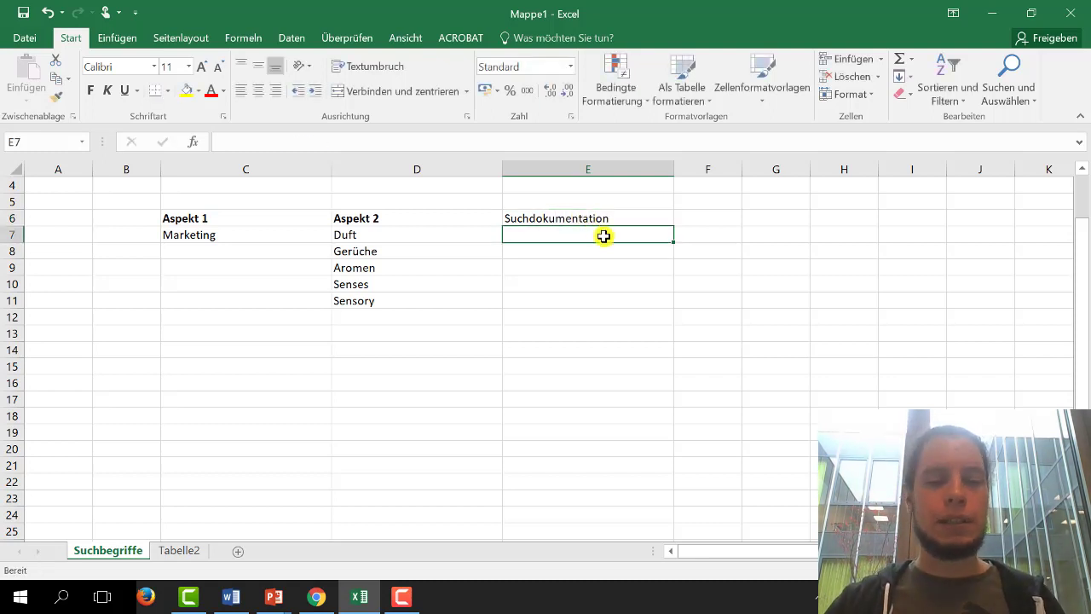
Step: Enter the search date 05.12.2018 in E7 under Suchdokumentation
type("05")
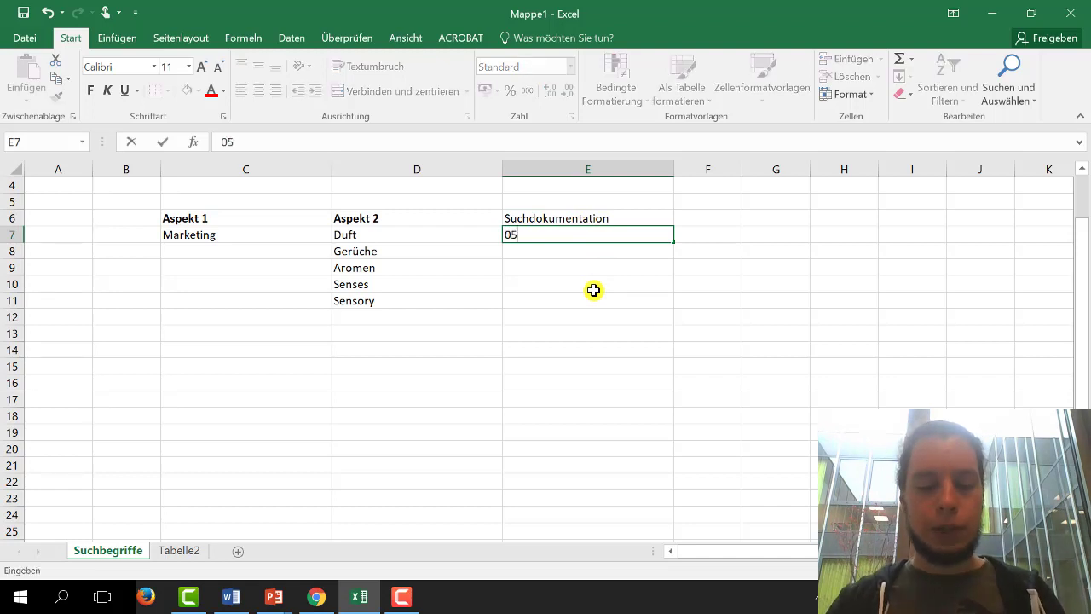
type(".12.2018")
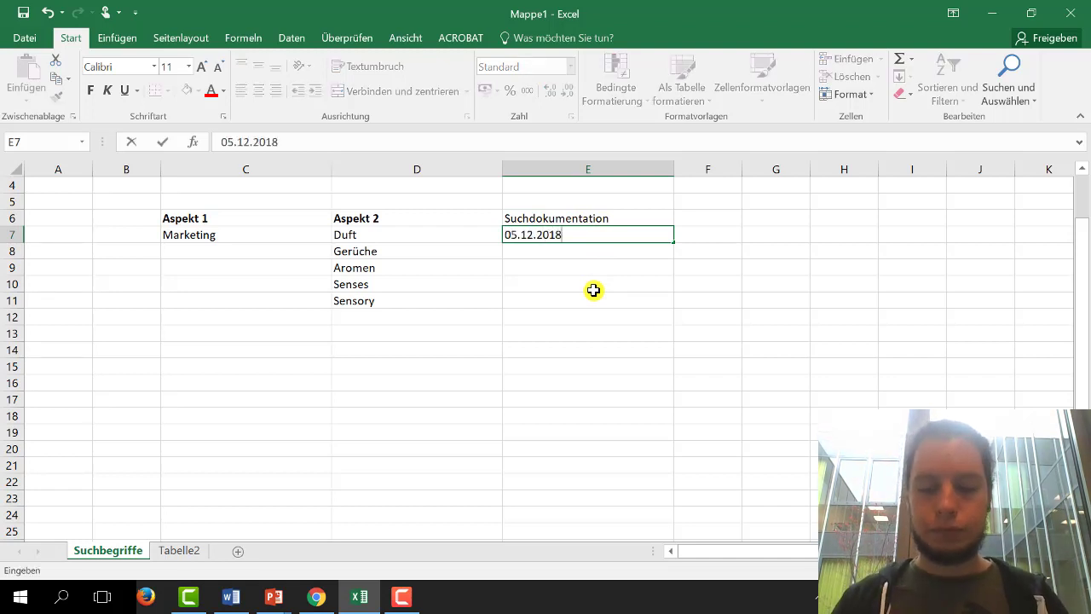
key("Return")
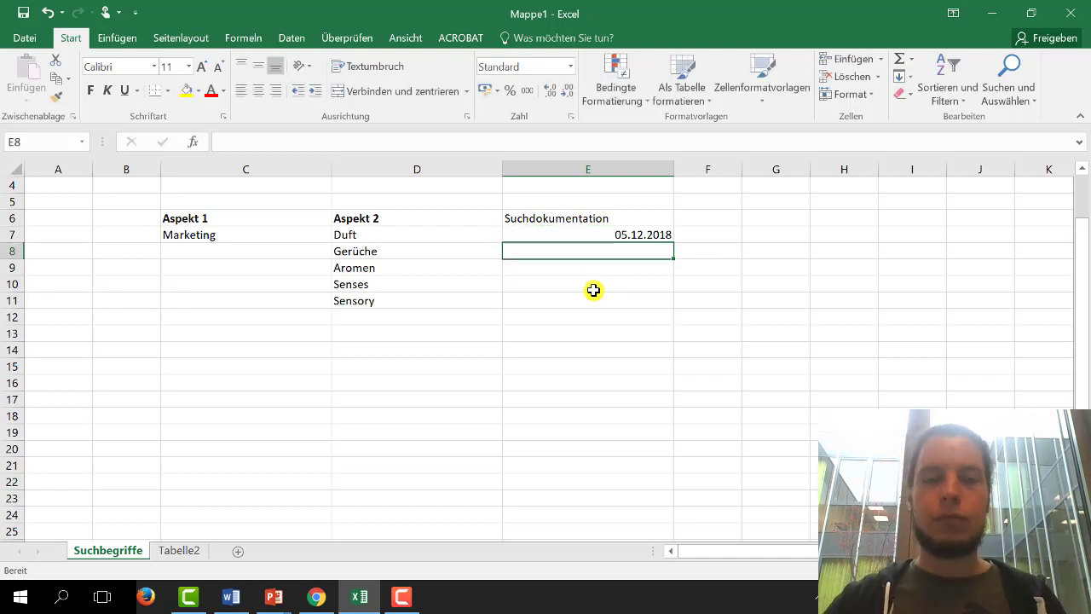
Step: Enter Bibliothekskatalog in F7 as the search source and widen column F to fit the text
left_click(709, 232)
type("Bi")
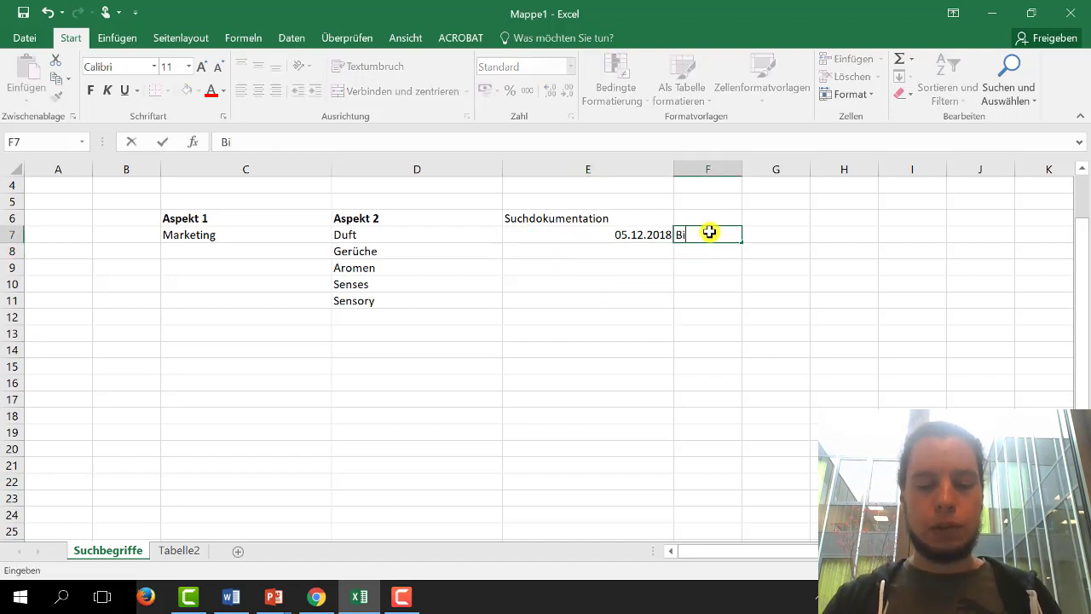
type("bliotheks")
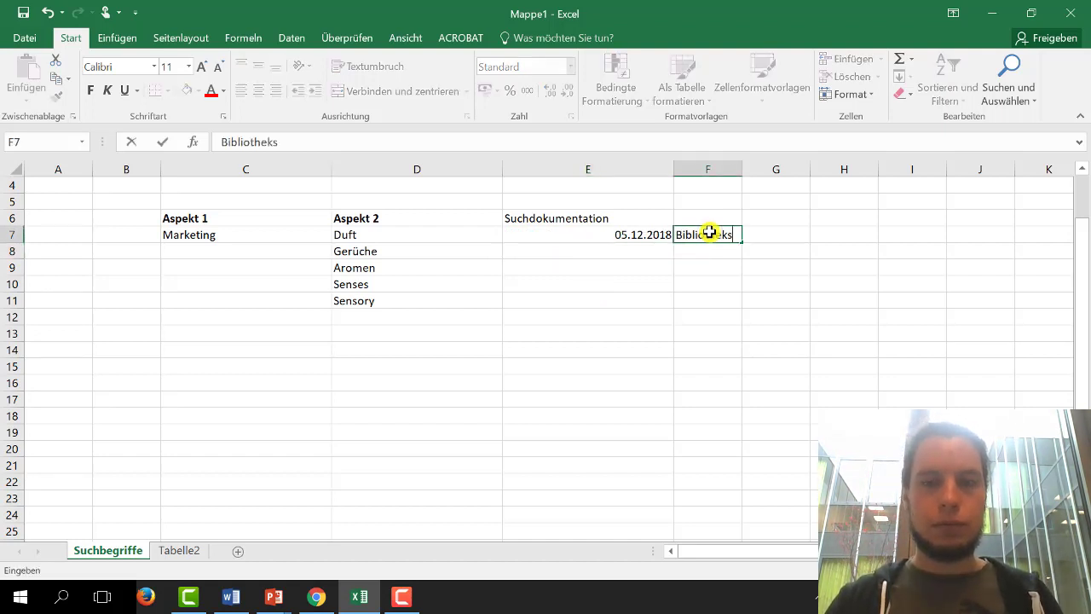
type("katalog")
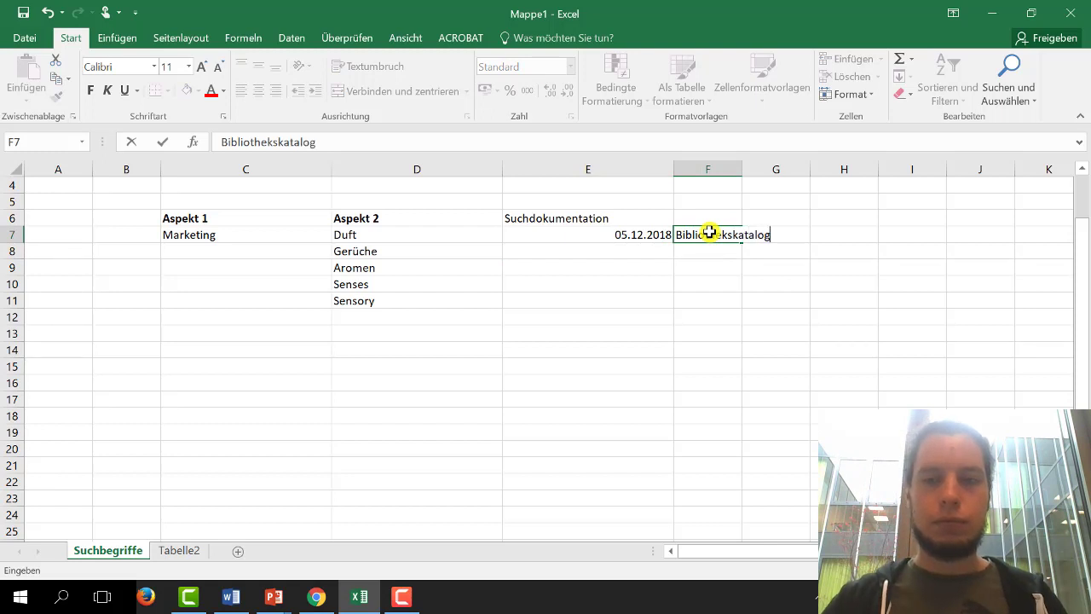
left_click(804, 298)
left_click_drag(742, 166, 816, 168)
Step: Widen column G and enter the search query Marketing Duft in G7
left_click(846, 230)
left_click_drag(888, 166, 1030, 167)
type("M")
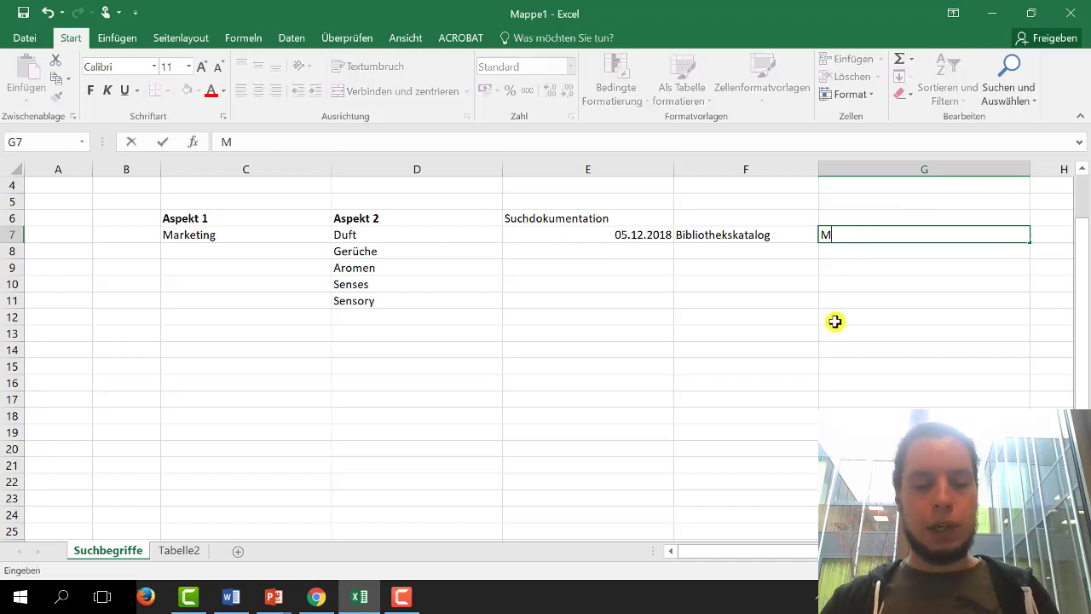
type("arketing Duft")
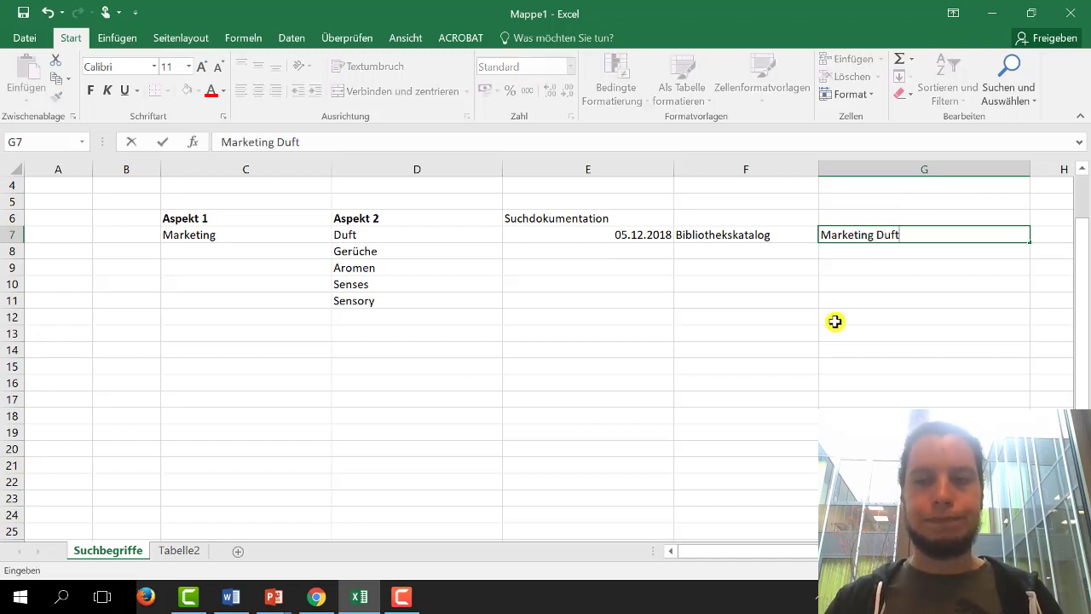
key("Return")
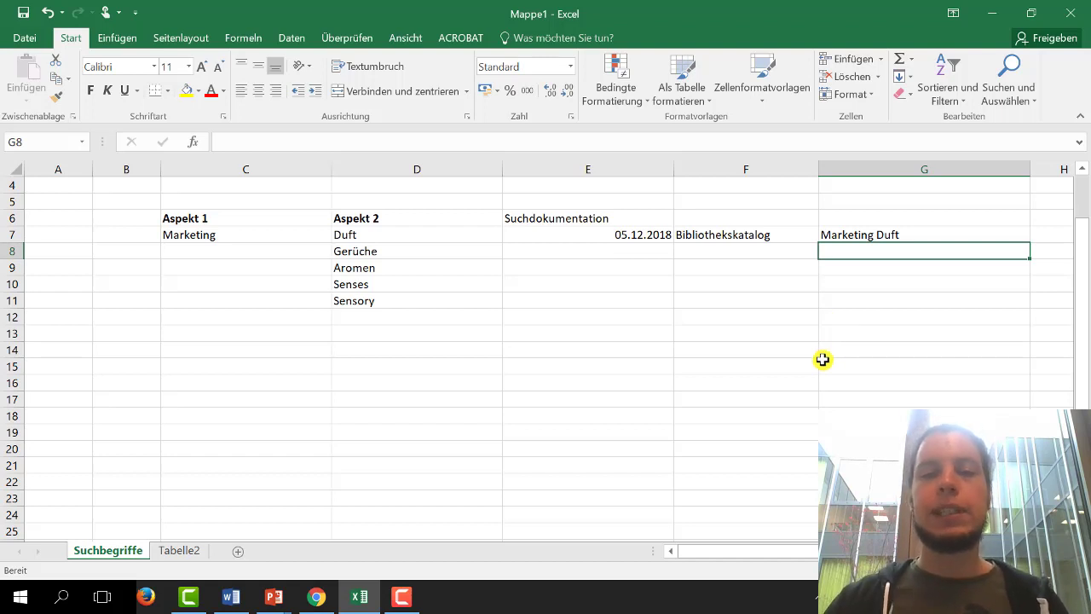
Step: Fill the date from E7 down into E8 to produce 06.12.2018
left_click(609, 249)
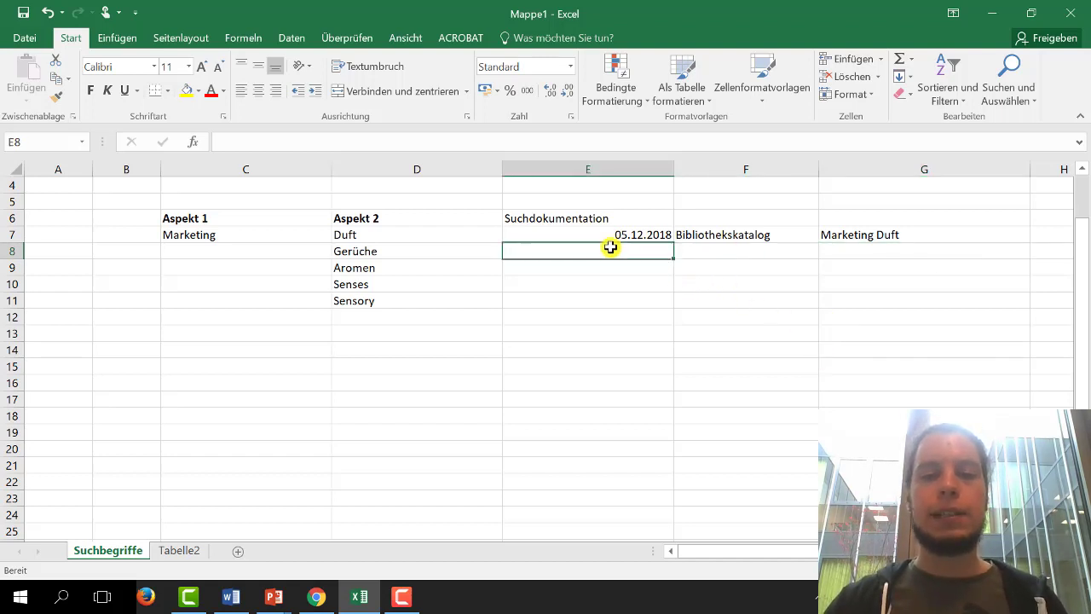
left_click(633, 233)
left_click_drag(672, 242, 671, 257)
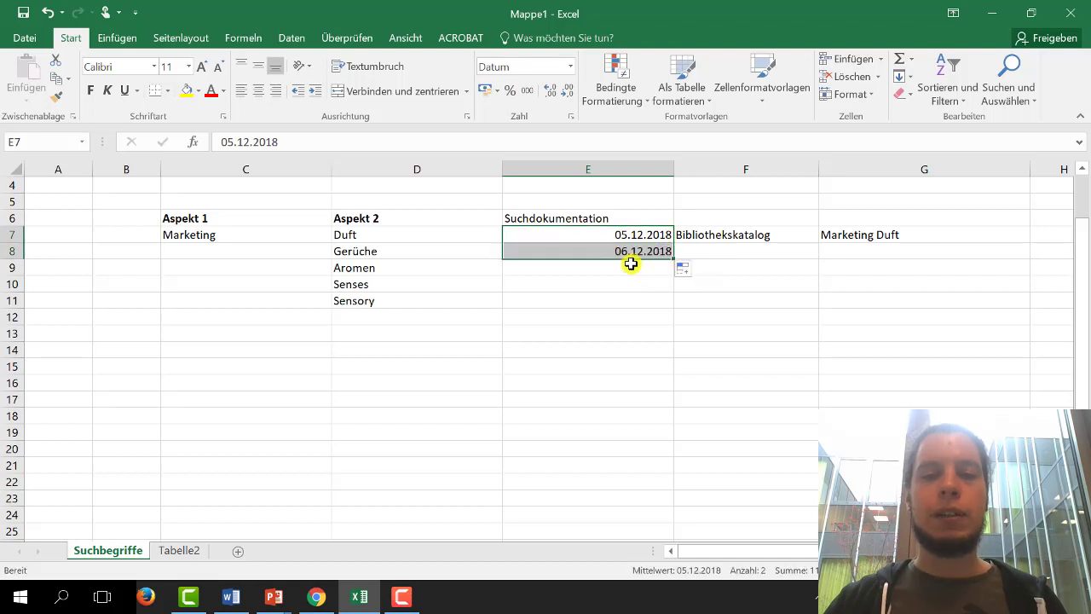
Step: Enter wiso in F8 as the search source for 06.12.2018
left_click(735, 252)
type("Fa")
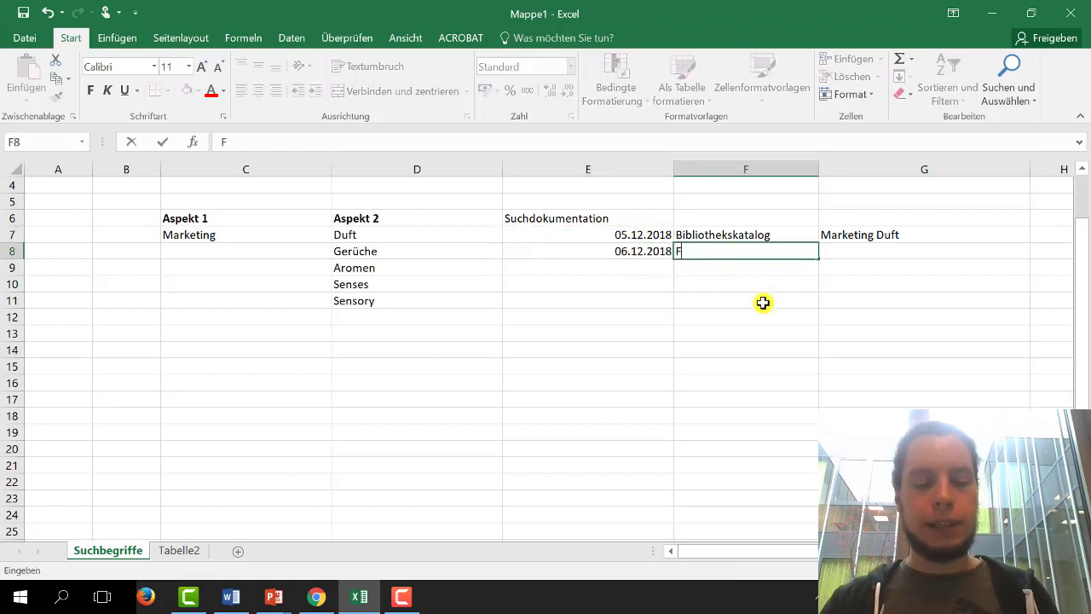
key("BackSpace")
key("BackSpace")
type("wiso")
left_click(774, 303)
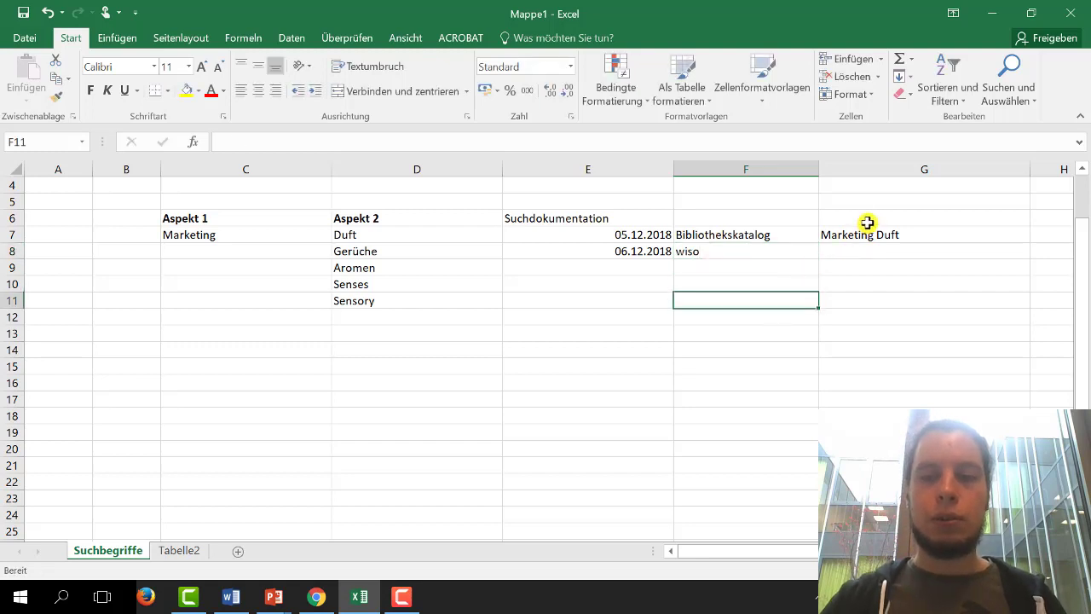
Step: Fill the search query Marketing Duft from G7 down into G8
left_click(867, 224)
left_click(869, 236)
left_click_drag(1032, 248, 989, 255)
left_click(966, 286)
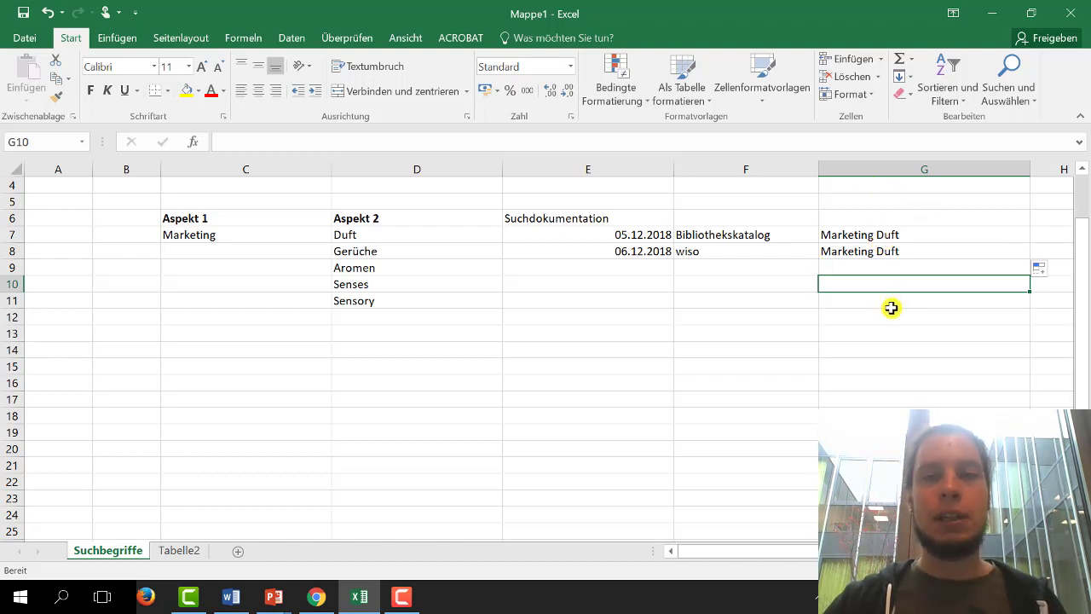
Step: Leave the Excel workbook, return to the presentation and advance from the slide on documenting search terms
left_click(760, 236)
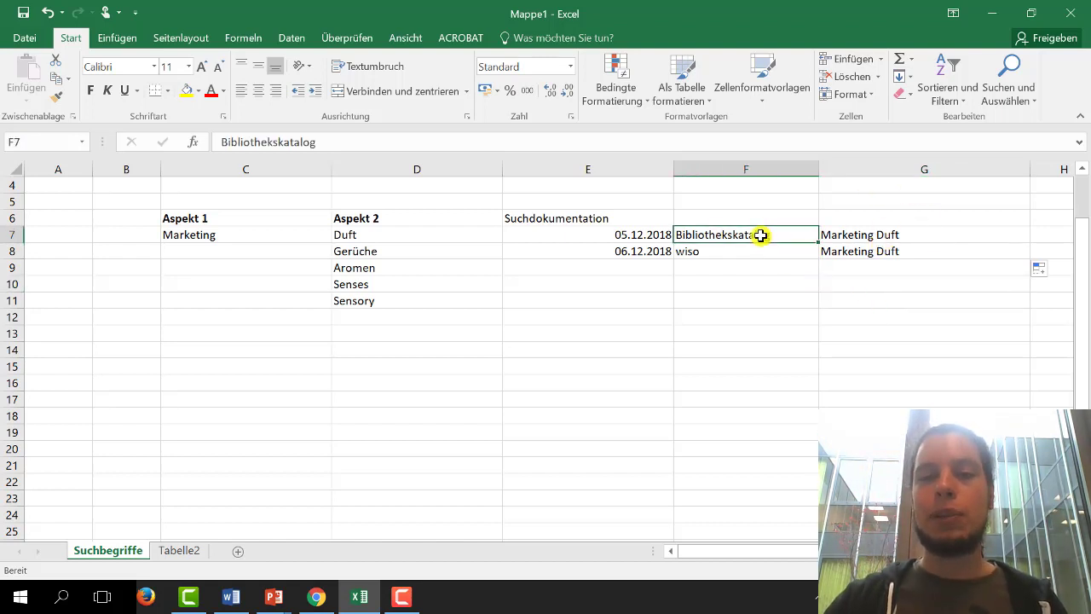
left_click(850, 239)
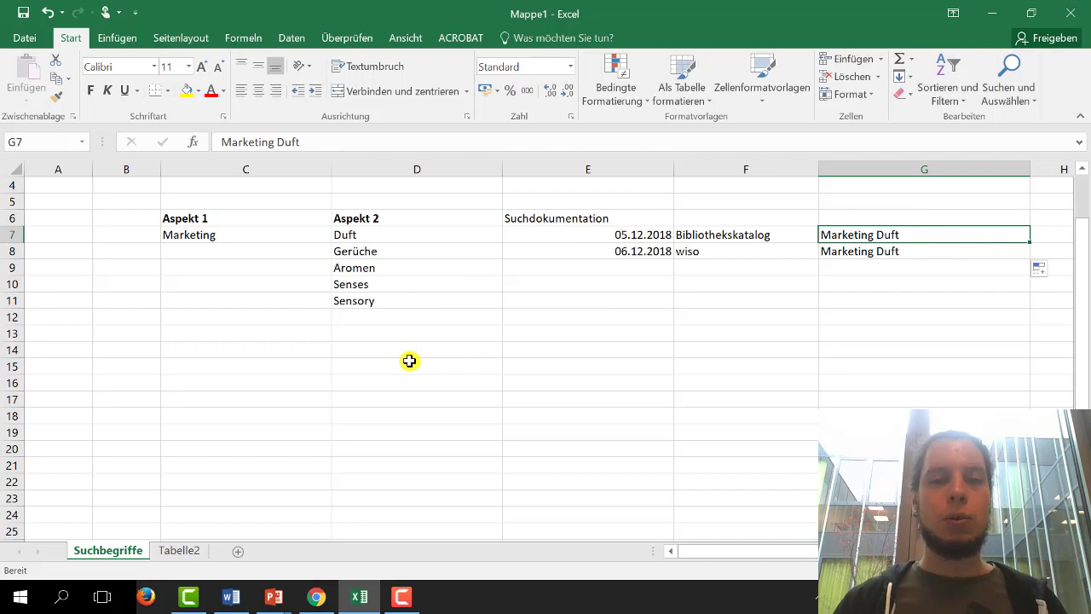
left_click(993, 10)
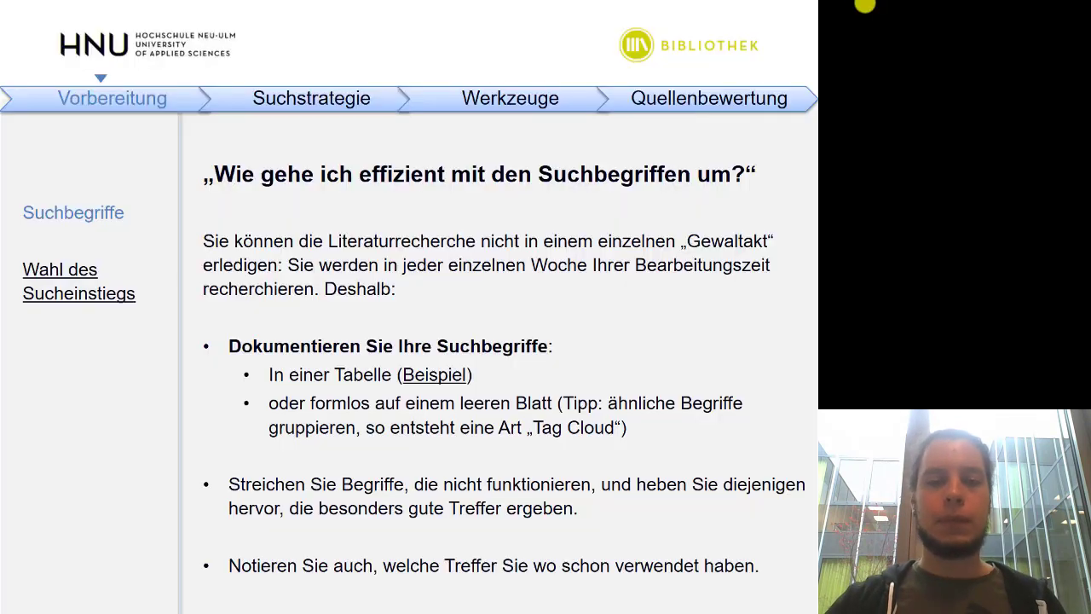
left_click(671, 291)
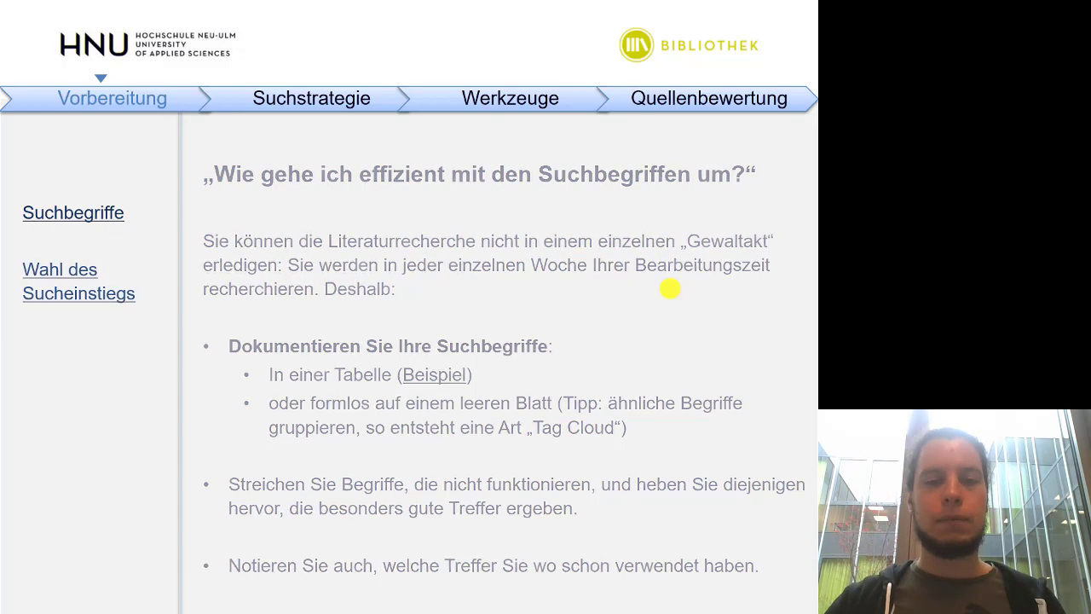
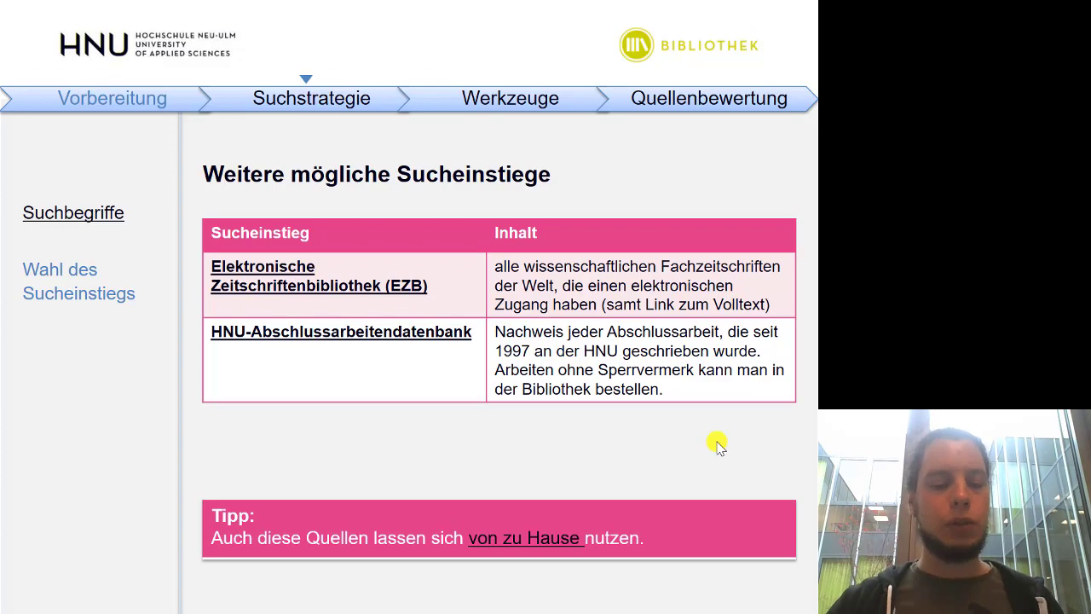
Step: Switch to Chrome, open the Bibliothek page of the HNU website and enlarge it to 125 %, showing the Suchinstrumente links
key("super+d")
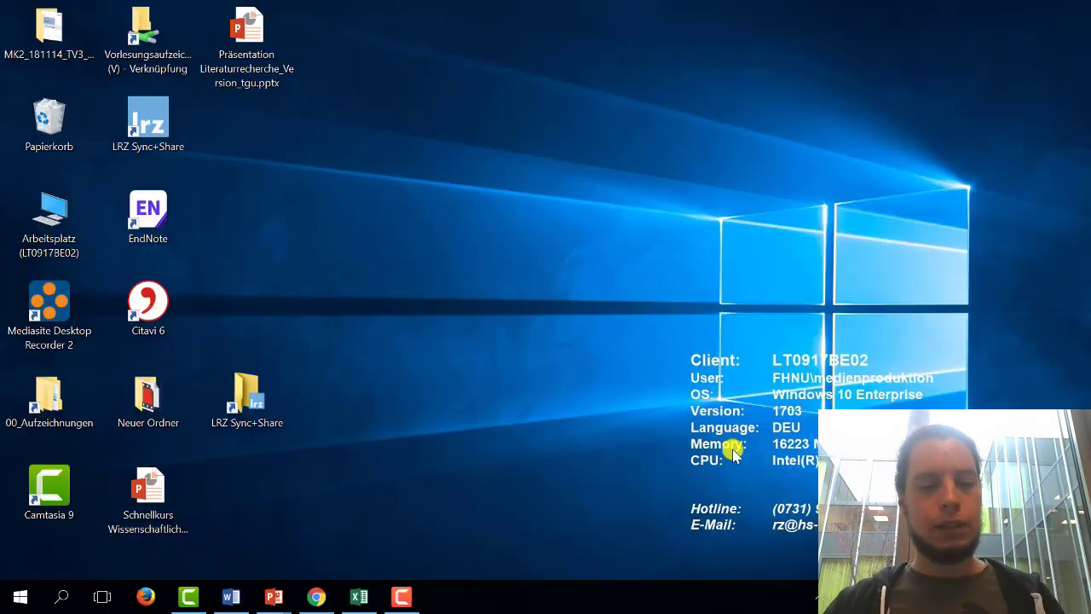
left_click(316, 595)
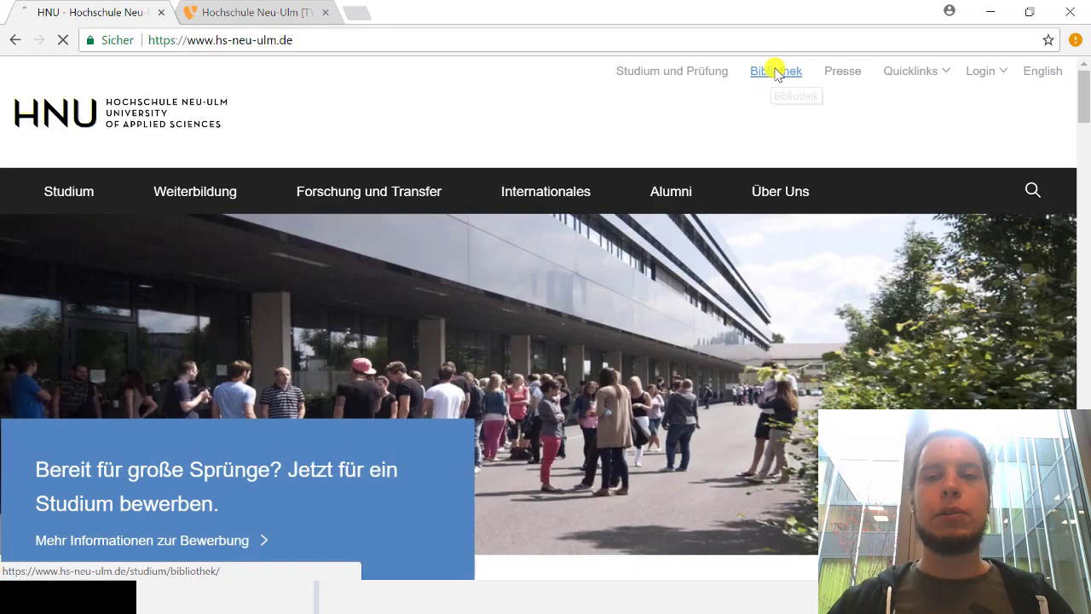
left_click(775, 72)
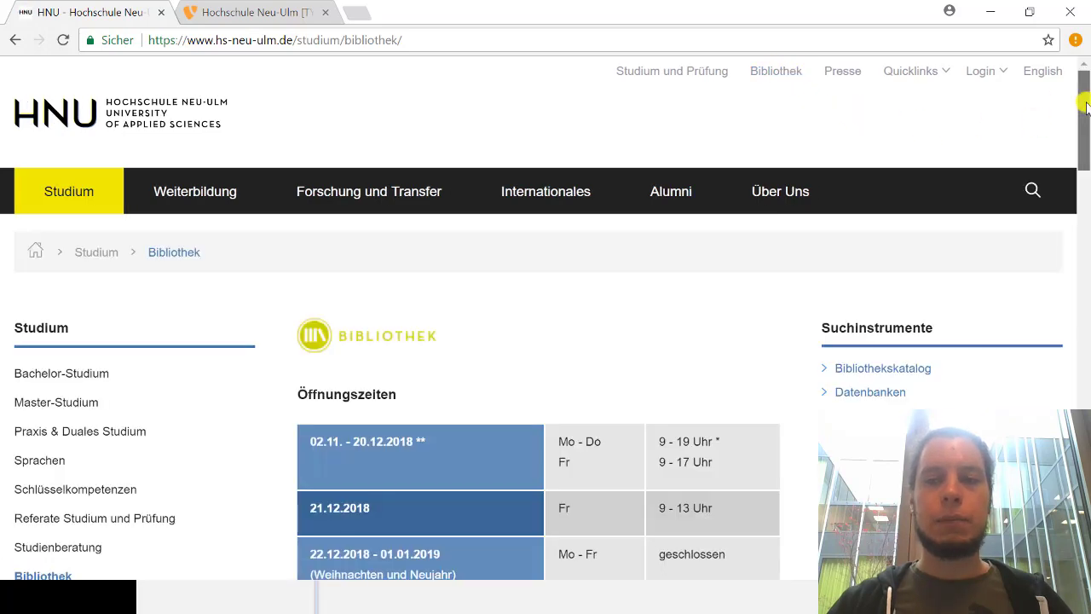
left_click_drag(1086, 104, 1087, 147)
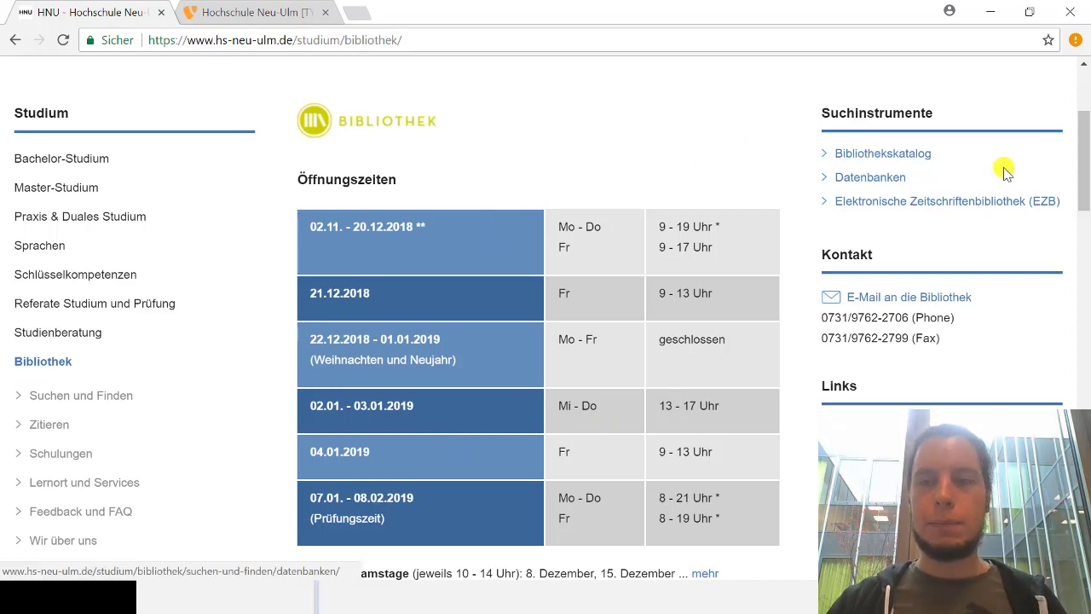
key("ctrl+plus")
key("ctrl+plus")
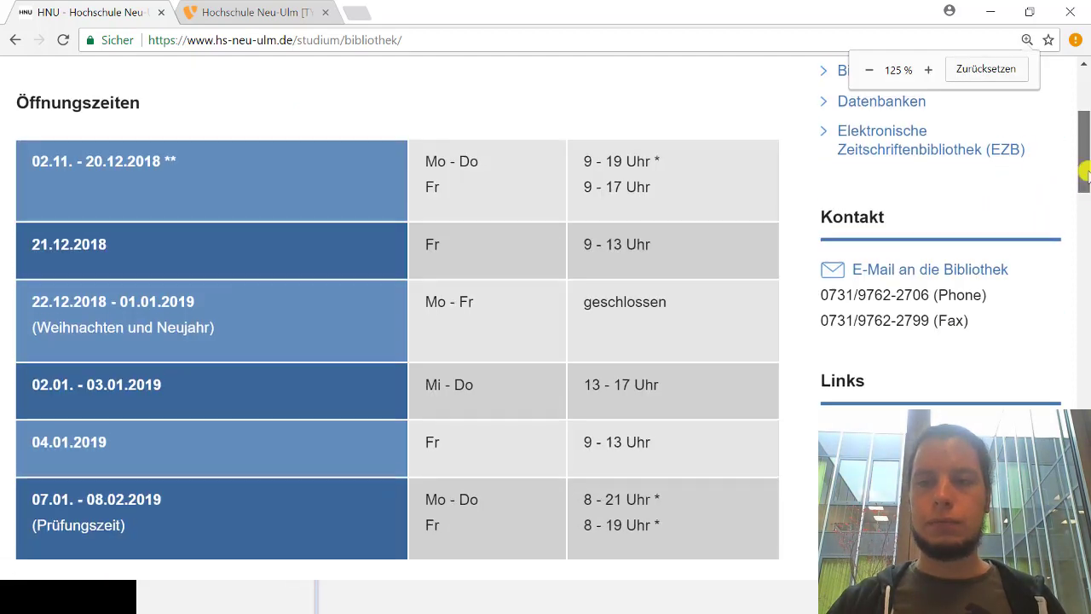
scroll(1082, 198, "up", 2)
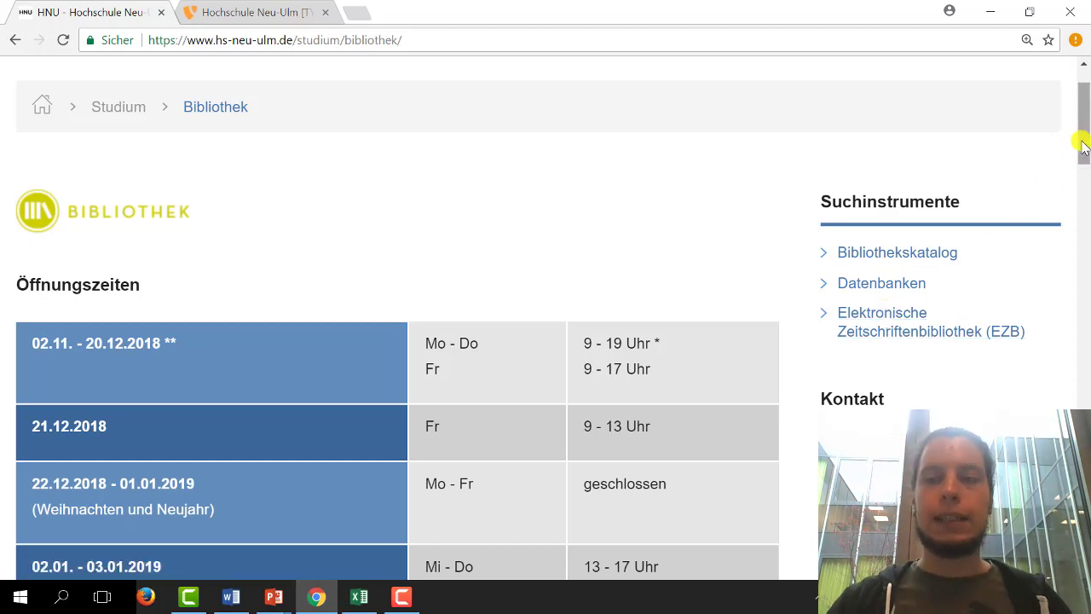
scroll(1079, 145, "down", 1)
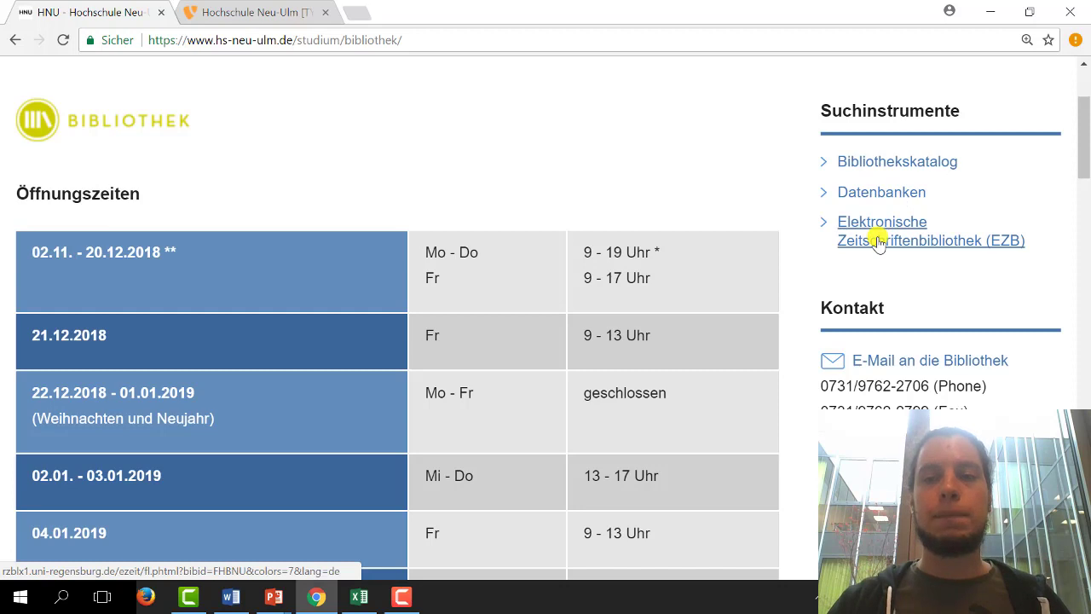
Step: Open the Bibliothekskatalog and search all fields for duftmarketing
left_click(866, 161)
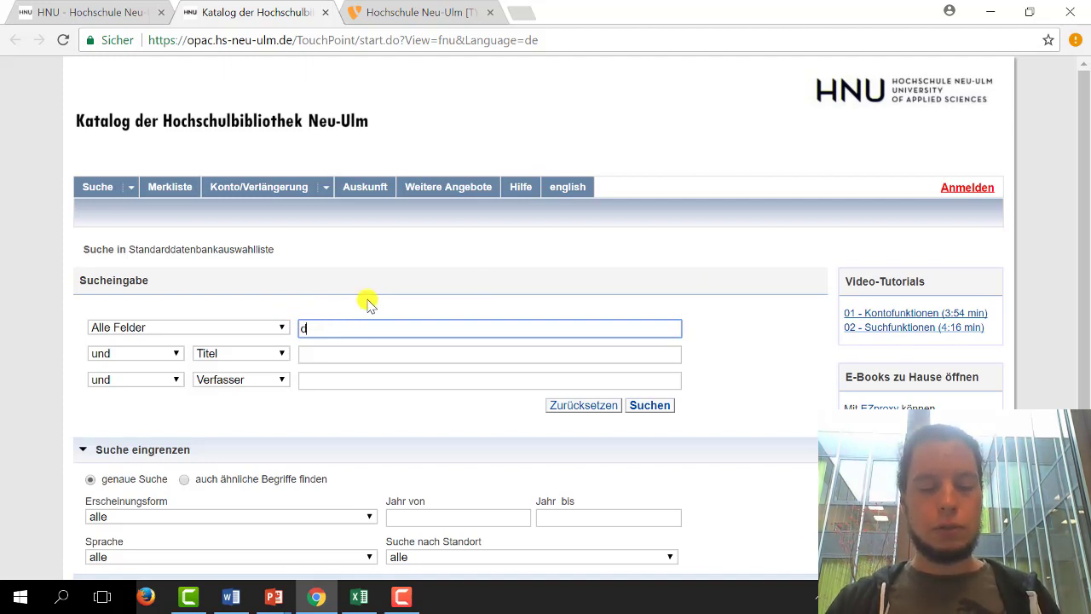
type("uftmarketing")
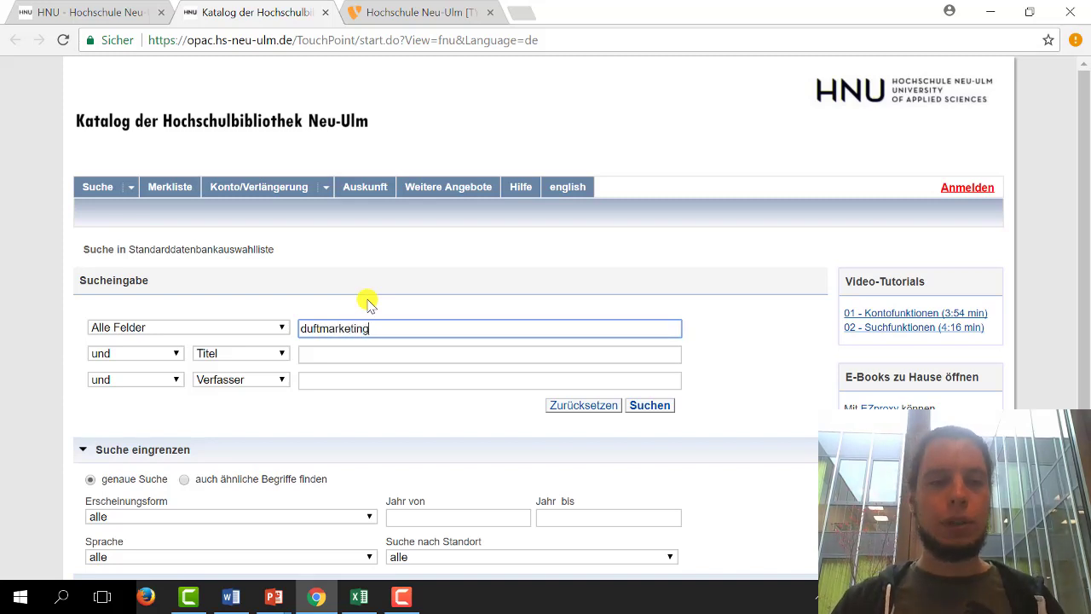
key("Return")
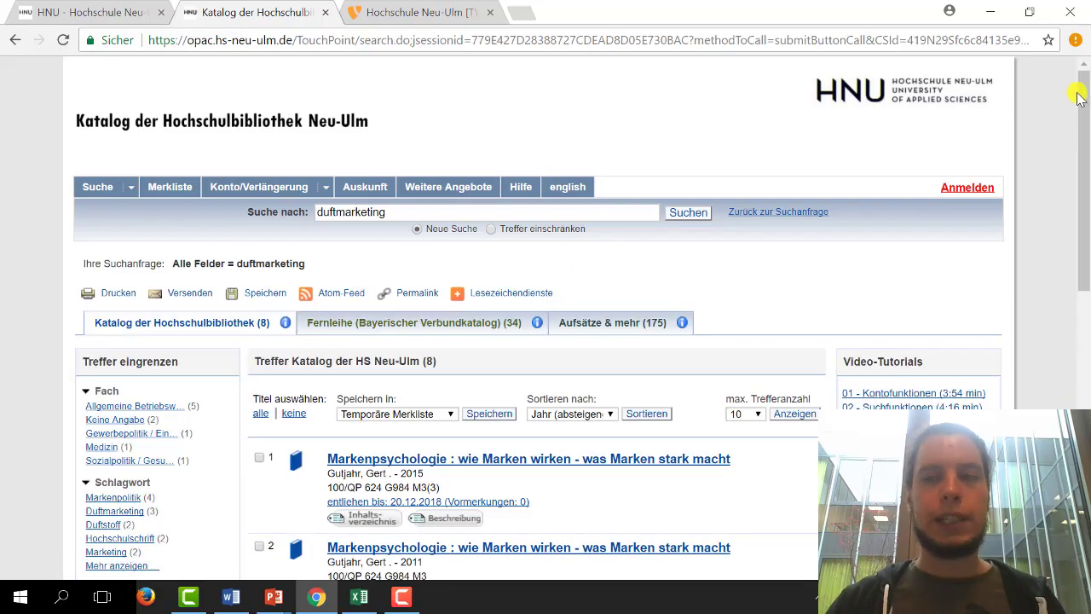
Step: Look through the catalogue hit list for duftmarketing, including the online full-text entry among the printed books
left_click_drag(1078, 98, 1079, 365)
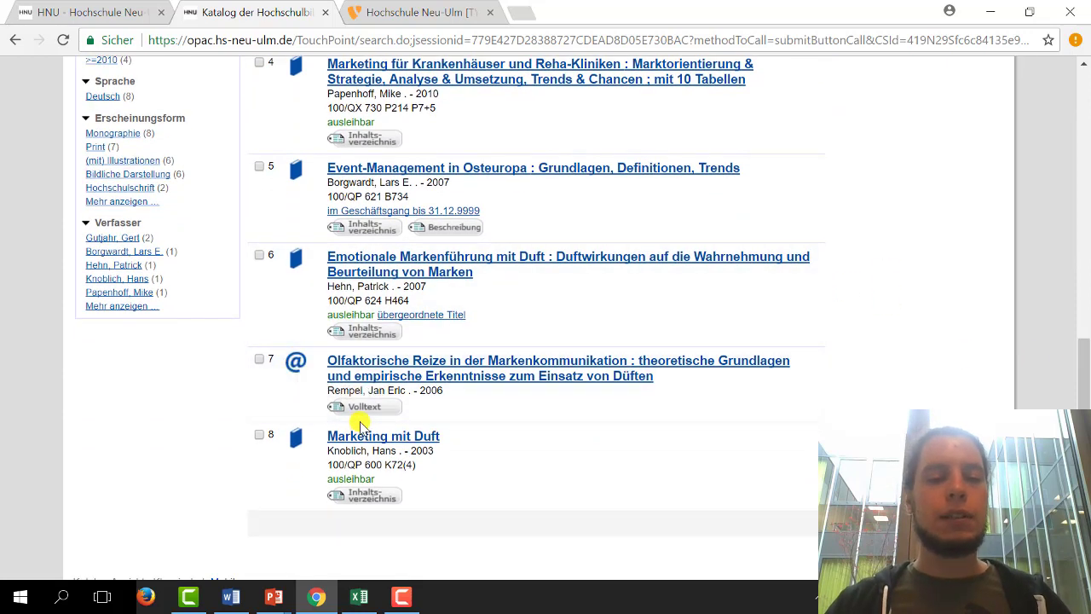
left_click(298, 363)
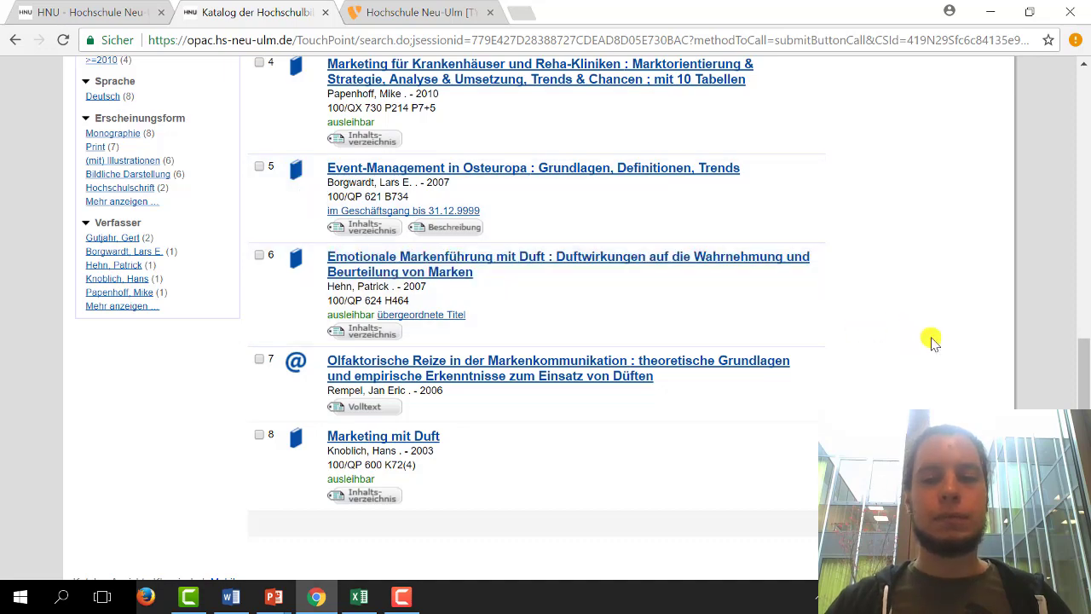
left_click_drag(1076, 421, 1067, 333)
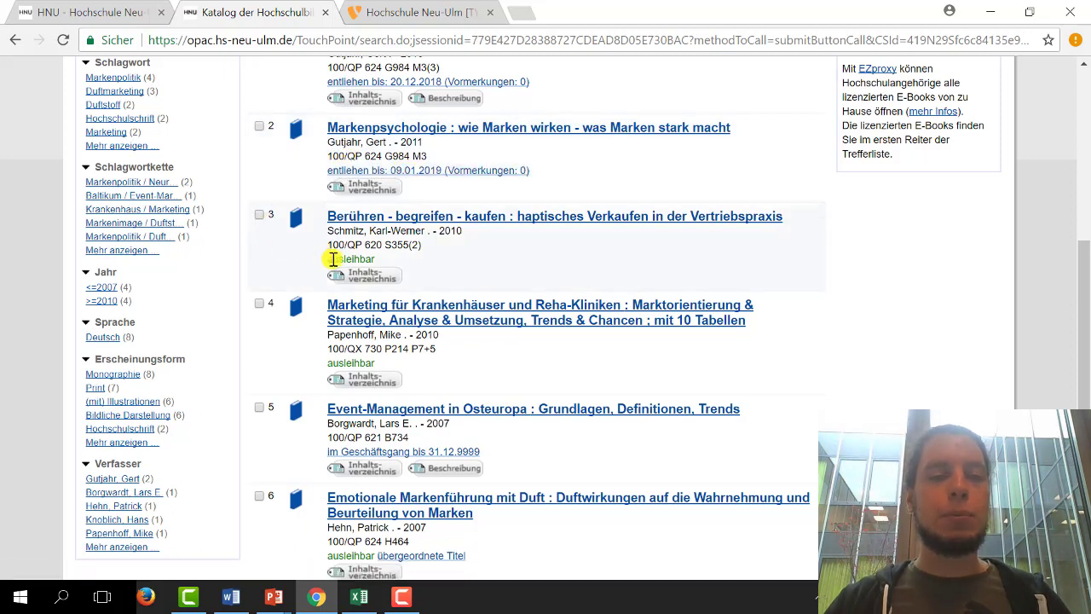
Step: Examine the loan status and shelf mark of "Berühren - begreifen - kaufen" with the hit list enlarged to 125 %
left_click_drag(327, 258, 378, 267)
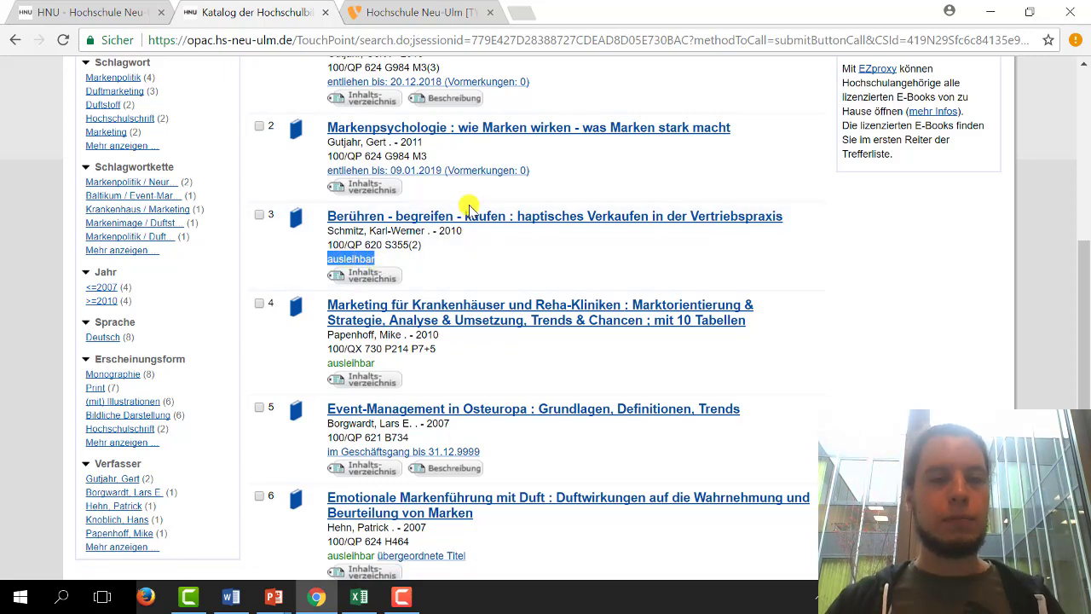
scroll(469, 208, "up", 1)
key("ctrl+plus")
key("ctrl+plus")
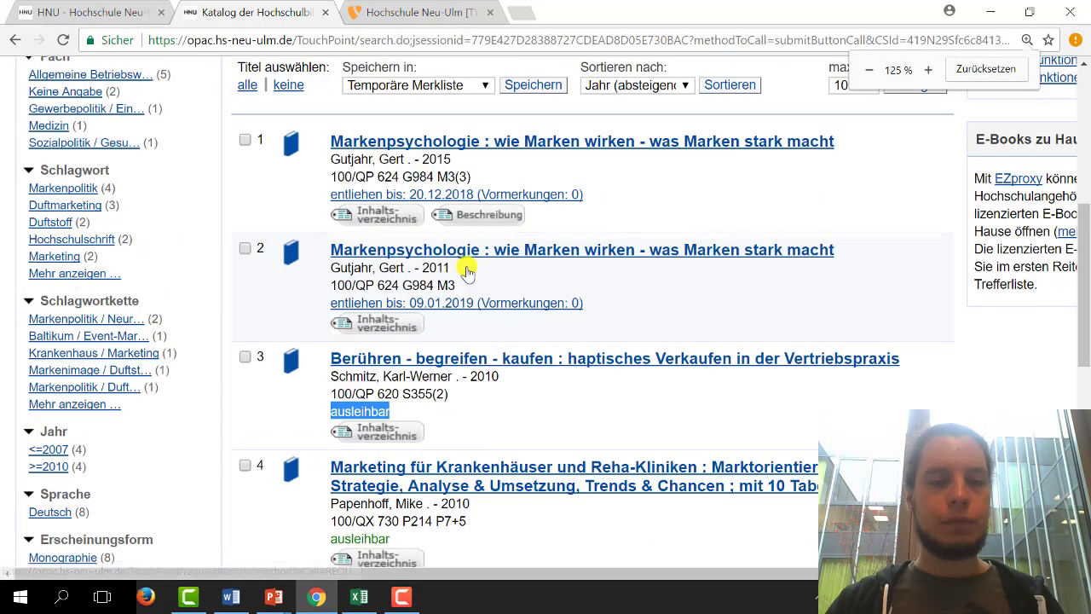
left_click(351, 406)
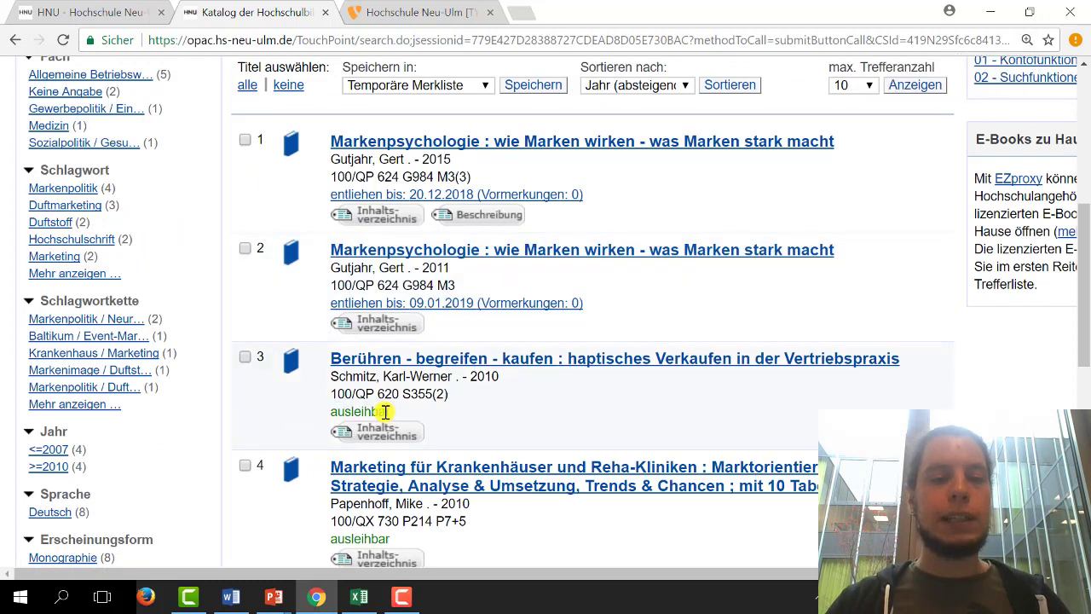
left_click_drag(356, 395, 447, 395)
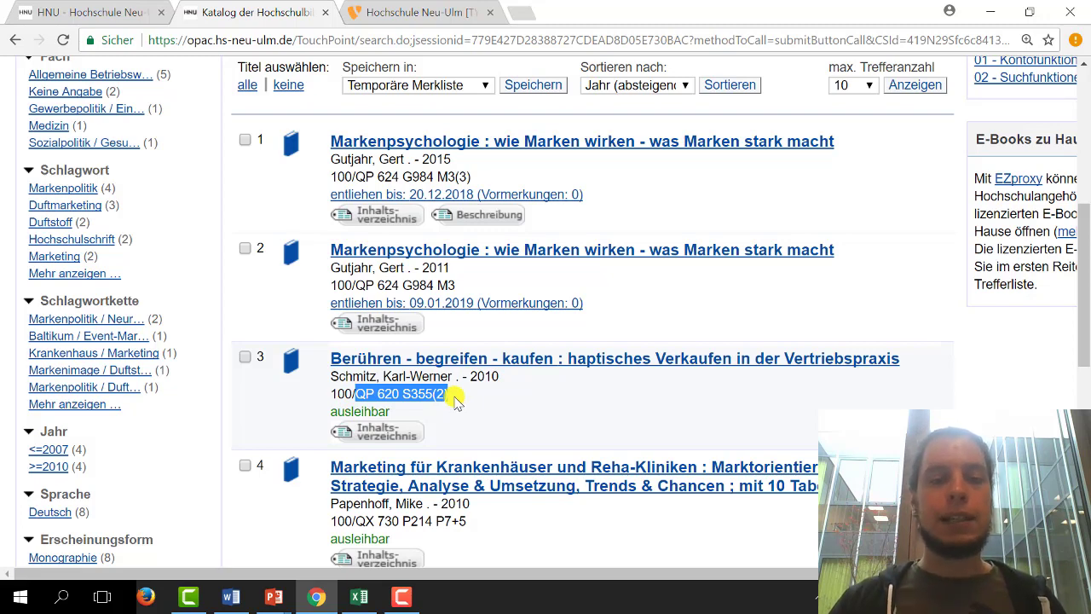
left_click(360, 397)
left_click_drag(359, 396, 397, 394)
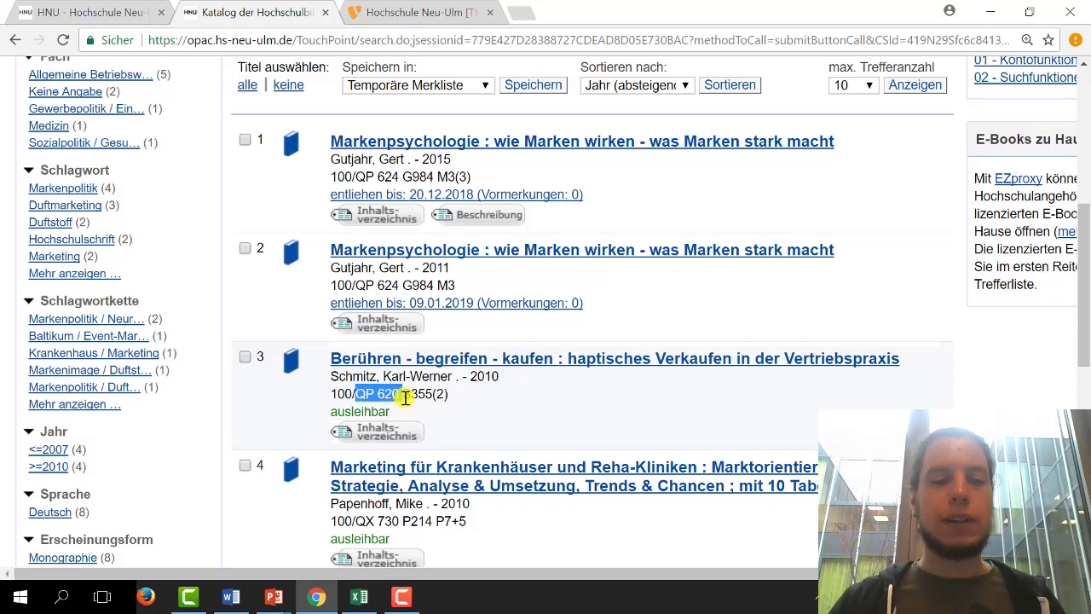
left_click(550, 407)
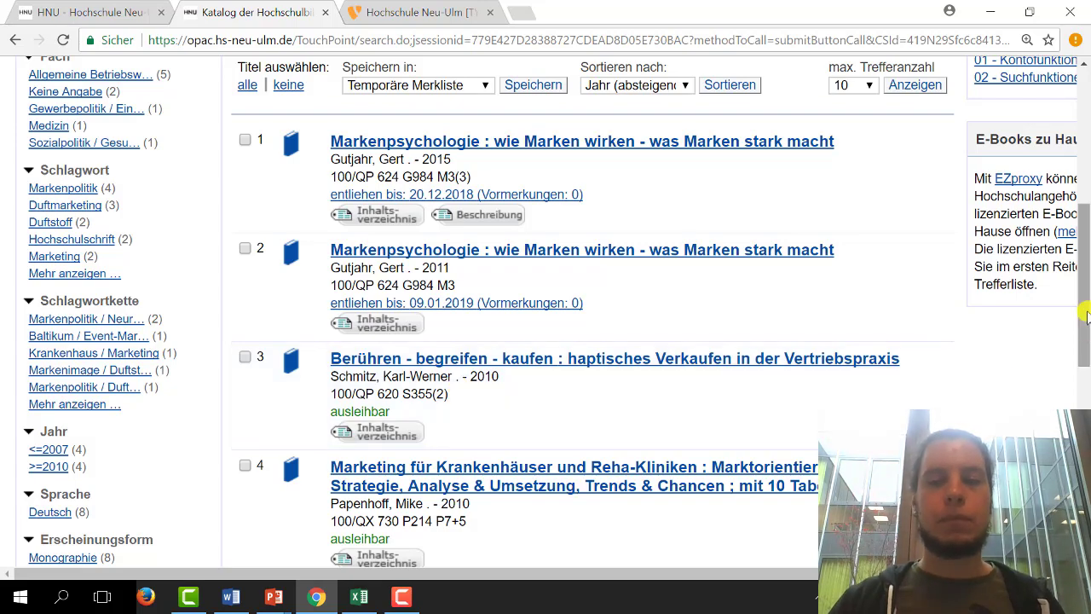
Step: Start a reservation for the borrowed 2011 edition of Markenpsychologie from the hit list
left_click_drag(1085, 321, 1086, 460)
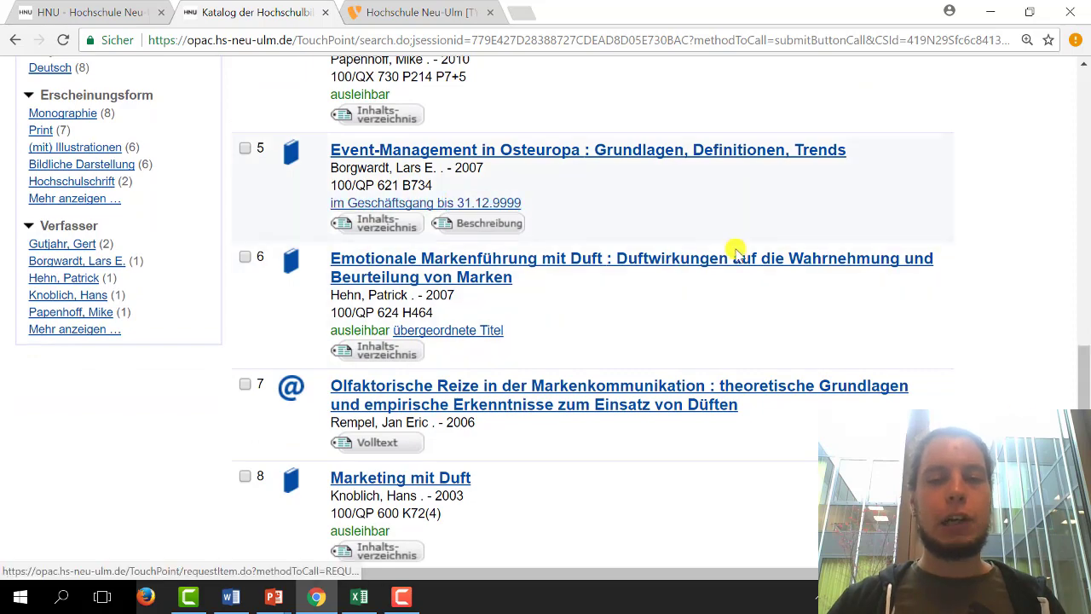
left_click_drag(1079, 399, 1080, 225)
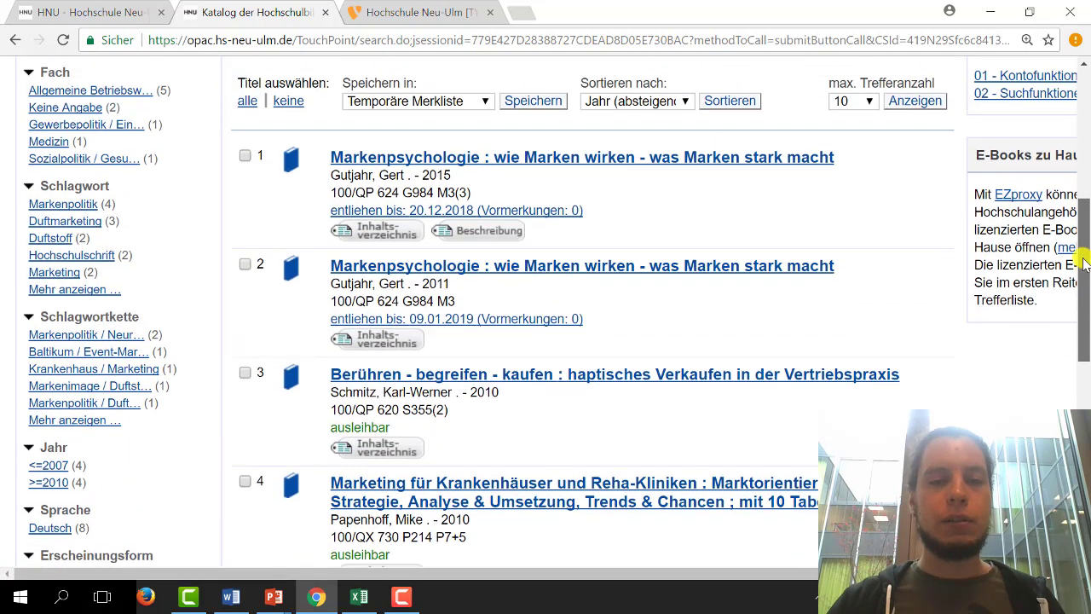
left_click(478, 320)
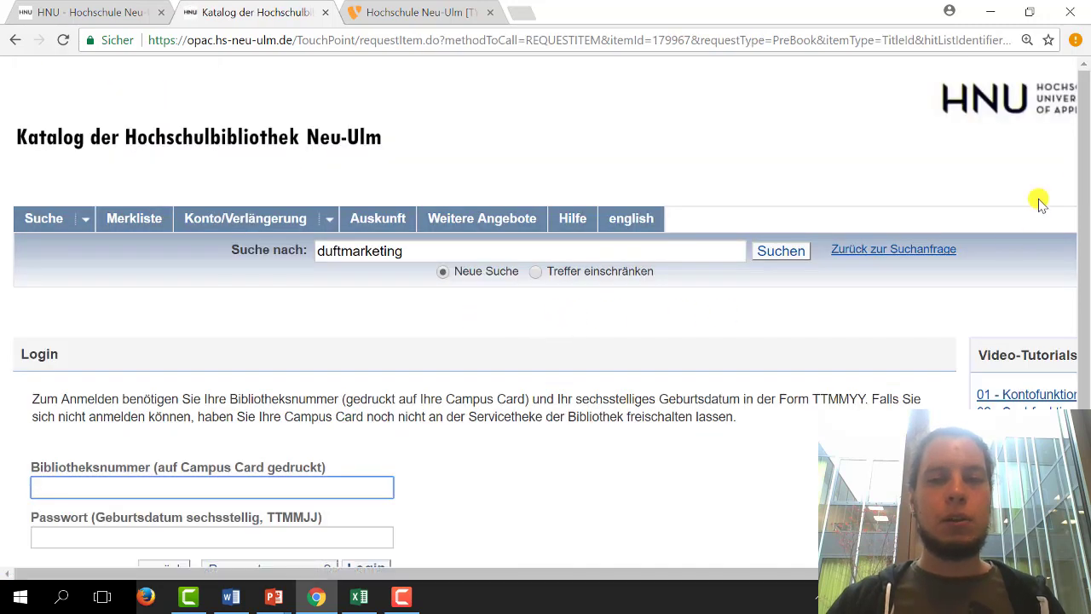
Step: Log in to the library catalogue with the library number and account password, and decline saving the password in the browser
scroll(1087, 224, "down", 1)
left_click_drag(1086, 223, 1071, 301)
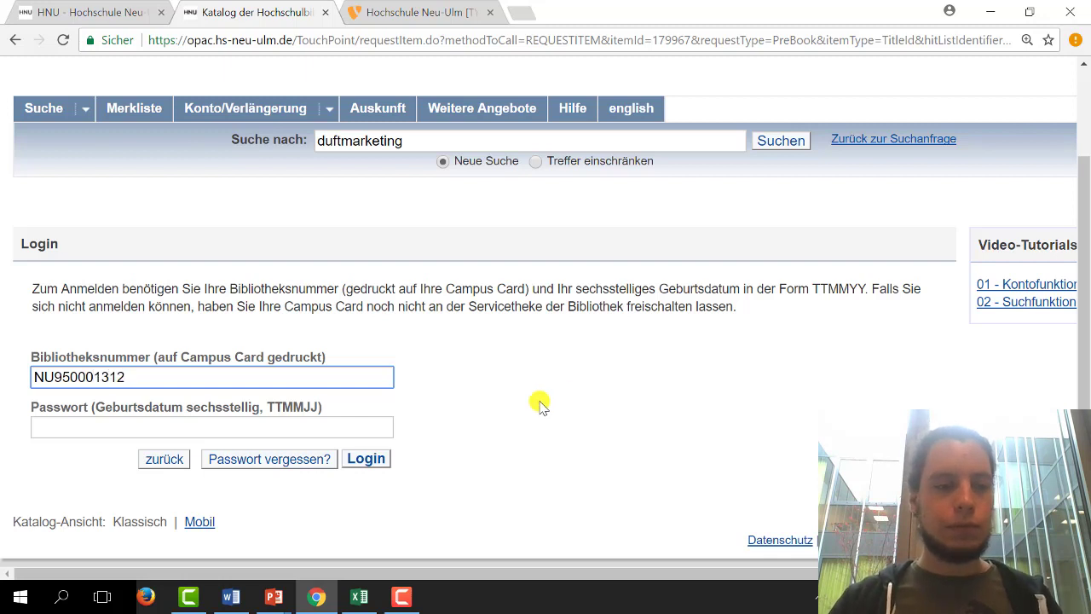
left_click(194, 425)
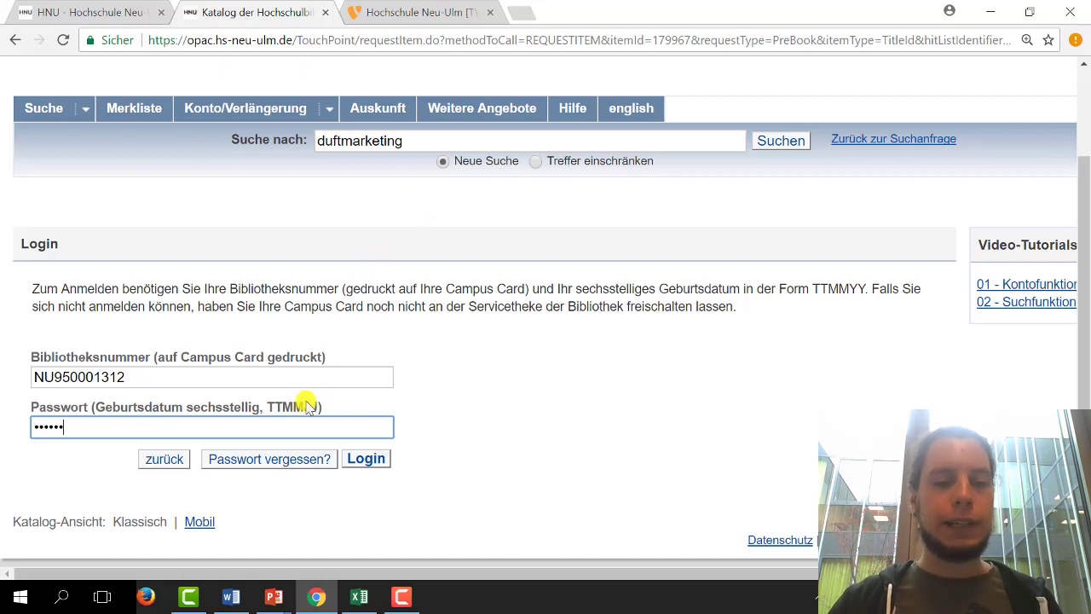
left_click(365, 460)
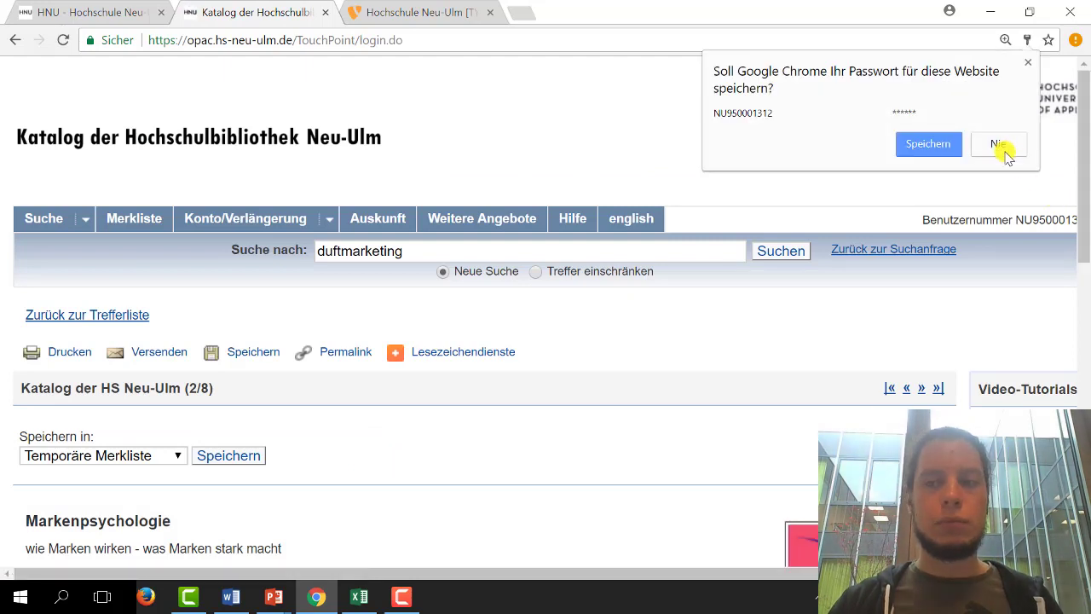
left_click(997, 145)
Step: Submit the reservation of Markenpsychologie for pickup at the Servicetheke and check the confirmation under Exemplare
left_click_drag(691, 574, 704, 543)
left_click_drag(1083, 183, 1086, 476)
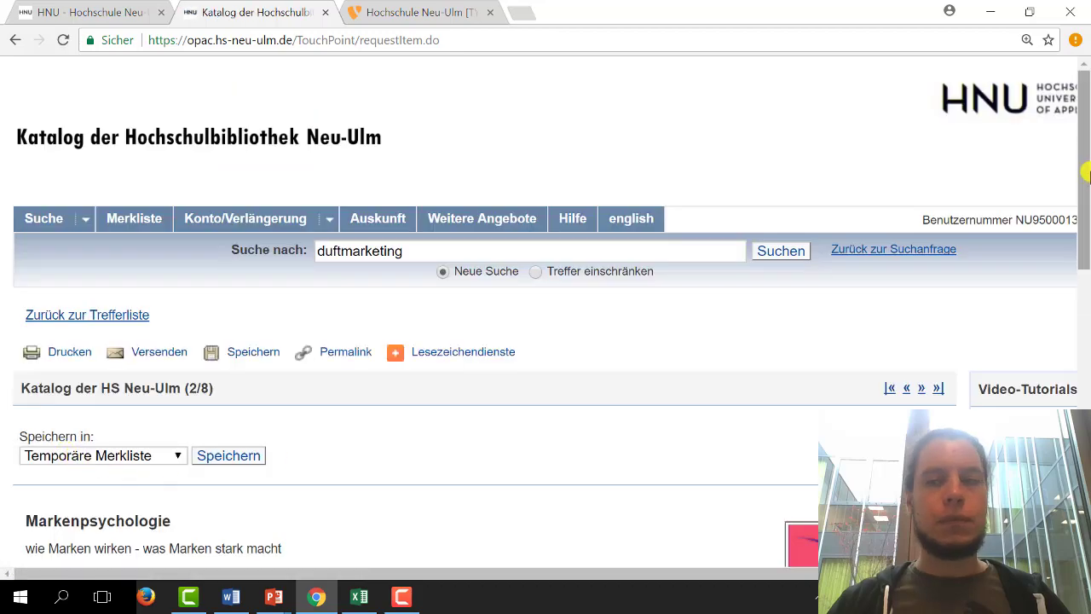
left_click_drag(1086, 137, 1086, 419)
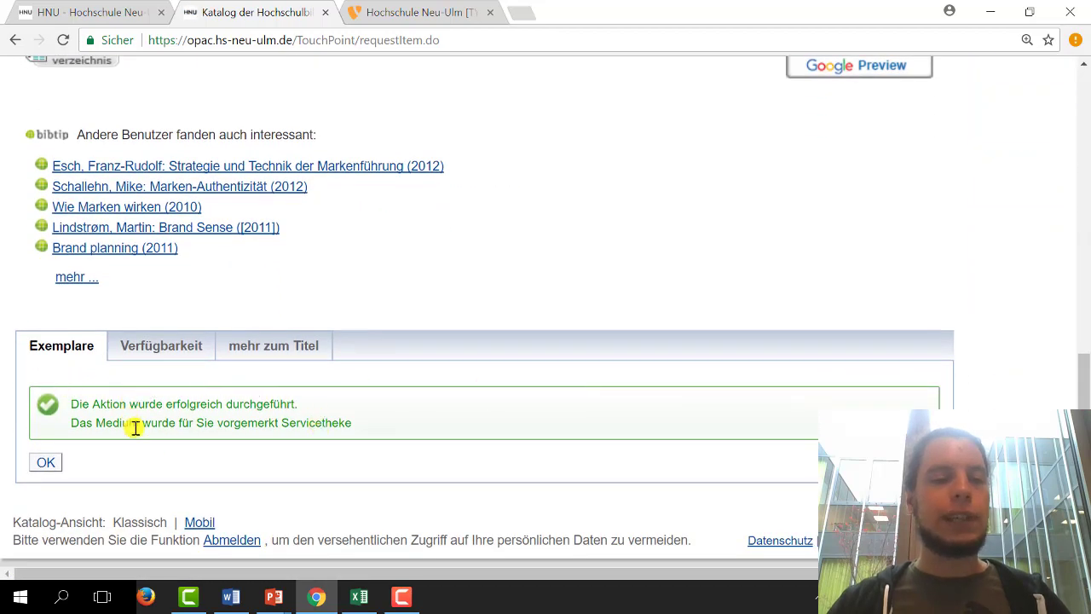
Step: Return to the catalogue's search form and rerun the search for duftmarketing in Alle Felder
scroll(574, 470, "up", 8)
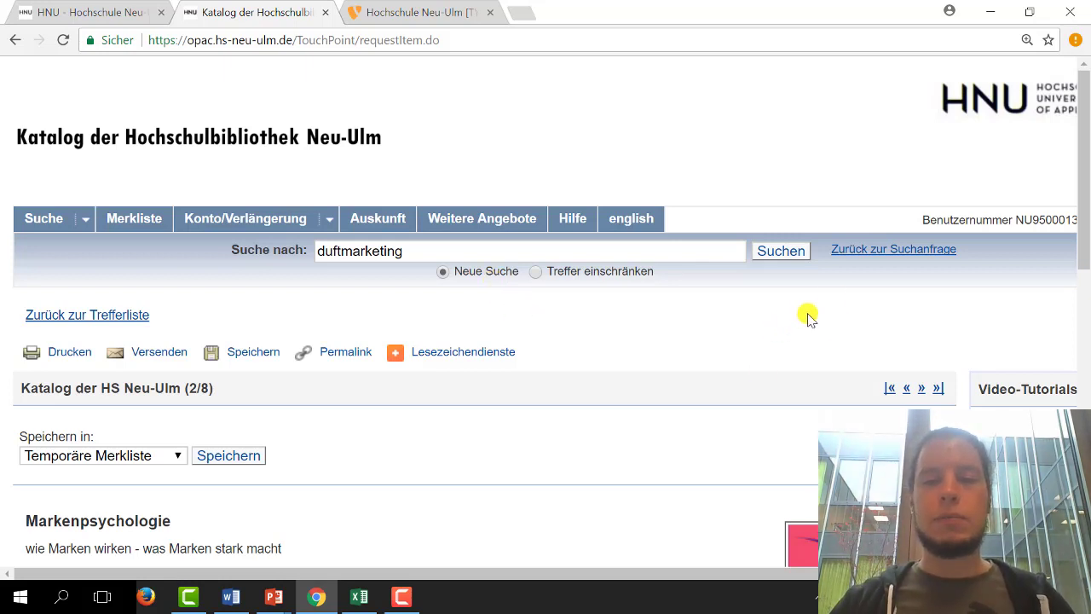
left_click(892, 250)
scroll(1080, 270, "down", 3)
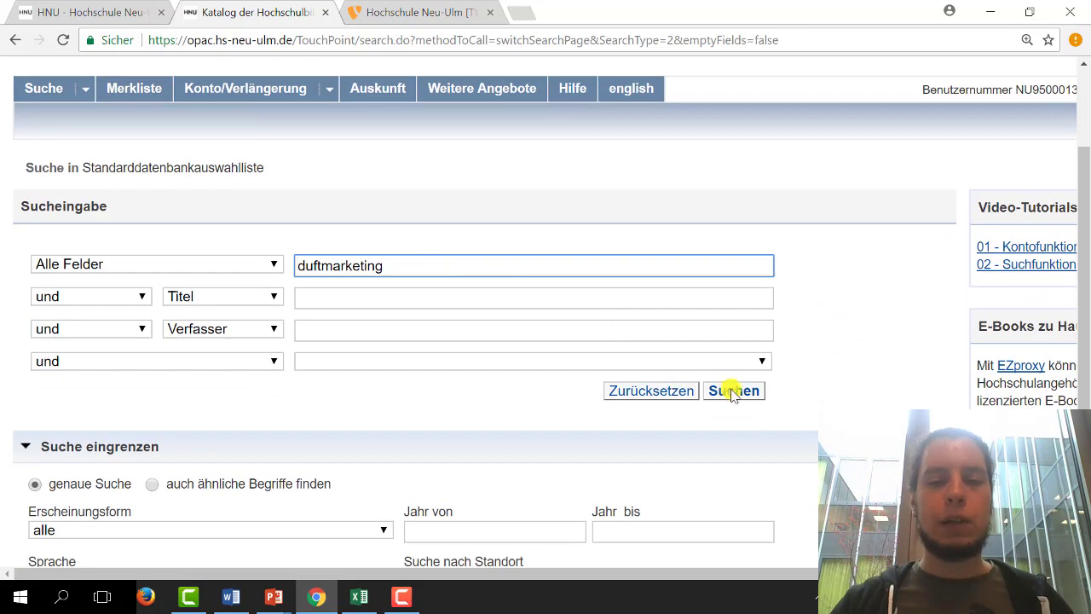
left_click(731, 391)
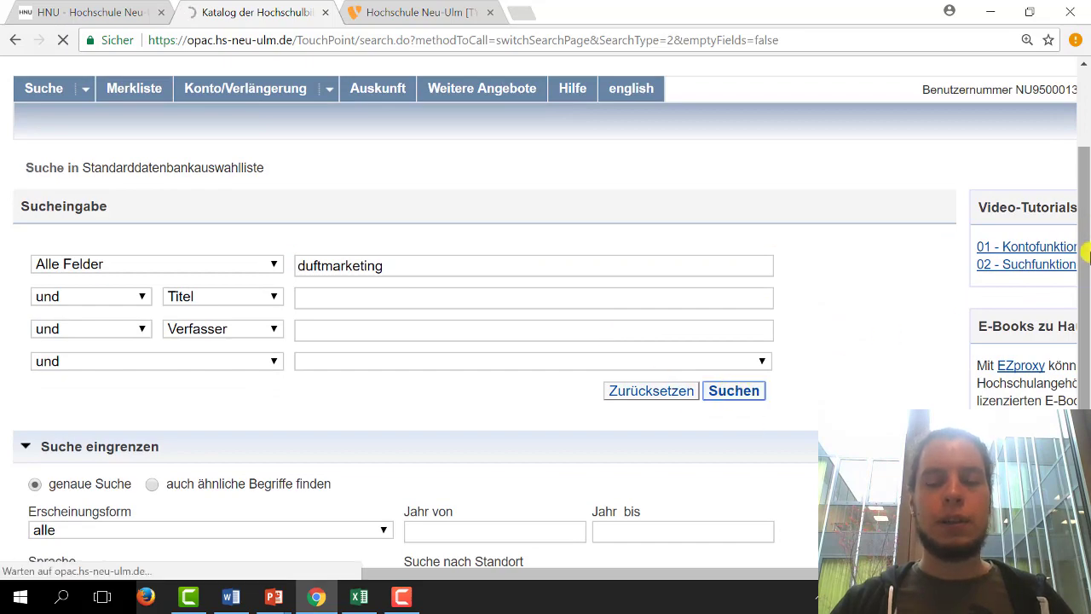
Step: Open the Volltext of the electronic book "Olfaktorische Reize in der Markenkommunikation" from the hit list
scroll(1086, 198, "down", 5)
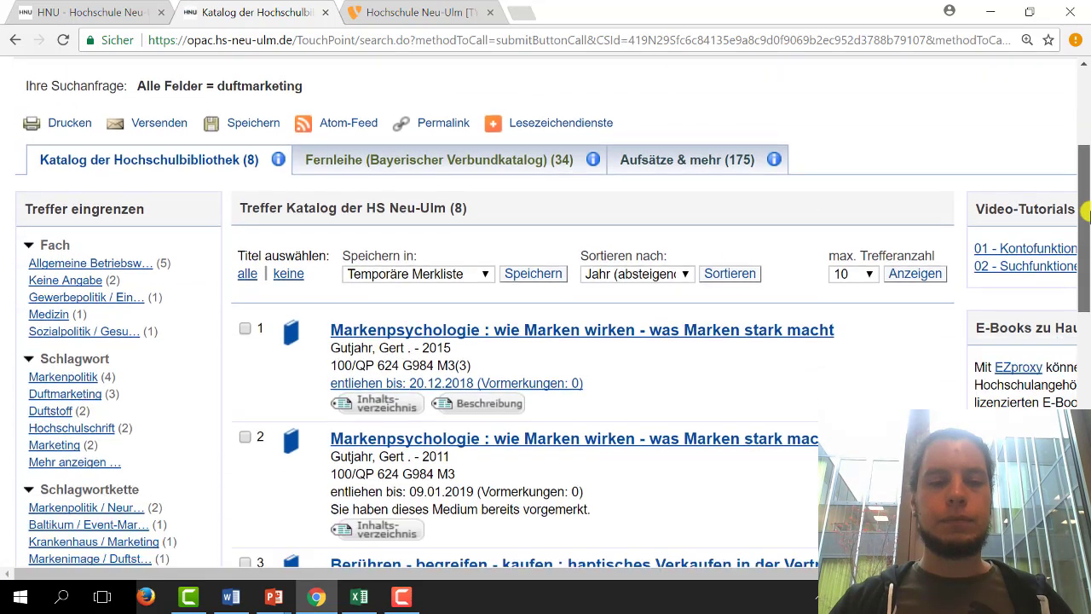
scroll(1087, 271, "down", 6)
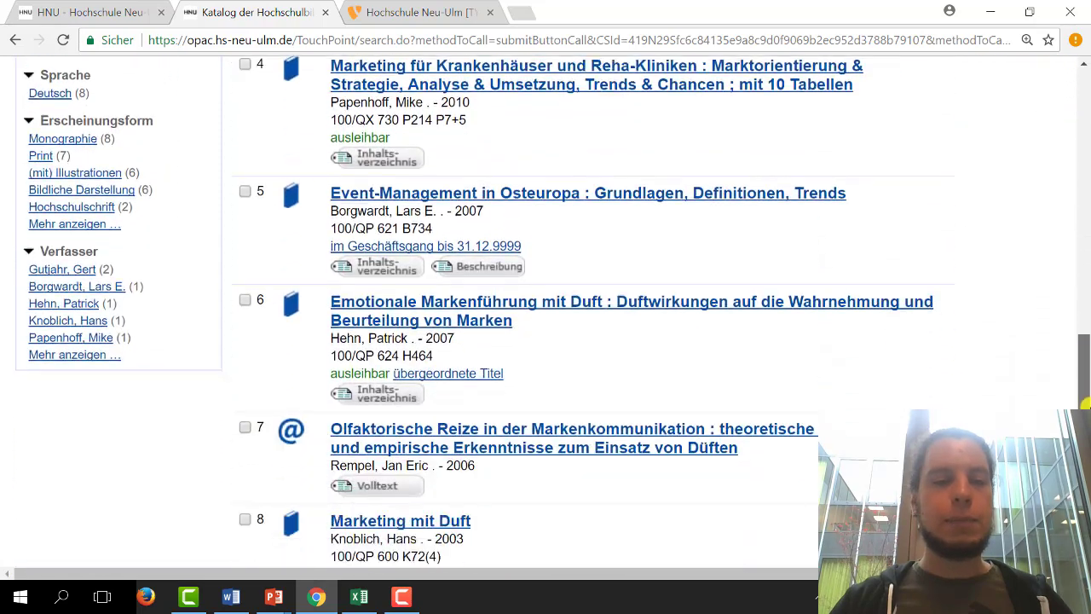
mouse_move(293, 321)
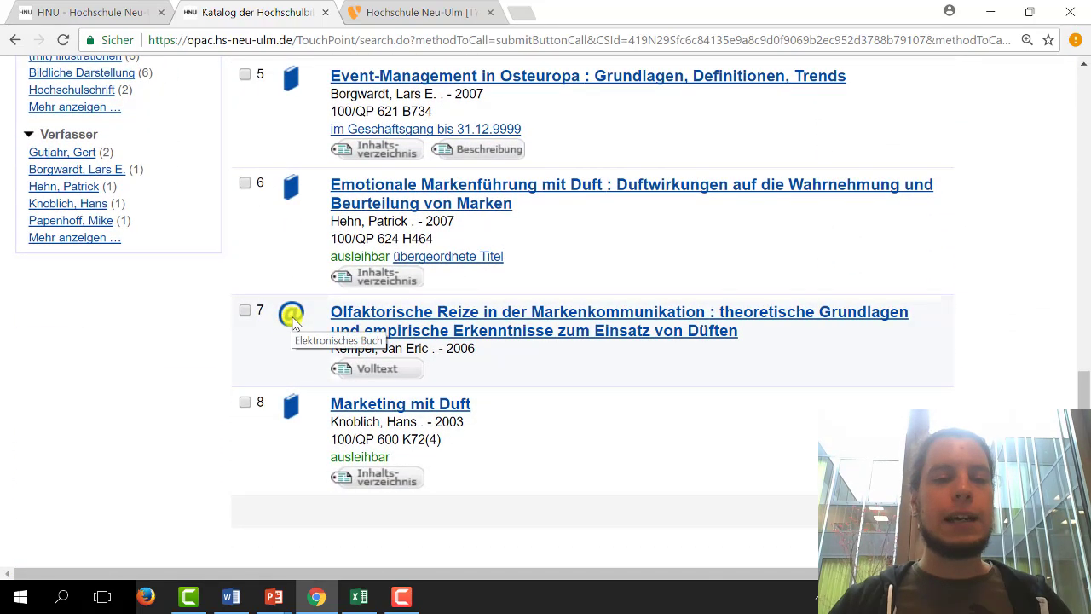
left_click(379, 368)
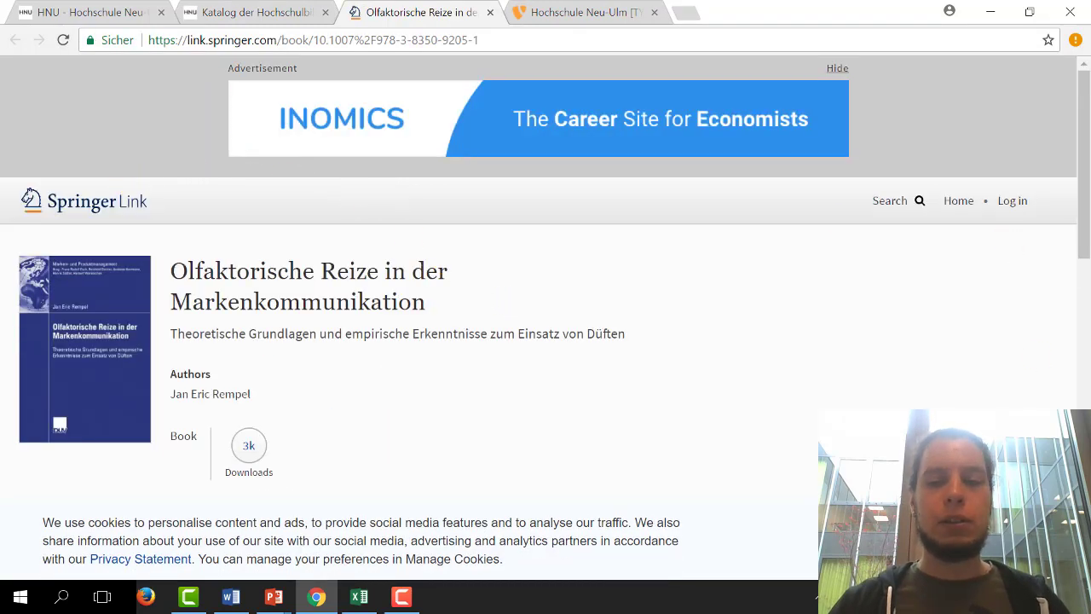
Step: Dismiss the cookie notice, examine the book and chapter PDF downloads on SpringerLink, and close the book page
left_click(929, 540)
left_click_drag(1074, 174, 1079, 244)
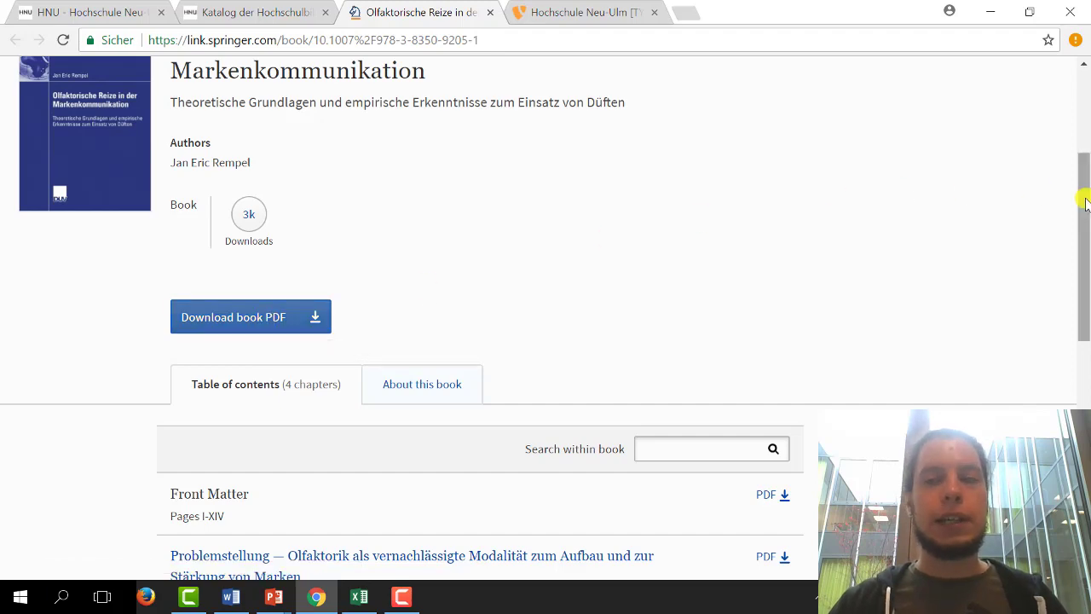
left_click_drag(1082, 196, 1020, 319)
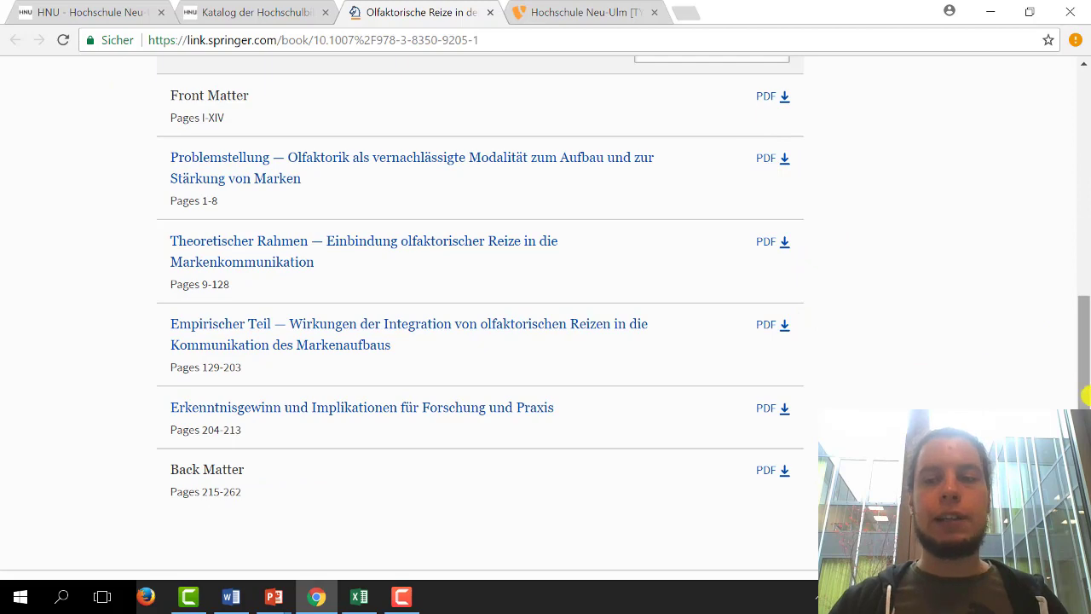
left_click_drag(1084, 394, 1083, 187)
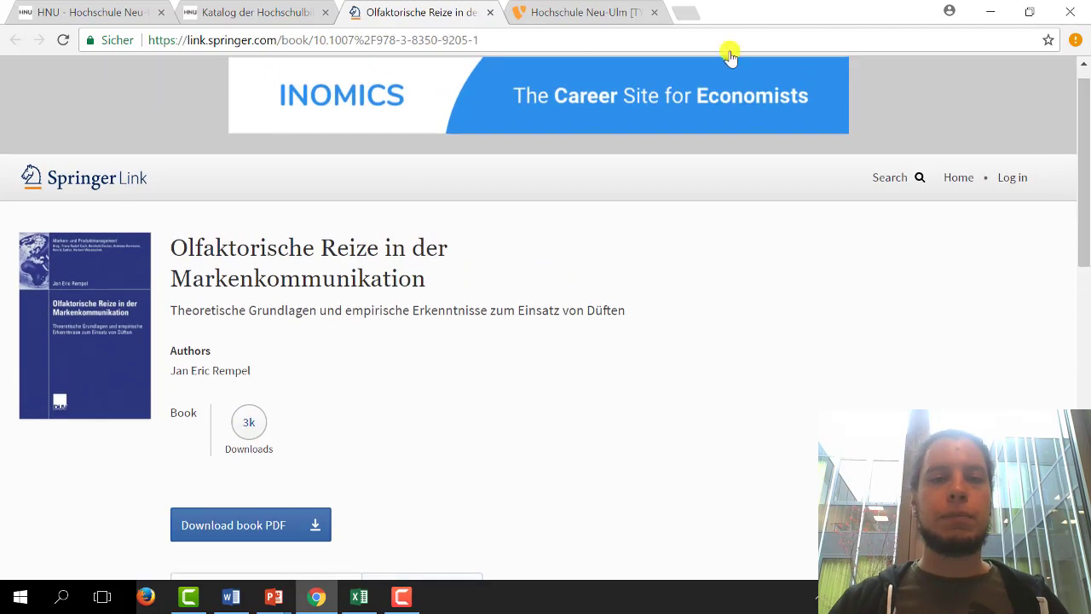
left_click(491, 13)
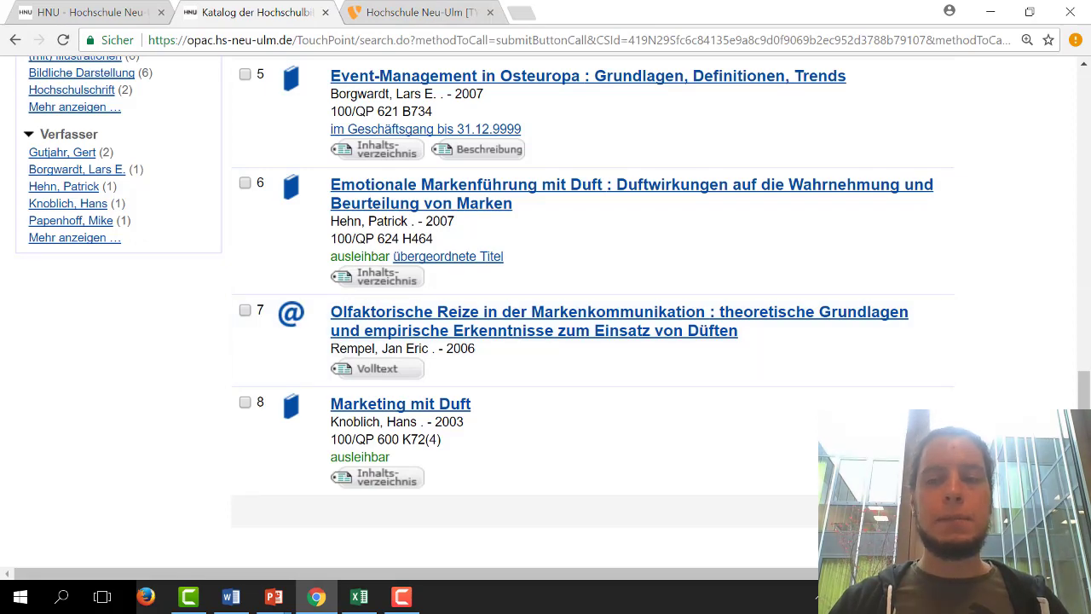
Step: Highlight the heading "E-Books zu Hause öffnen" beside the hit list and follow its EZproxy link
left_click(1082, 368)
scroll(1083, 368, "up", 3)
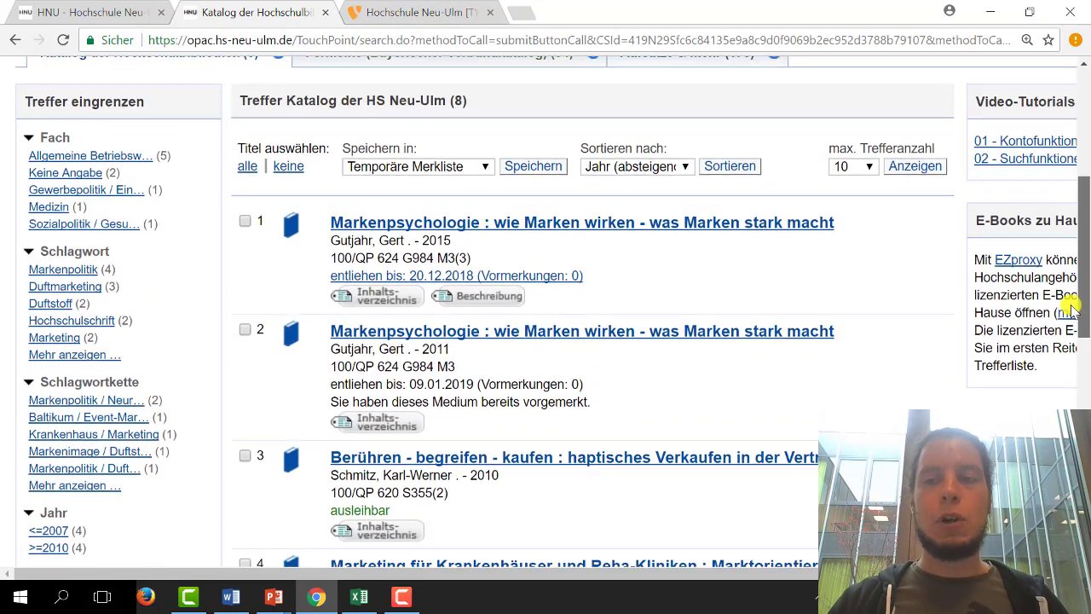
scroll(545, 341, "right", 3)
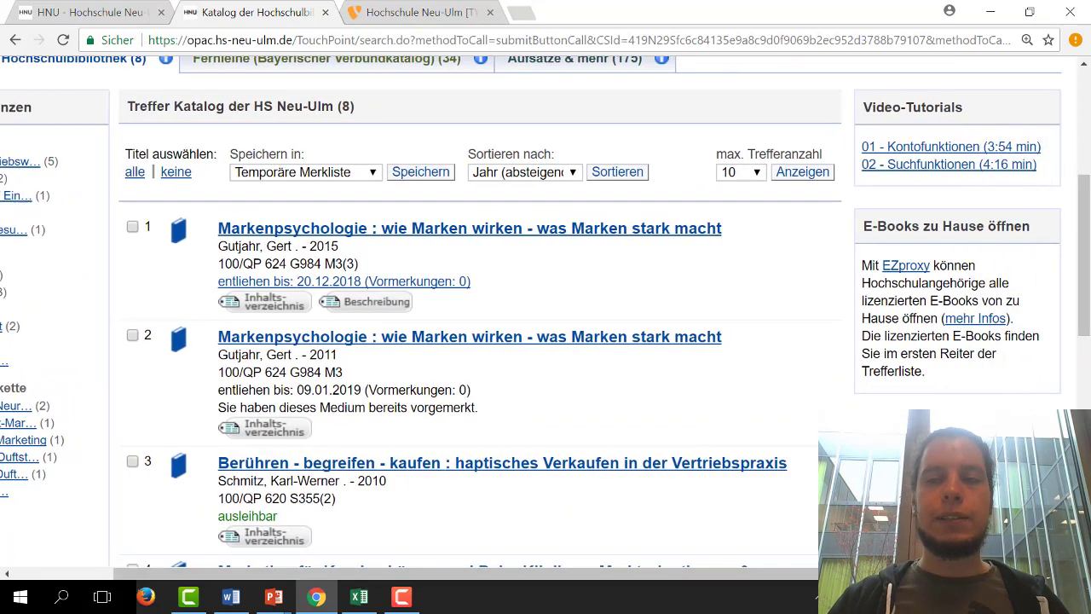
left_click_drag(865, 227, 1087, 254)
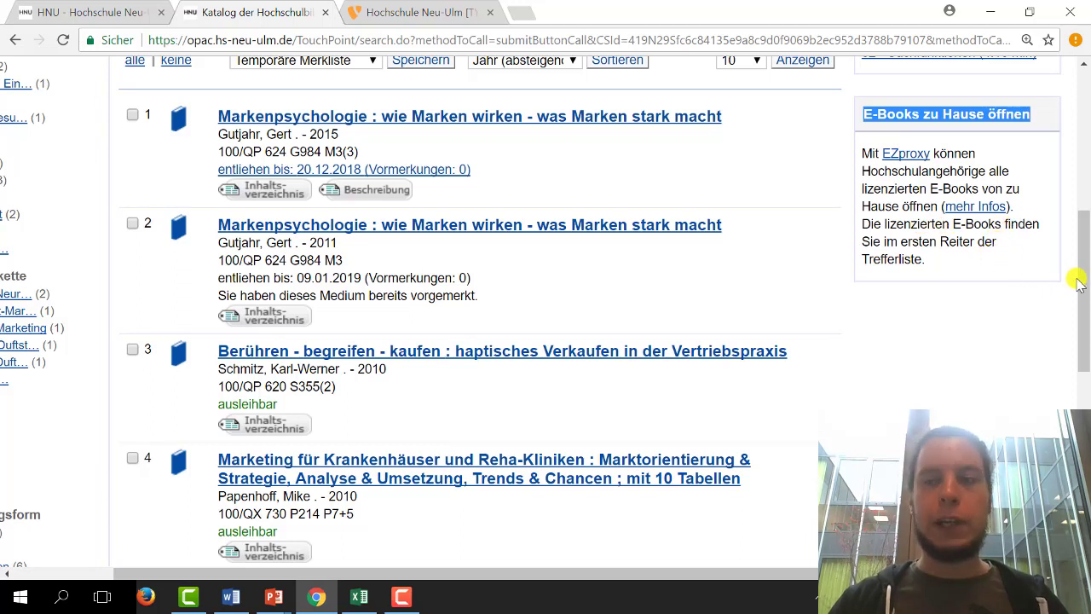
left_click(900, 157)
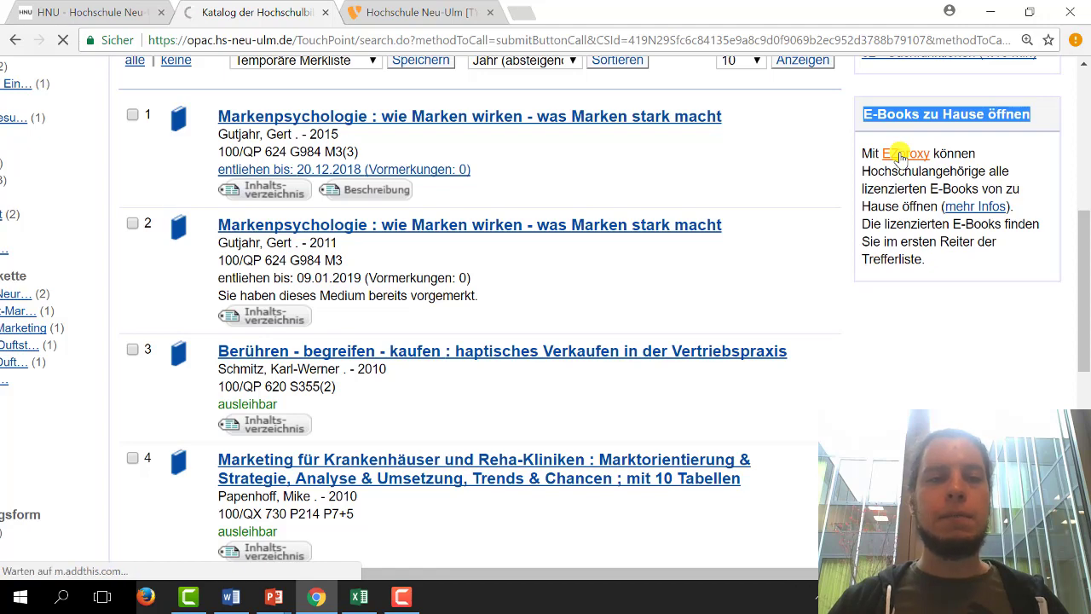
Step: Log in to EZproxy with the university username and account password, and decline saving the password in the browser
scroll(657, 269, "down", 1)
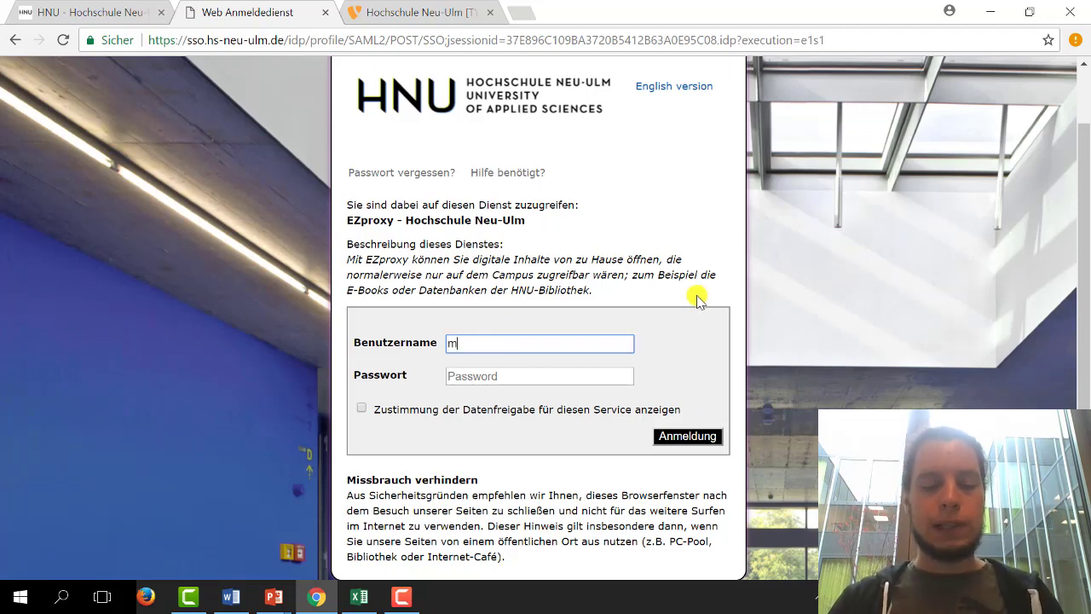
key("Tab")
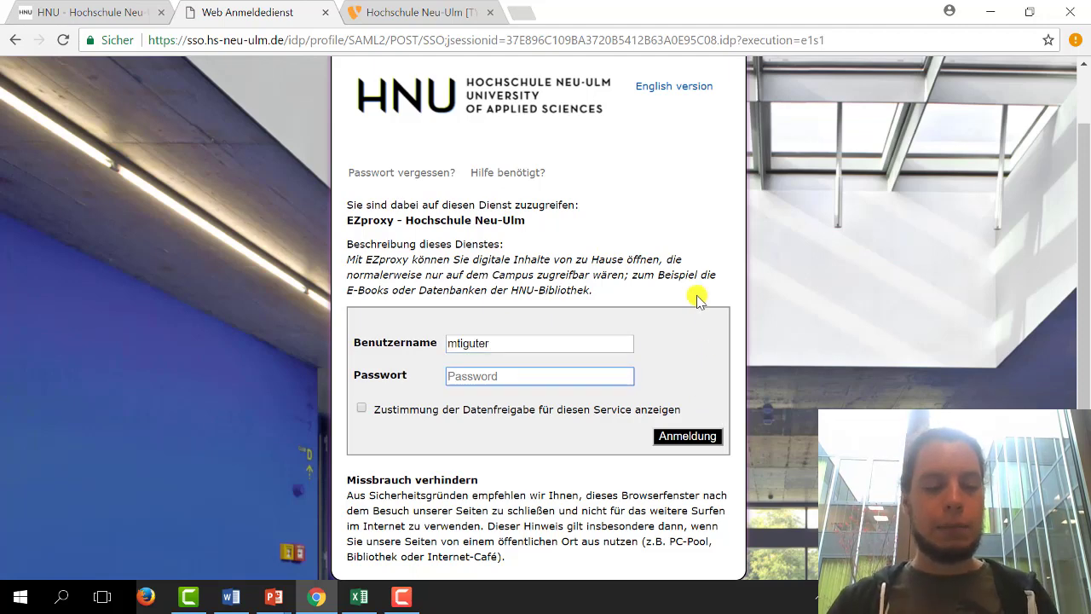
type("••••••••••")
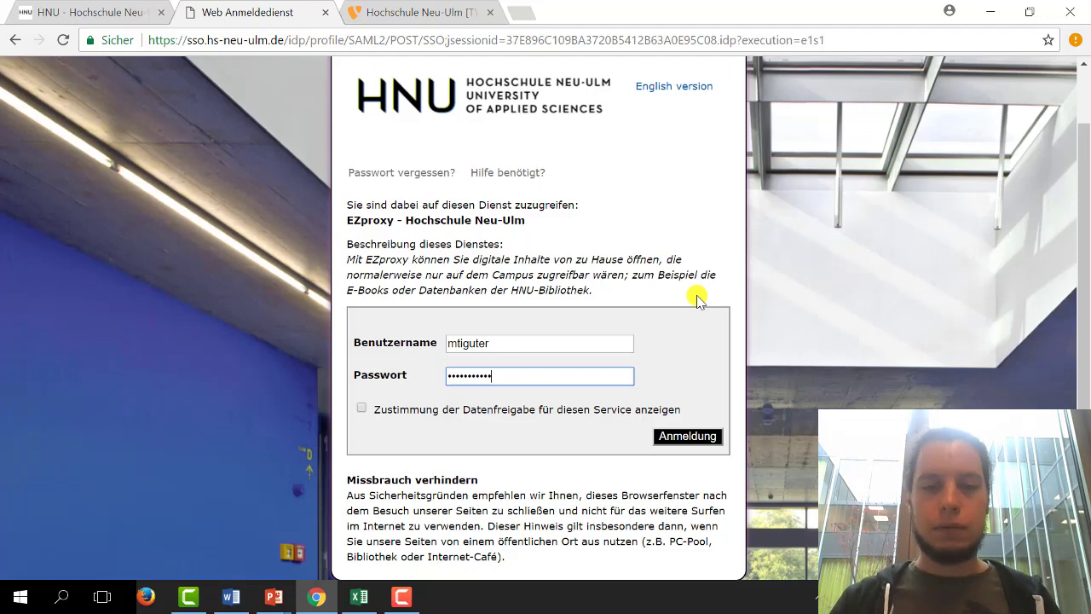
key("Return")
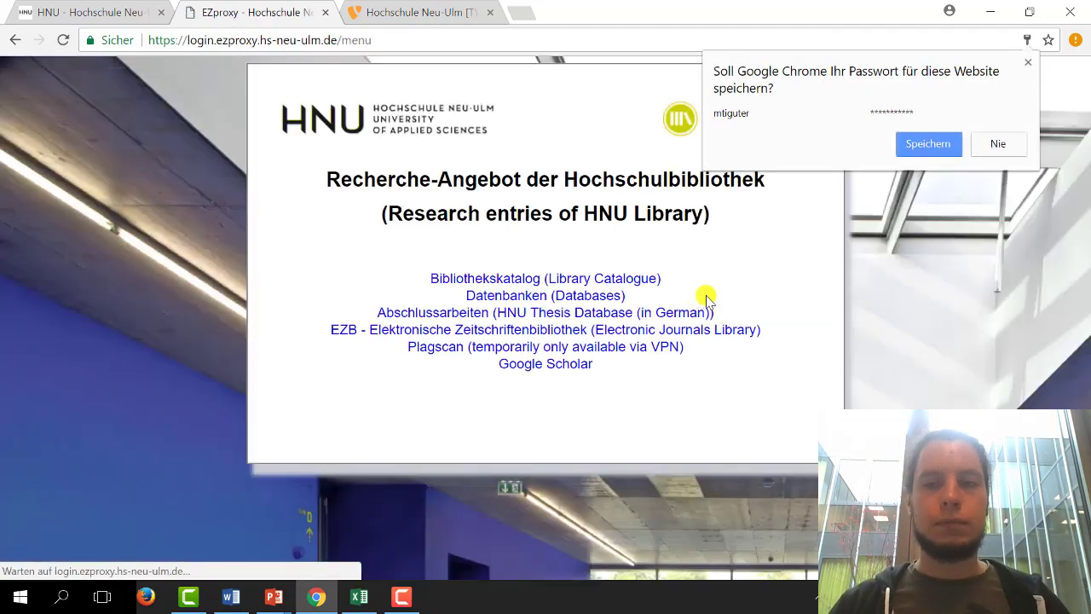
left_click(987, 147)
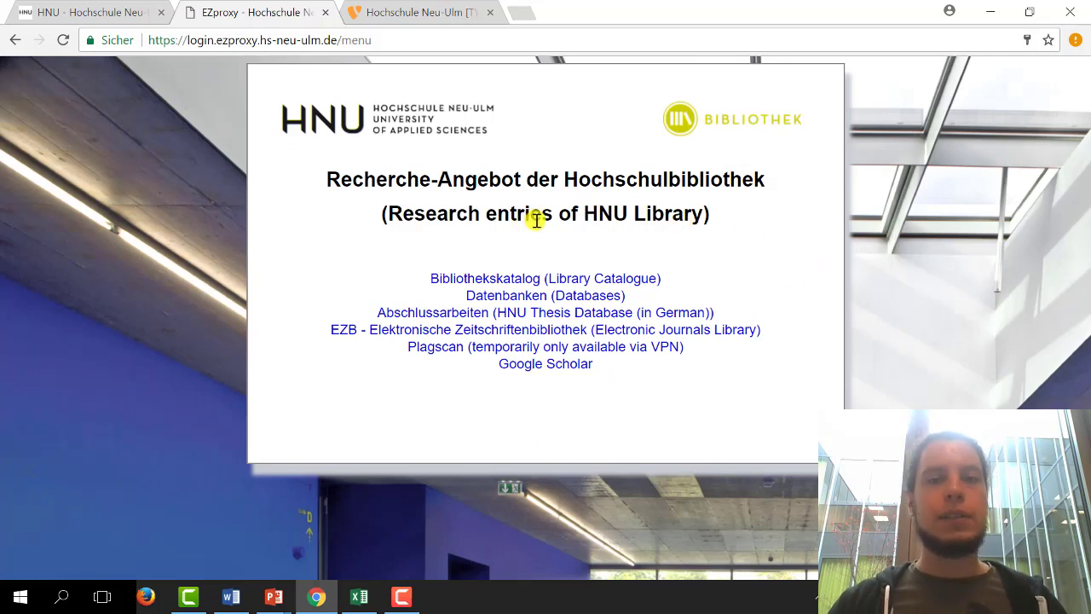
Step: Open the Bibliothekskatalog through the EZproxy menu and search Alle Felder for duftmarketing
left_click(503, 280)
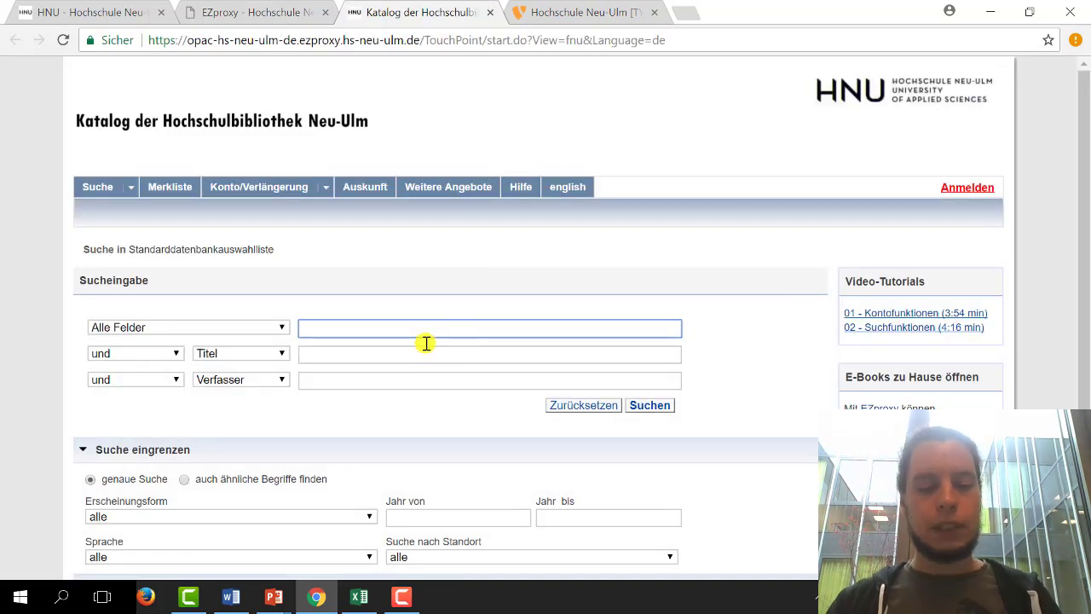
type("duftmarketing")
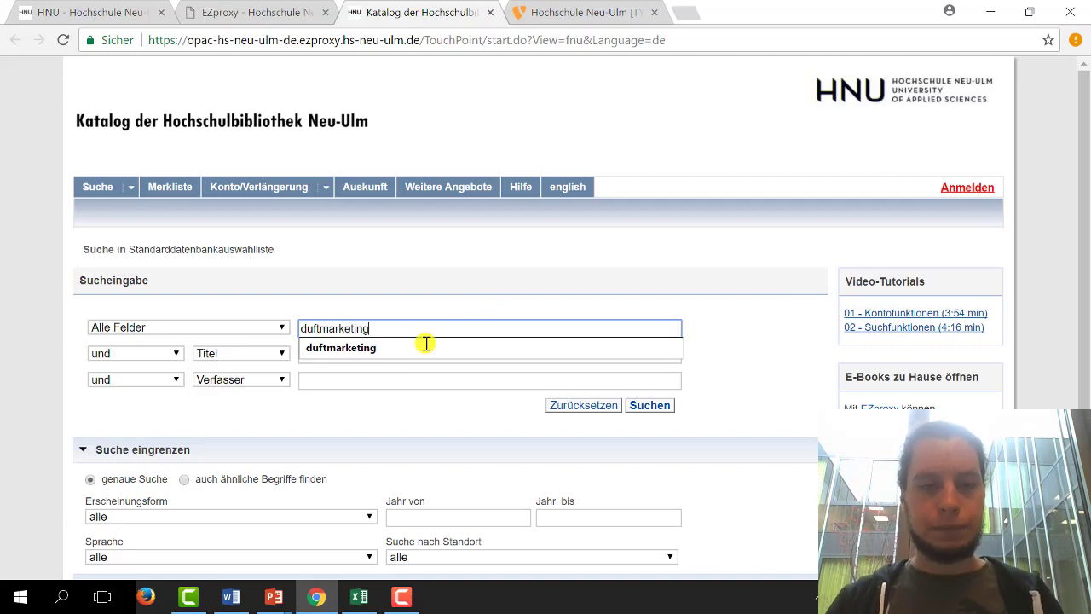
key("Return")
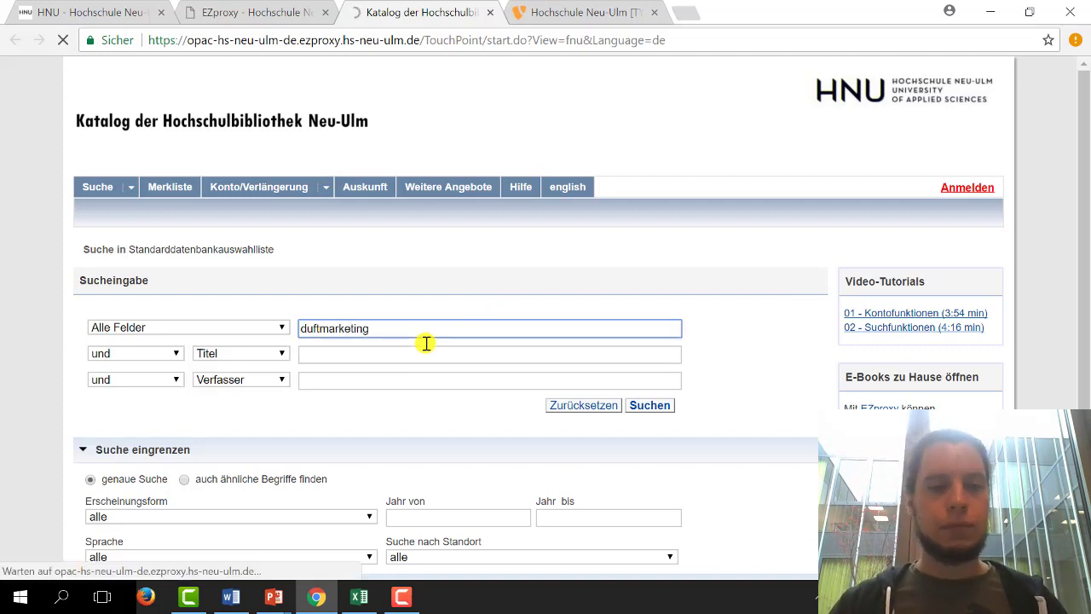
Step: Open the Volltext of "Olfaktorische Reize in der Markenkommunikation" via EZproxy and highlight "ezproxy" in the page's web address
scroll(1087, 160, "down", 5)
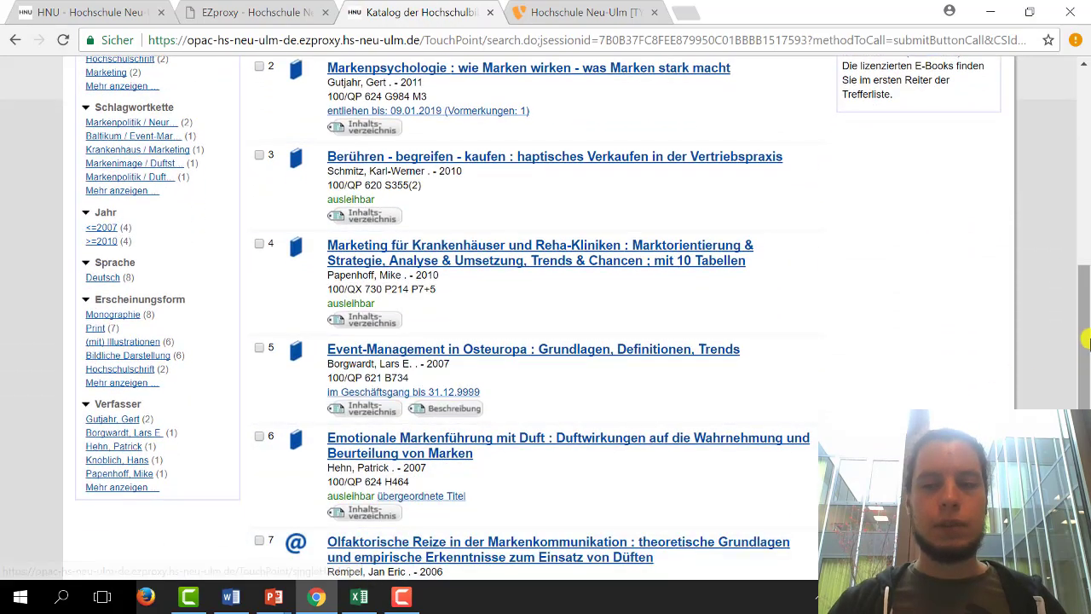
left_click_drag(1084, 395, 1084, 475)
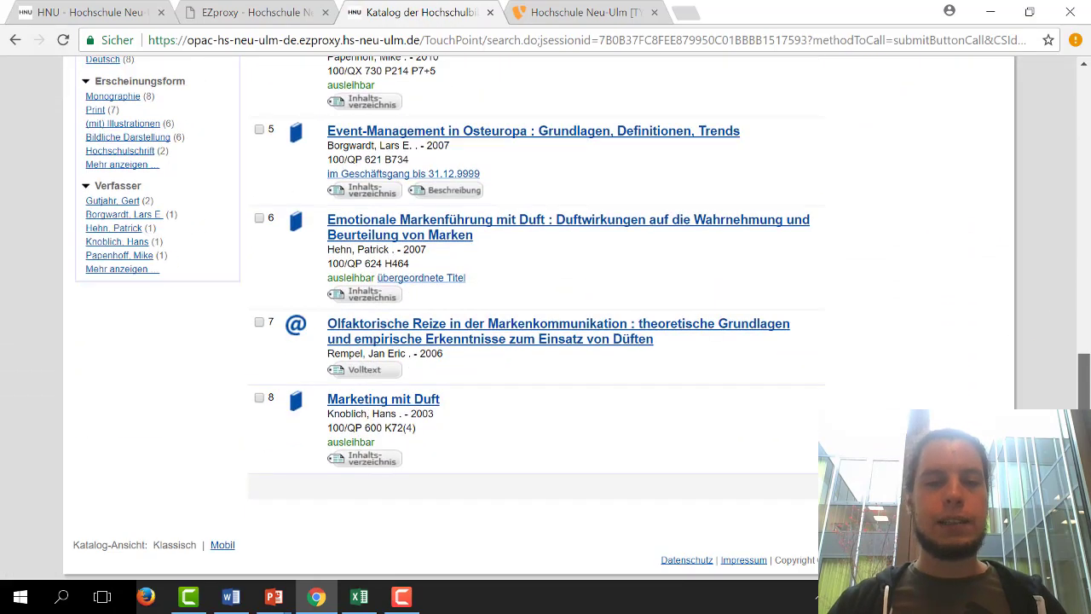
left_click(359, 372)
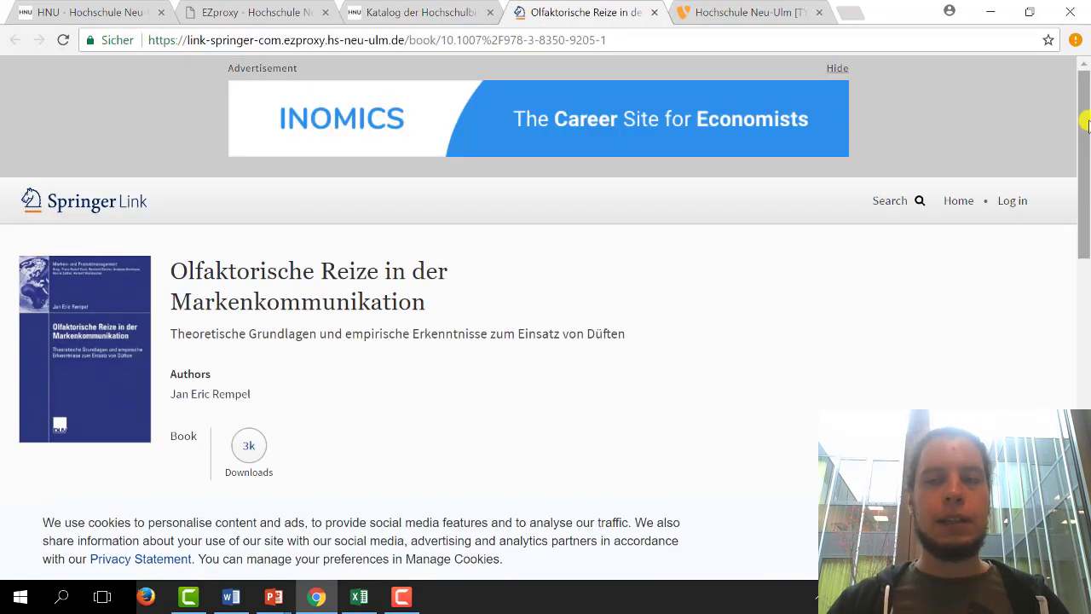
left_click_drag(1085, 137, 869, 224)
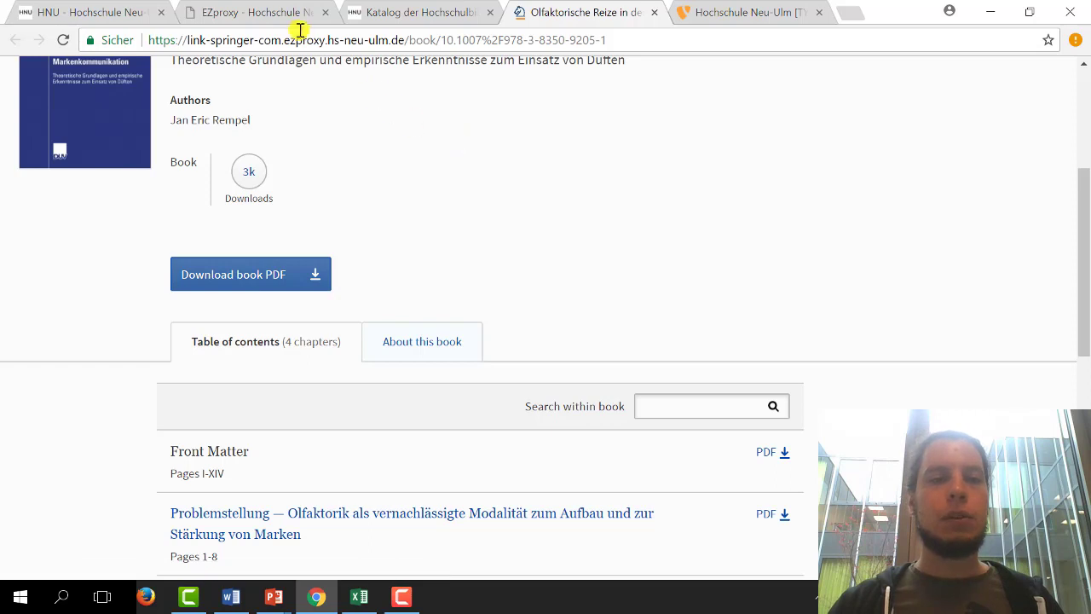
left_click_drag(286, 41, 331, 40)
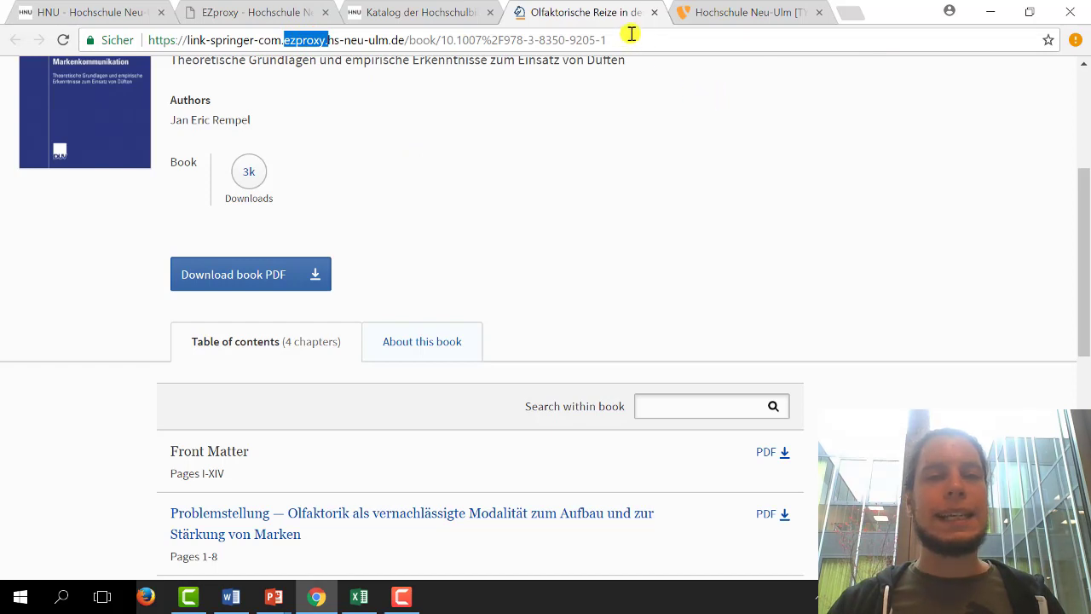
Step: Replace the SpringerLink book's web address with google.de and load it, closing the extra blank tab
left_click_drag(631, 34, 21, 27)
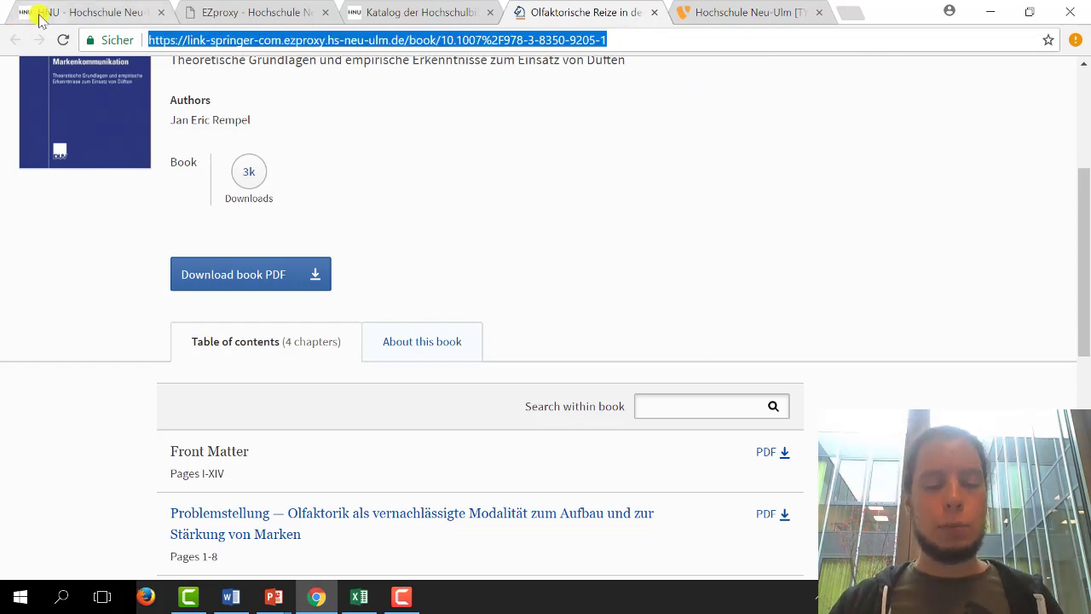
type("google.de")
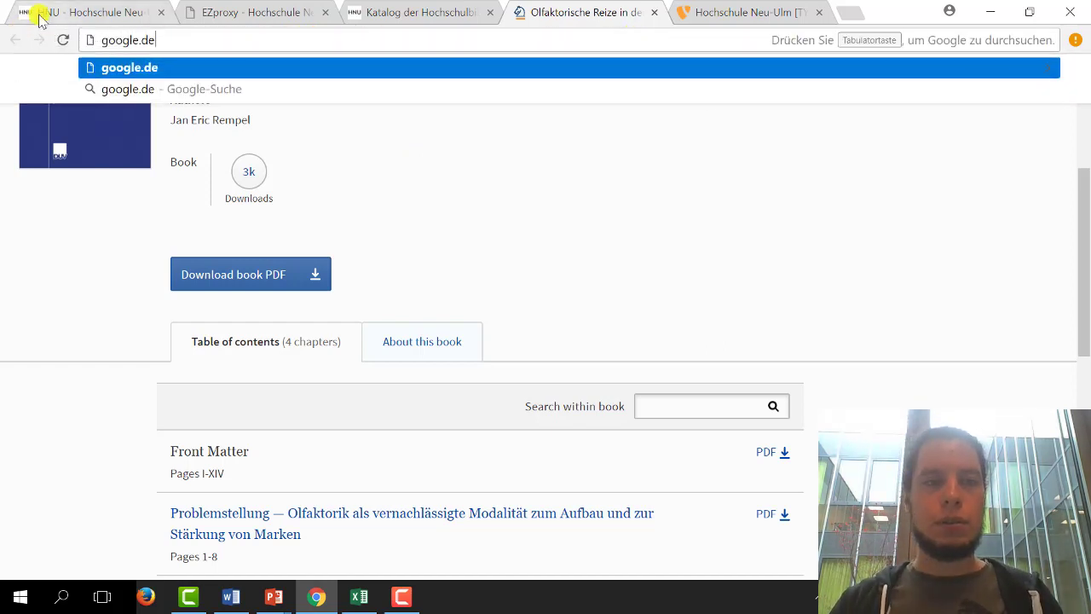
key("Return")
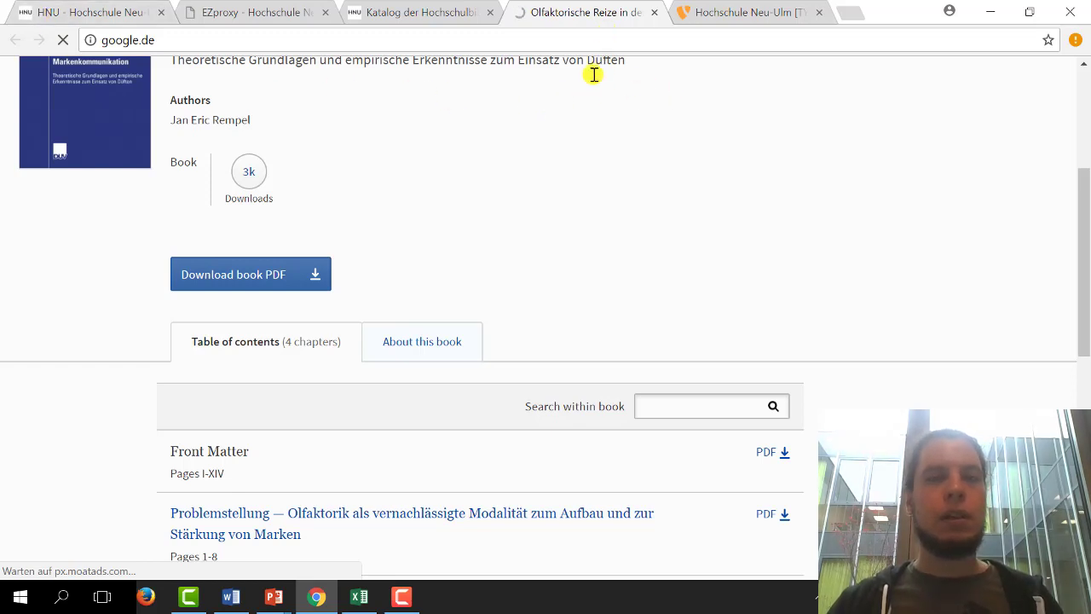
left_click(850, 13)
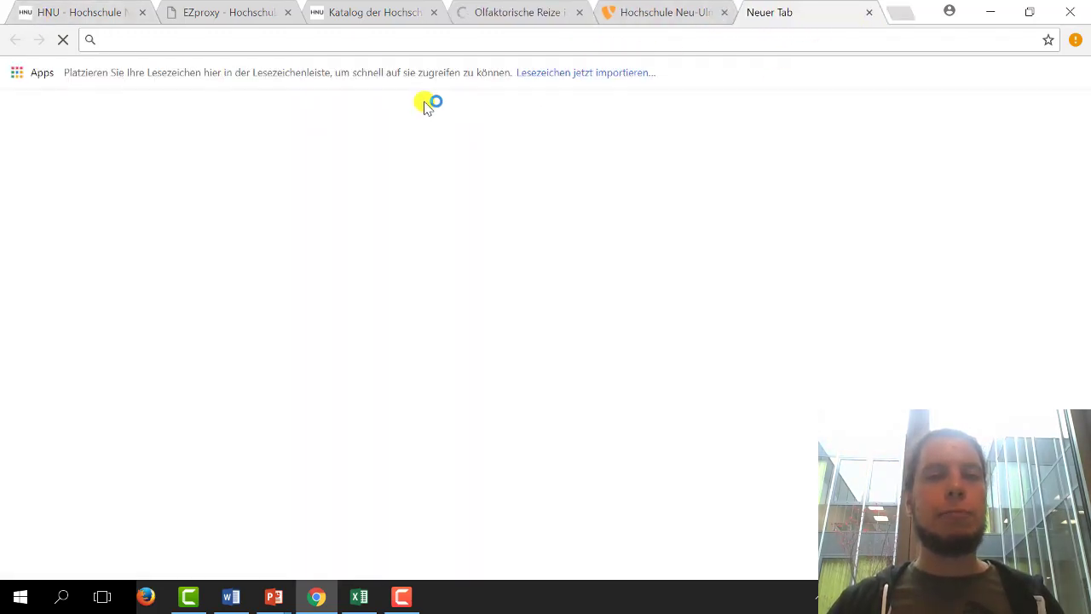
left_click(869, 13)
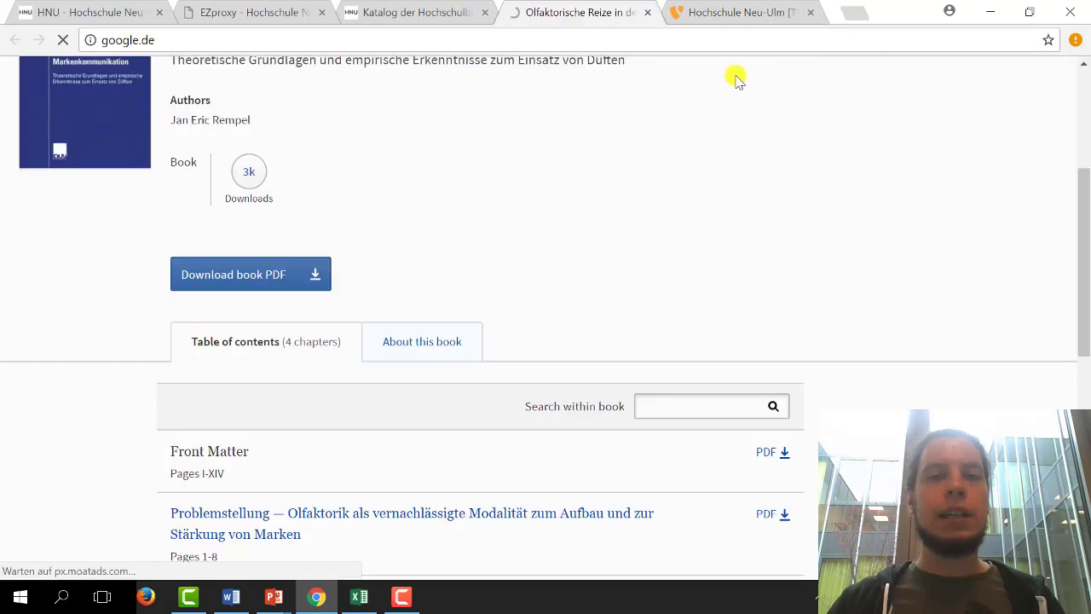
Step: Review the EZproxy menu of research entries and return to the HNU library's web page
left_click(241, 12)
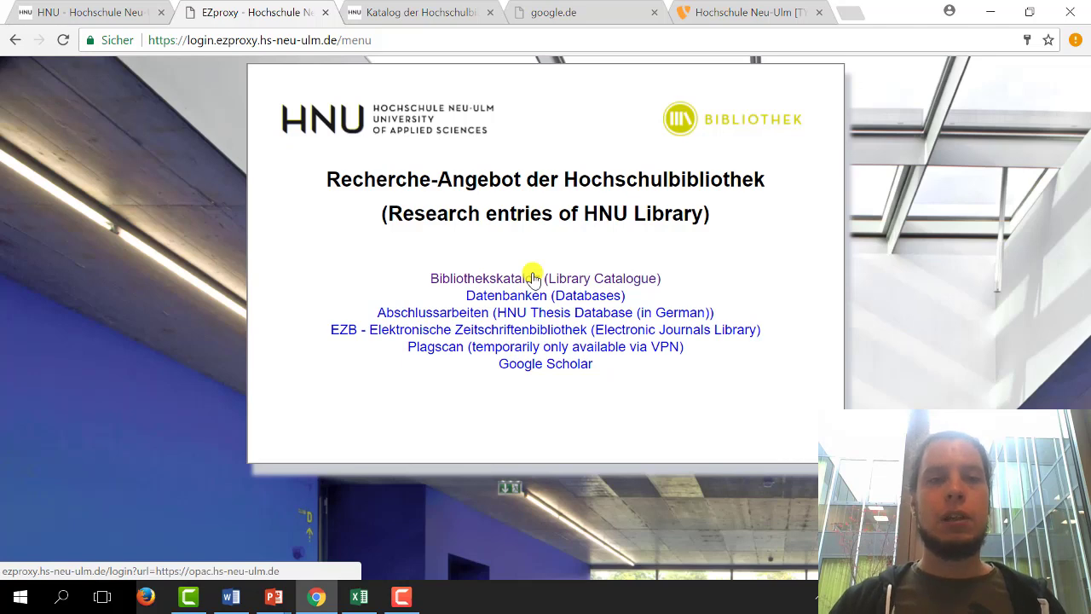
left_click(40, 15)
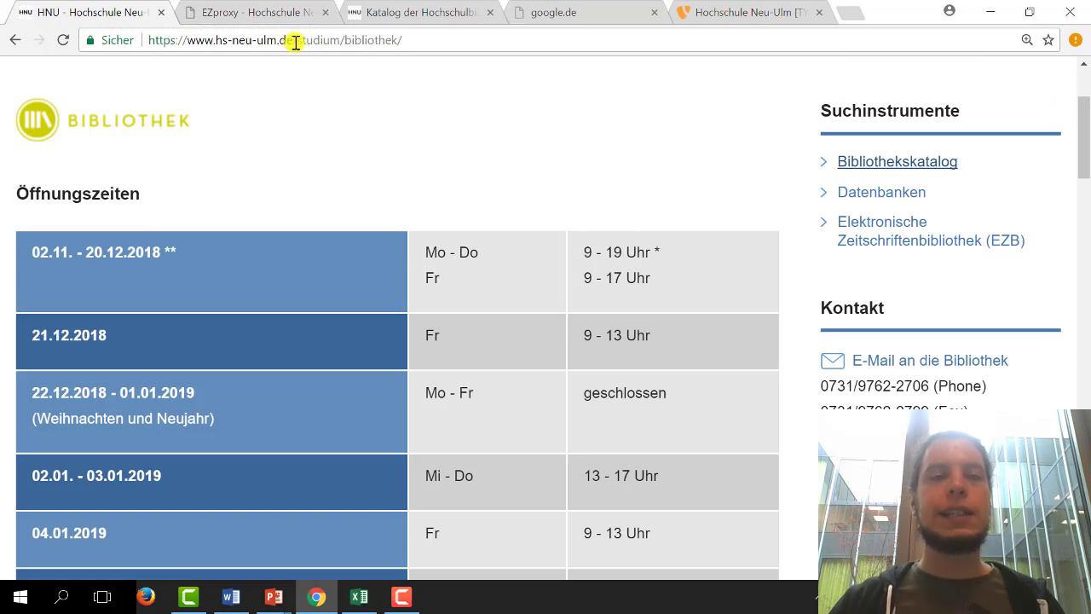
Step: Switch to the EZproxy menu page and close the google.de page and the old library catalogue page
left_click(271, 17)
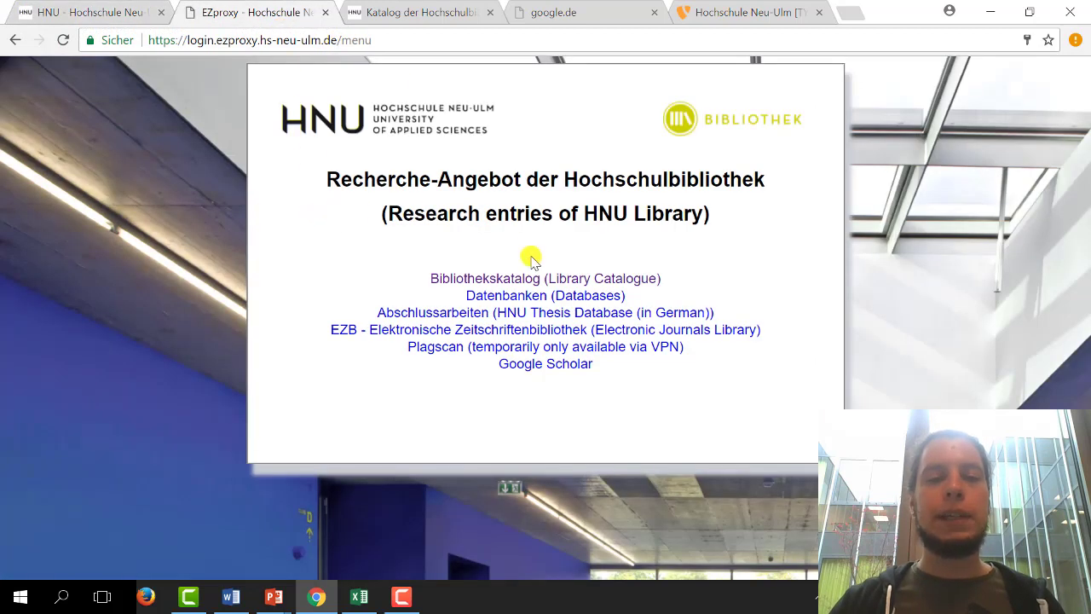
left_click(653, 12)
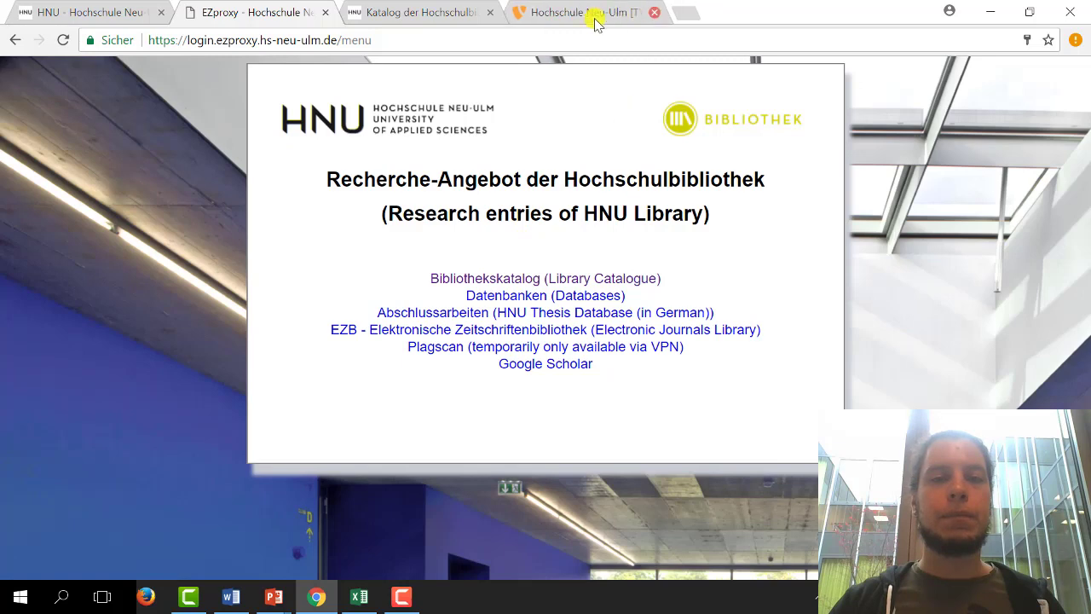
left_click(490, 13)
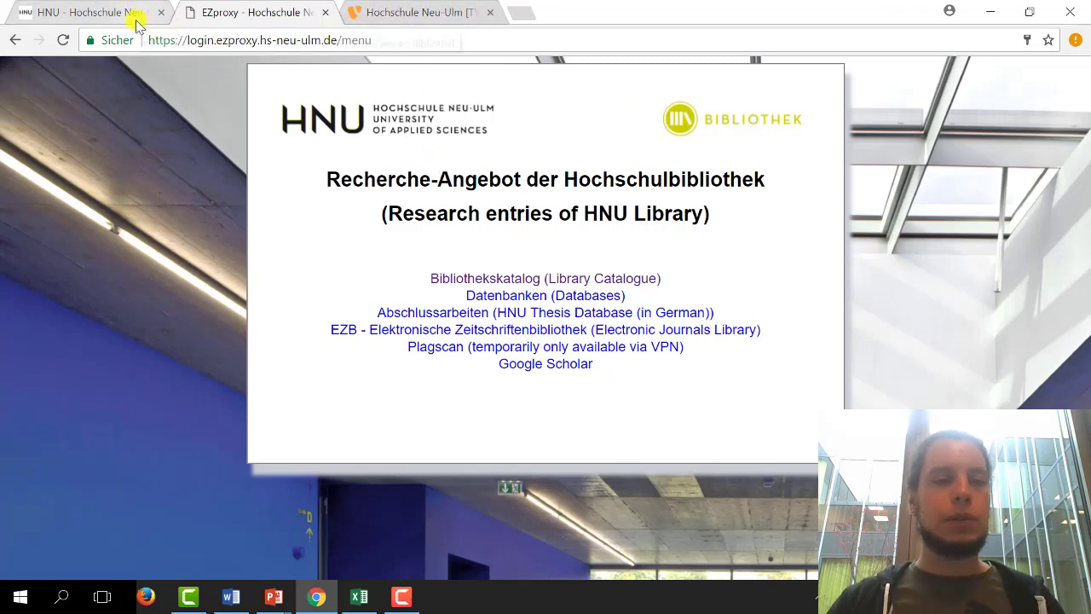
Step: Open the Bibliothekskatalog from the EZproxy menu again and search Alle Felder for duftmarketing
left_click(506, 279)
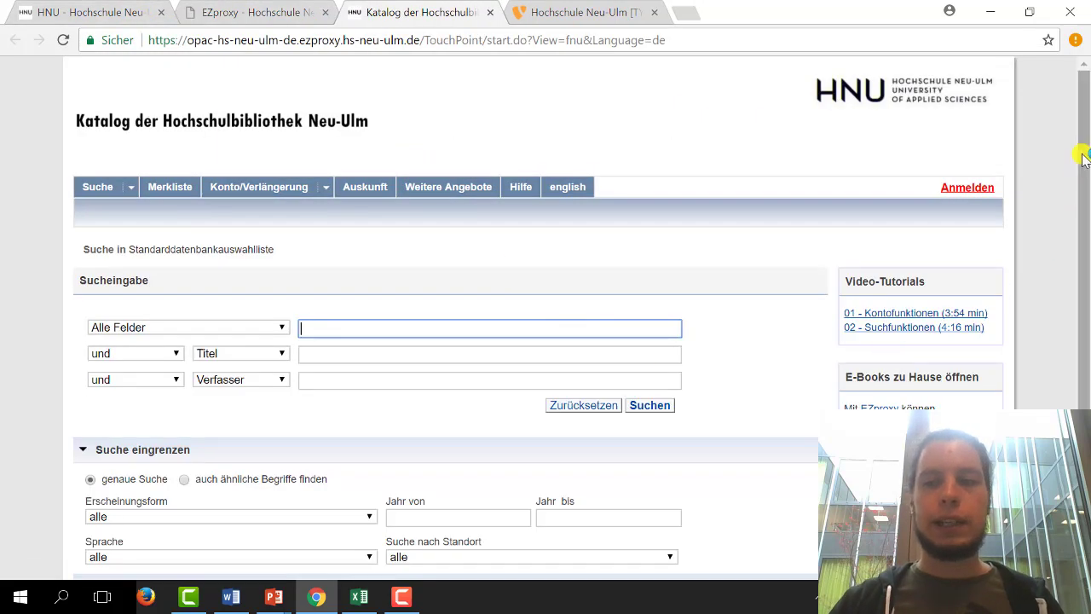
scroll(1082, 239, "down", 2)
type("duf")
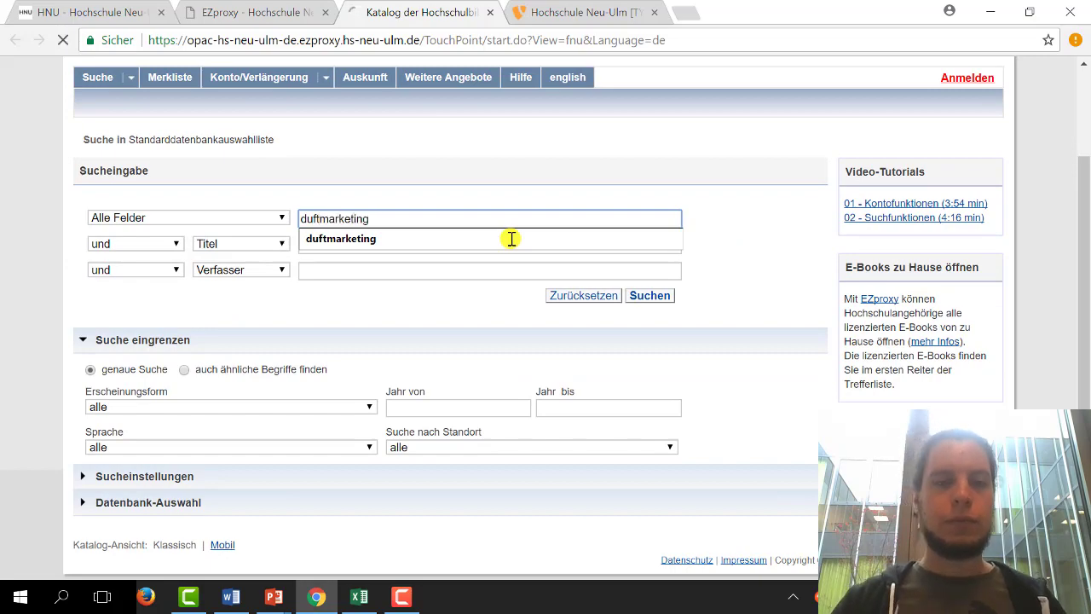
type("tmarketing")
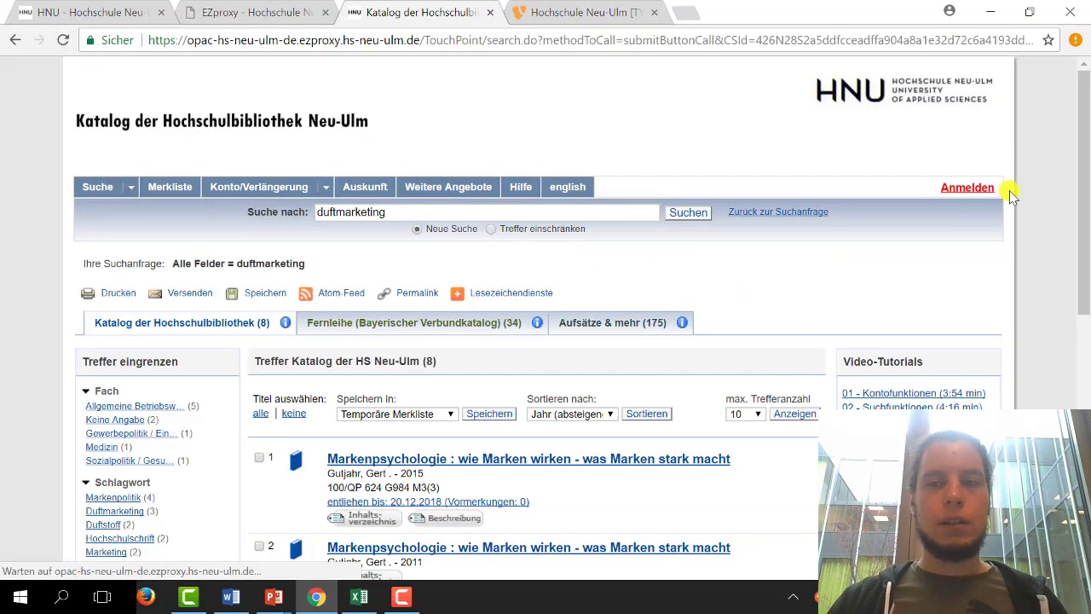
Step: Look through the duftmarketing hits in the Katalog der Hochschulbibliothek
scroll(1087, 205, "down", 2)
scroll(1087, 205, "down", 5)
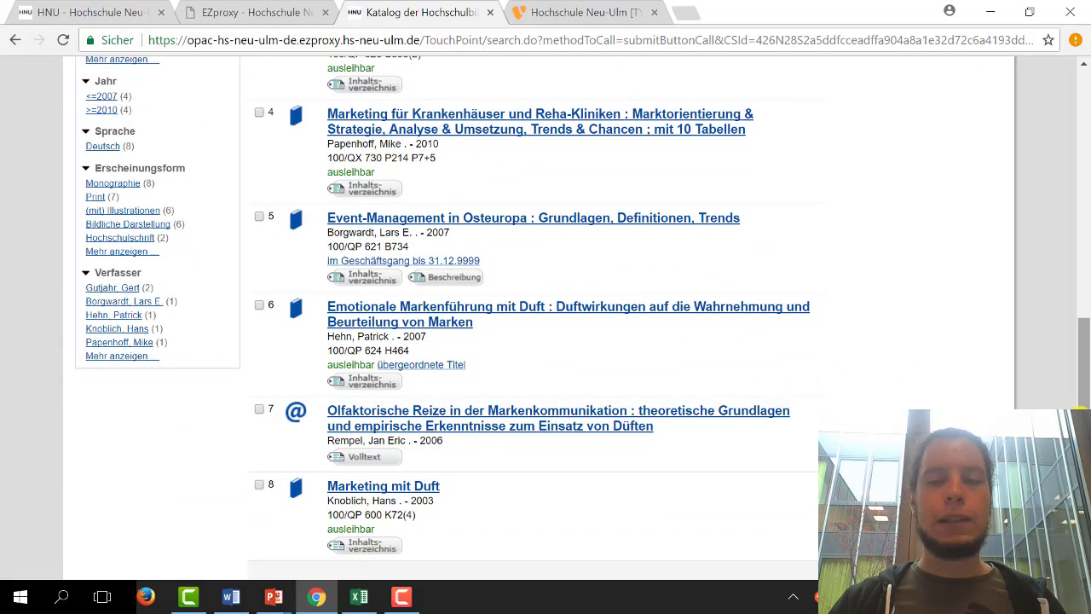
scroll(1085, 338, "up", 2)
scroll(1085, 337, "up", 2)
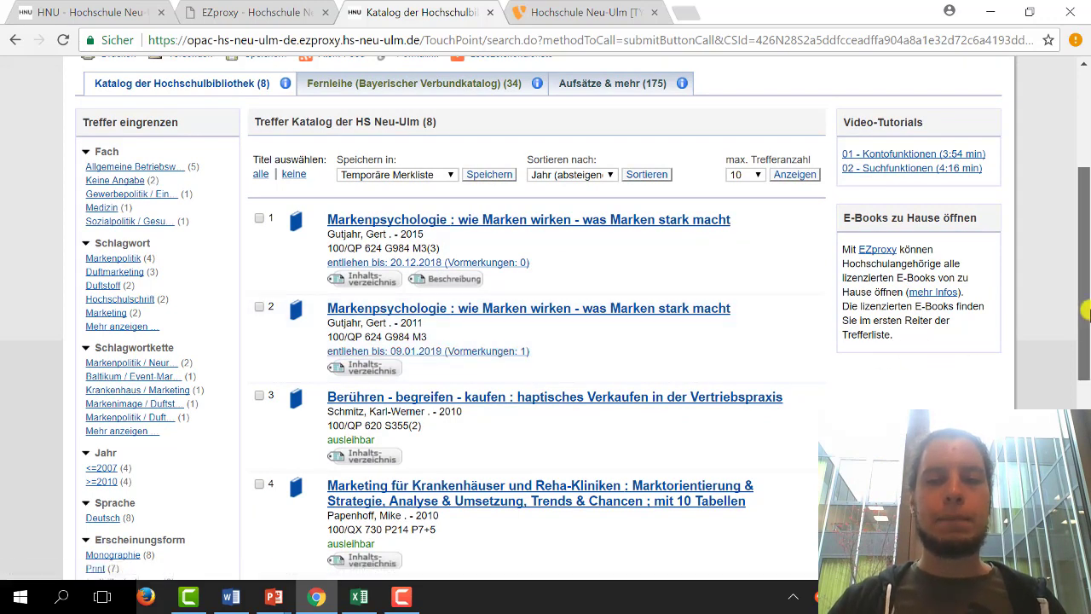
left_click_drag(1085, 321, 998, 166)
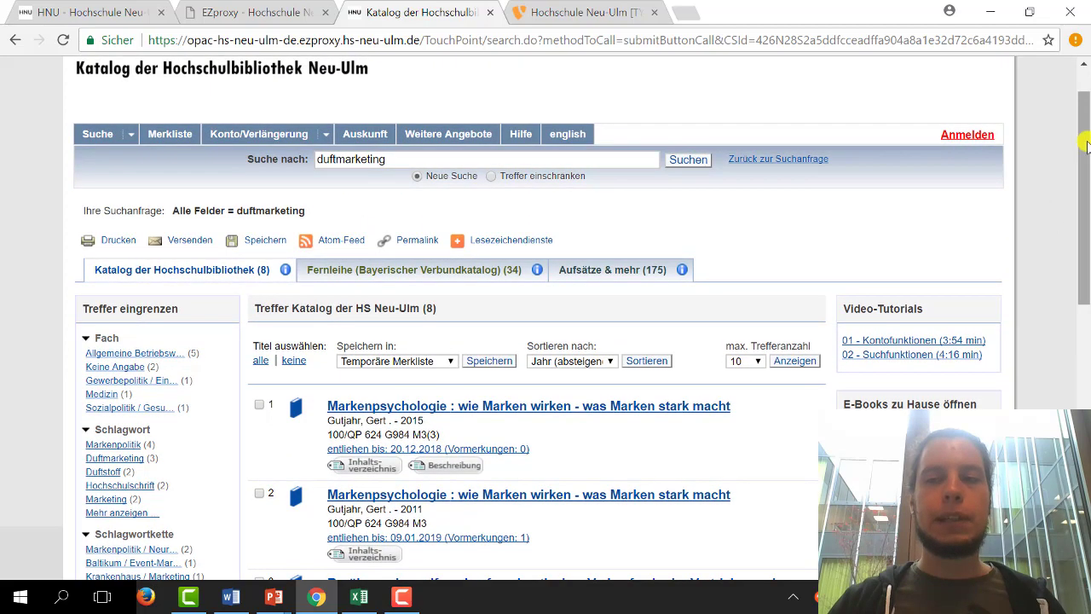
left_click_drag(1086, 150, 1086, 217)
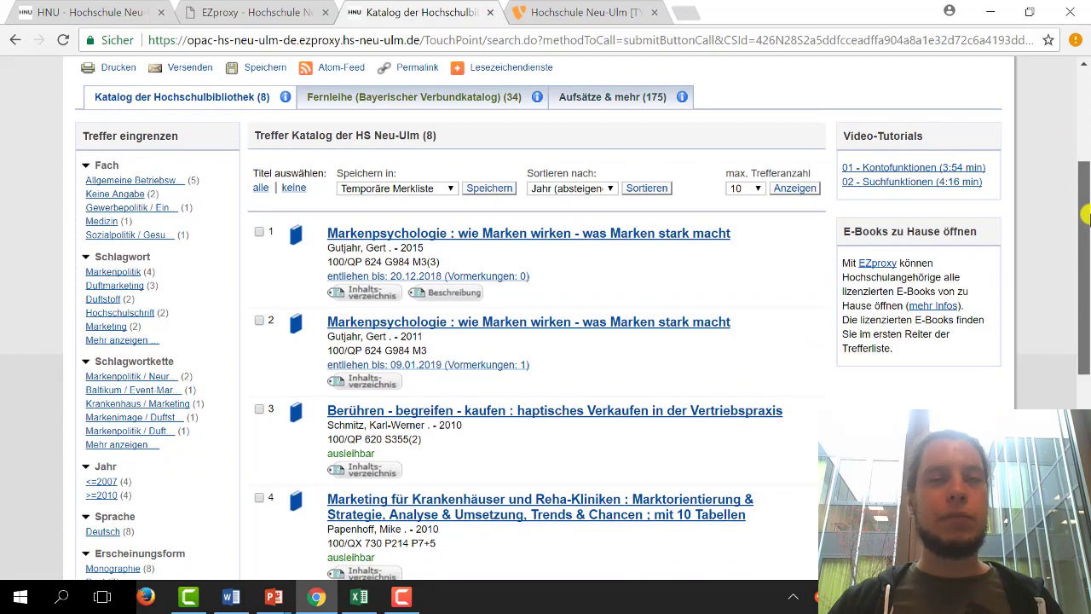
left_click_drag(1085, 216, 1076, 124)
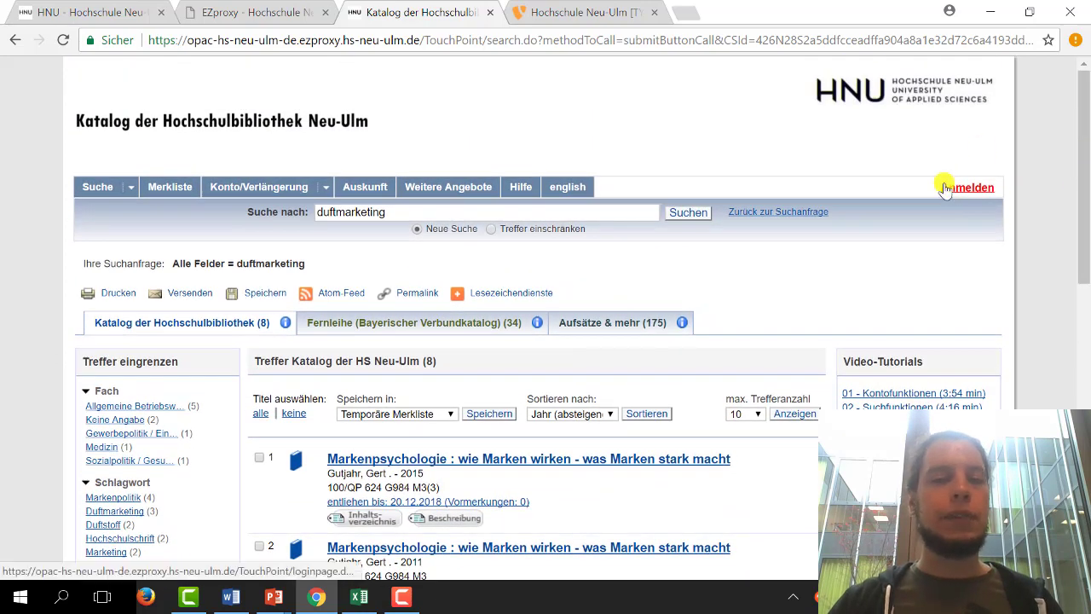
Step: Log in to the library account with the Bibliotheksnummer and password, and decline saving the password in Chrome
left_click(242, 191)
type("NU")
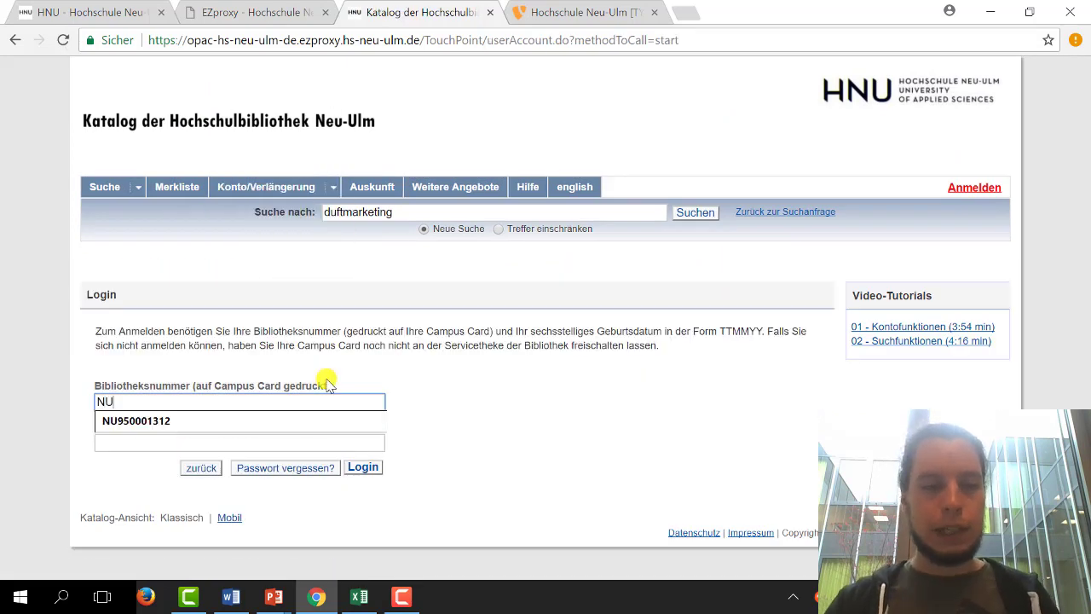
key("Down")
key("Tab")
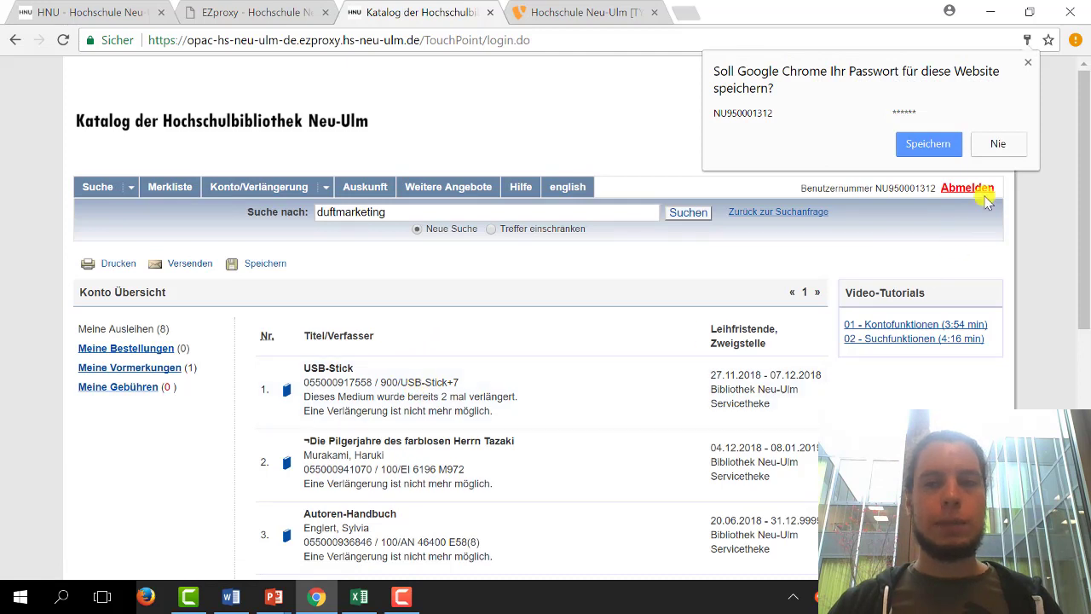
left_click(1006, 146)
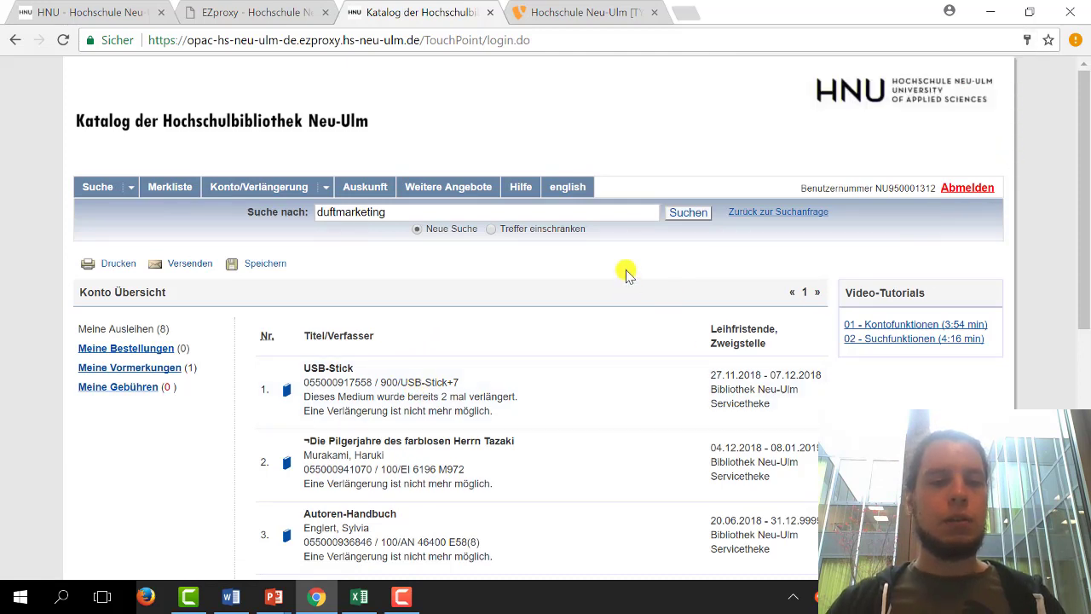
Step: Check Meine Bestellungen in the account overview and cancel the reservation of Markenpsychologie under Meine Vormerkungen
mouse_move(244, 186)
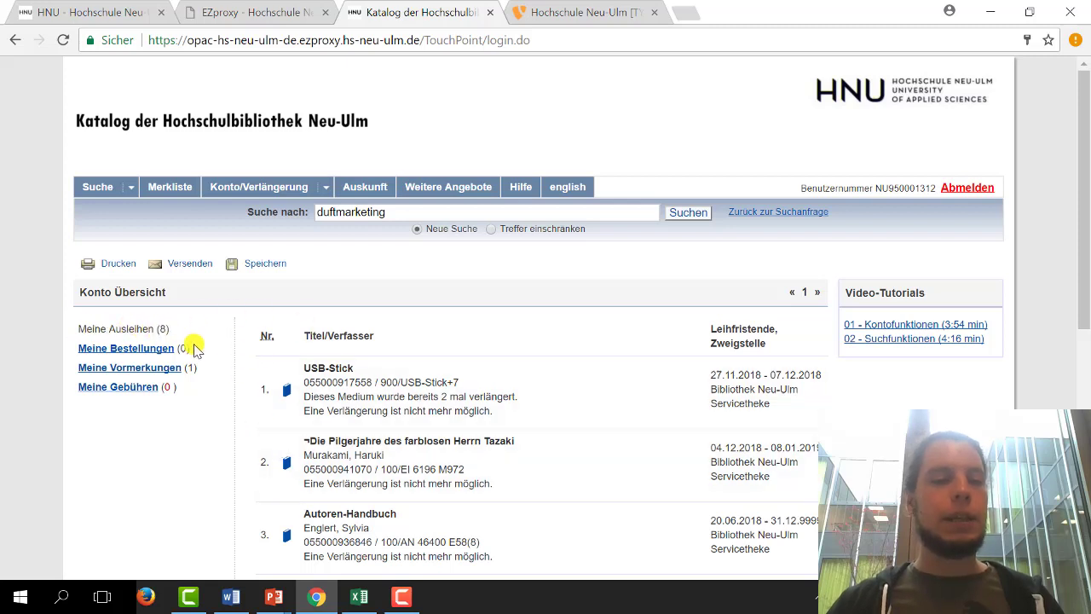
left_click(135, 352)
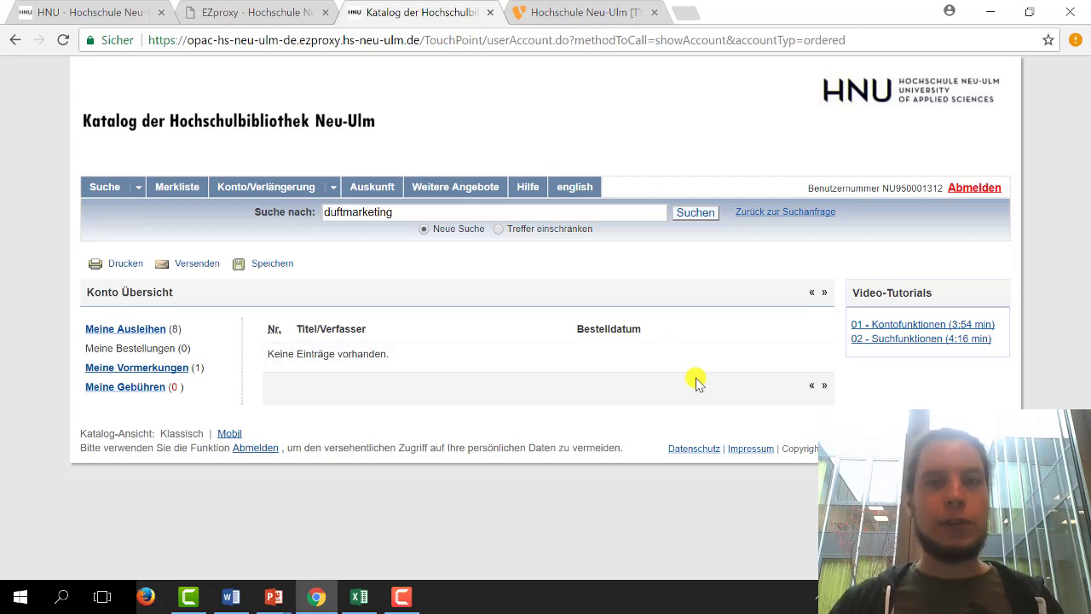
left_click(145, 367)
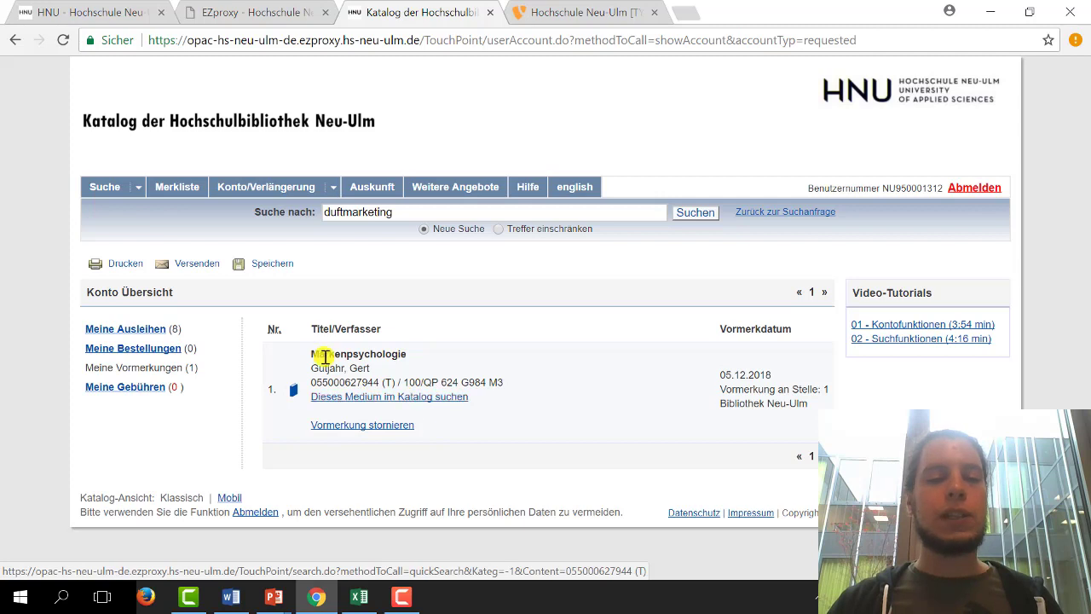
left_click_drag(309, 354, 433, 366)
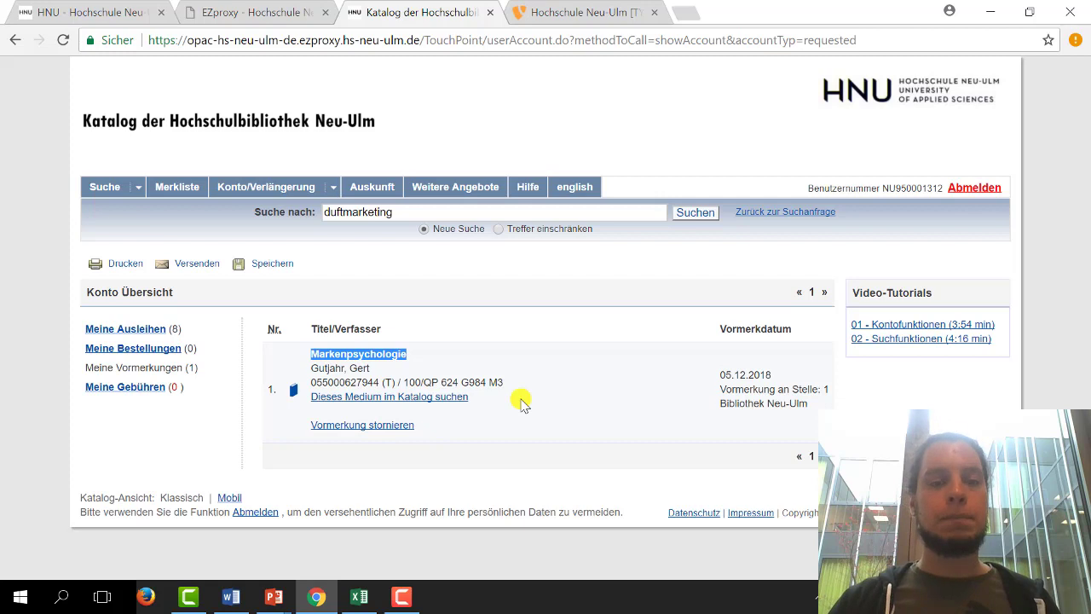
left_click(360, 426)
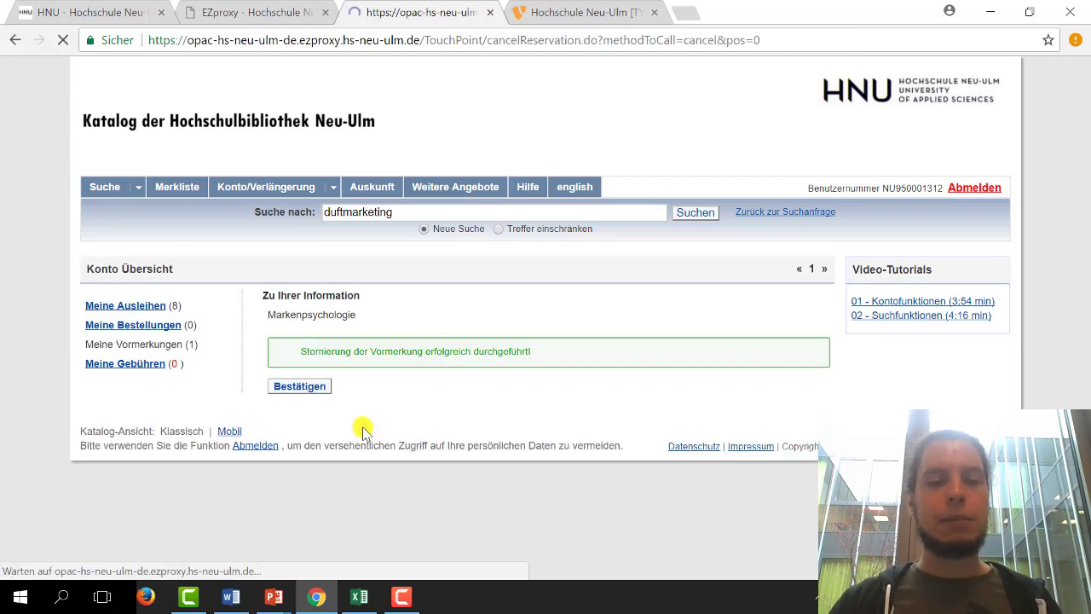
left_click(305, 394)
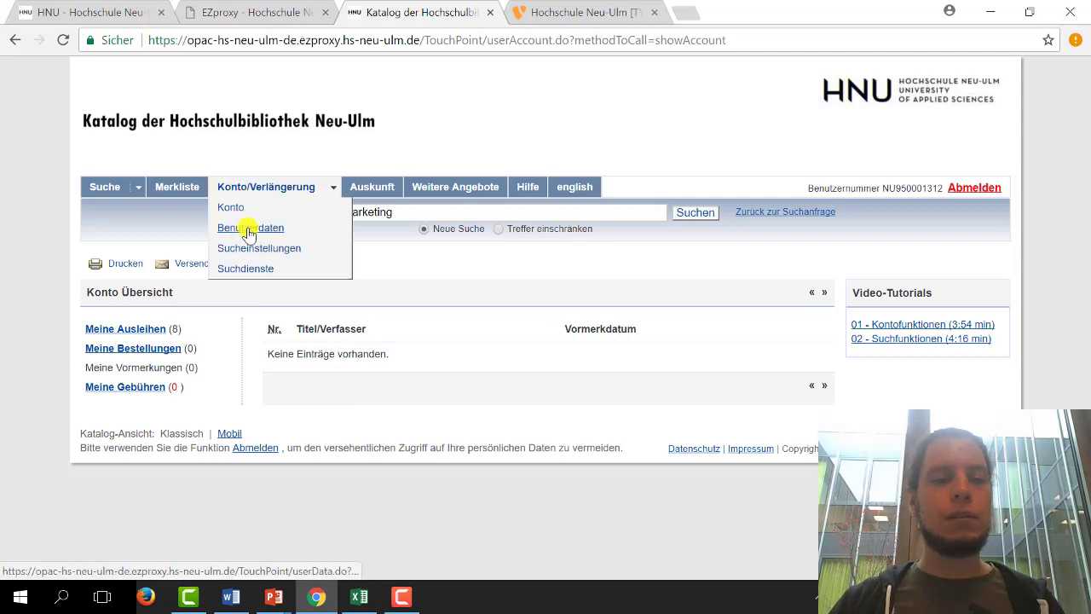
Step: Open the account's Benutzerdaten and check the stored e-mail address and date of birth
left_click(248, 229)
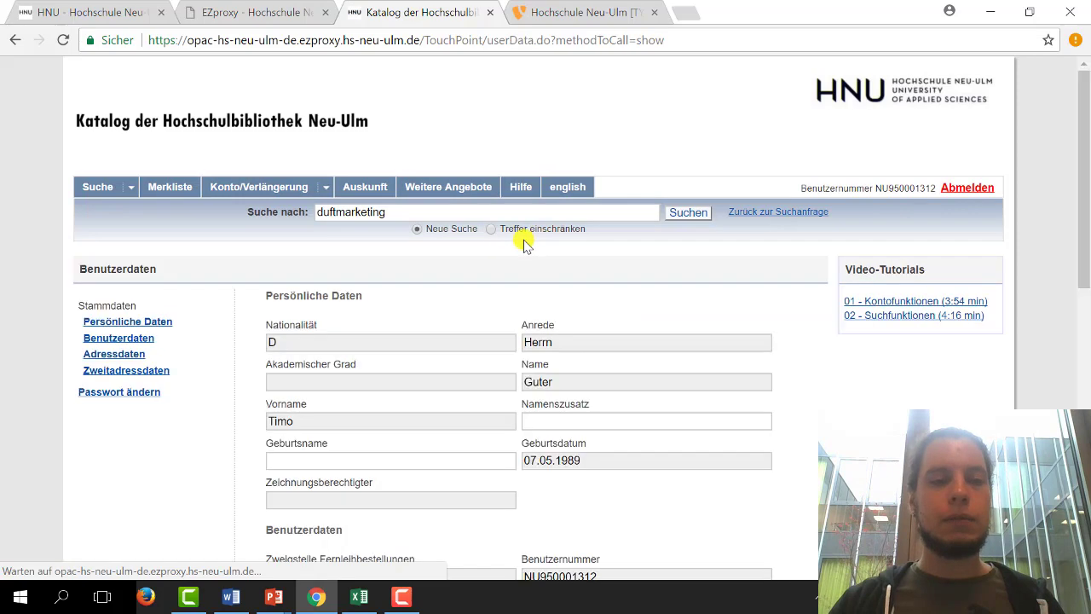
scroll(835, 314, "down", 3)
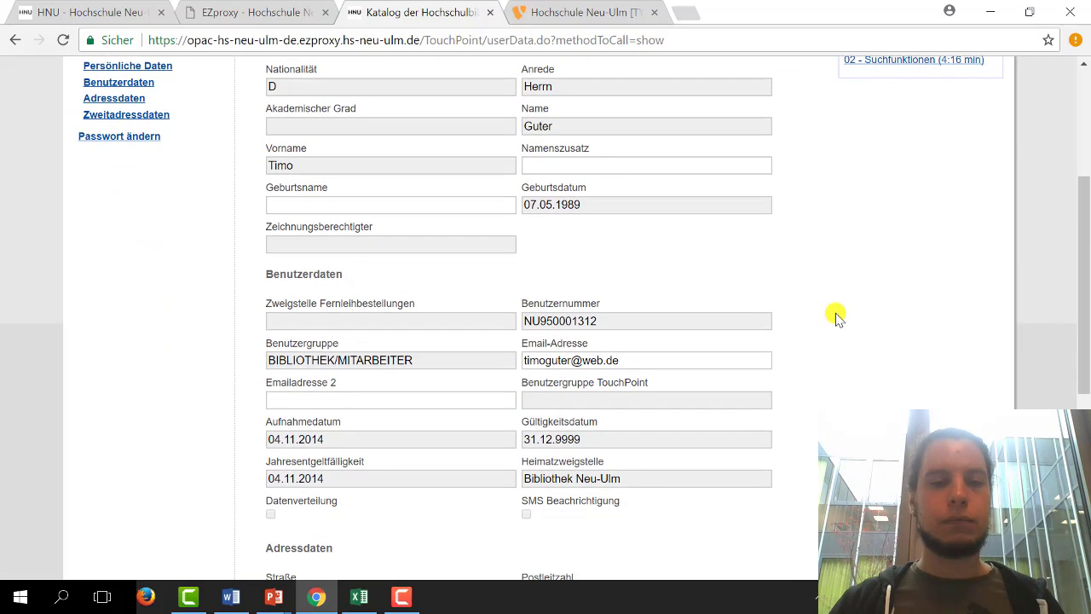
scroll(835, 313, "down", 3)
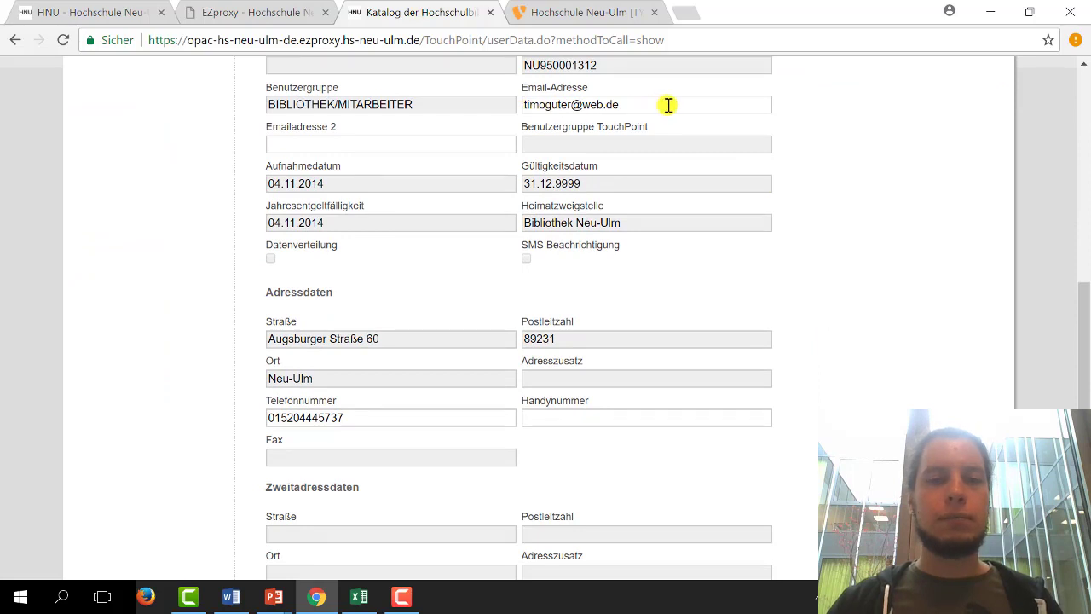
left_click_drag(669, 104, 520, 104)
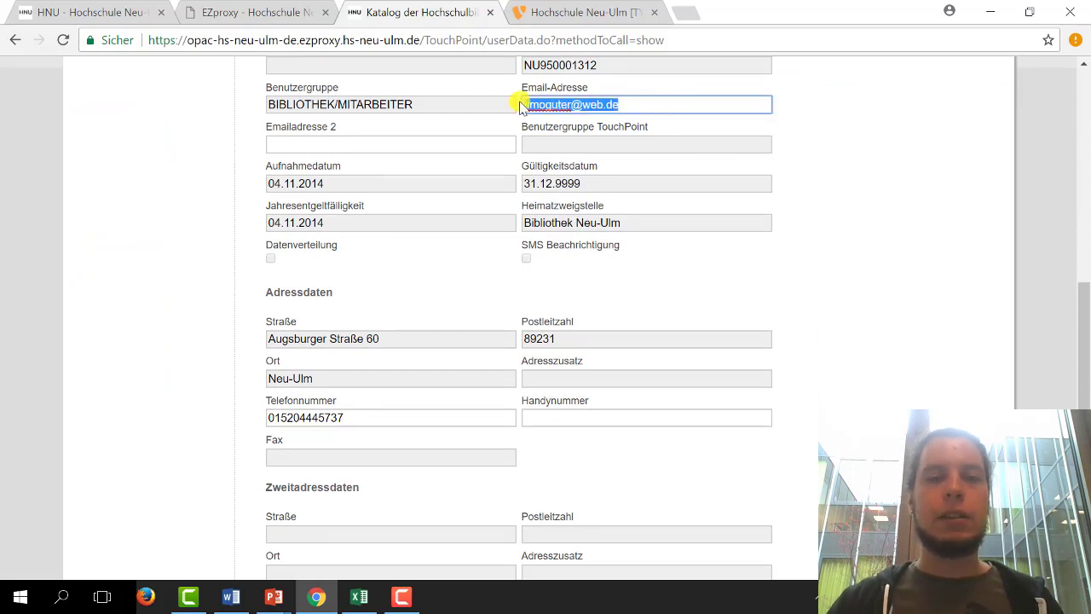
left_click(619, 101)
left_click(858, 176)
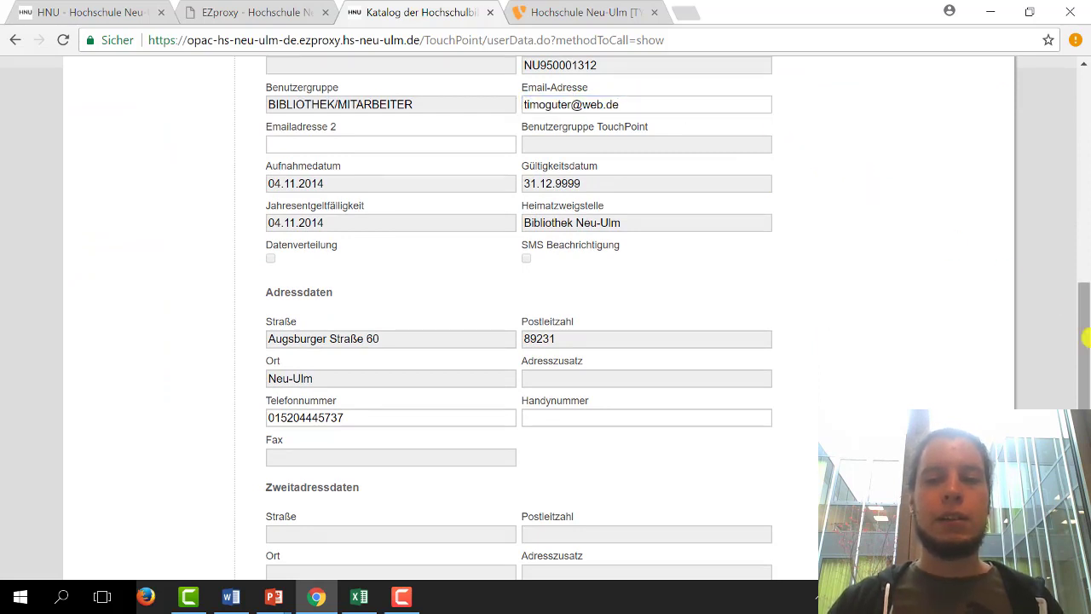
left_click_drag(1085, 343, 1085, 158)
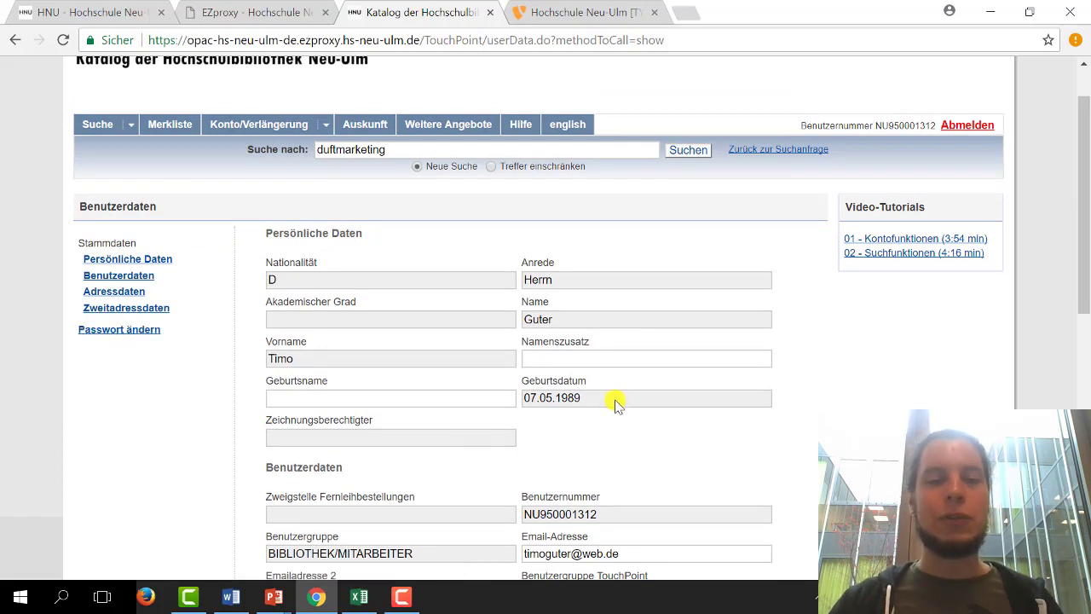
left_click_drag(616, 399, 506, 391)
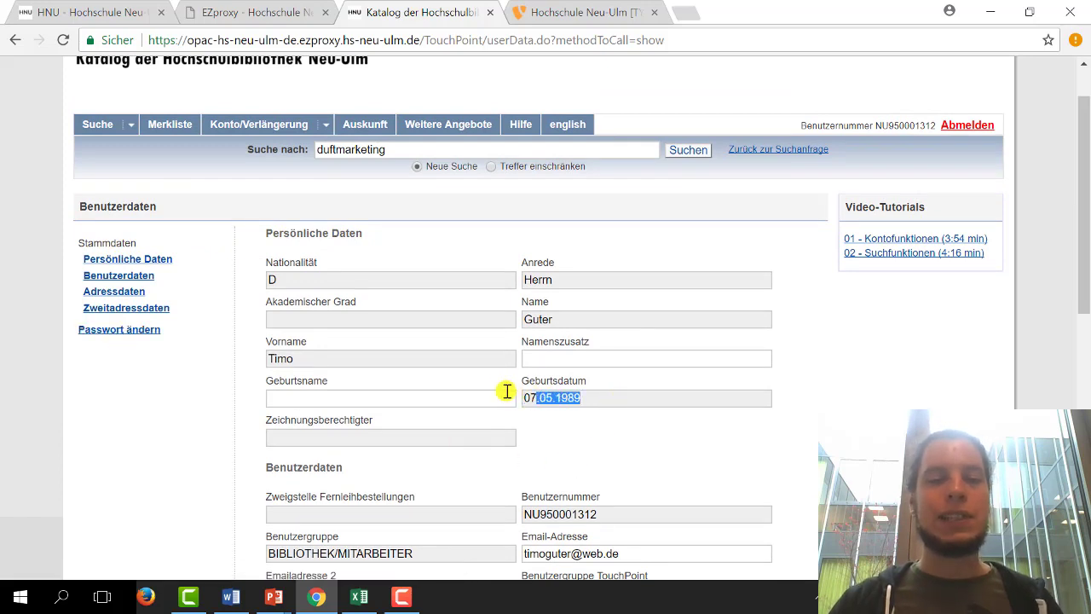
left_click(399, 352)
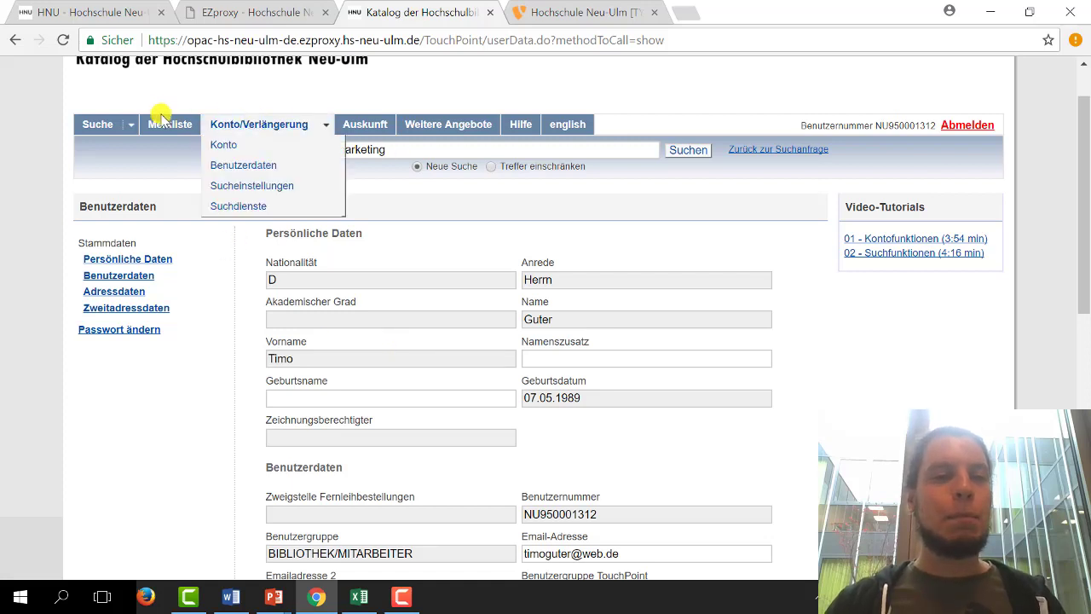
Step: Rerun the duftmarketing search while logged in and look through the library's own hits
mouse_move(224, 123)
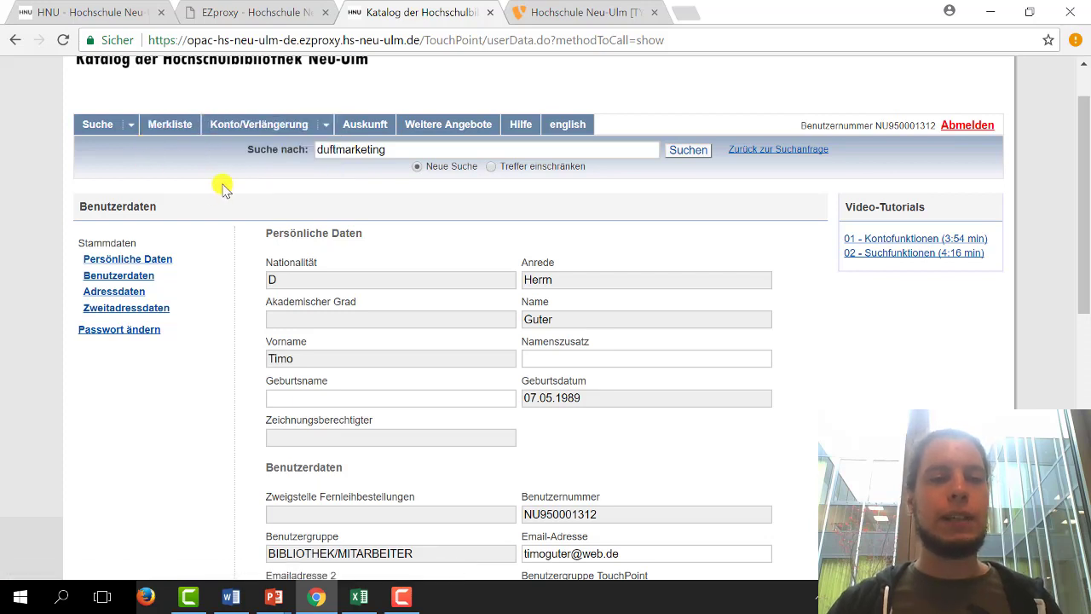
scroll(219, 183, "up", 1)
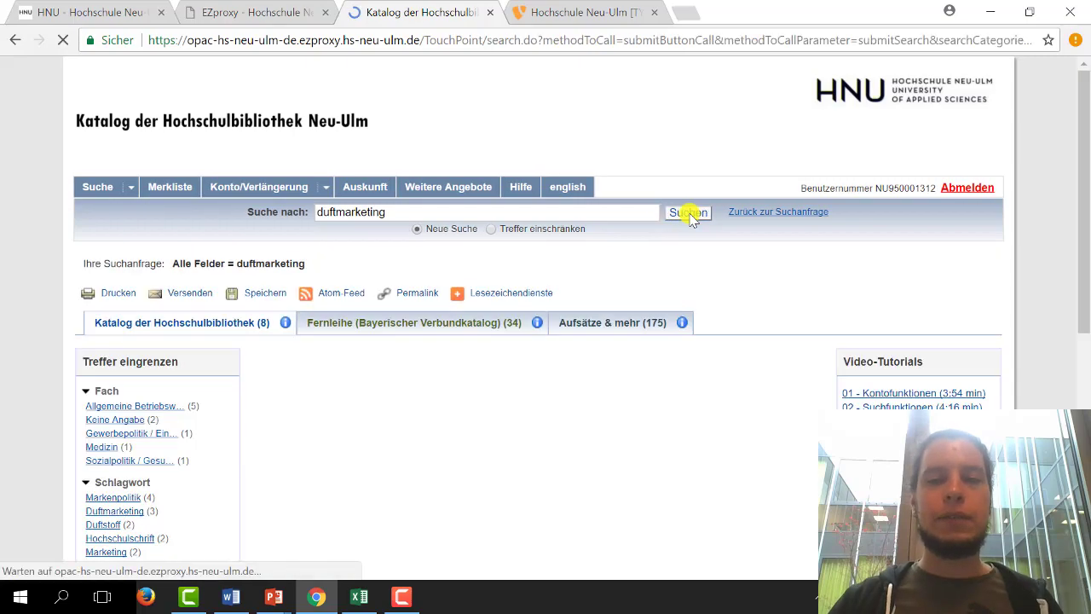
scroll(1087, 241, "down", 2)
scroll(1087, 241, "down", 6)
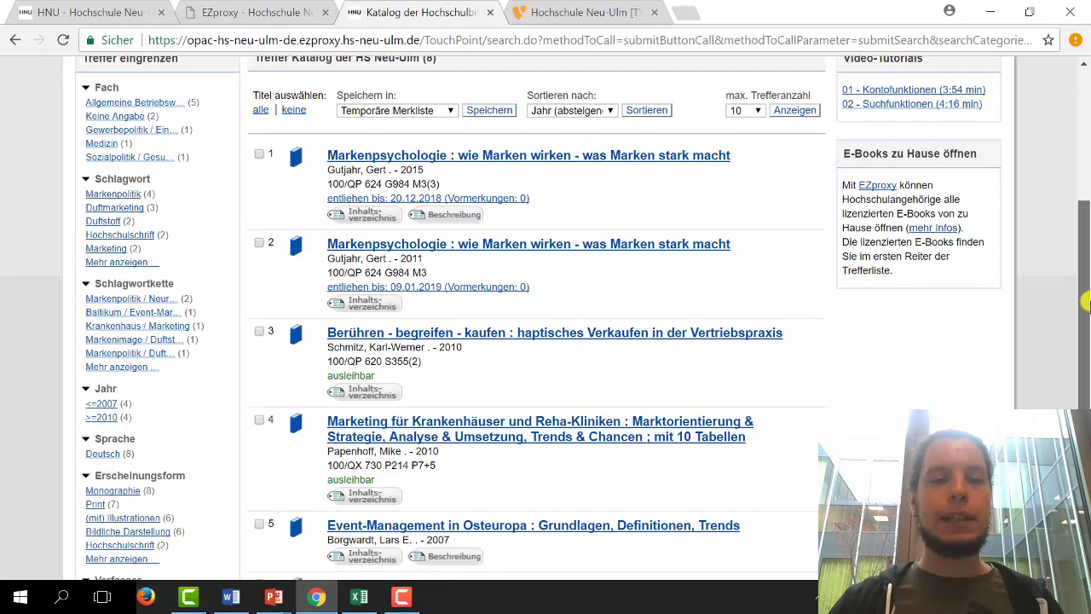
scroll(1017, 266, "up", 8)
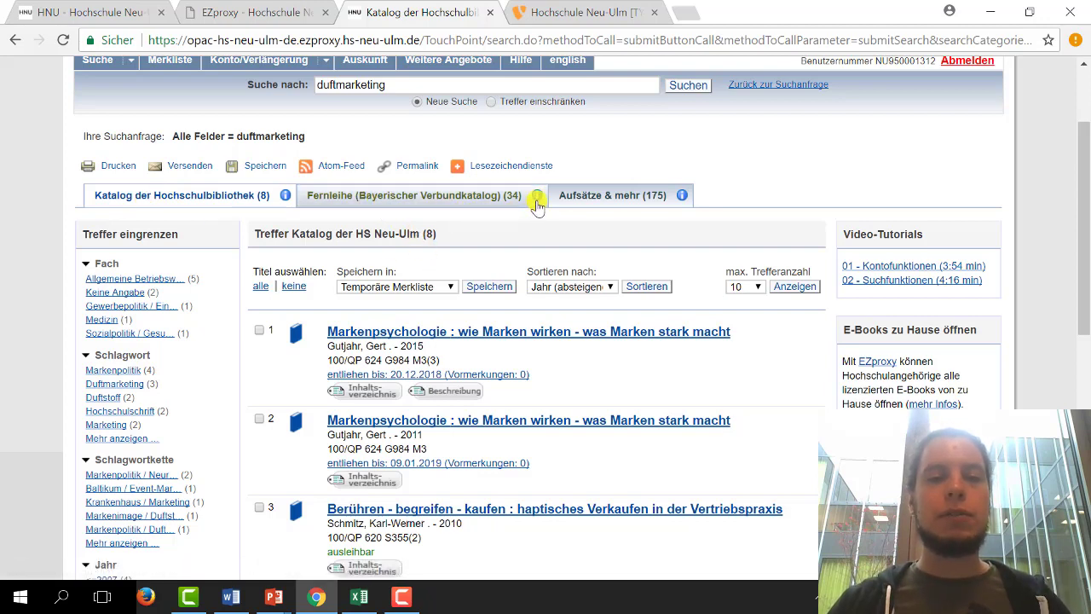
Step: Open the Fernleihe (Bayerischer Verbundkatalog) hits for duftmarketing and look through the first page
mouse_move(537, 203)
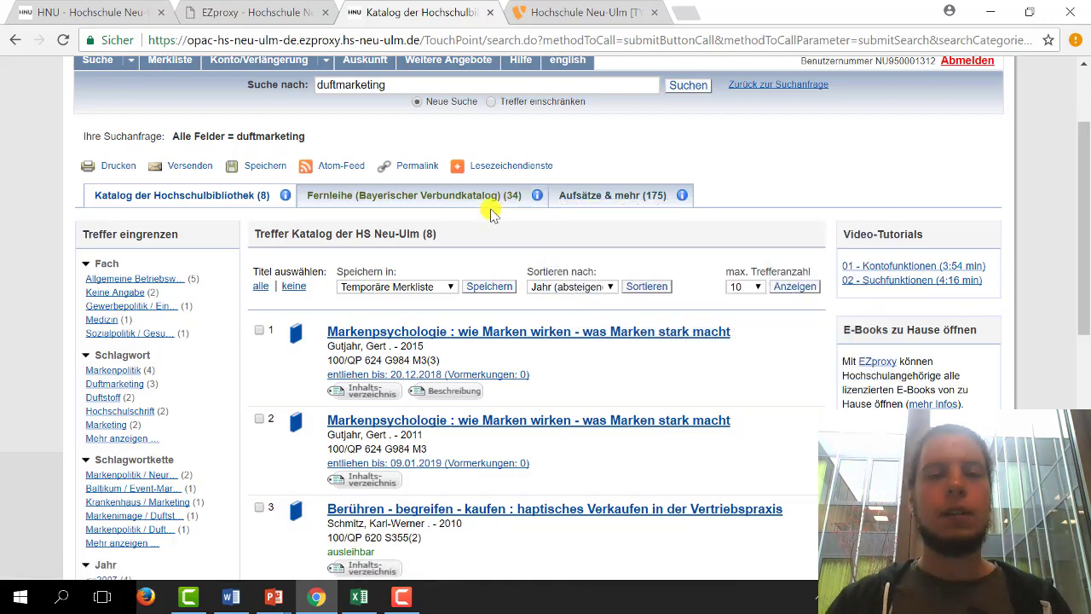
left_click(488, 198)
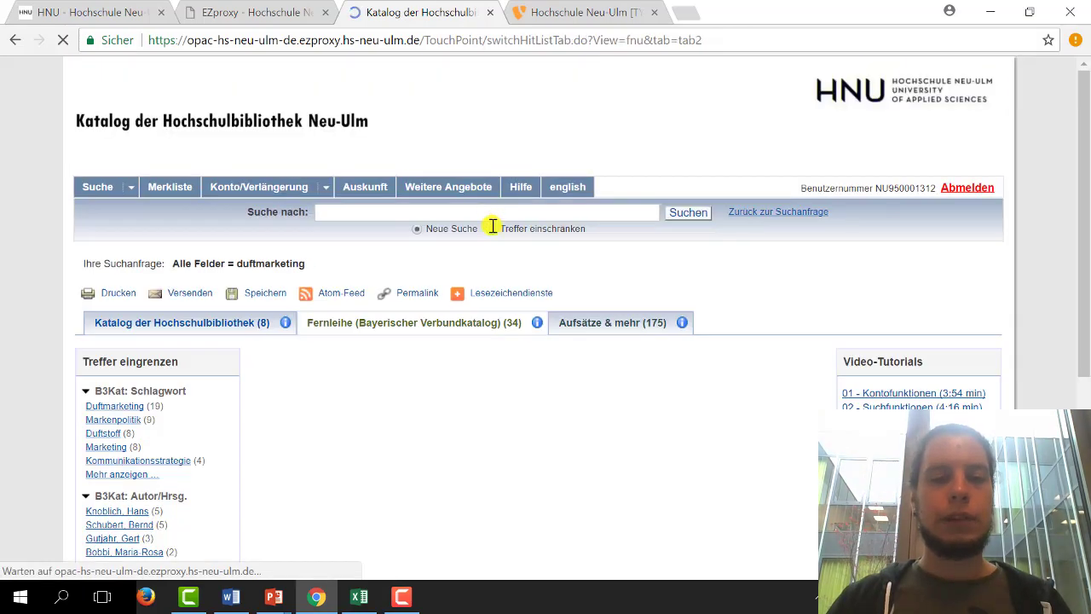
left_click_drag(1081, 163, 1085, 423)
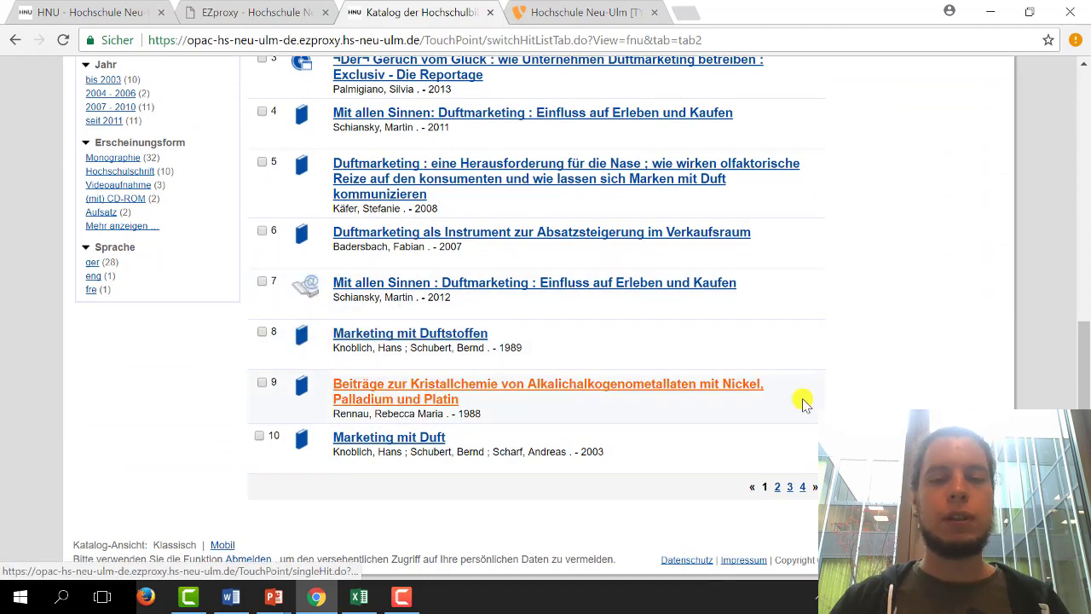
Step: Return to the start of the Fernleihe hit list and check which sort orders are offered
left_click_drag(1084, 358, 1084, 285)
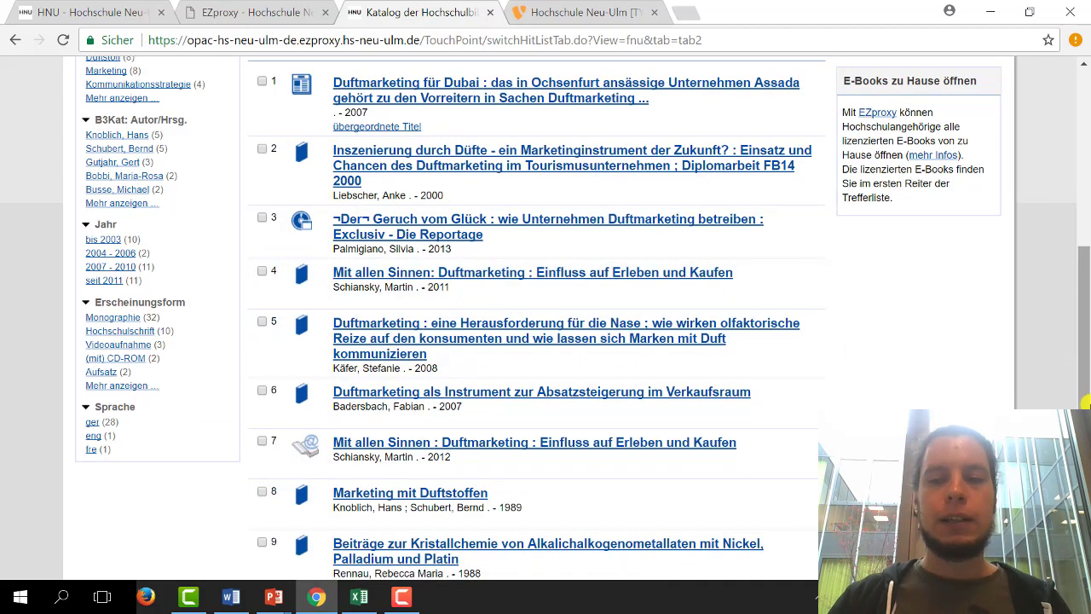
left_click_drag(1084, 400, 1084, 271)
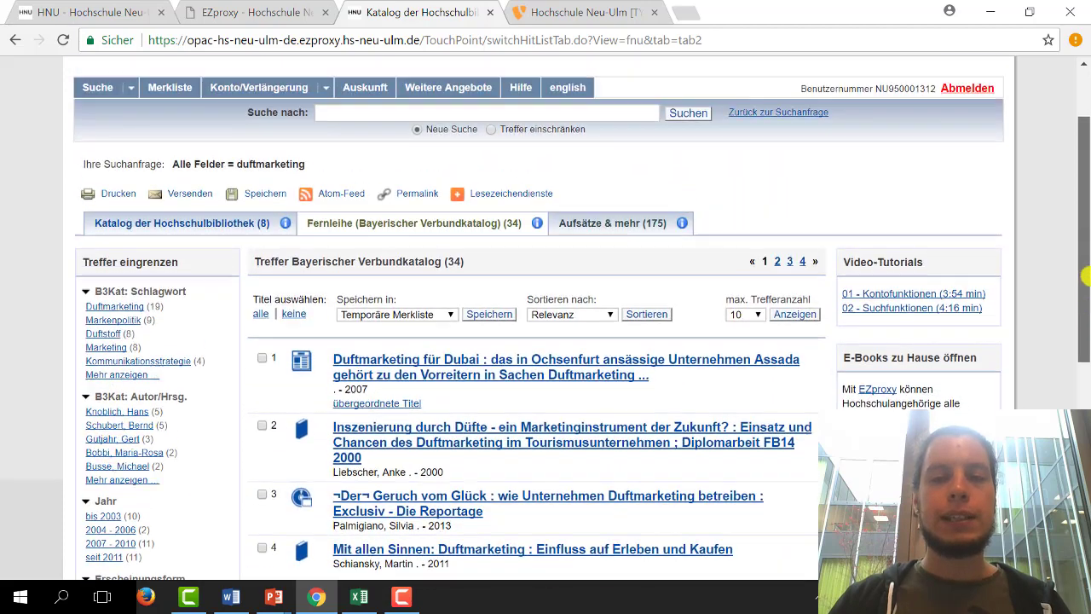
left_click(605, 317)
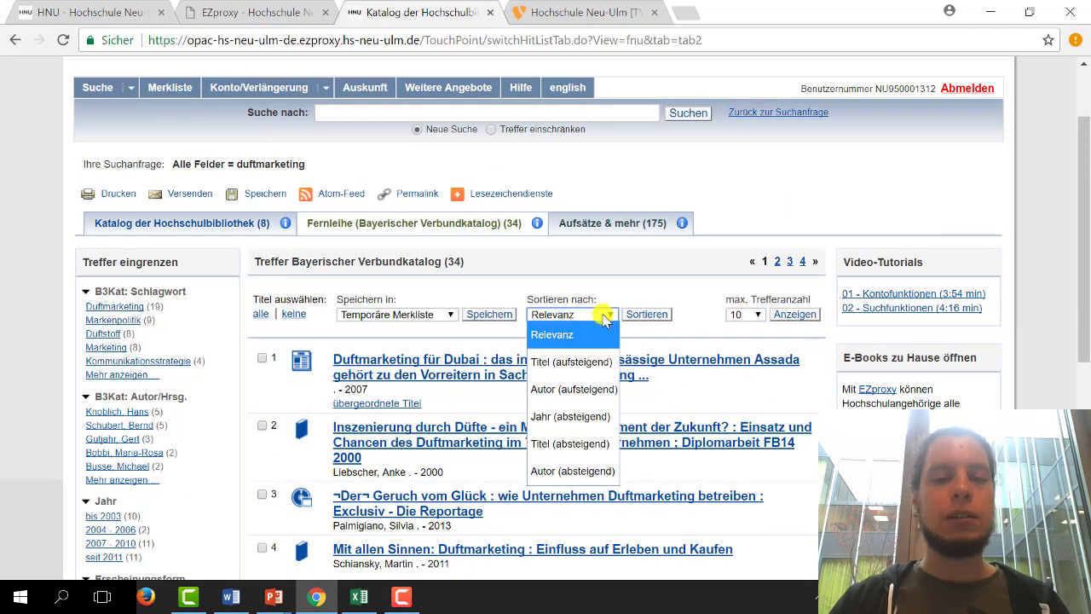
left_click(605, 317)
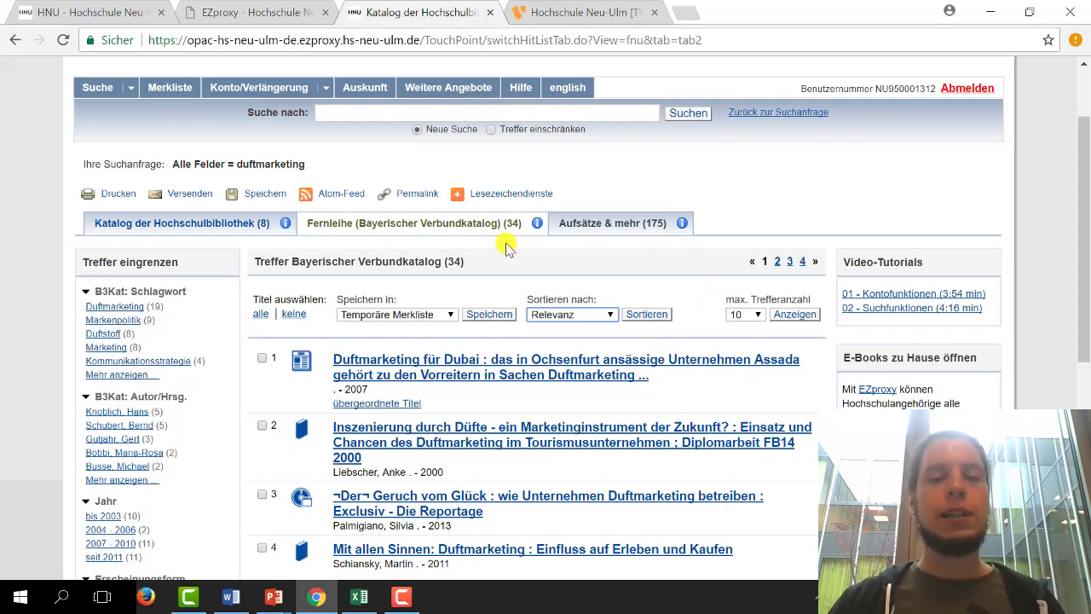
mouse_move(537, 223)
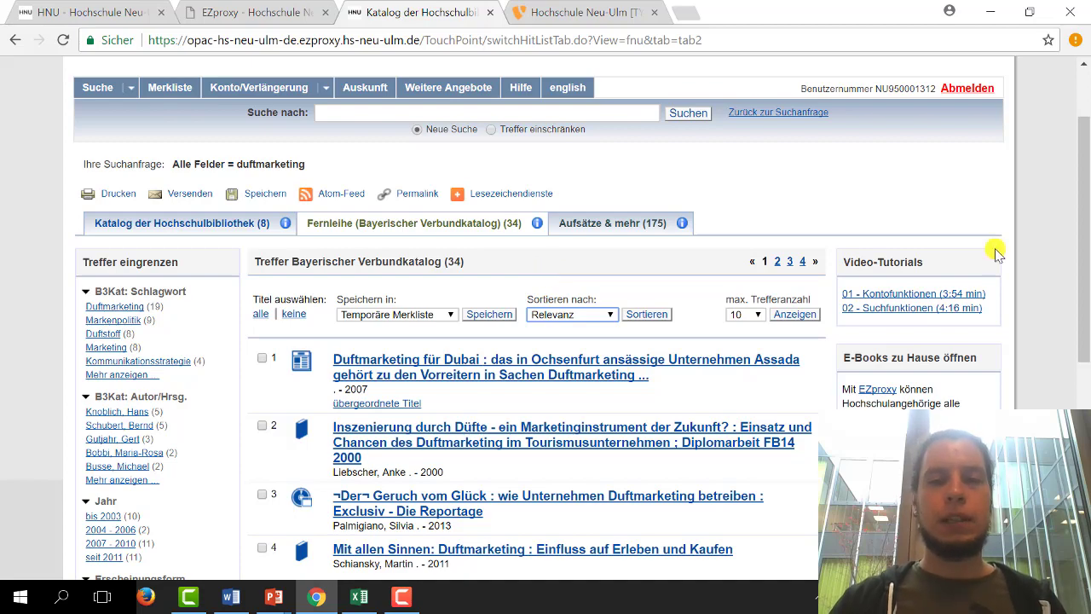
Step: Open the hit "Inszenierung durch Düfte - ein Marketinginstrument der Zukunft?" and check its Verfügbarkeit for local holdings and Fernleihe
left_click_drag(1085, 221, 1085, 321)
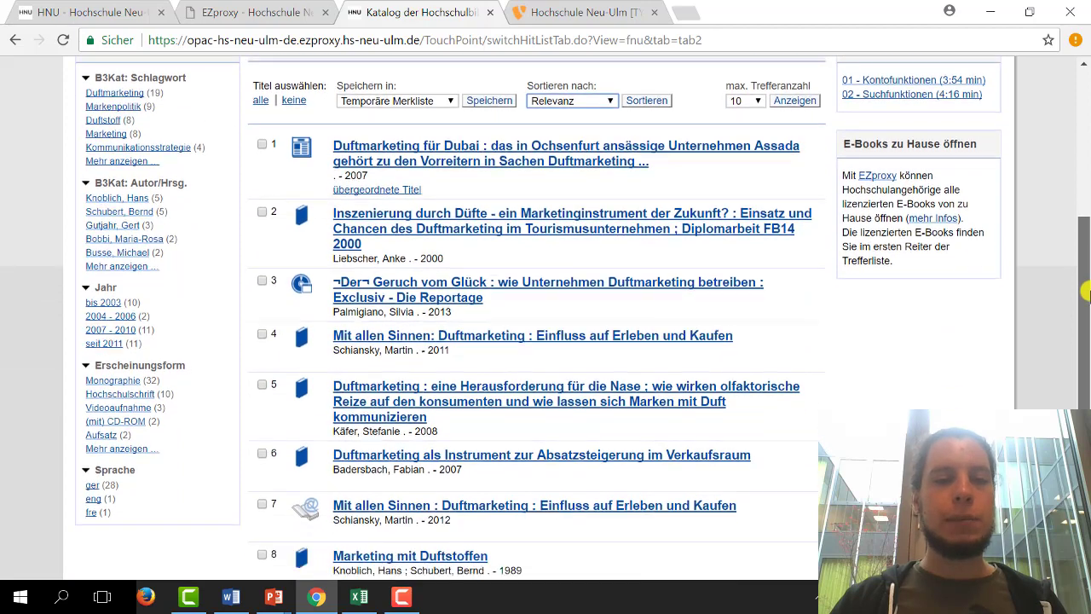
left_click(460, 234)
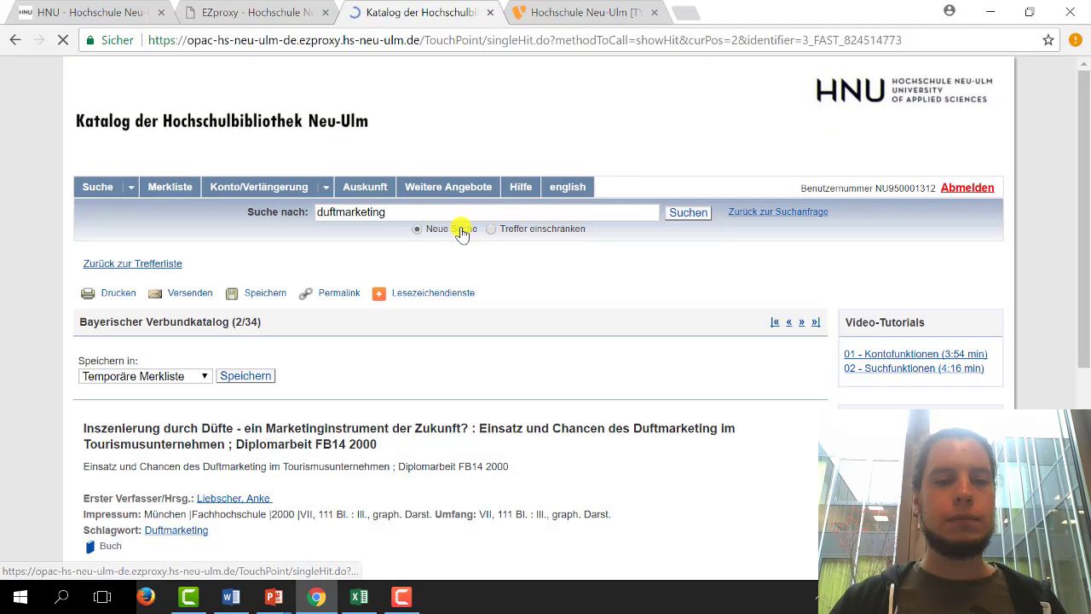
left_click_drag(1085, 175, 1085, 254)
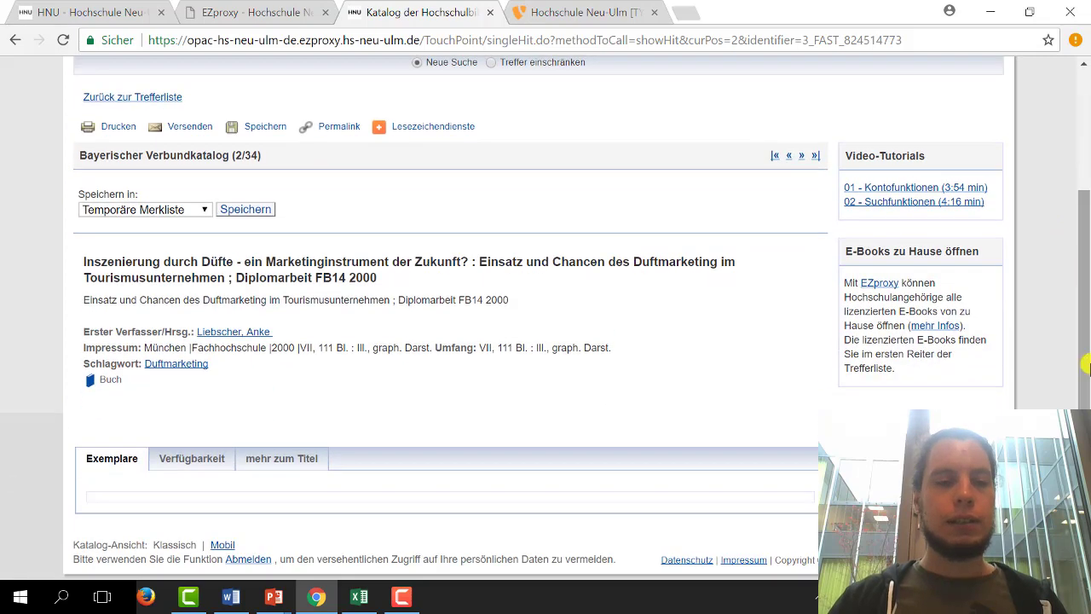
left_click(192, 460)
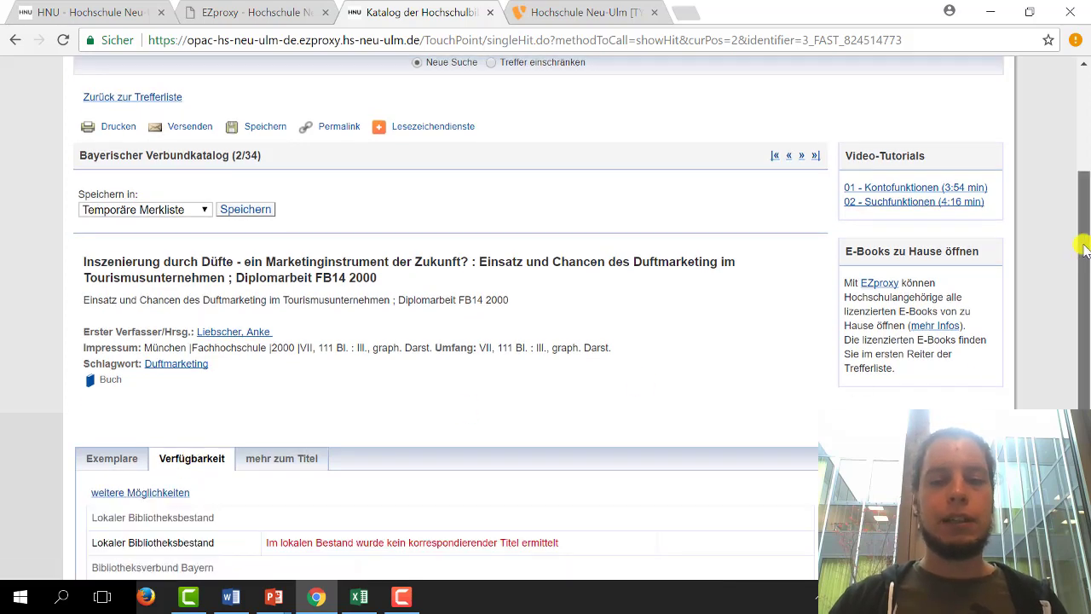
left_click_drag(1082, 243, 1085, 389)
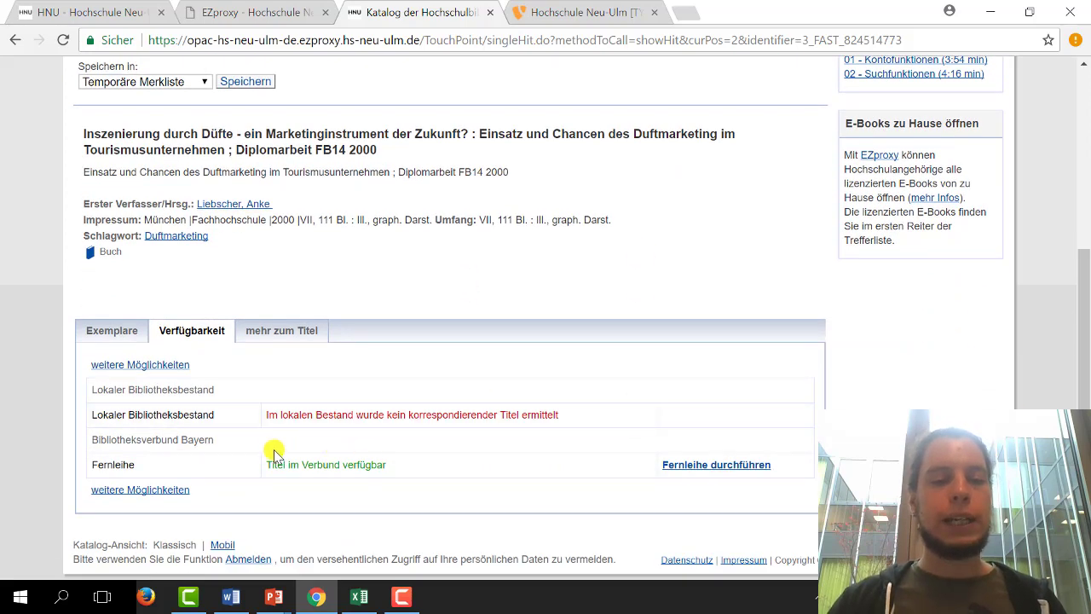
left_click_drag(94, 465, 135, 465)
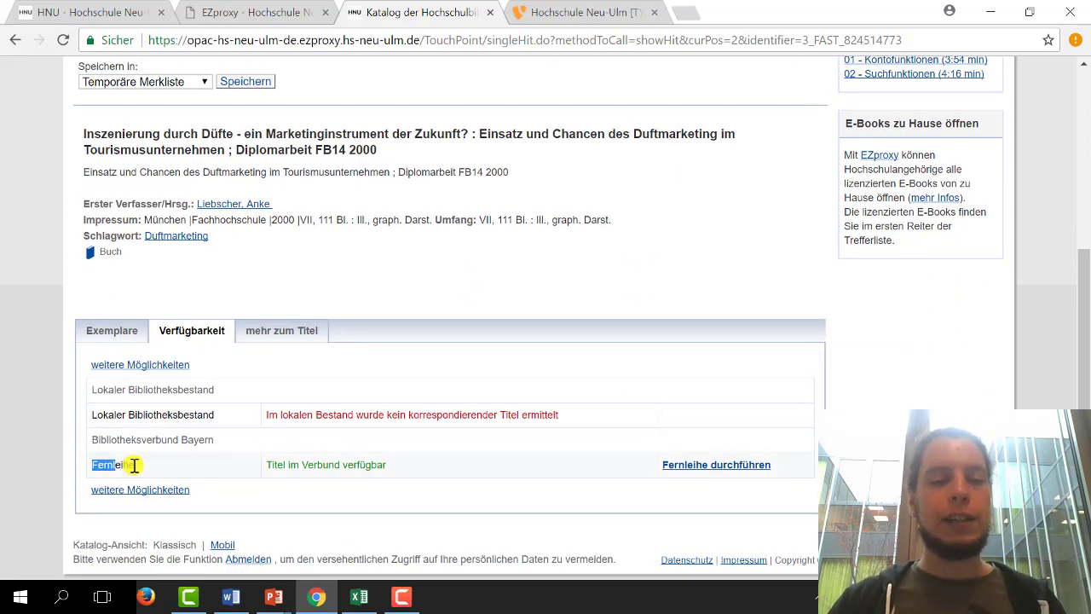
left_click(272, 464)
triple_click(343, 467)
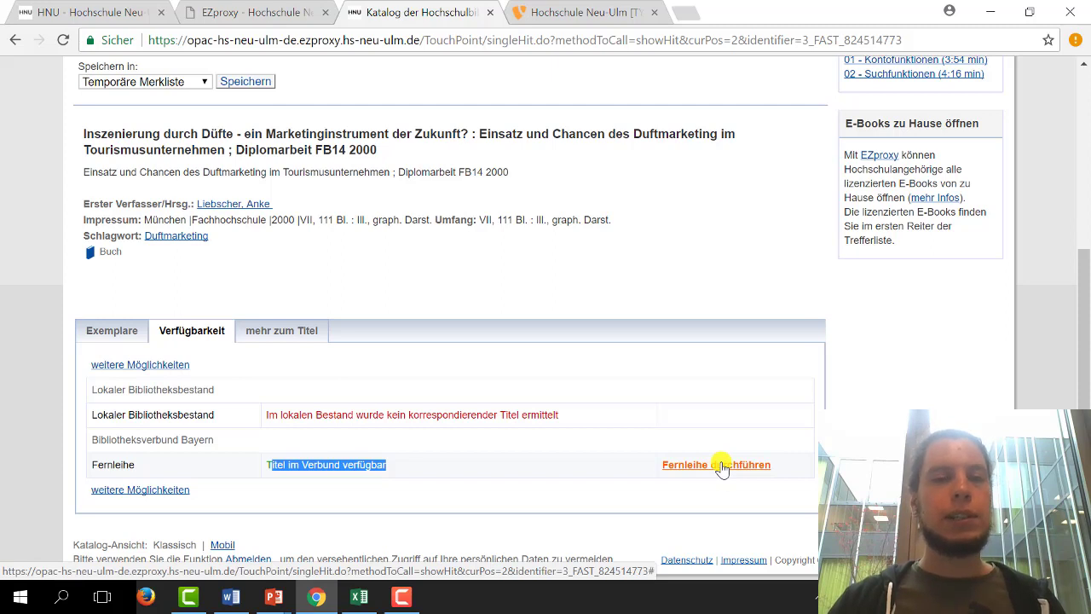
left_click_drag(592, 419, 557, 417)
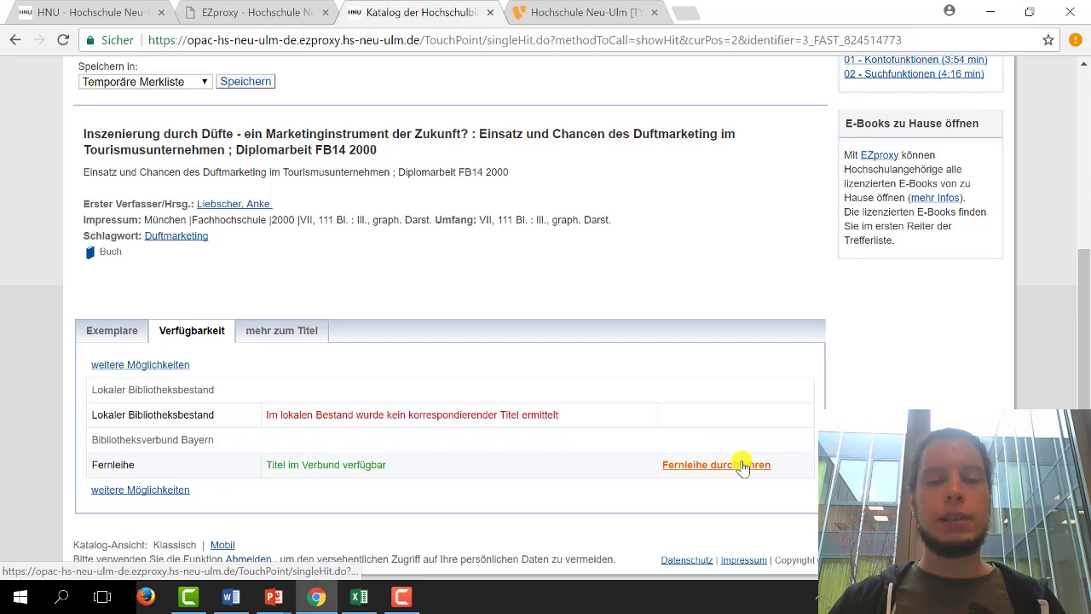
Step: Expand the title's availability with weitere Möglichkeiten until all options are listed, and examine the Fernleihe entry under Bibliotheksverbund Bayern
left_click(119, 493)
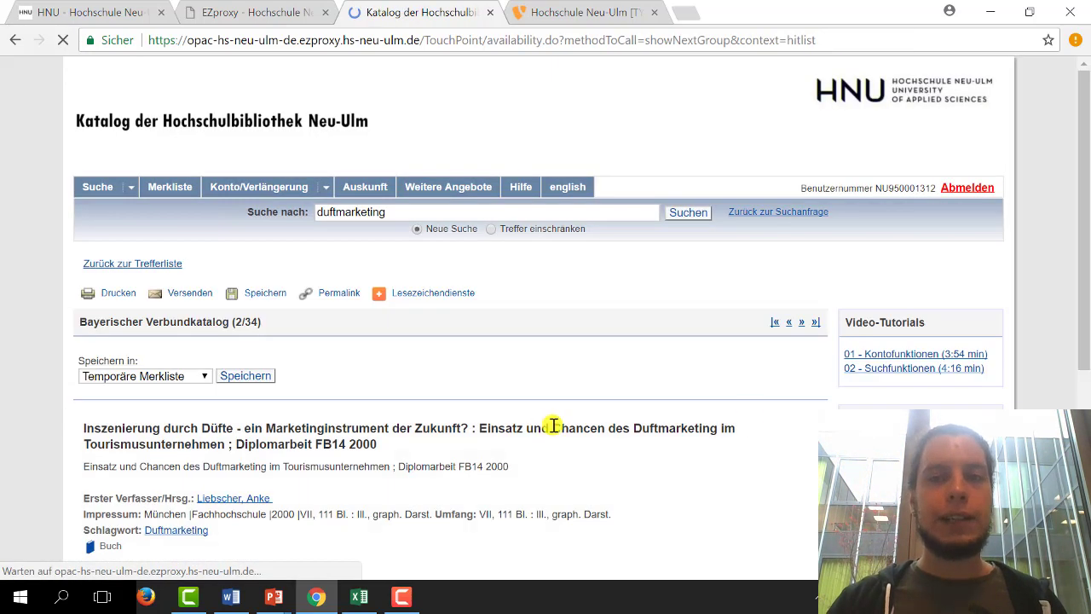
left_click_drag(1083, 214, 1079, 378)
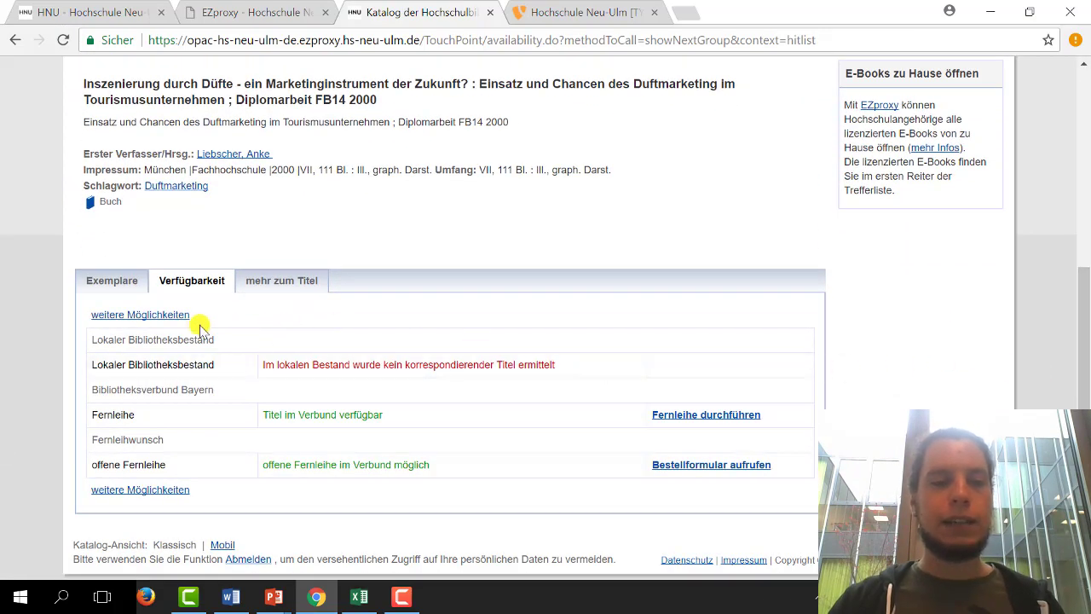
left_click(122, 492)
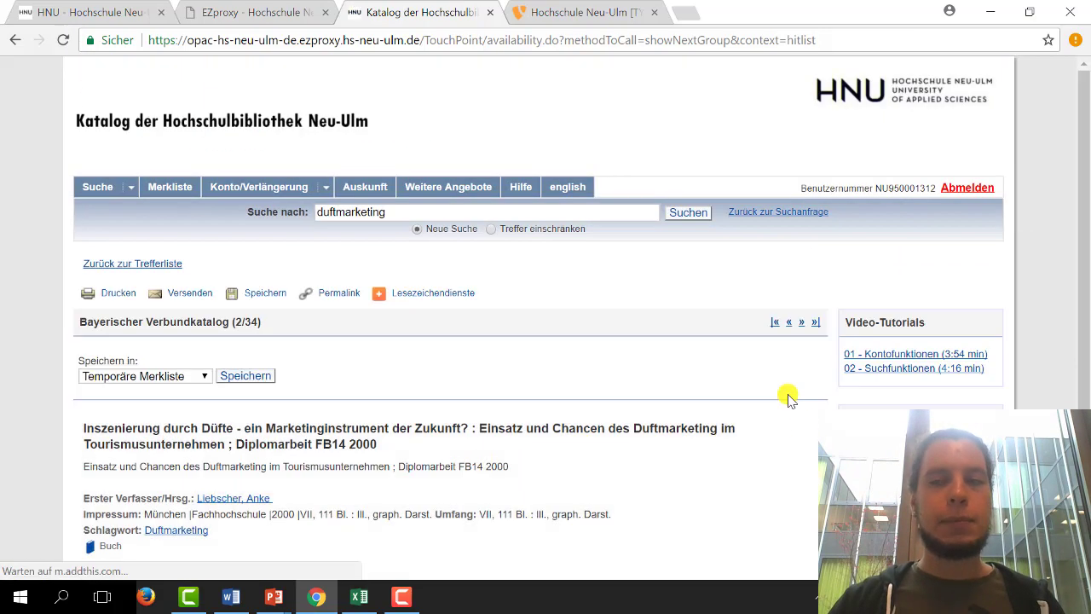
left_click_drag(1080, 114, 1087, 271)
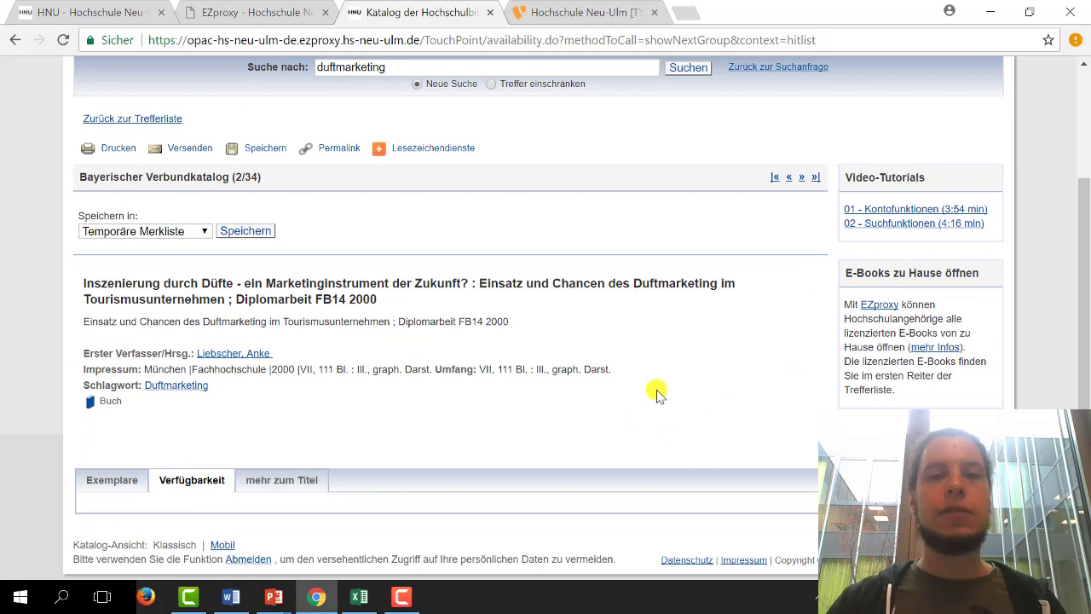
left_click_drag(1083, 185, 1084, 338)
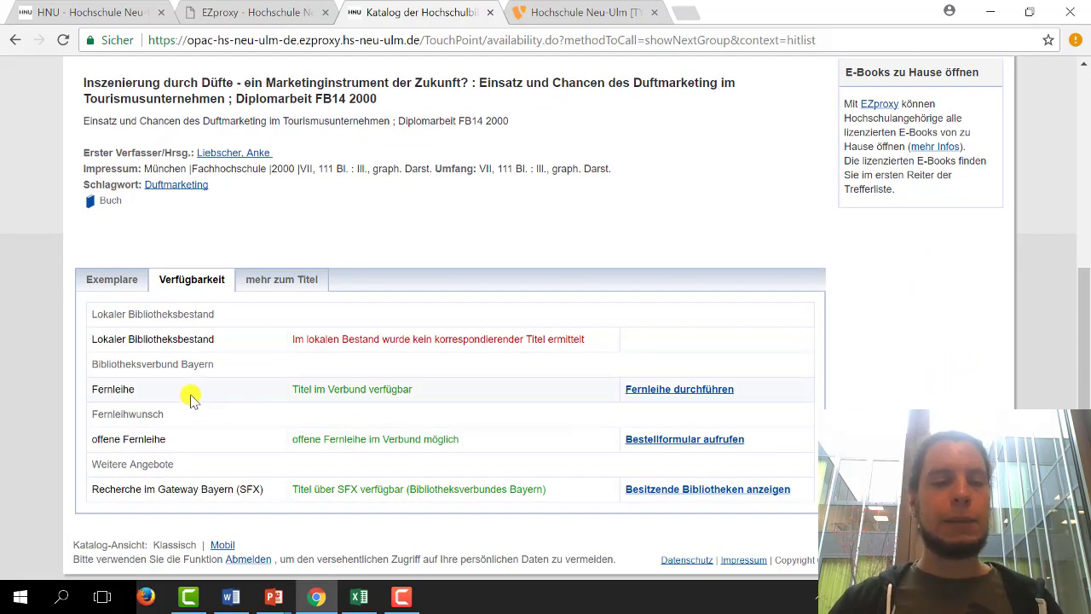
left_click_drag(90, 389, 214, 393)
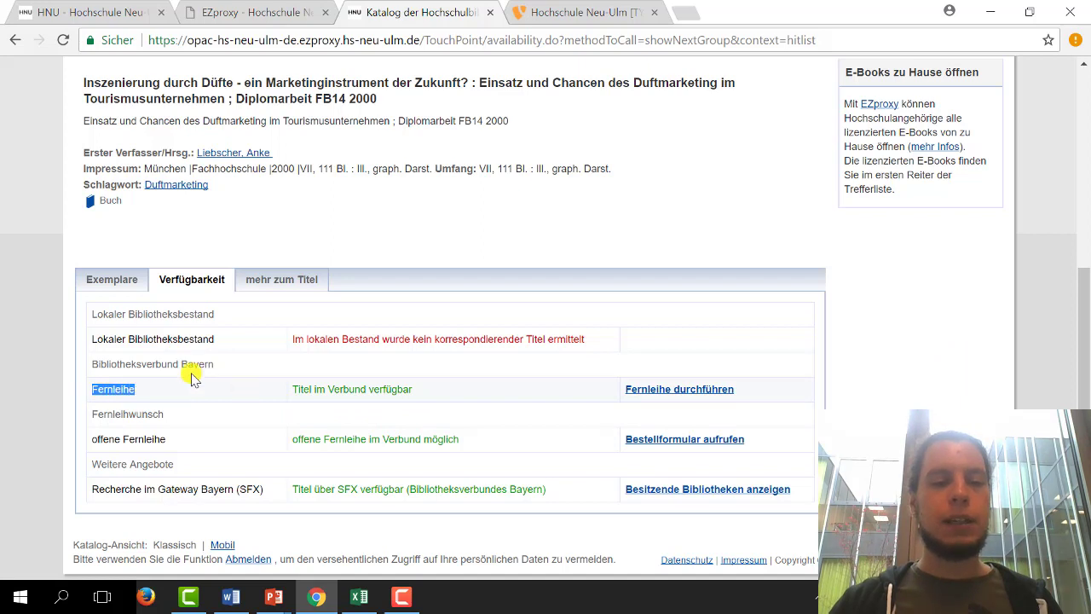
left_click_drag(117, 364, 227, 366)
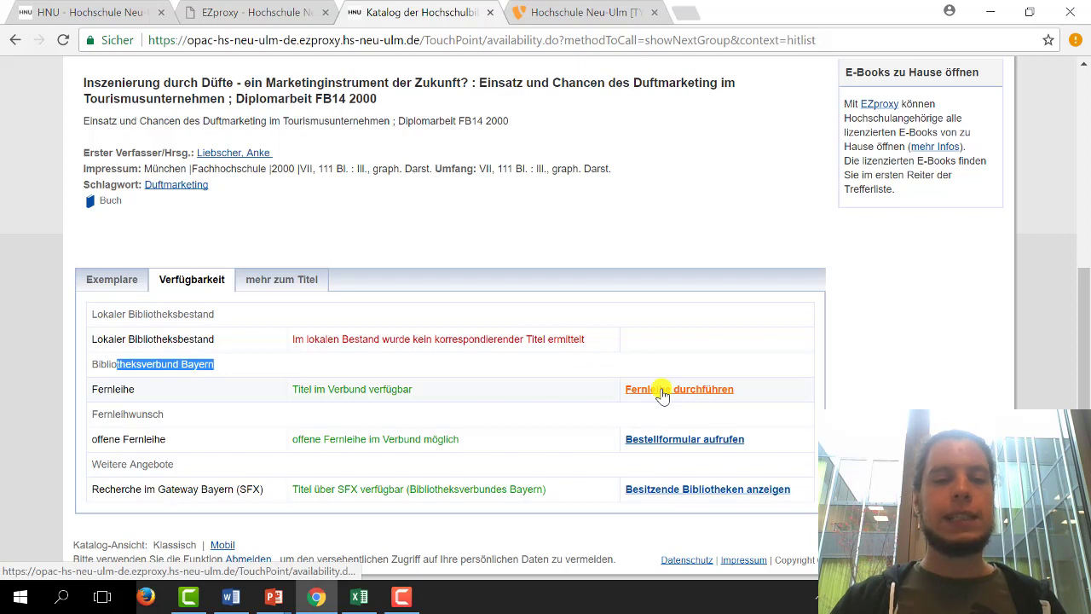
left_click_drag(419, 389, 292, 391)
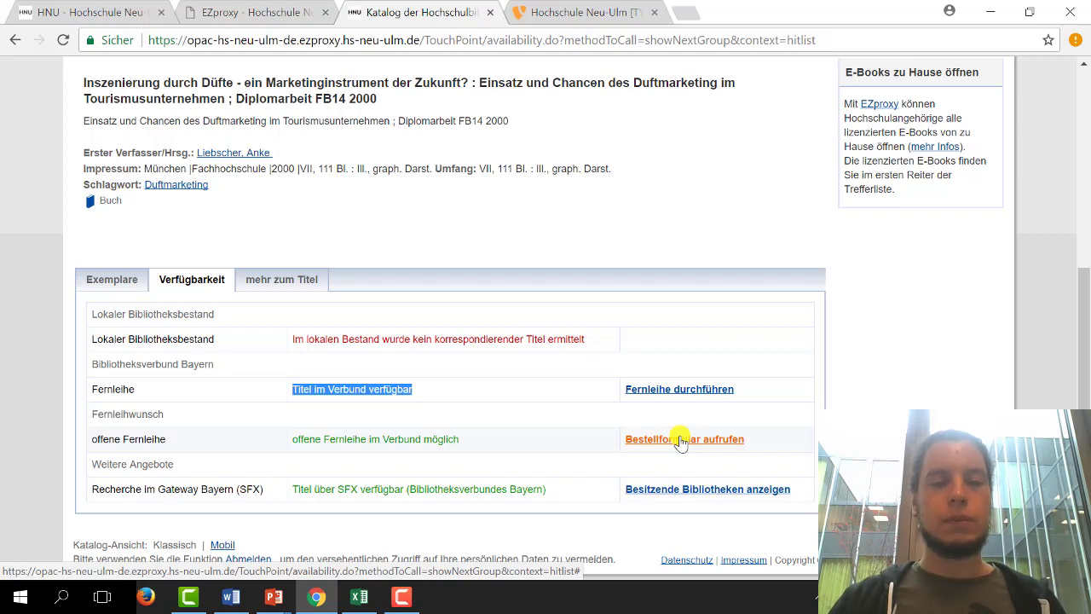
Step: Try to start the Fernleihe for this title, reload the order page, and close it
left_click(658, 392)
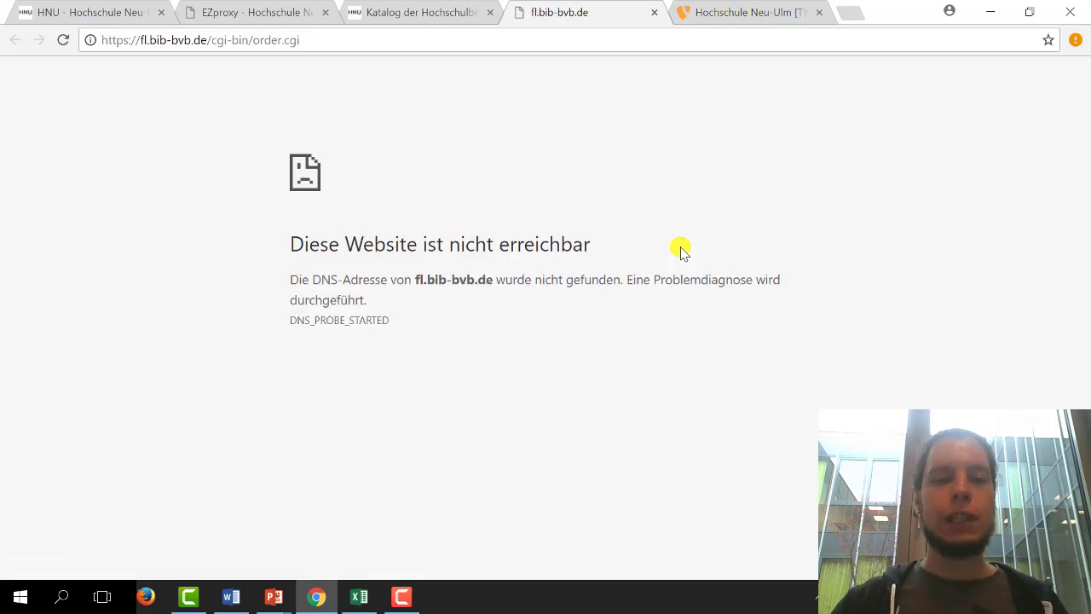
left_click(346, 35)
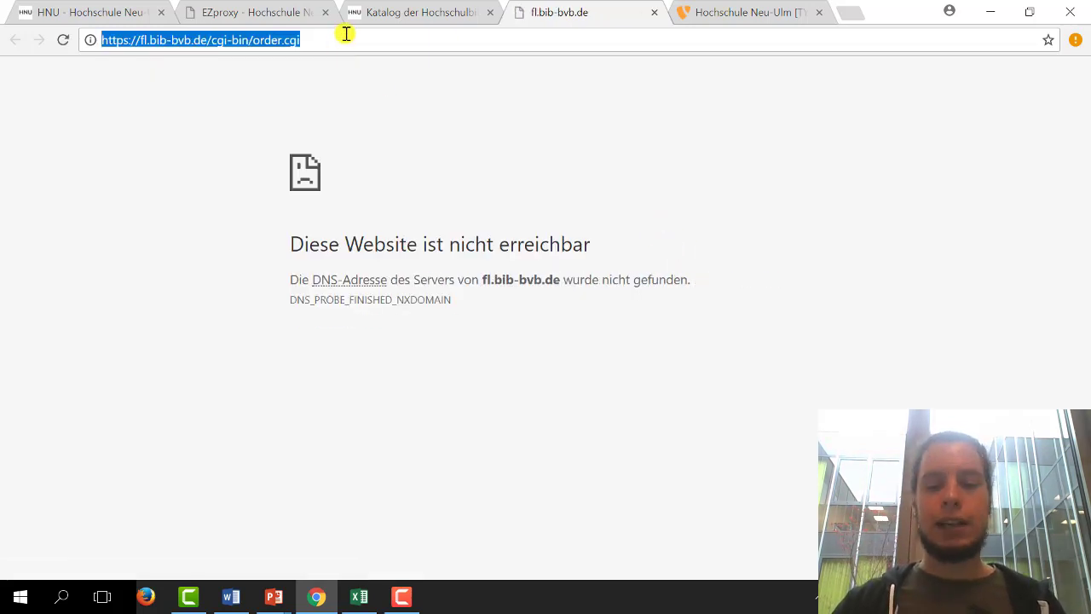
key("Return")
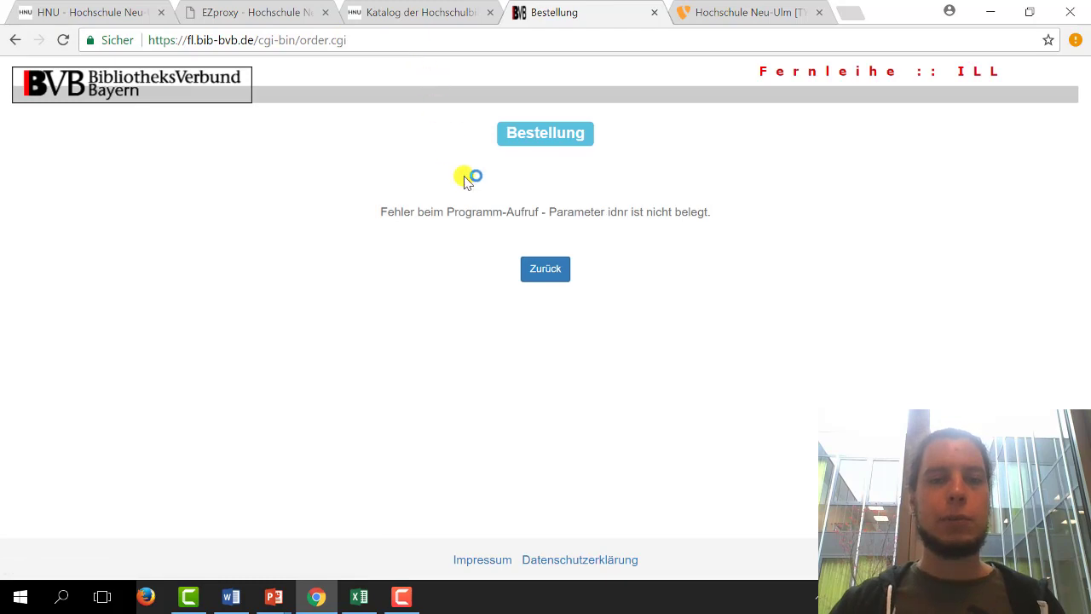
left_click(654, 13)
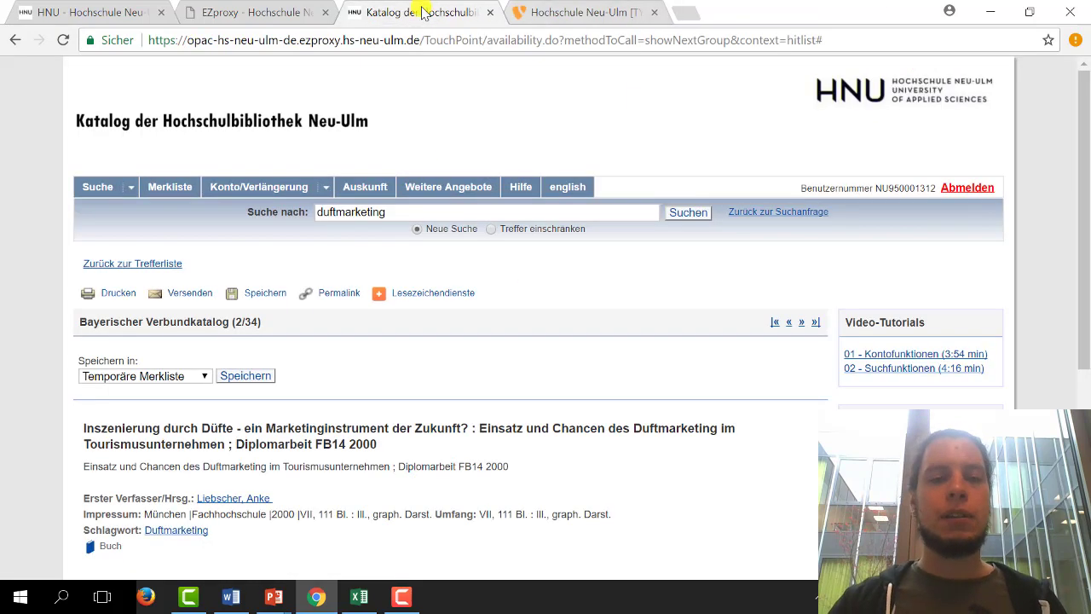
Step: Open the Fernleihe order form for "Inszenierung durch Düfte", review the delivery and title details, and close it without ordering
scroll(509, 328, "down", 4)
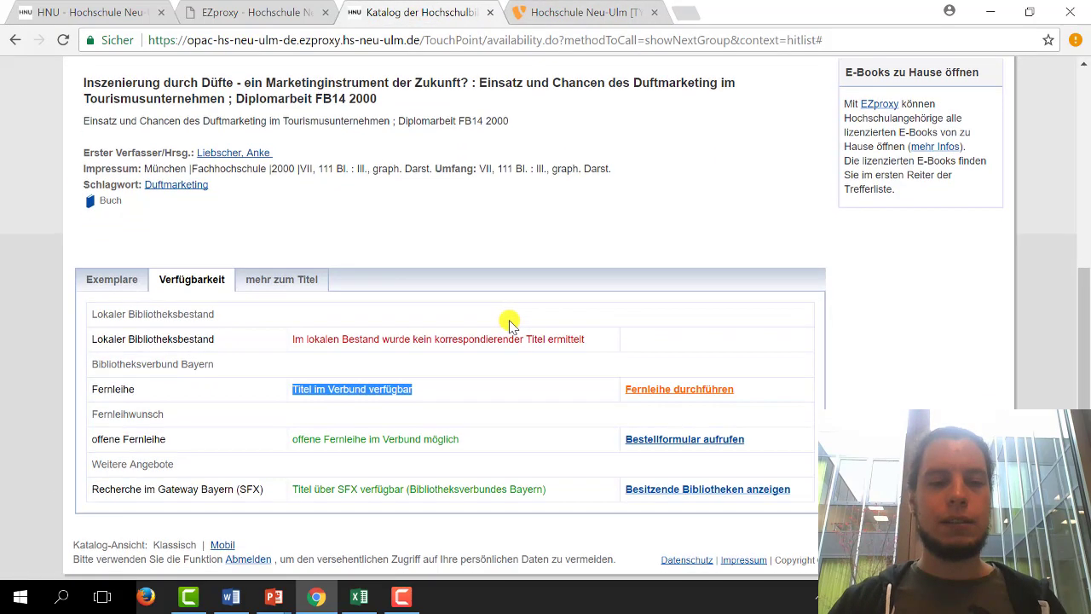
left_click(694, 392)
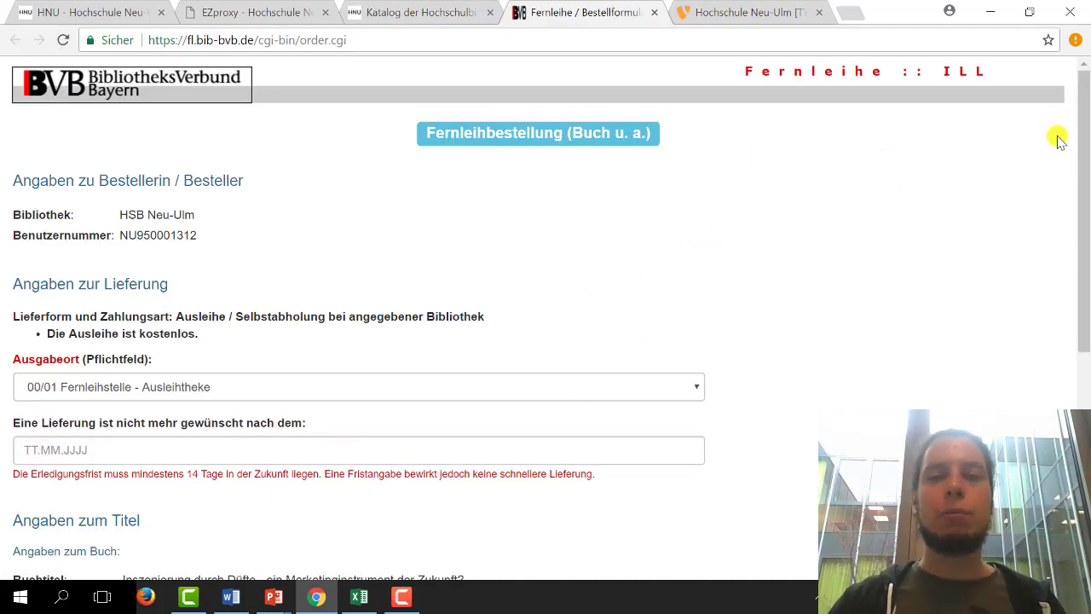
left_click_drag(1084, 137, 1083, 215)
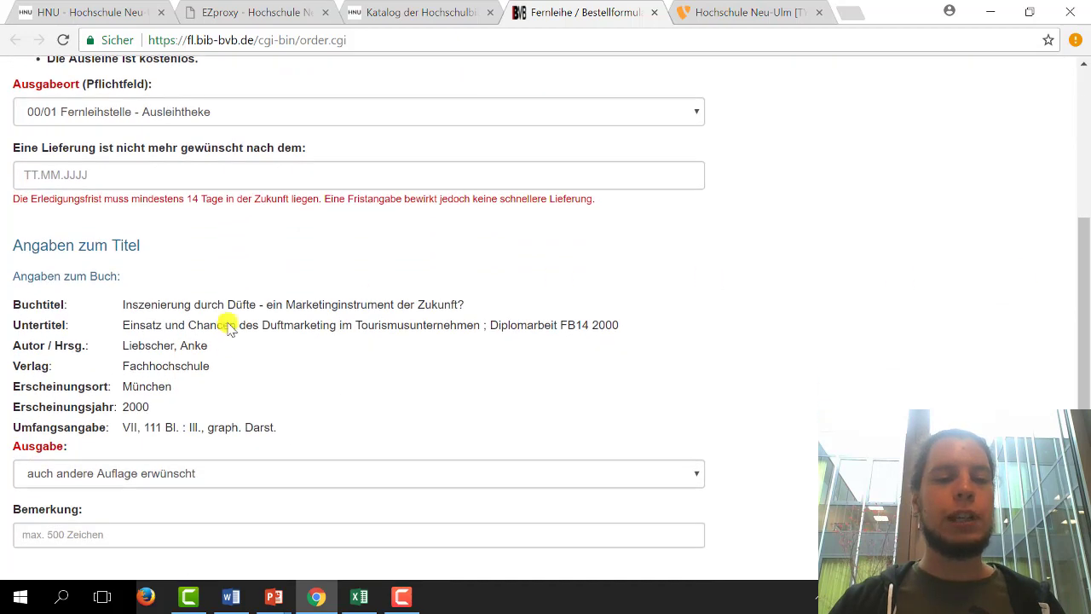
left_click_drag(119, 303, 253, 429)
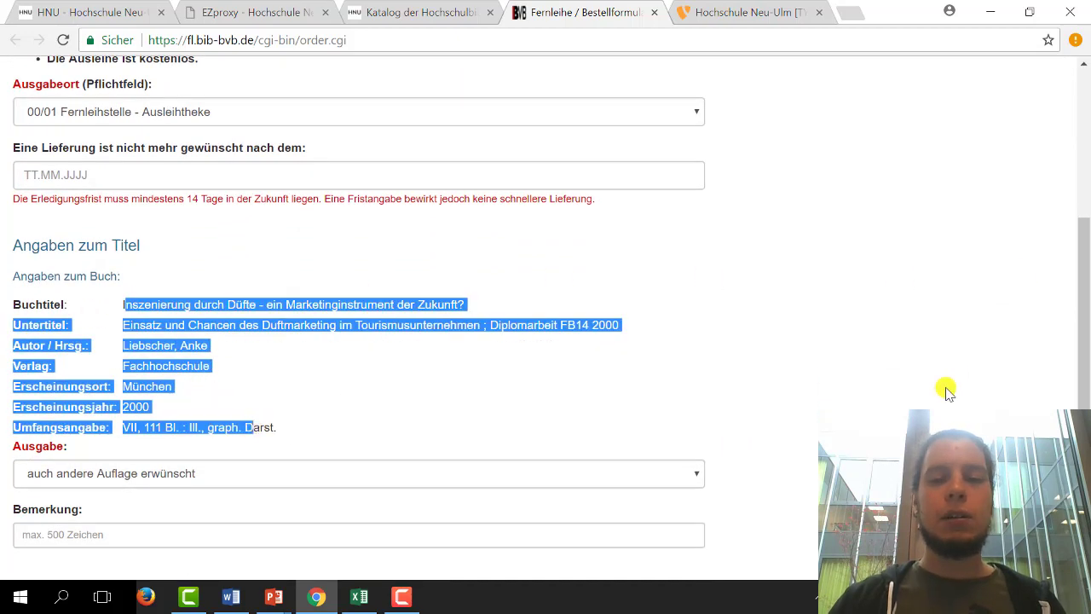
scroll(1086, 277, "down", 3)
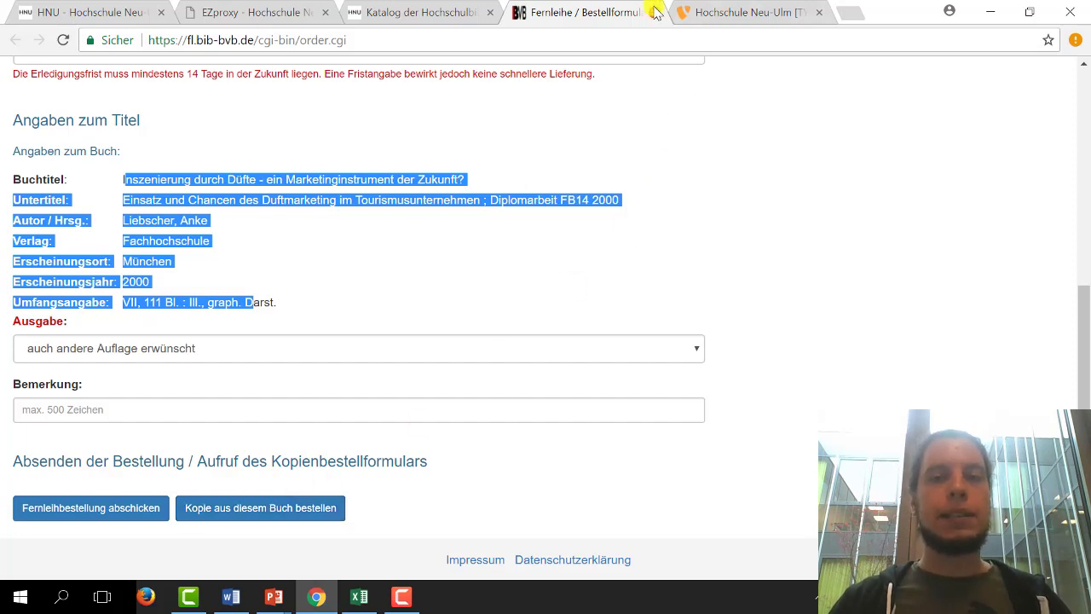
left_click(655, 12)
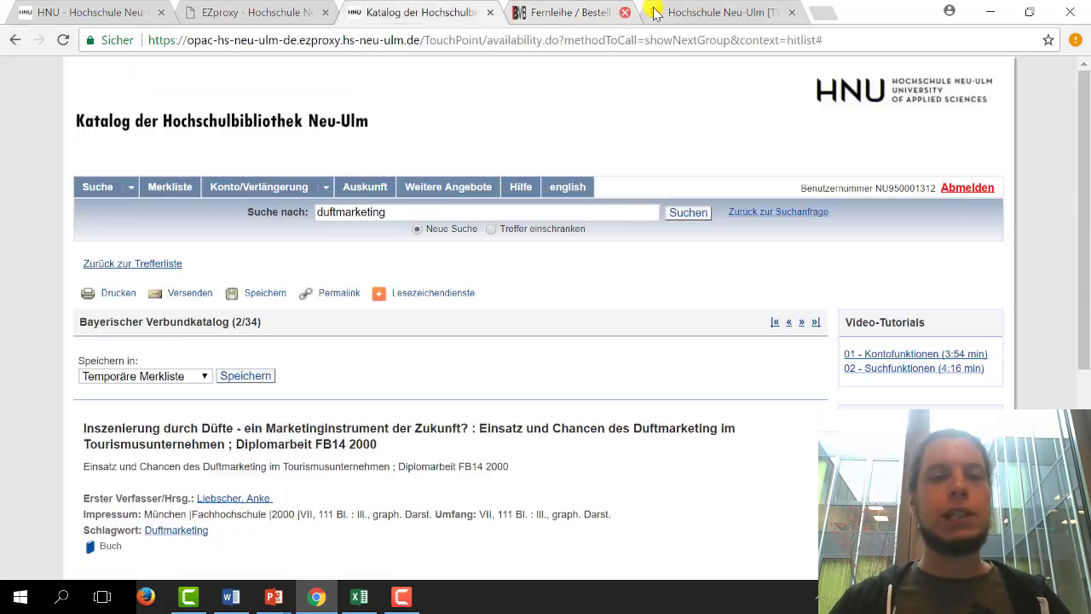
Step: Open a new catalogue search and replace the search term duftmarketing with thorax
double_click(430, 215)
mouse_move(203, 207)
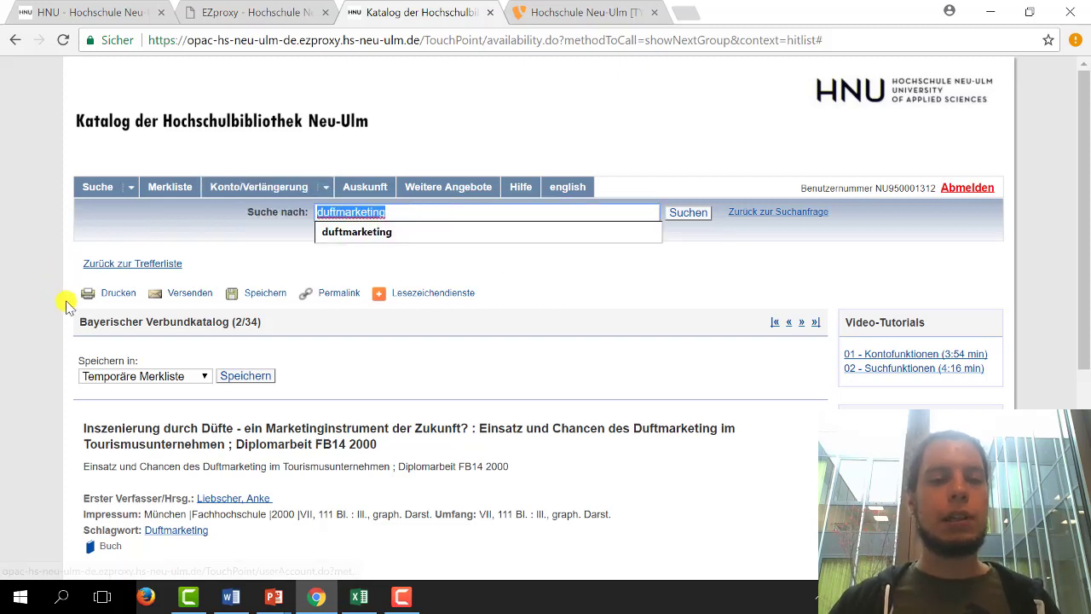
left_click(99, 188)
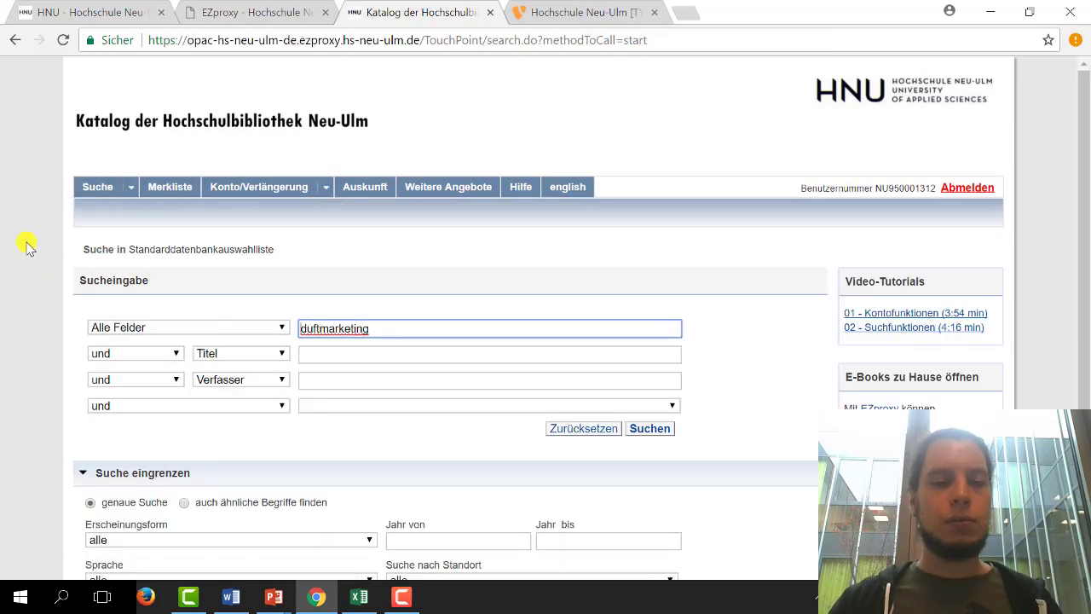
scroll(312, 348, "down", 1)
left_click_drag(424, 238, 254, 246)
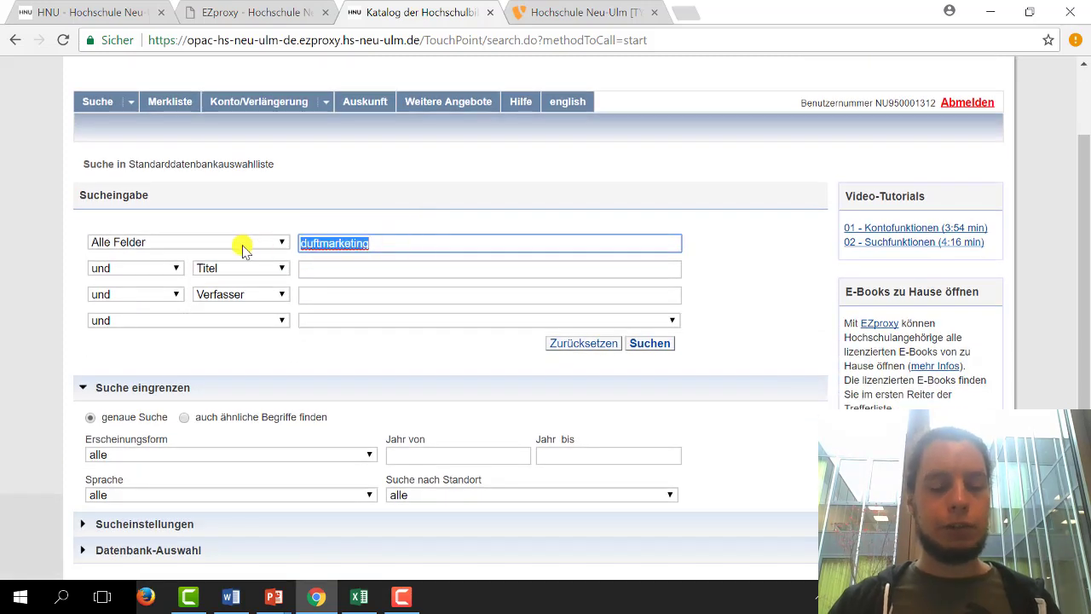
type("thorax")
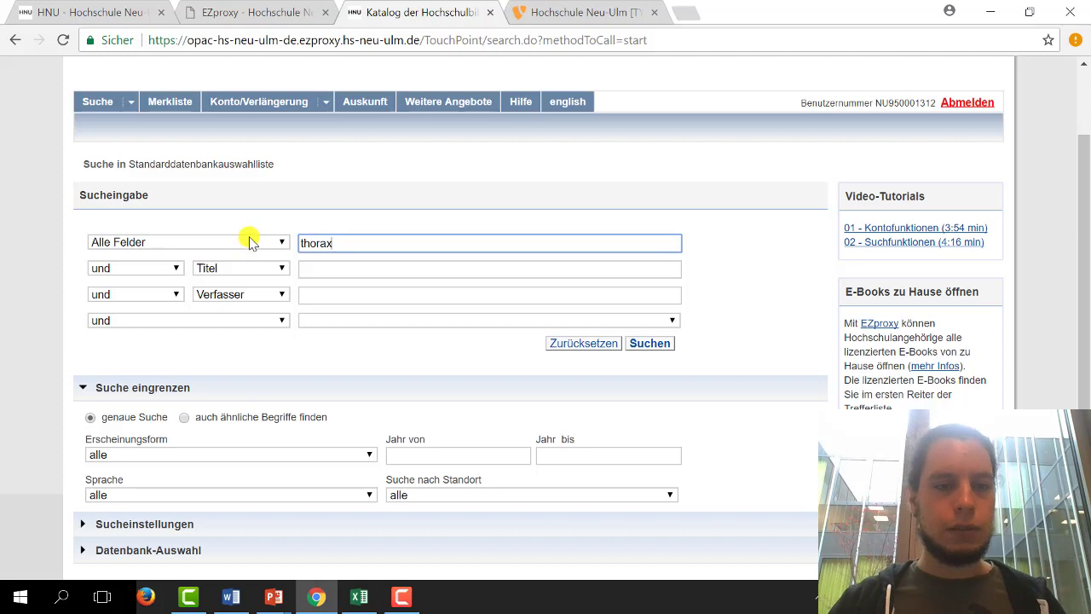
Step: Limit the thorax search to the Titel field and Erscheinungsform Zeitschrift, and run it
left_click(244, 244)
left_click(209, 286)
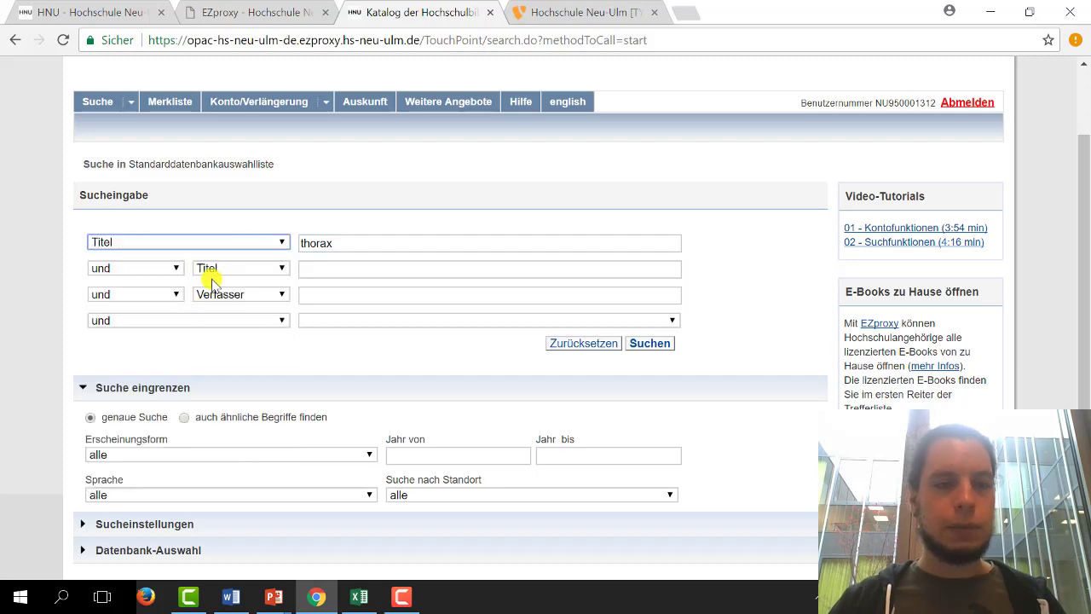
left_click(208, 455)
left_click(128, 377)
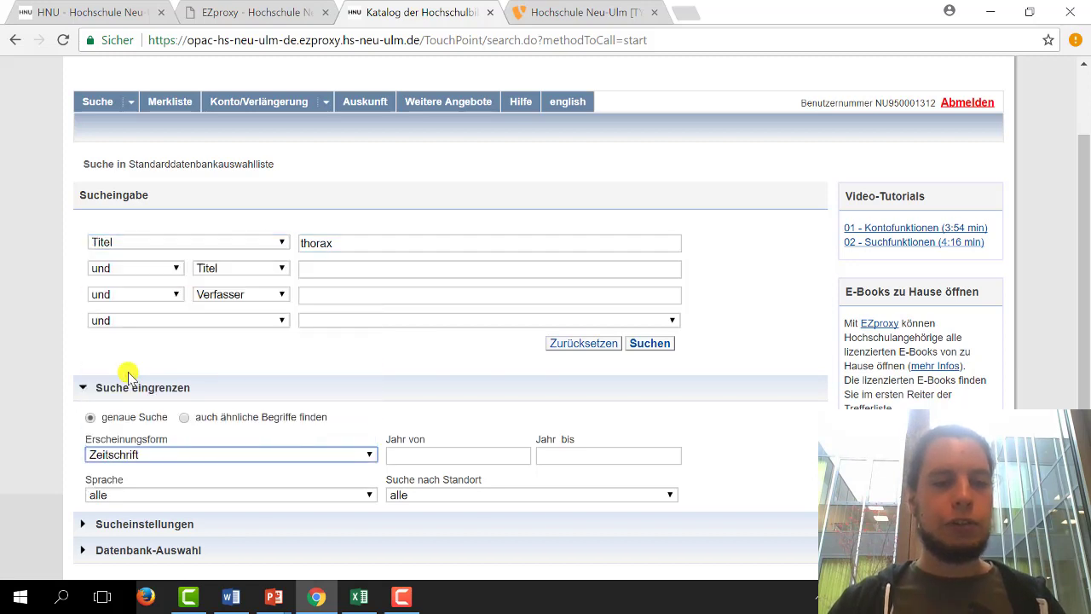
left_click(652, 343)
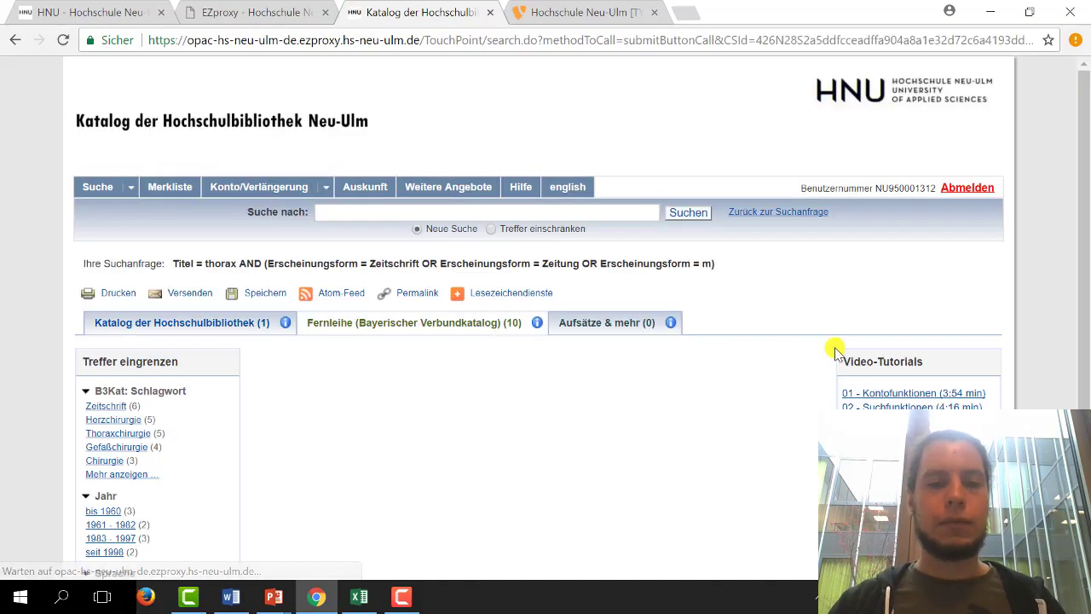
Step: Open the 1987 Fernleihe hit "Zeitschrift für Herz-, Thorax- und Gefässchirurgie : HTG" and check its Verfügbarkeit
left_click_drag(1086, 174, 842, 315)
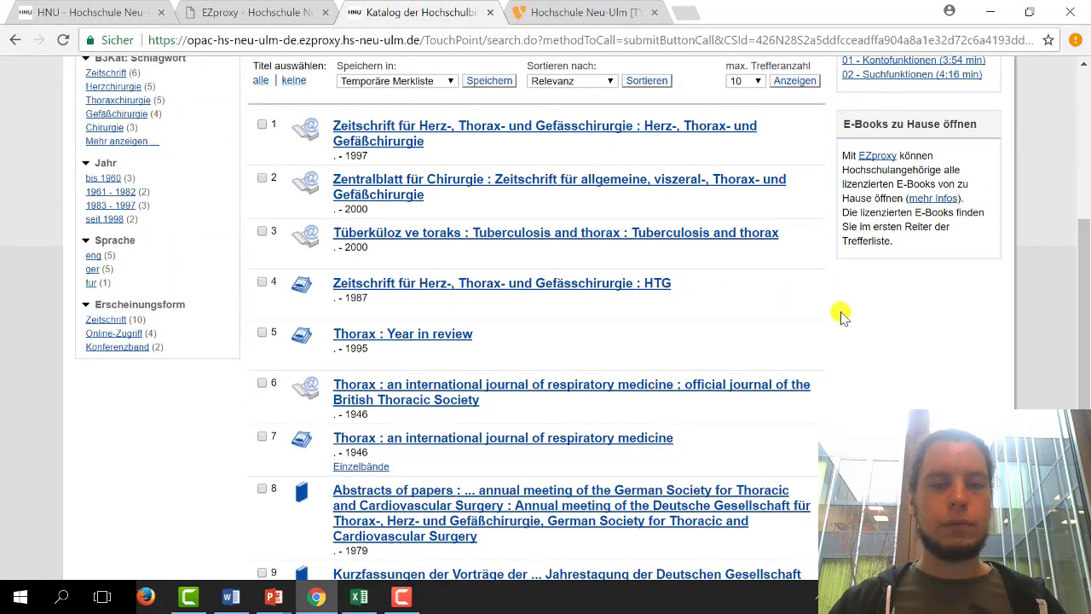
left_click(397, 284)
scroll(963, 381, "down", 2)
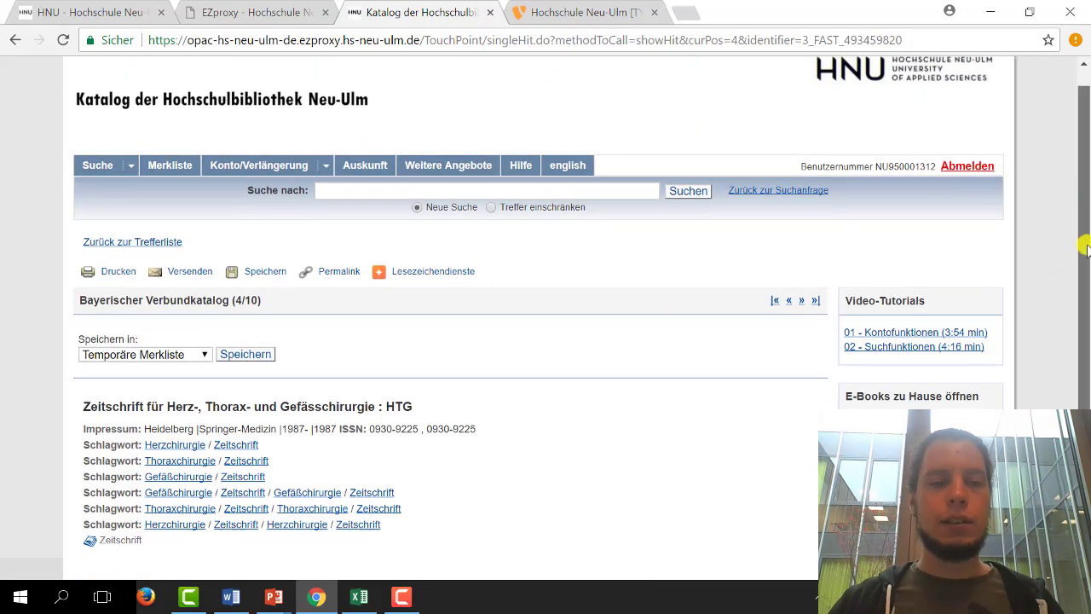
scroll(825, 443, "down", 2)
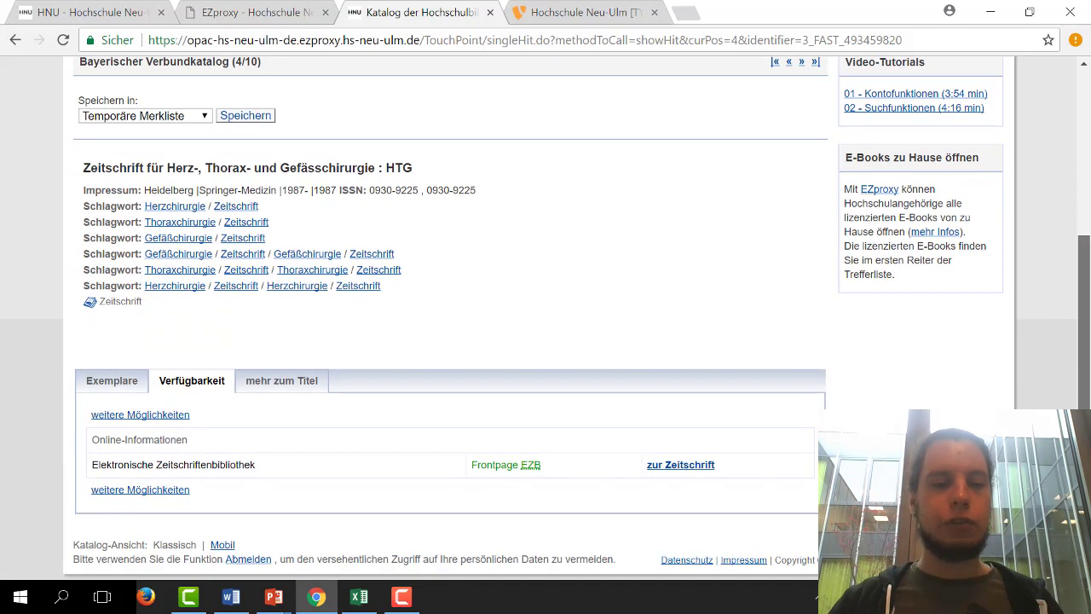
Step: Expand the journal's availability with weitere Möglichkeiten until the Fernleihe entry under Bibliotheksverbund Bayern is listed
left_click(176, 489)
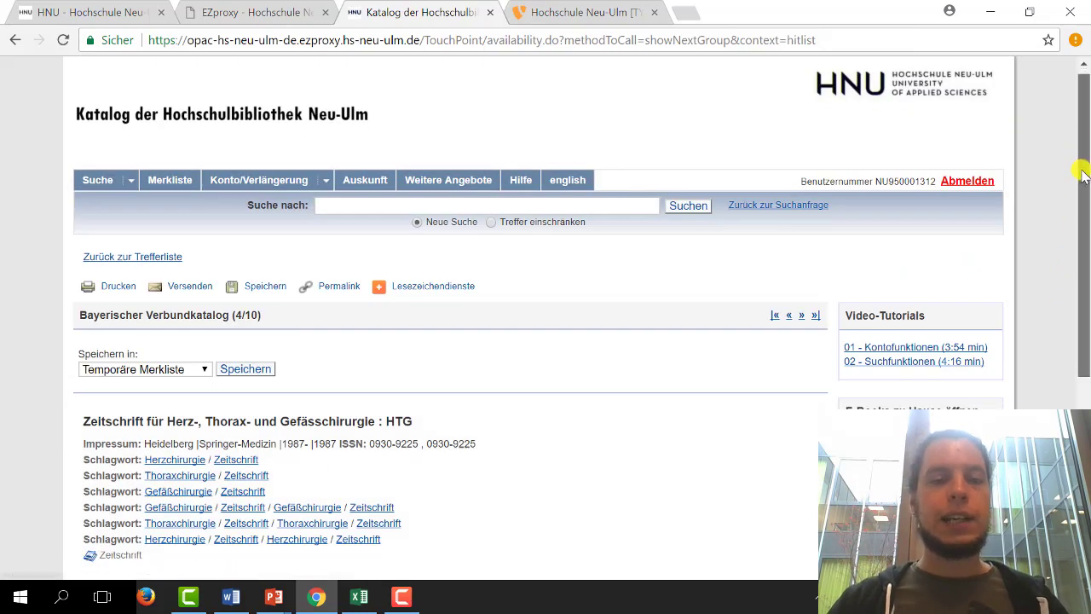
left_click_drag(1079, 166, 1084, 352)
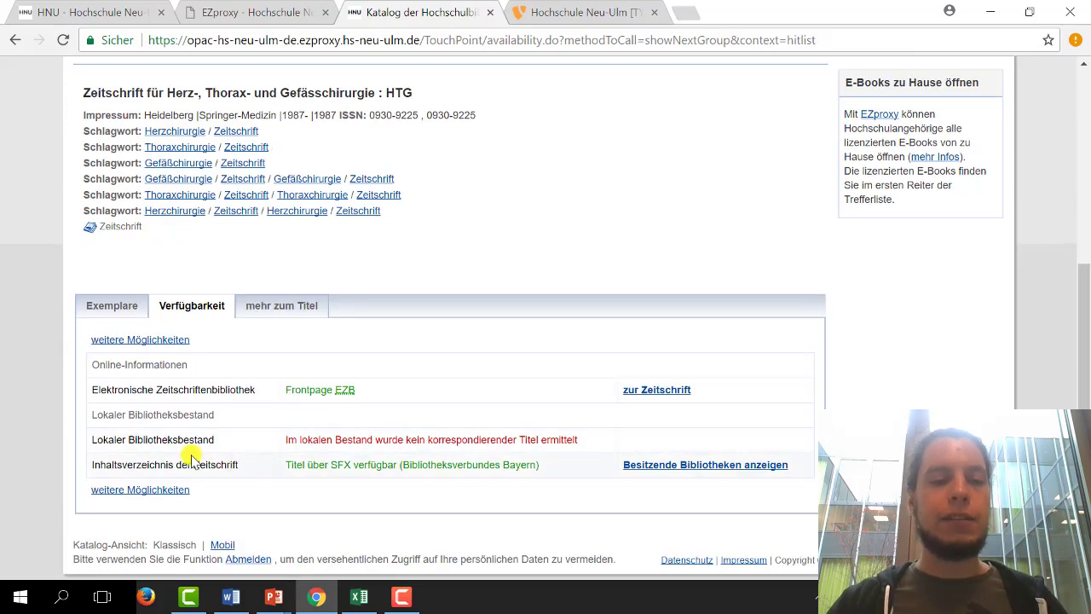
left_click(135, 491)
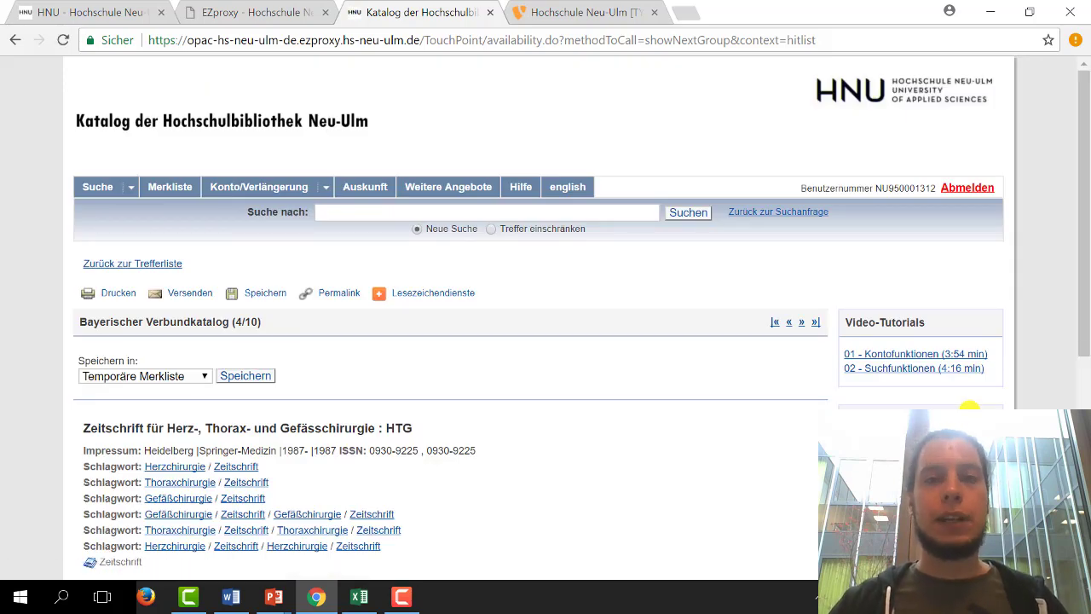
left_click_drag(1076, 209, 1087, 375)
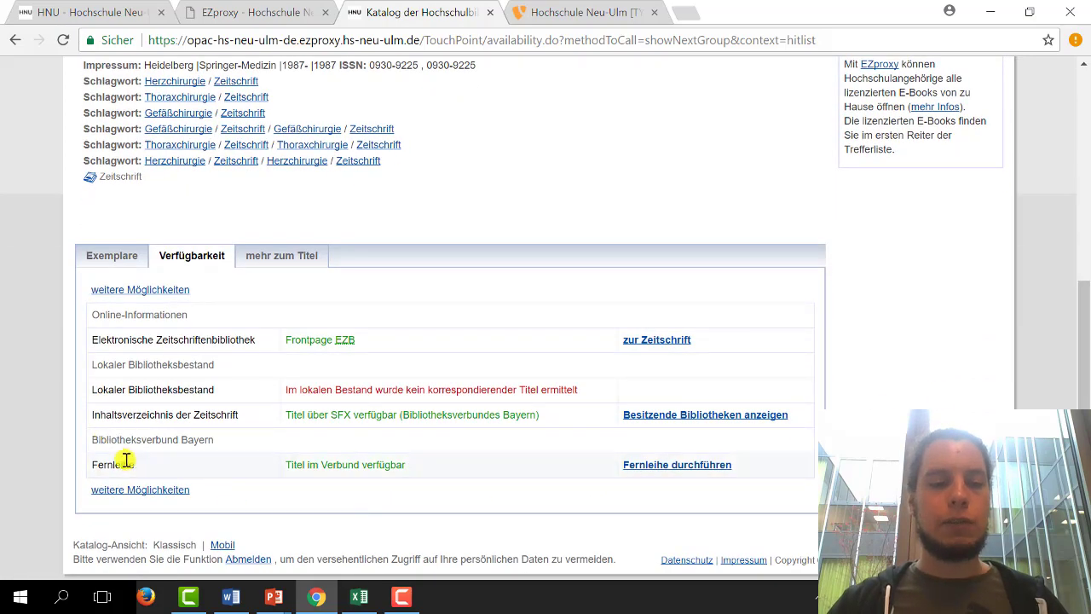
Step: Start a Fernleihe for the journal with Jahr 2015 and go to the article details in the order form
left_click(666, 465)
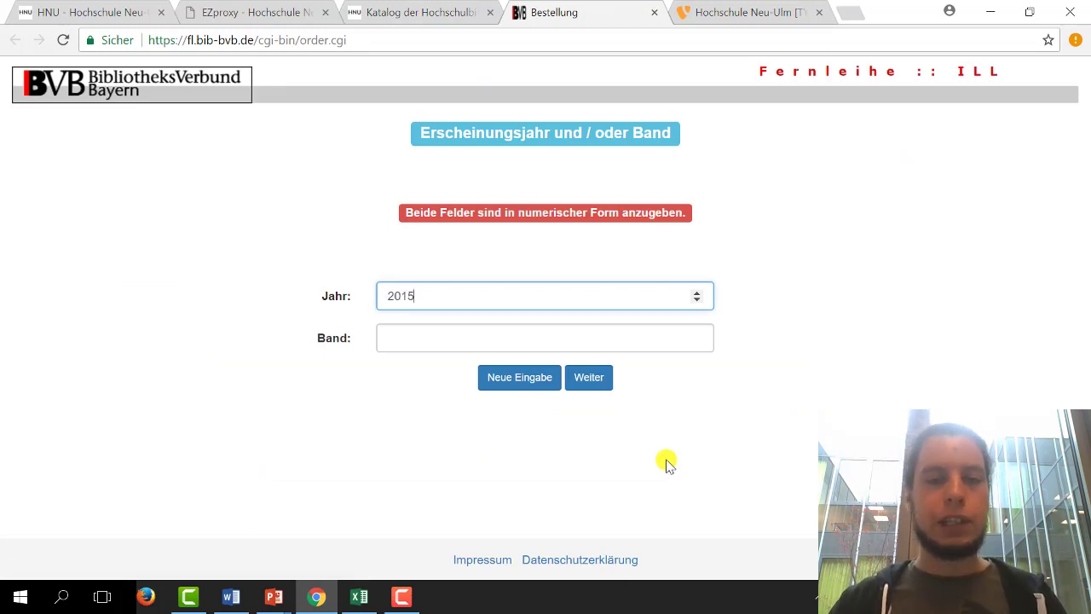
left_click(588, 377)
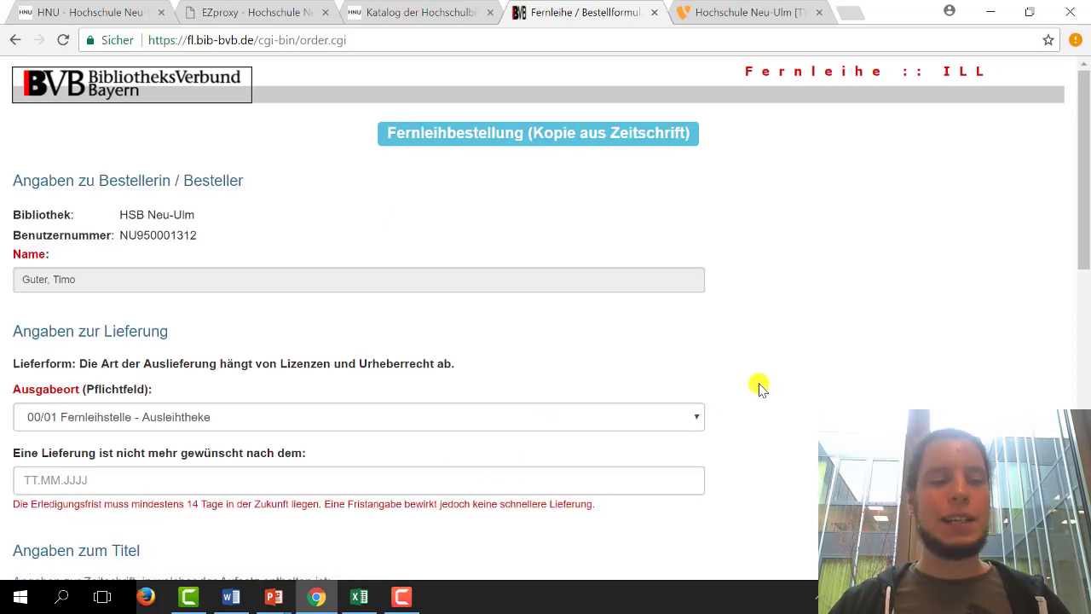
left_click_drag(1084, 128, 1085, 335)
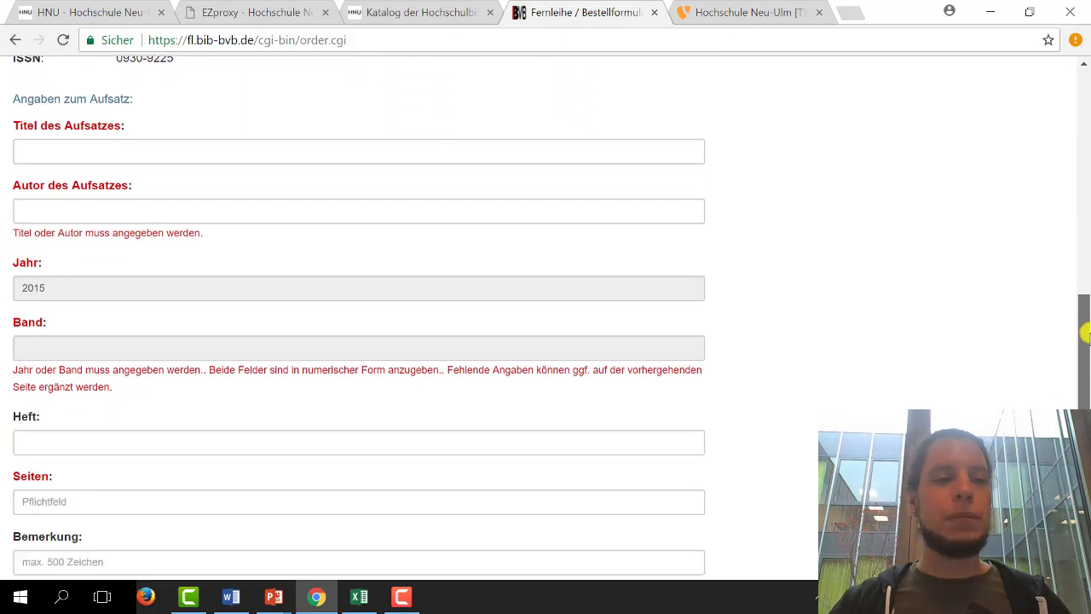
Step: Review the article title, author, page and non-commercial declaration fields of the order form, and close it without ordering
left_click(29, 153)
left_click(29, 213)
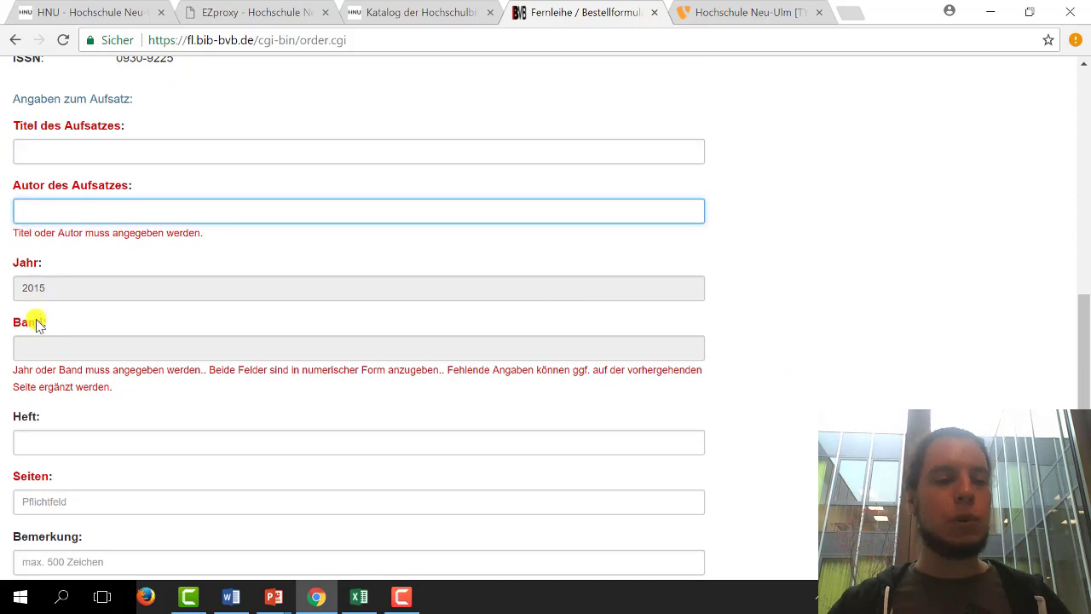
left_click(44, 501)
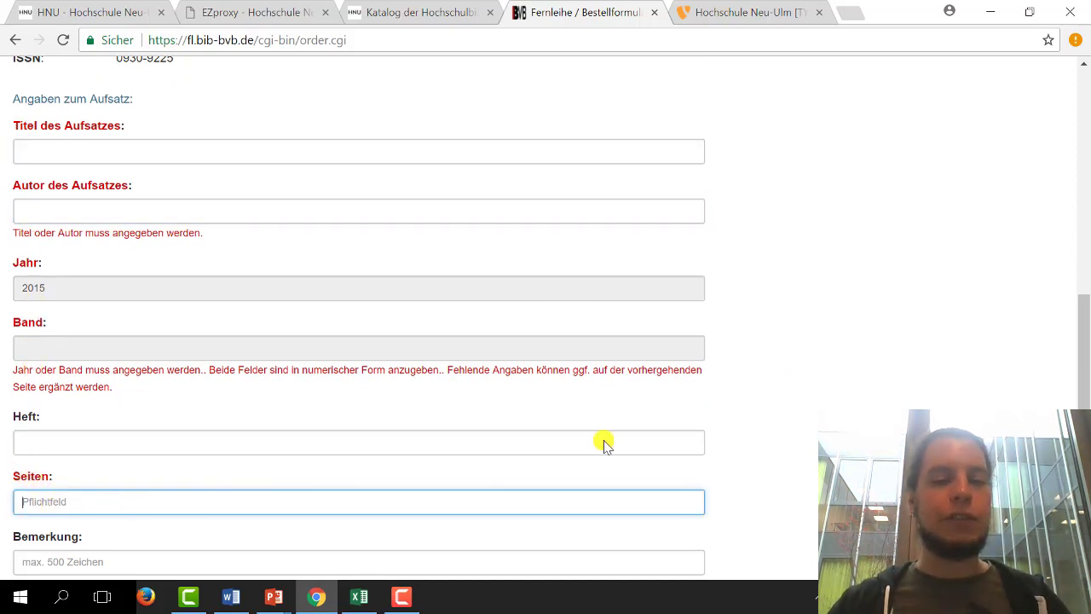
left_click_drag(1084, 320, 1084, 392)
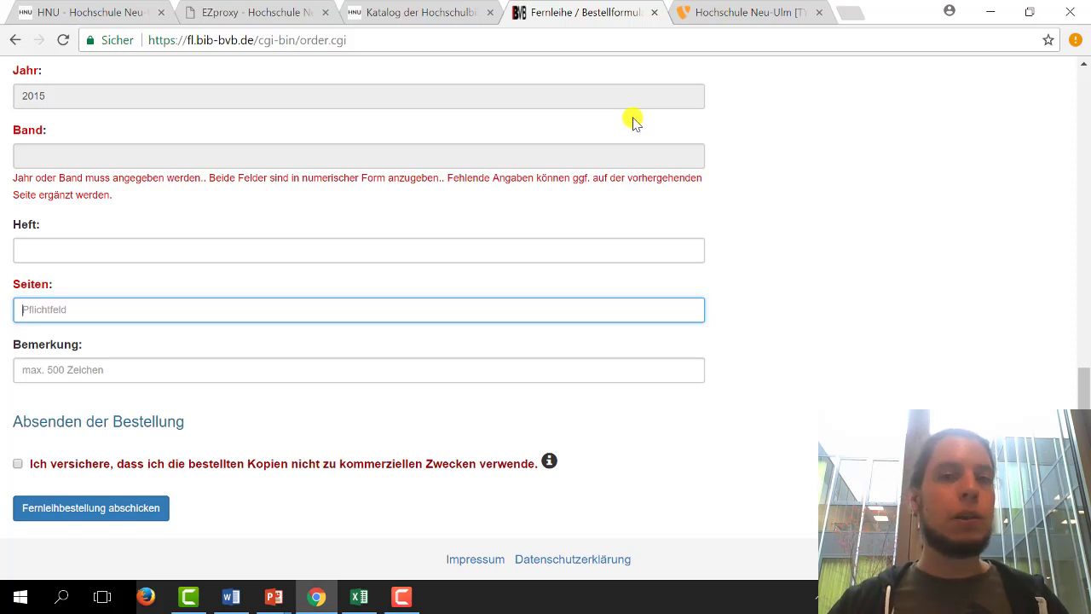
left_click(654, 12)
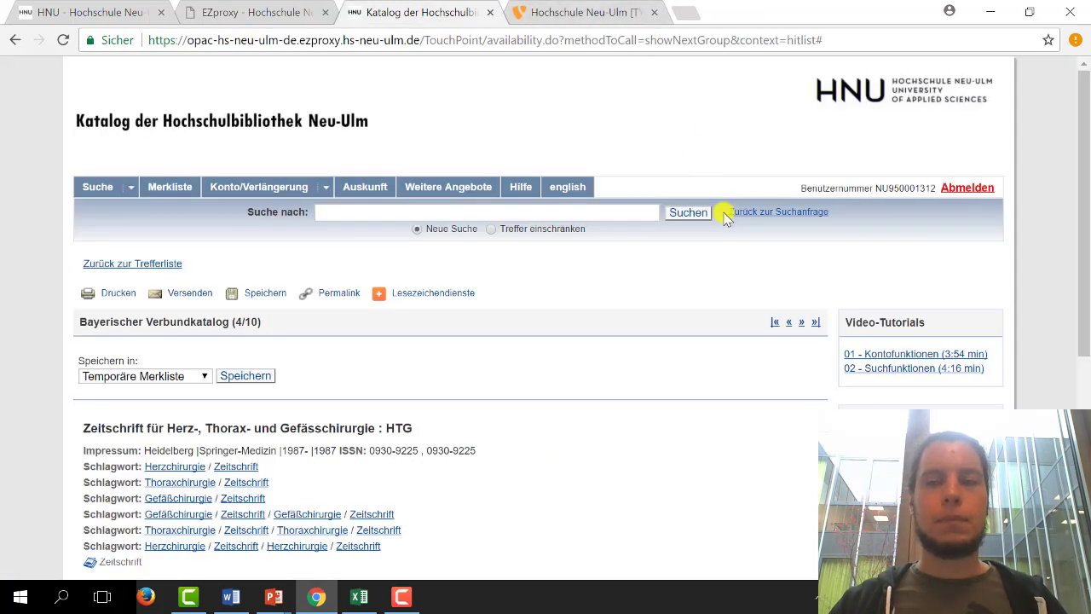
Step: Return from the journal record to the hit list and reopen the search form
left_click_drag(1087, 119, 1087, 153)
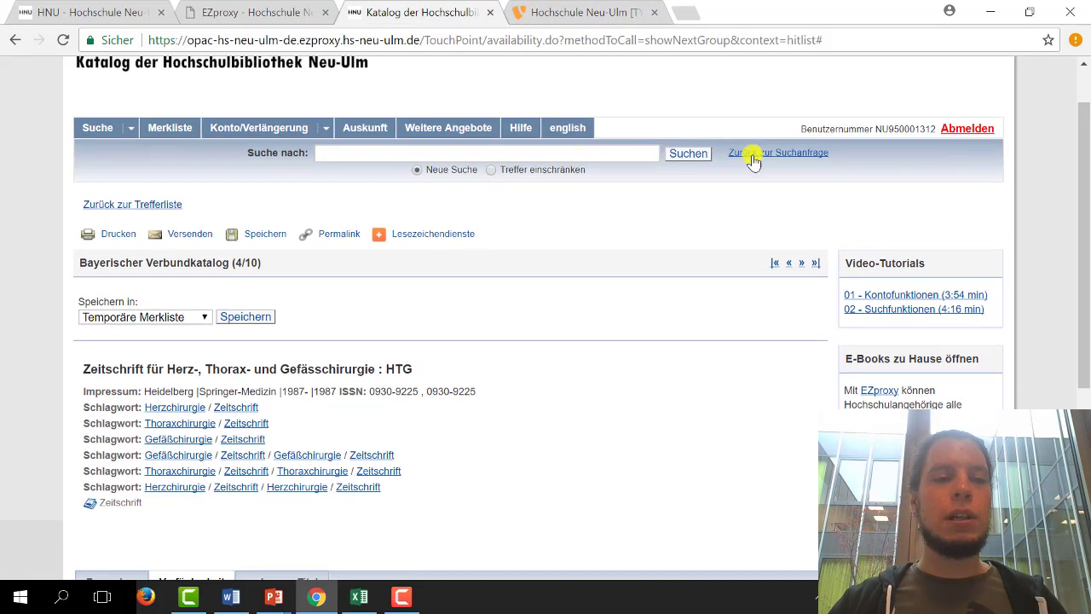
left_click(153, 205)
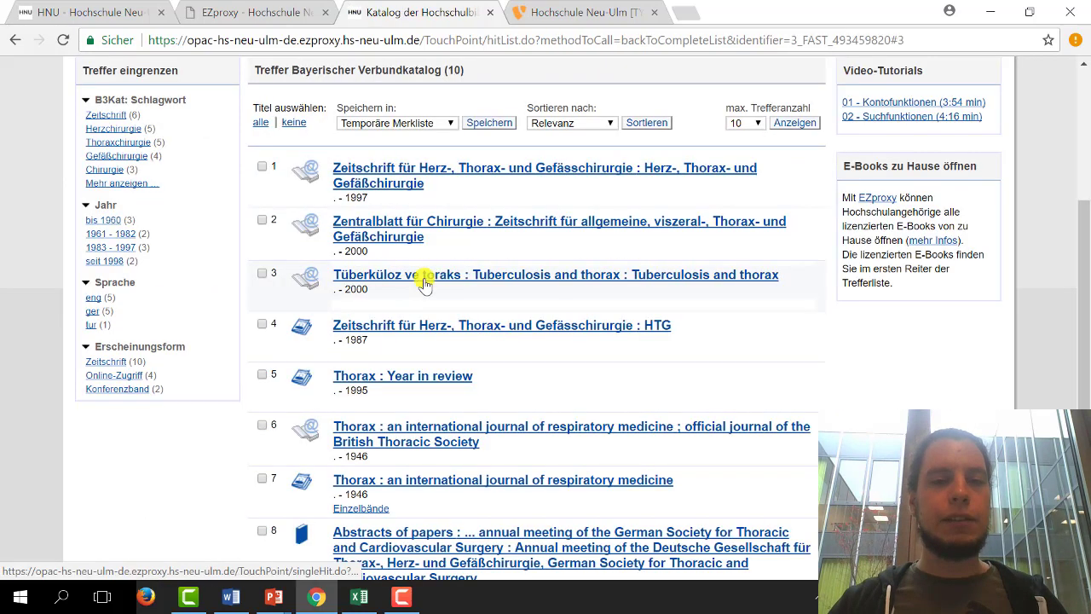
left_click_drag(1086, 317, 1087, 238)
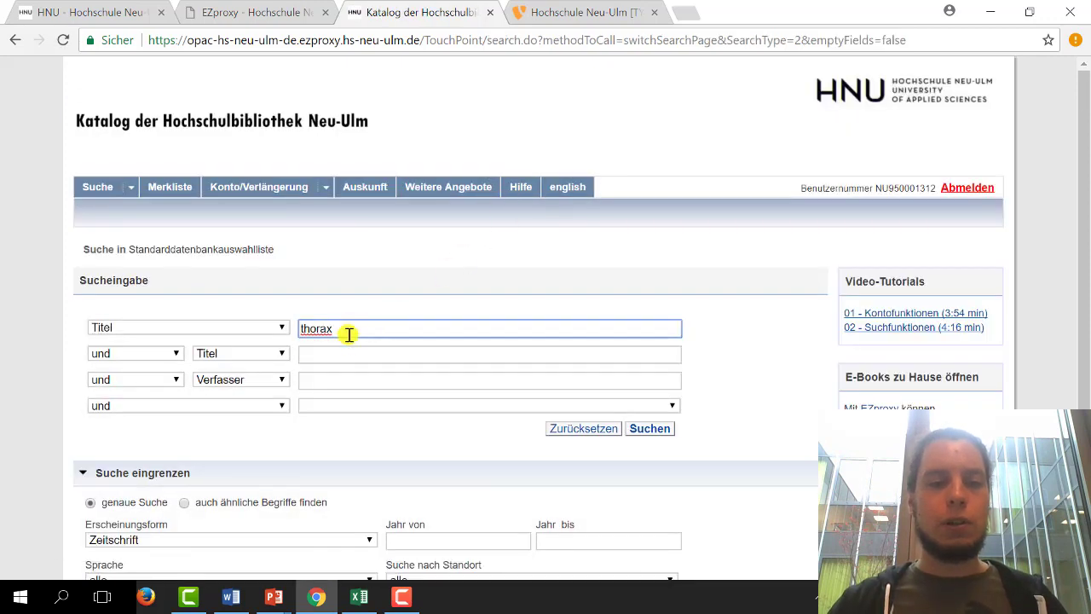
Step: Search for duftmarketing in the Titel field with Erscheinungsform set to alle
left_click_drag(361, 326, 275, 331)
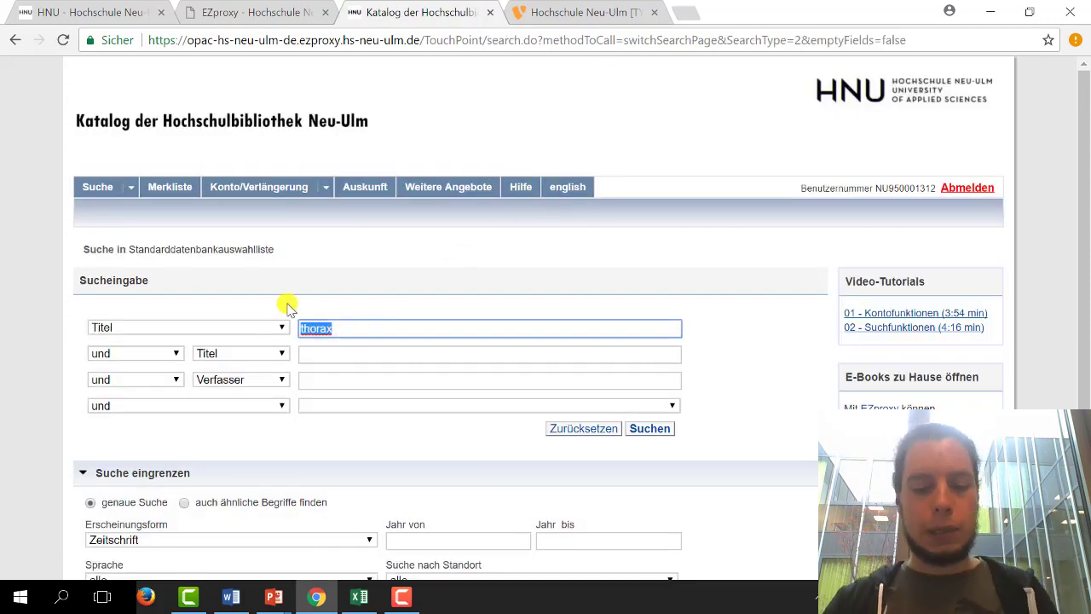
type("duft")
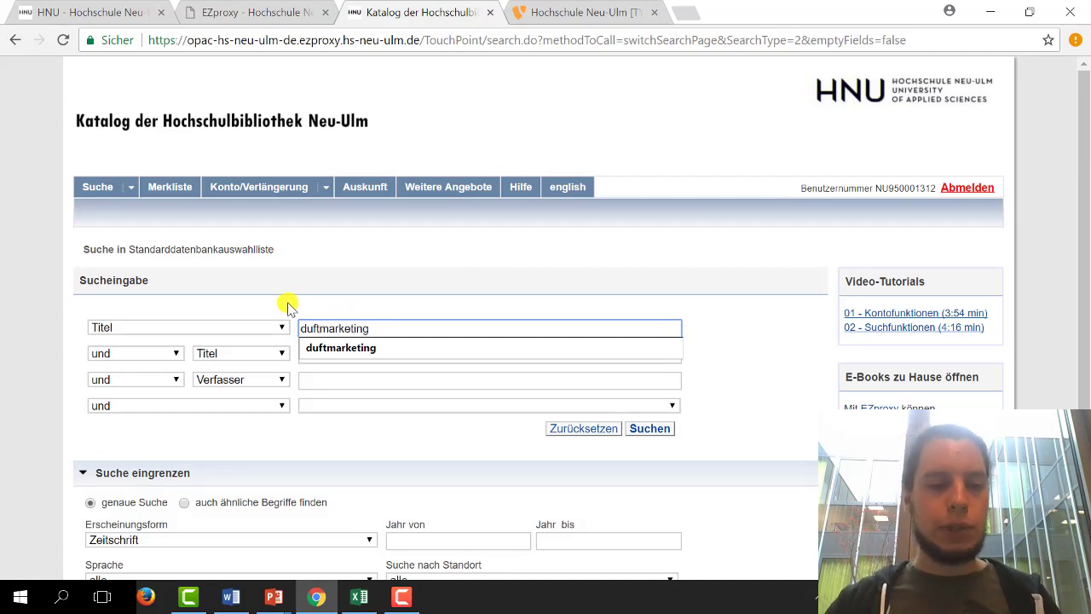
type("marketing")
left_click(150, 537)
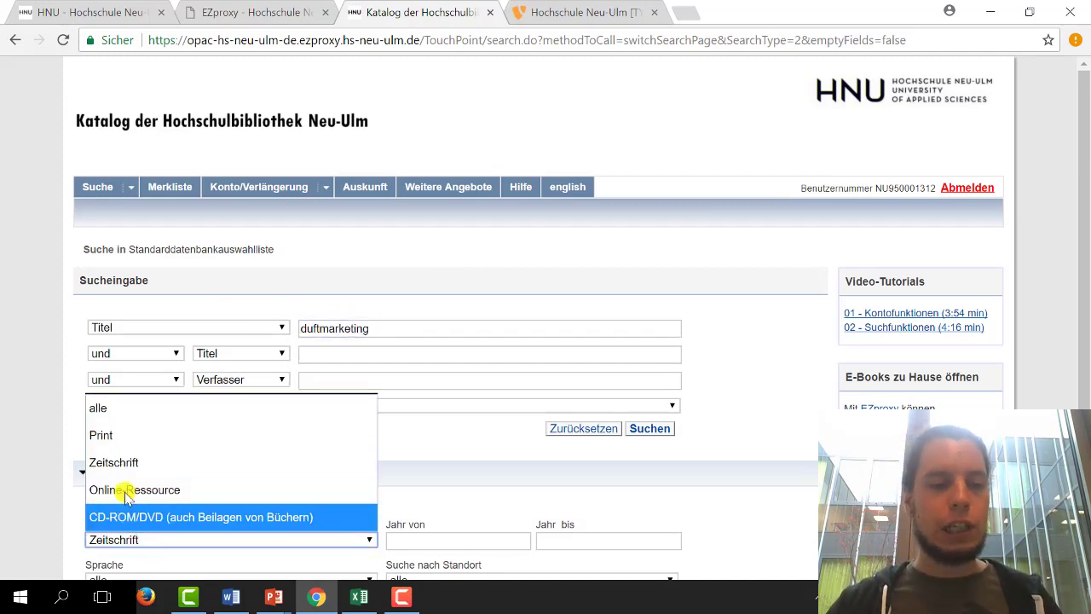
left_click(123, 408)
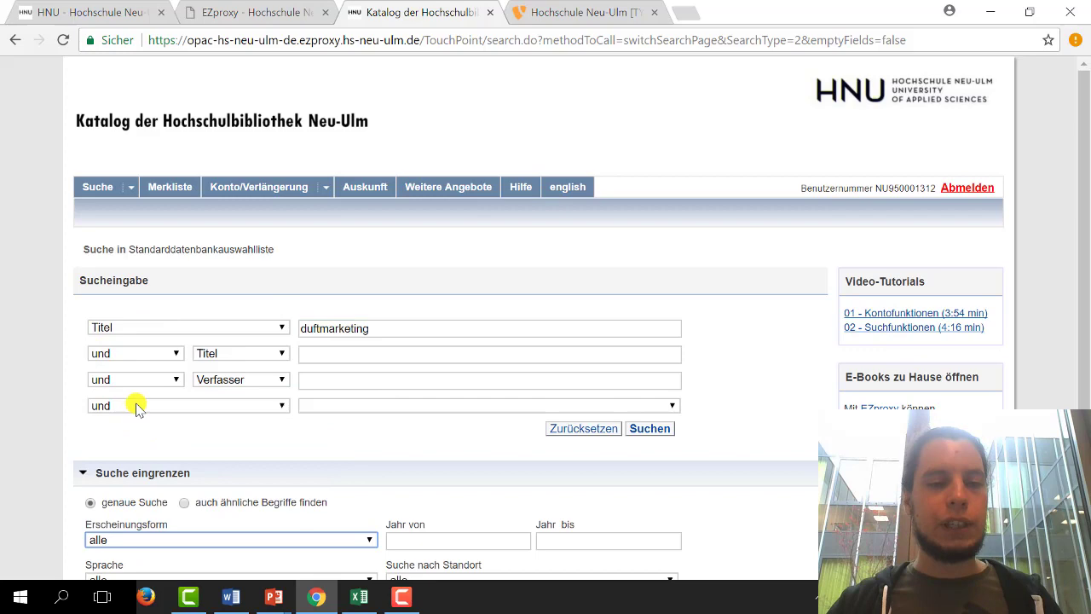
left_click(650, 430)
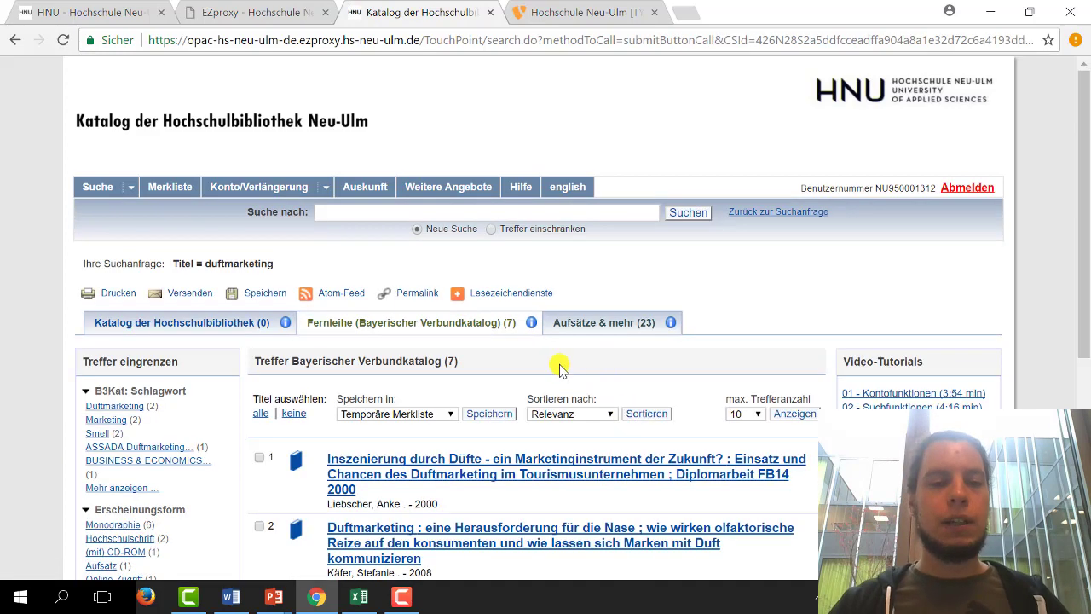
Step: Switch to the Aufsätze & mehr hits for duftmarketing and examine which articles offer a Volltext link
scroll(560, 366, "down", 1)
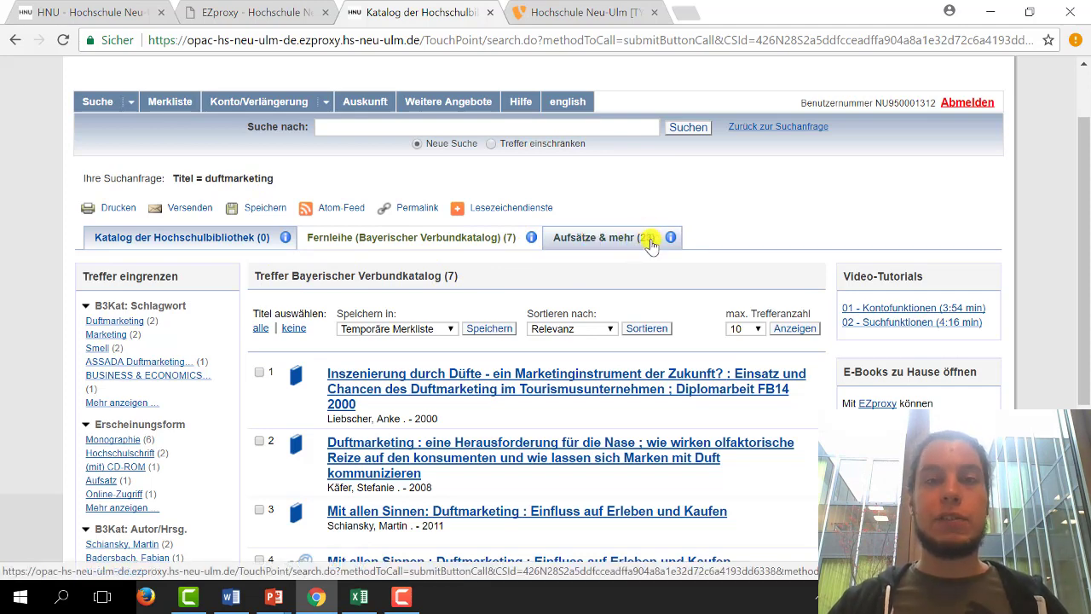
left_click(621, 238)
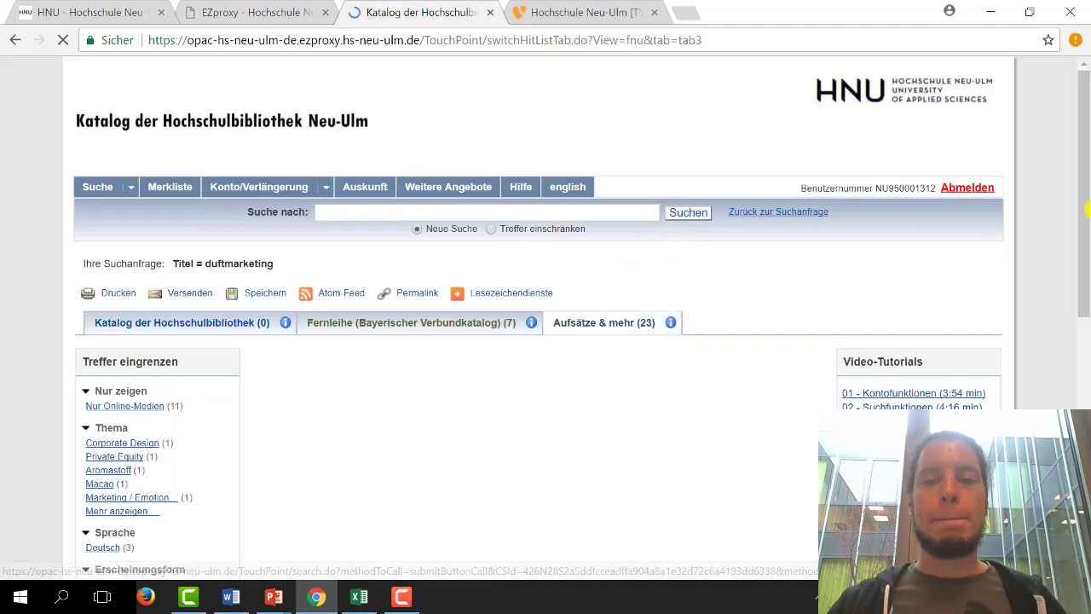
scroll(1084, 191, "down", 1)
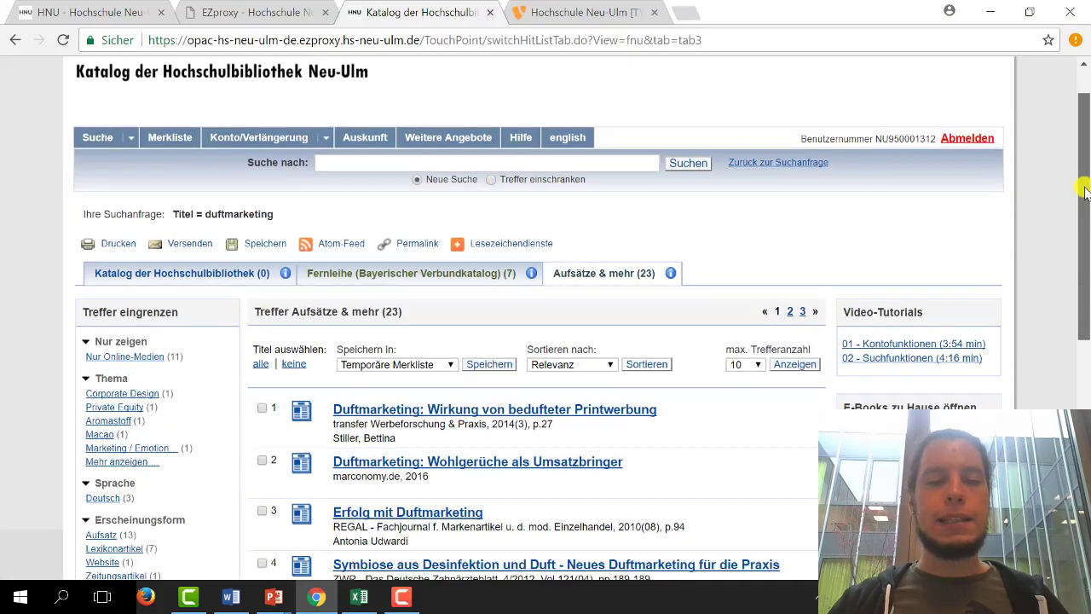
scroll(1085, 192, "down", 6)
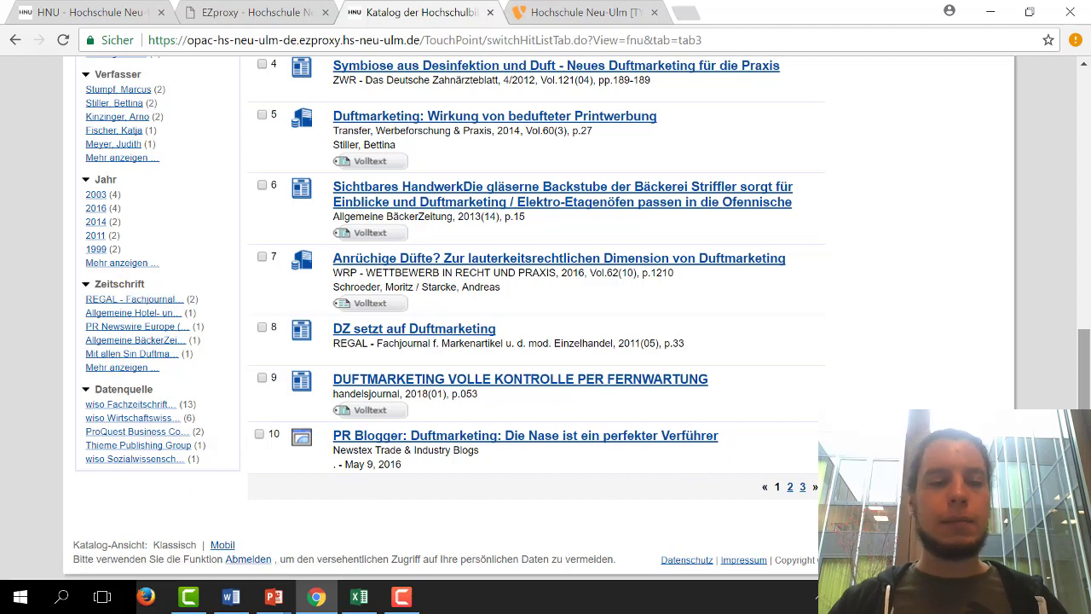
scroll(235, 507, "up", 1)
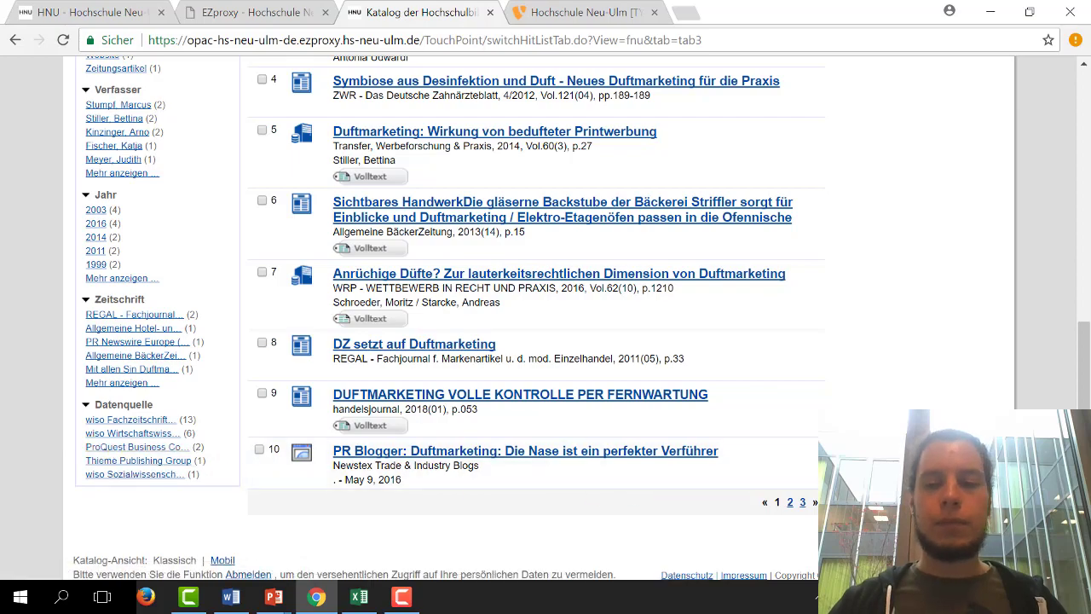
scroll(1084, 364, "up", 3)
scroll(1084, 364, "up", 2)
scroll(1082, 362, "down", 1)
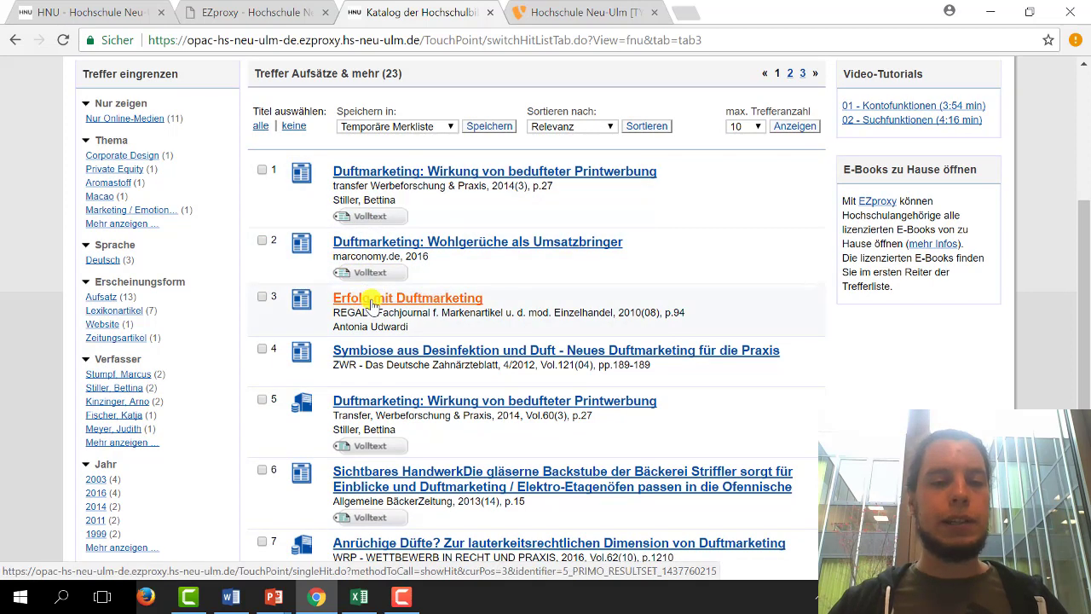
Step: Open the article "Symbiose aus Desinfektion und Duft" and check the Primo Fulltext entry under mehr zum Titel
left_click(364, 355)
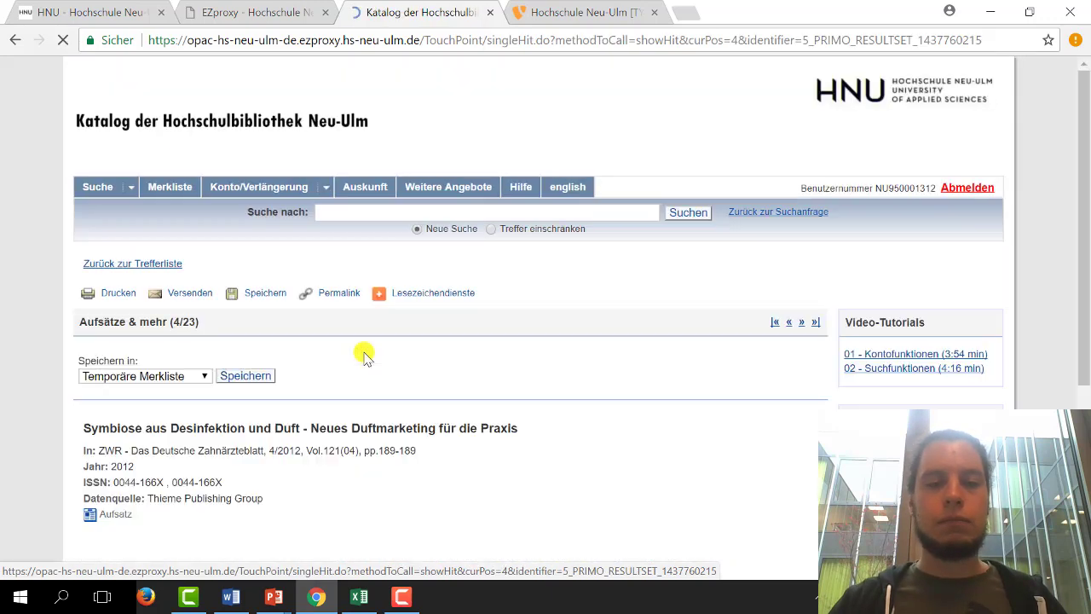
scroll(783, 463, "down", 1)
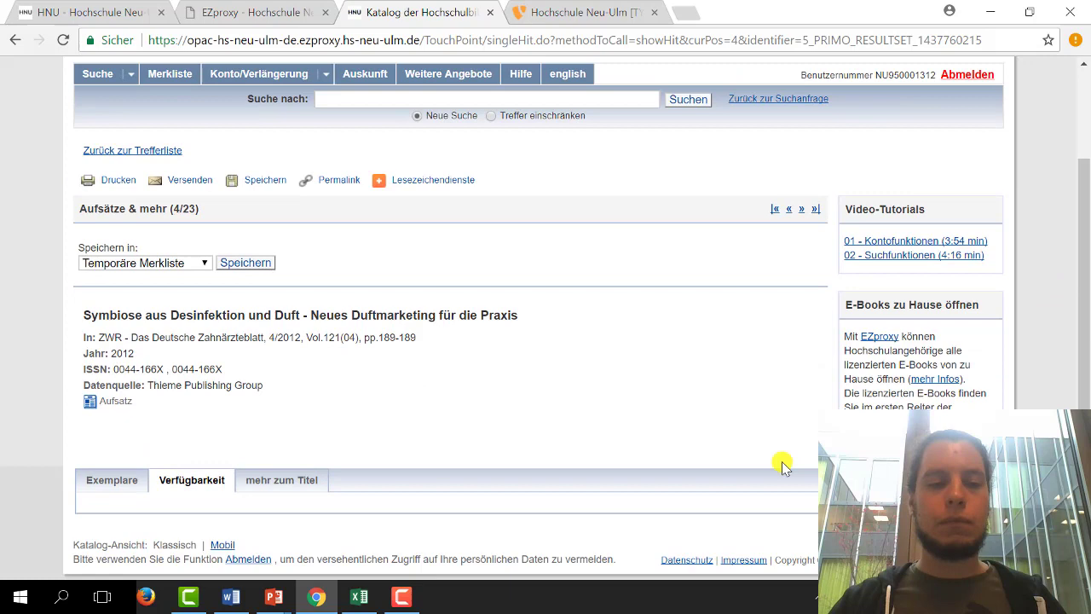
left_click(300, 479)
scroll(300, 479, "down", 2)
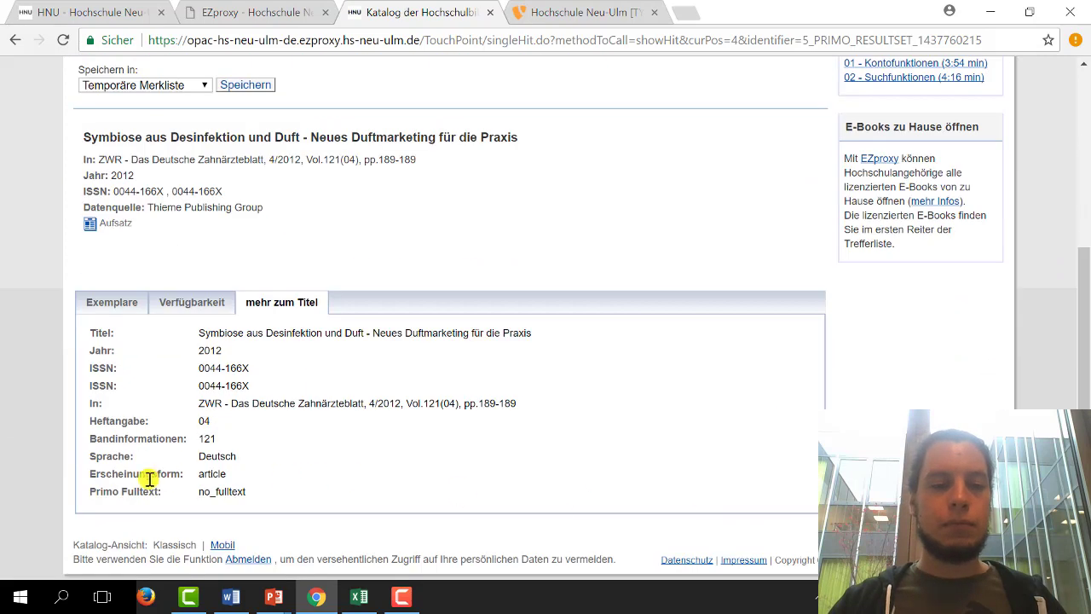
left_click_drag(195, 492, 271, 498)
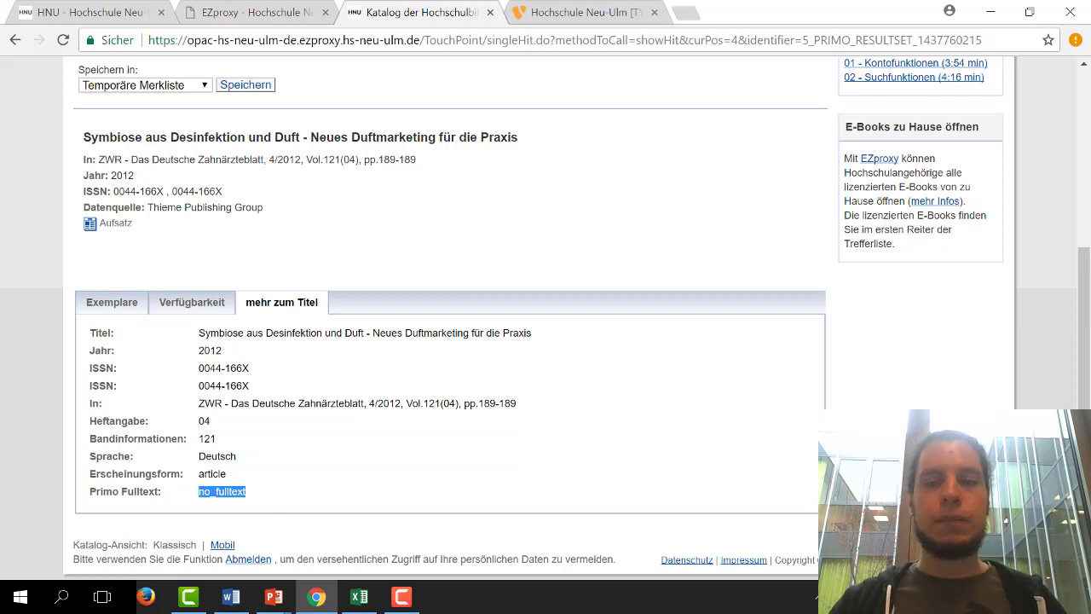
scroll(1010, 275, "up", 3)
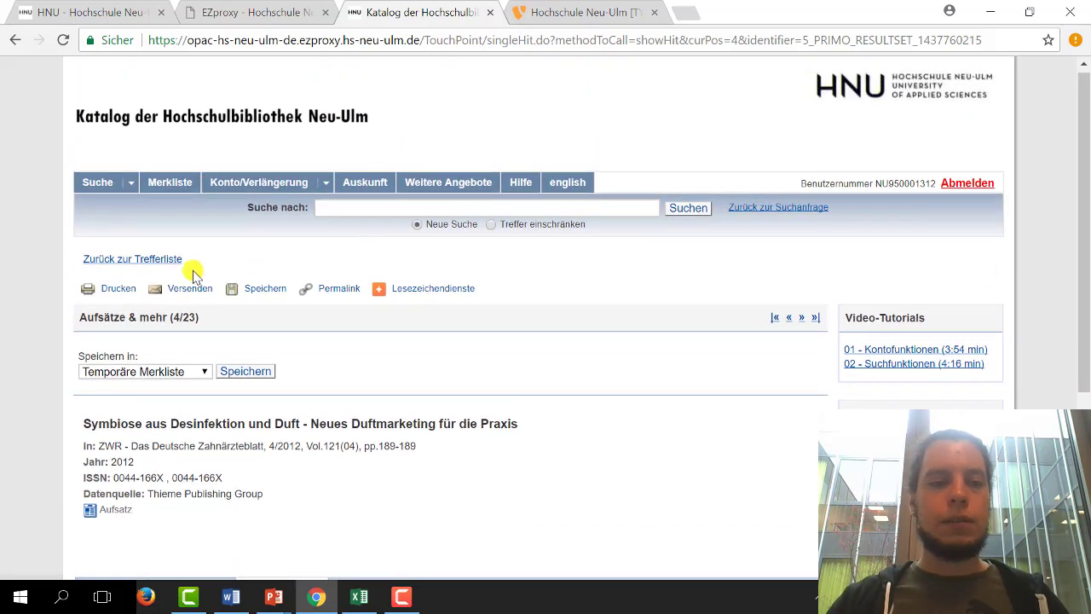
Step: Return to the duftmarketing hit list and view the Katalog der Hochschulbibliothek hits
left_click(146, 260)
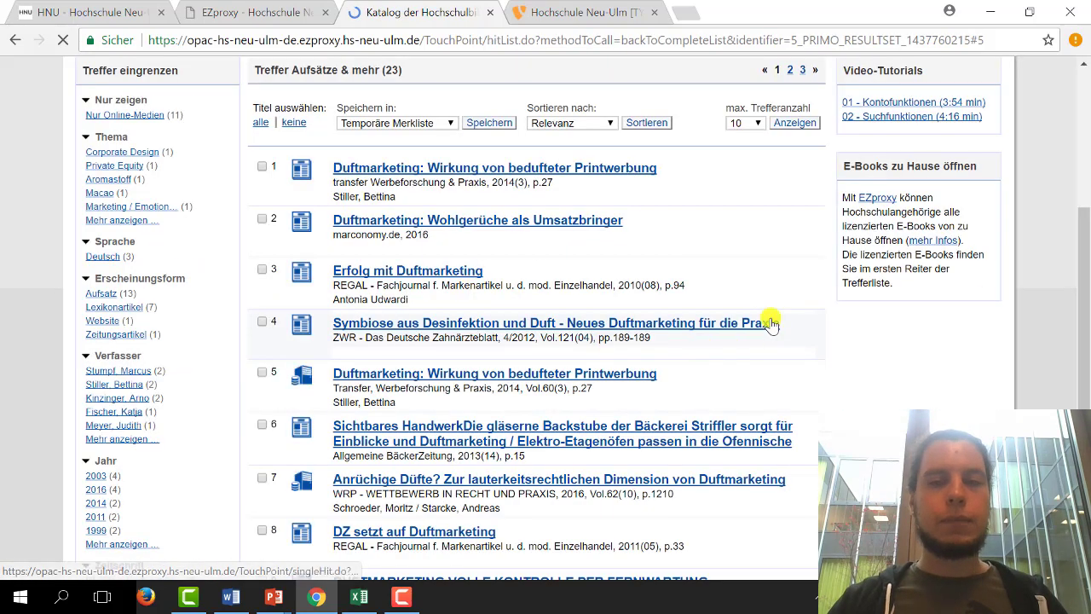
scroll(1087, 335, "up", 2)
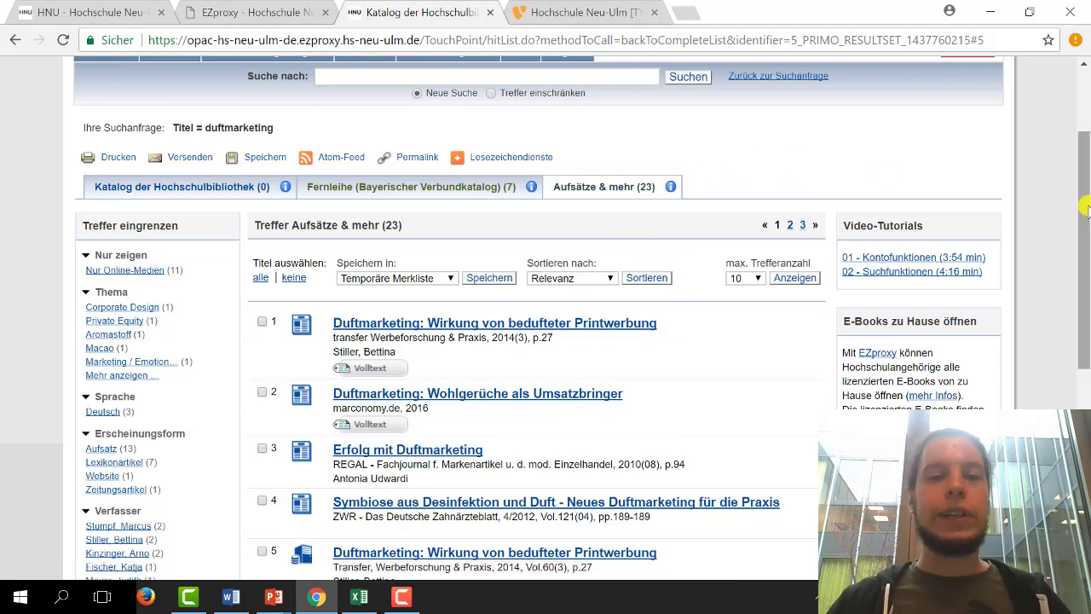
left_click_drag(1085, 202, 1084, 145)
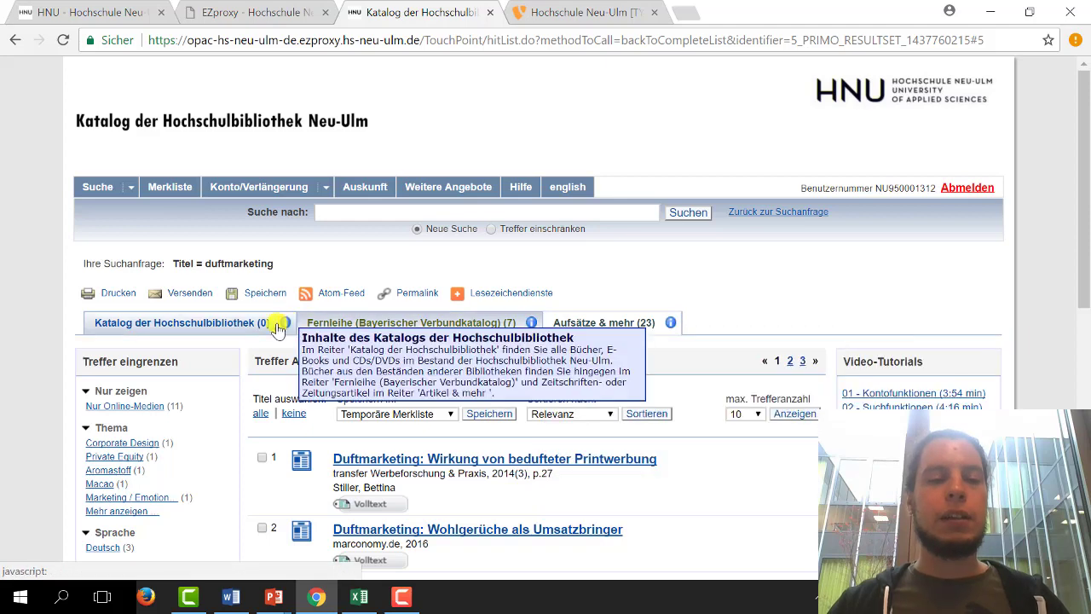
left_click(195, 327)
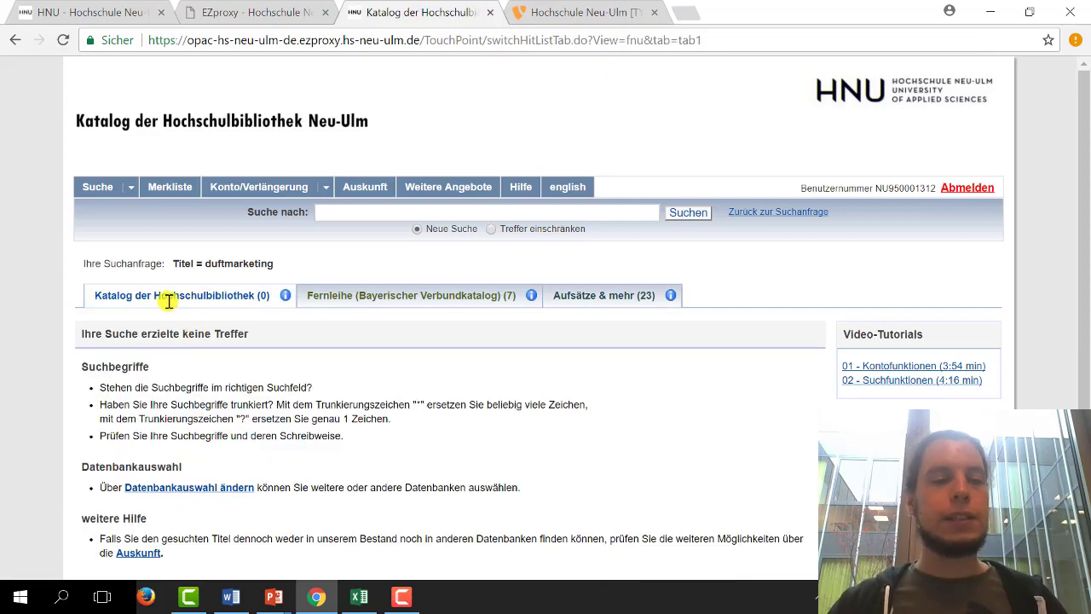
left_click_drag(100, 297, 155, 296)
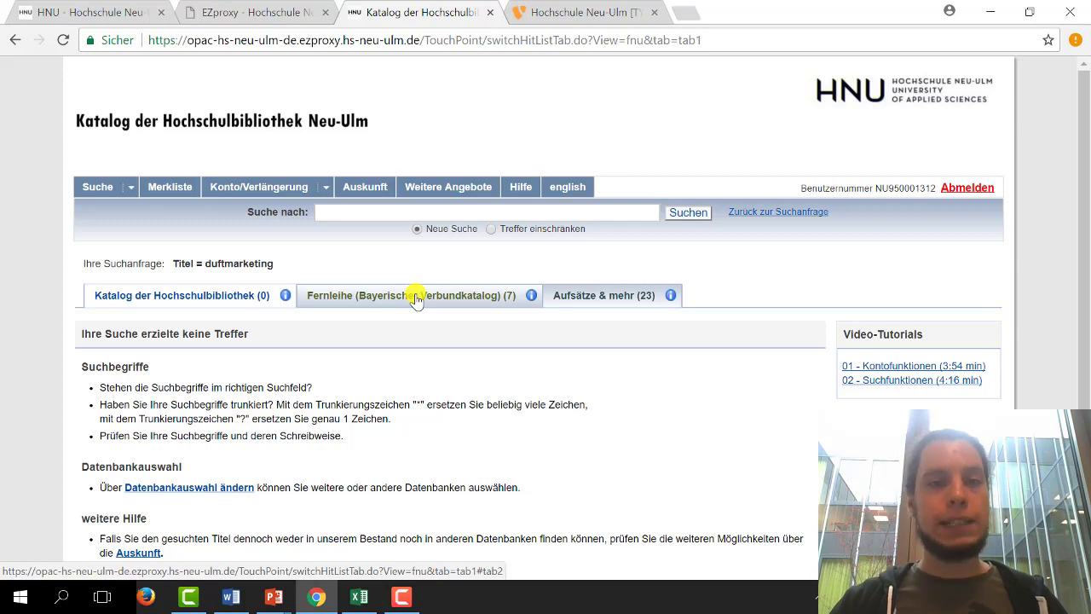
Step: Close the library catalogue, return to the HNU Datenbanken page and set its zoom to 100 %
left_click(491, 13)
left_click(95, 13)
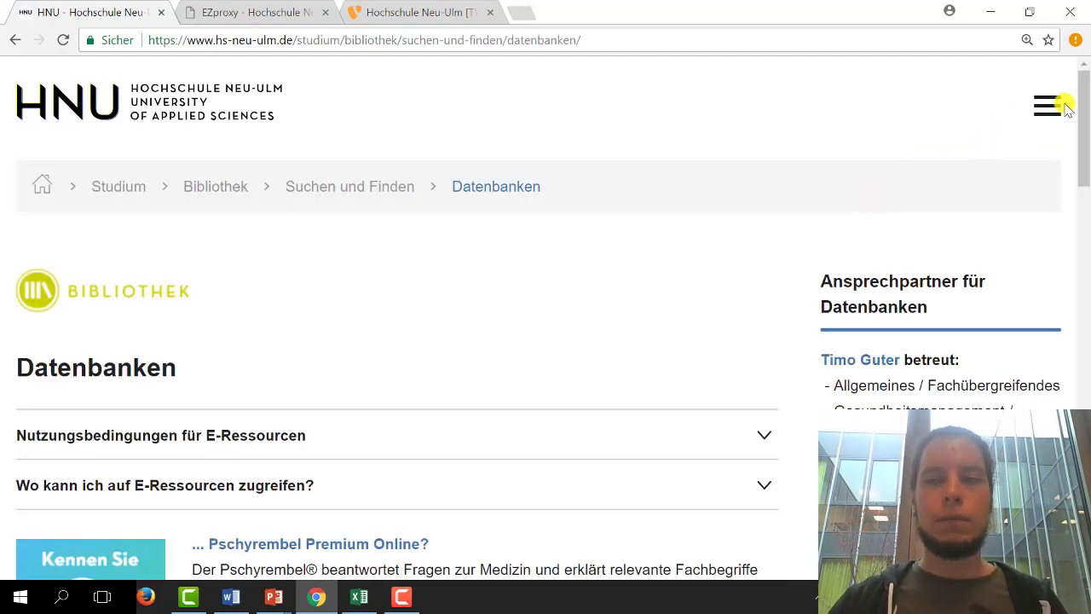
key("ctrl+minus")
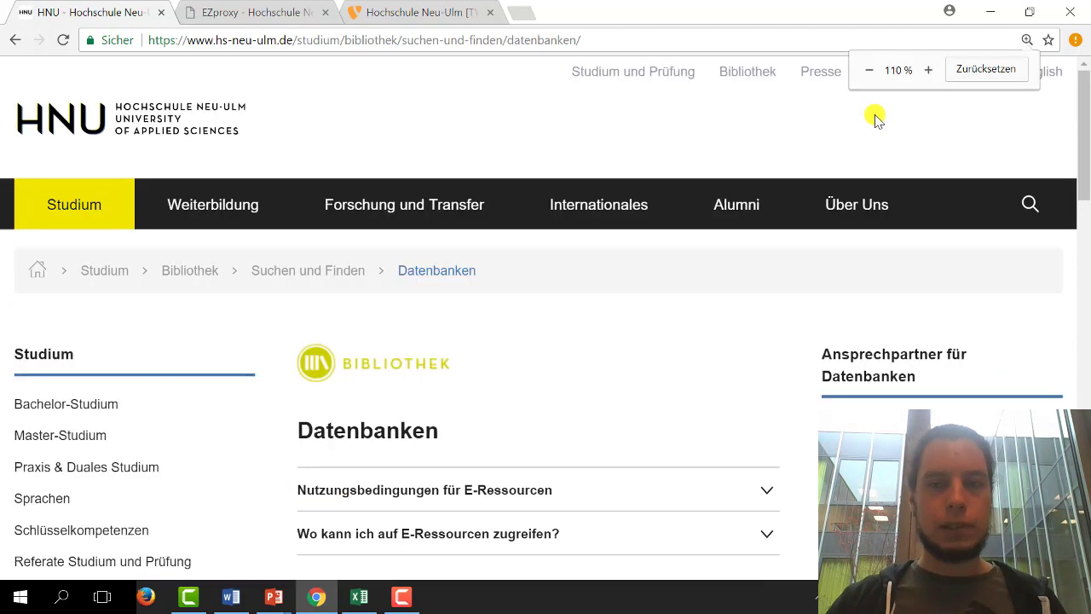
key("ctrl+minus")
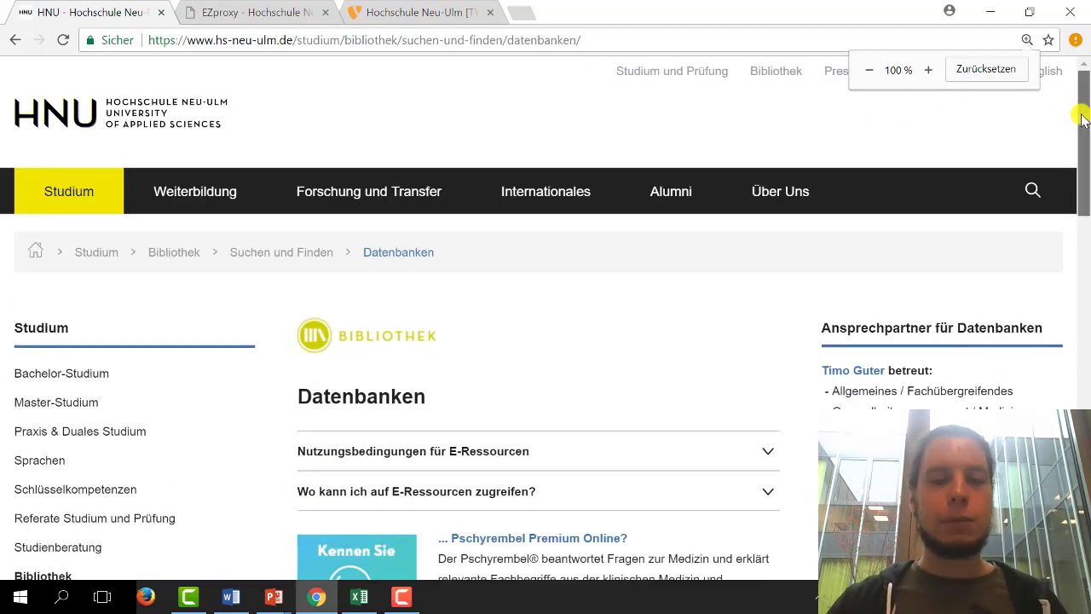
Step: Expand the Wirtschaftswissenschaften (Top-Datenbanken) section in the list of licensed databases
left_click_drag(1081, 118, 991, 195)
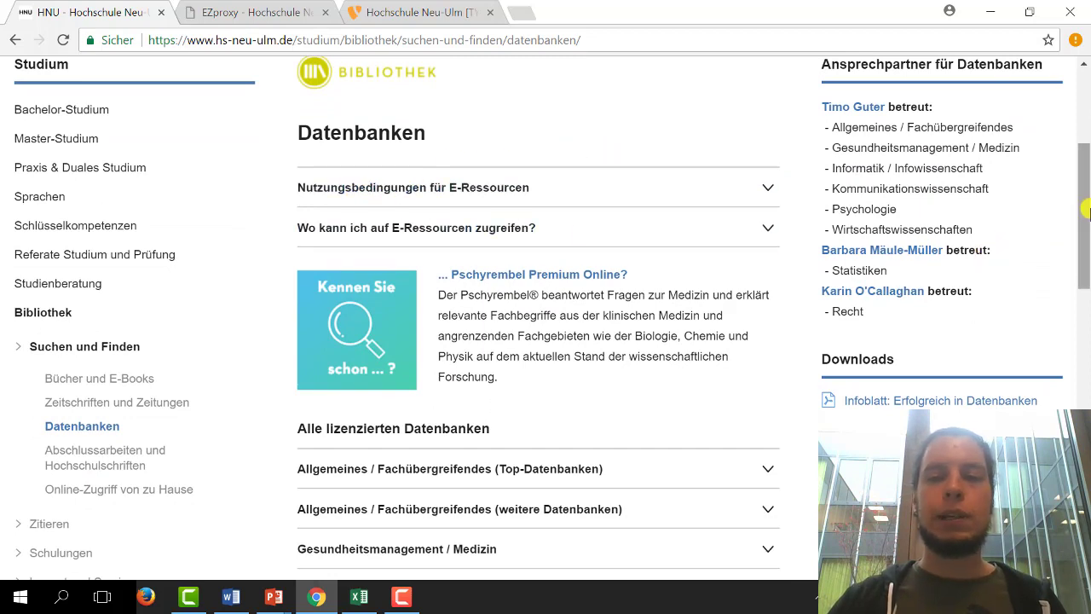
left_click_drag(1082, 205, 1078, 302)
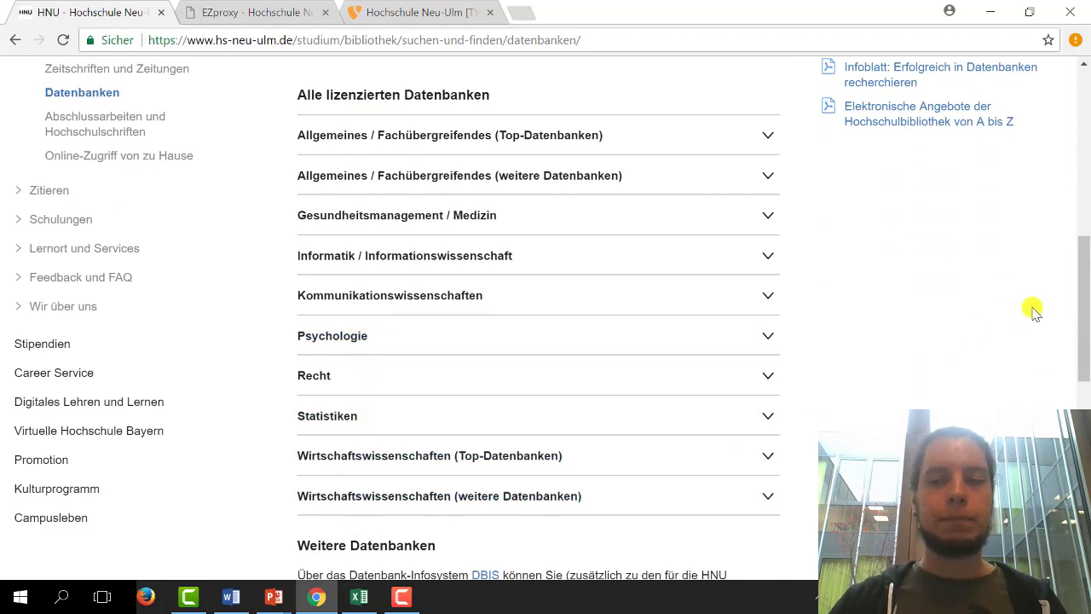
left_click_drag(1085, 286, 1081, 329)
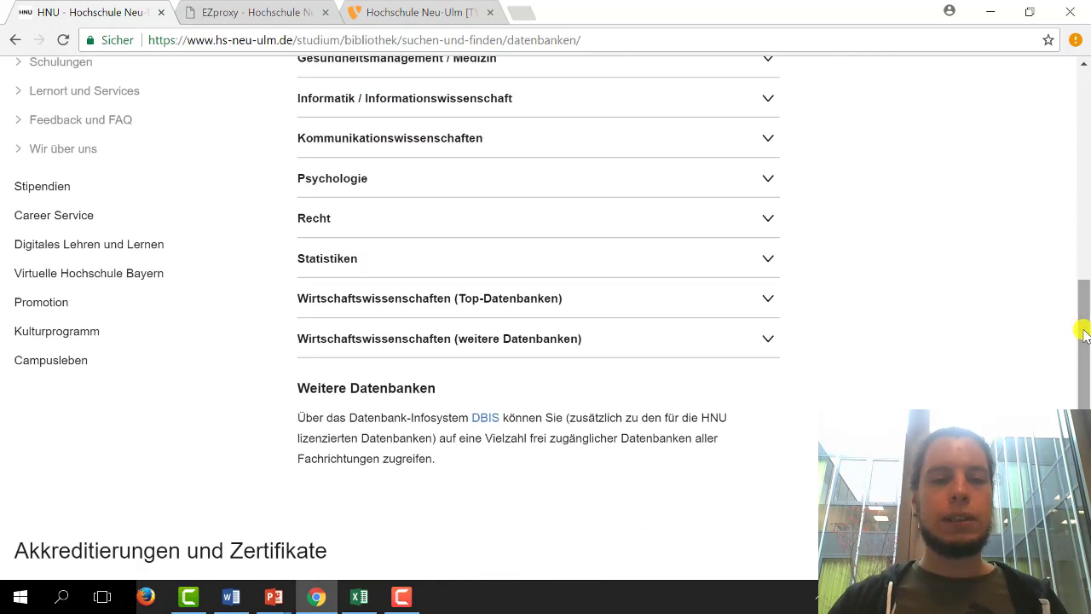
left_click(499, 300)
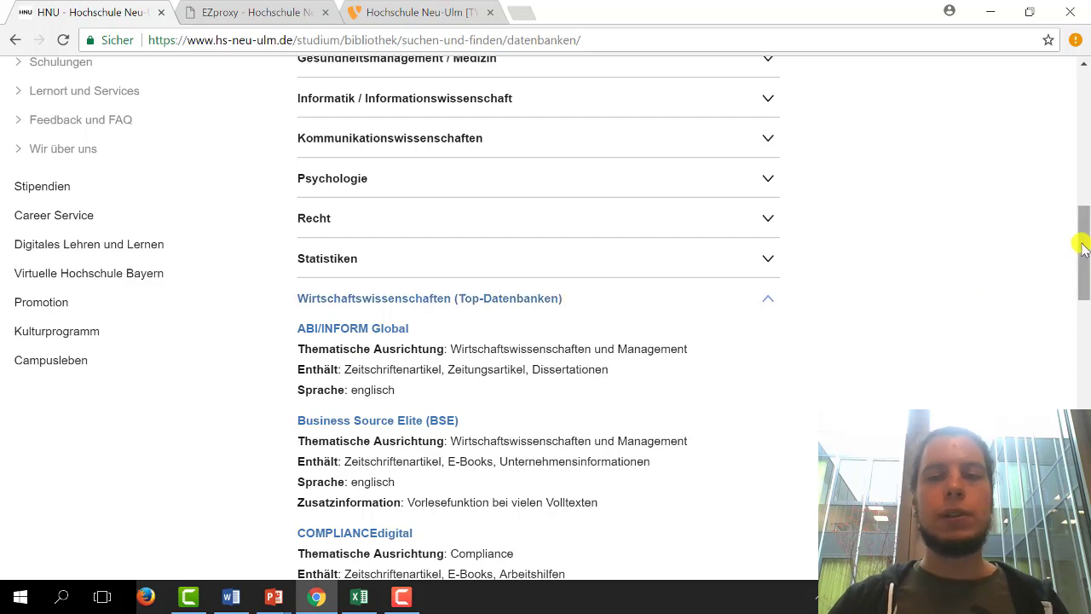
Step: Examine the subject focus of OECD iLibrary and NWB Datenbank and the content type of The New Palgrave Dictionary of Economics
left_click_drag(1083, 248, 1085, 282)
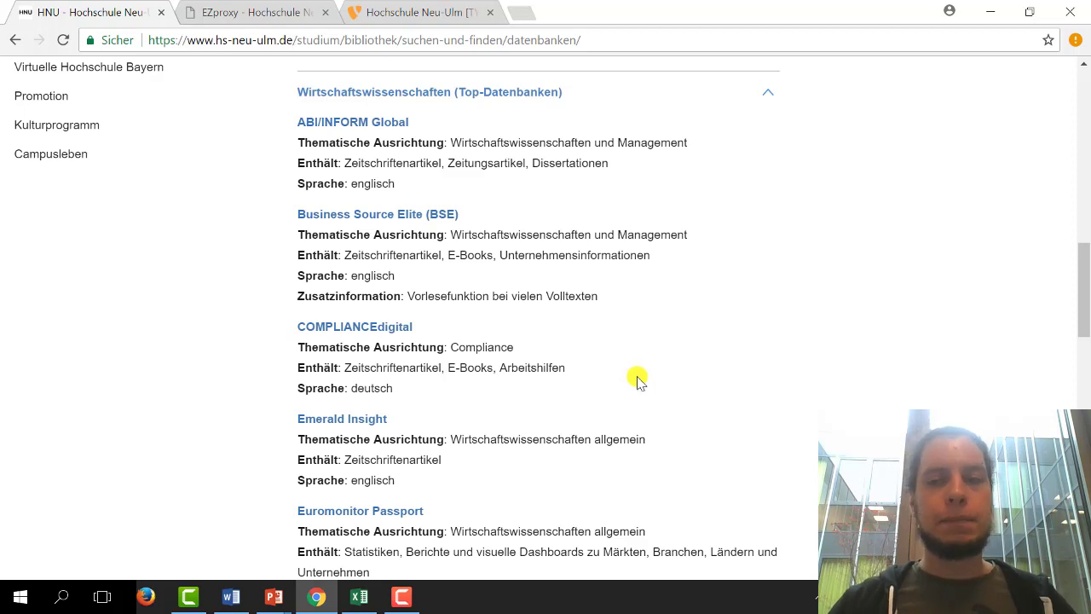
left_click_drag(1084, 312, 1086, 421)
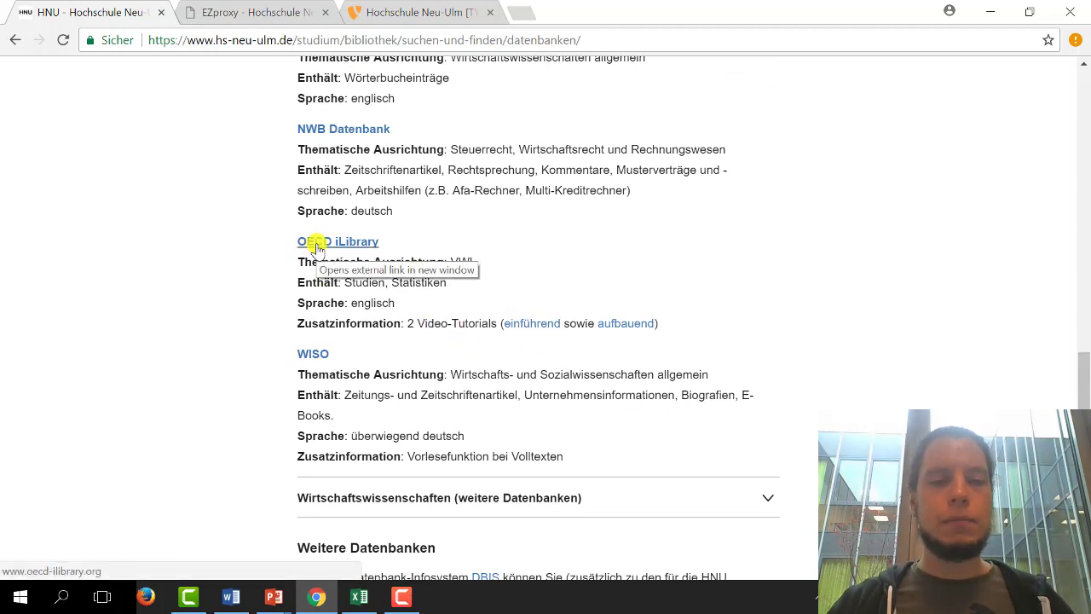
left_click_drag(451, 261, 507, 270)
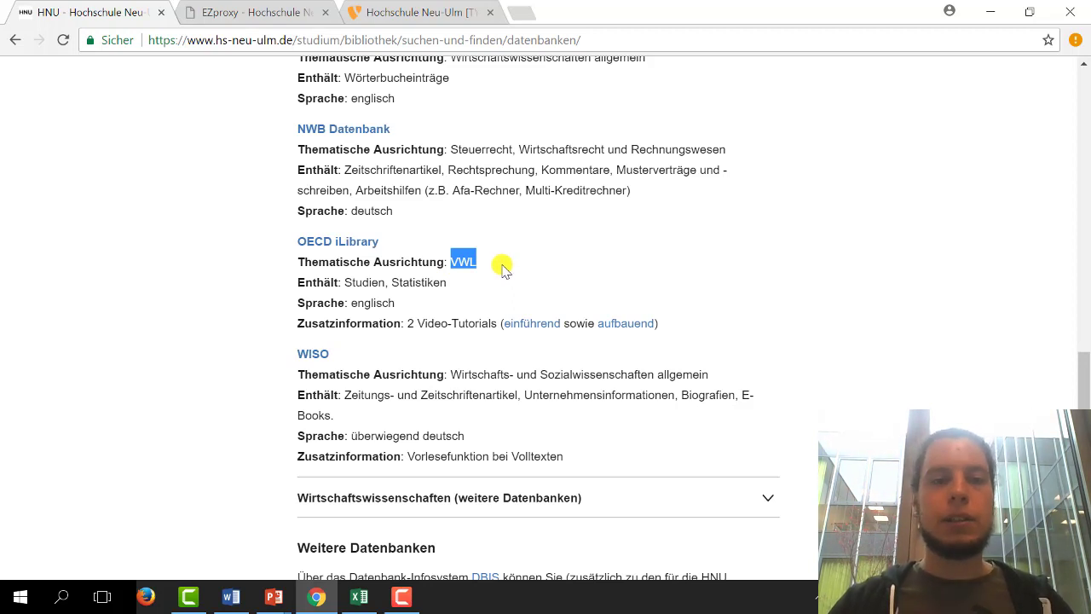
left_click_drag(449, 150, 745, 169)
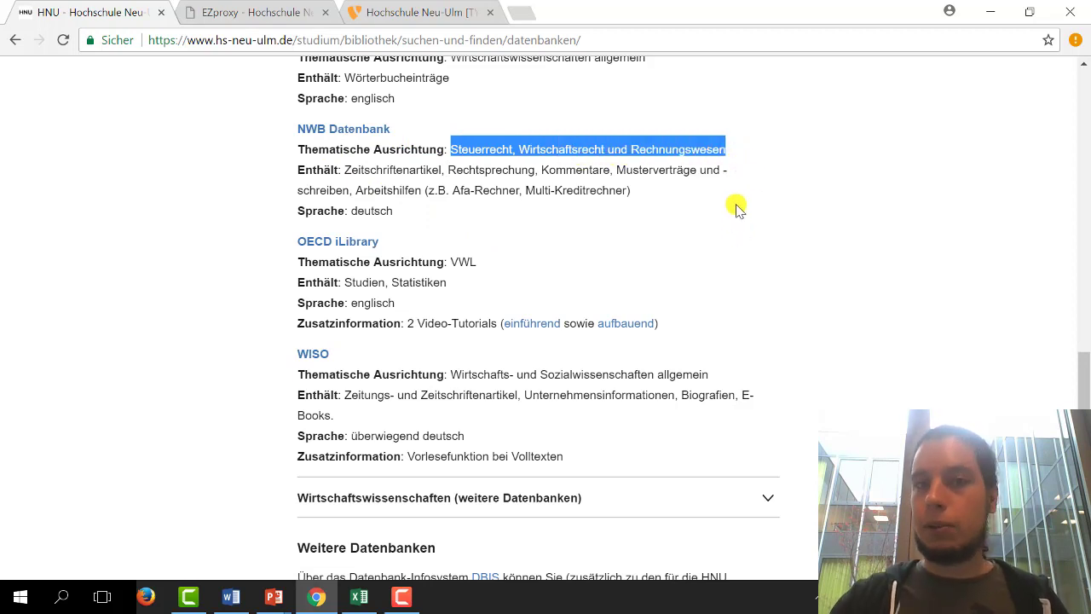
left_click_drag(1084, 400, 1022, 361)
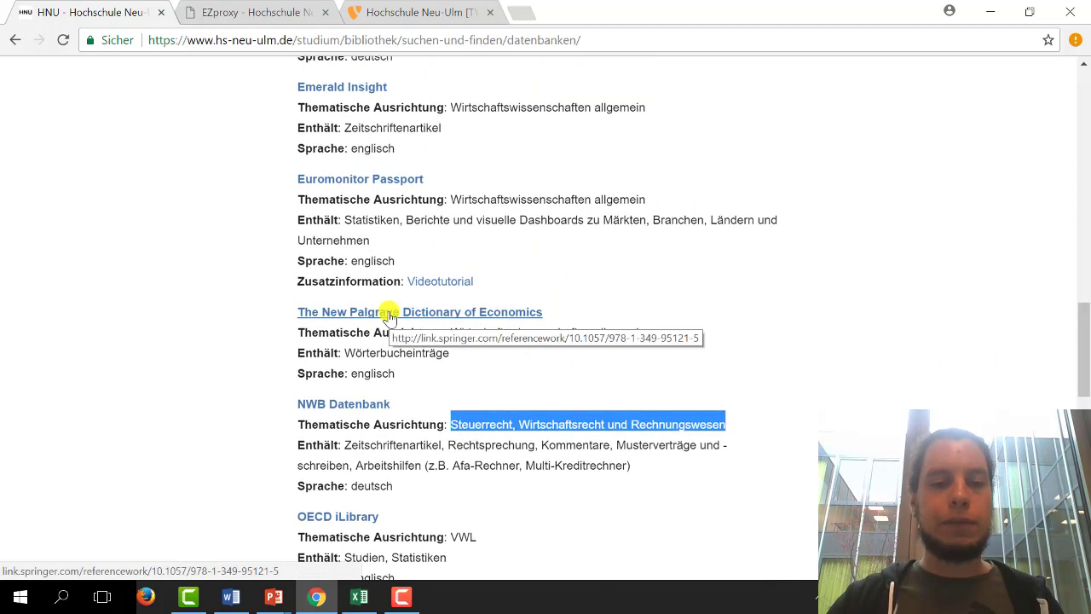
left_click_drag(346, 351, 470, 359)
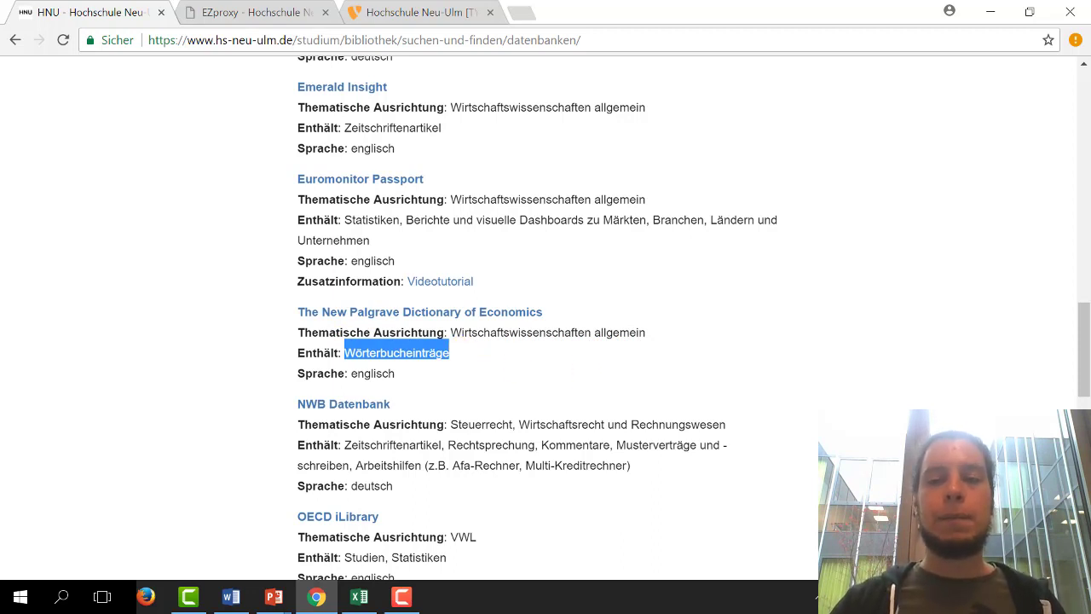
Step: Examine the subject focus and content types of ABI/INFORM Global, and compare the entries for Business Source Elite, Emerald Insight and WISO
left_click_drag(1086, 372, 1084, 297)
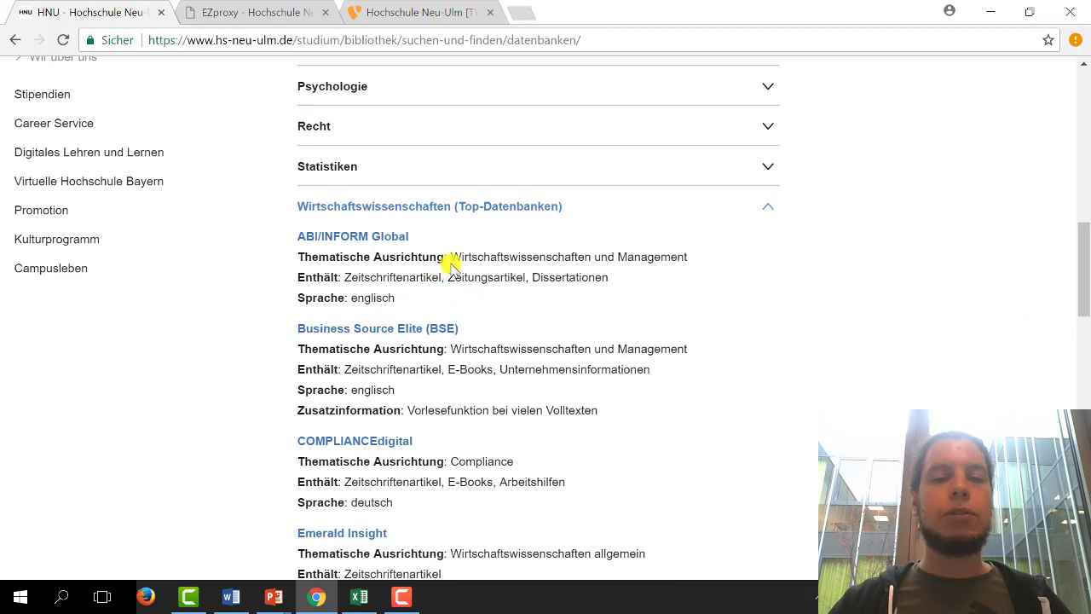
left_click_drag(470, 256, 689, 255)
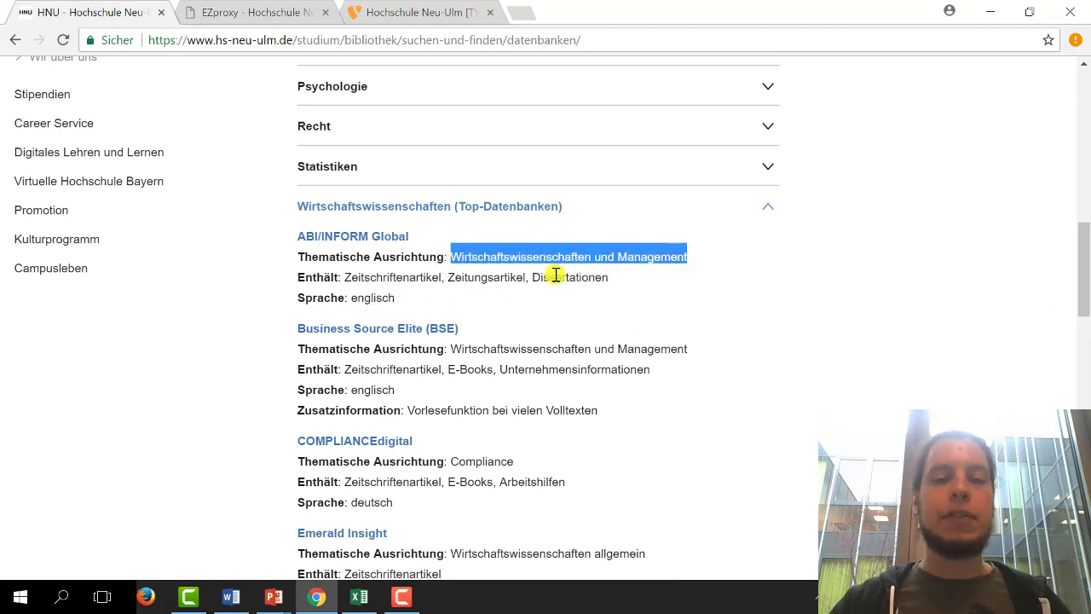
left_click(341, 277)
left_click_drag(354, 276, 447, 276)
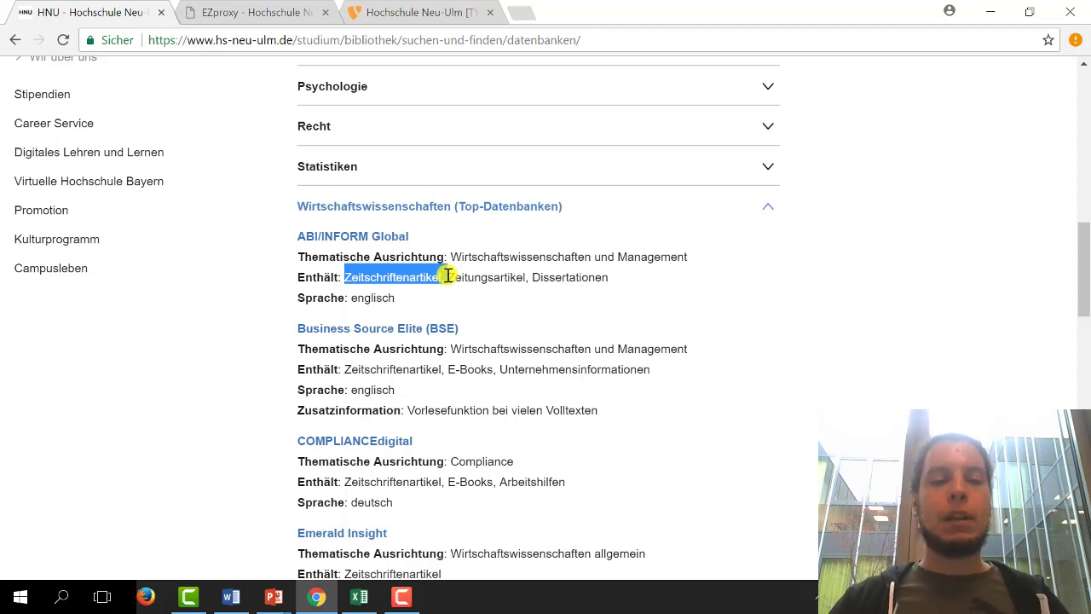
left_click(322, 271)
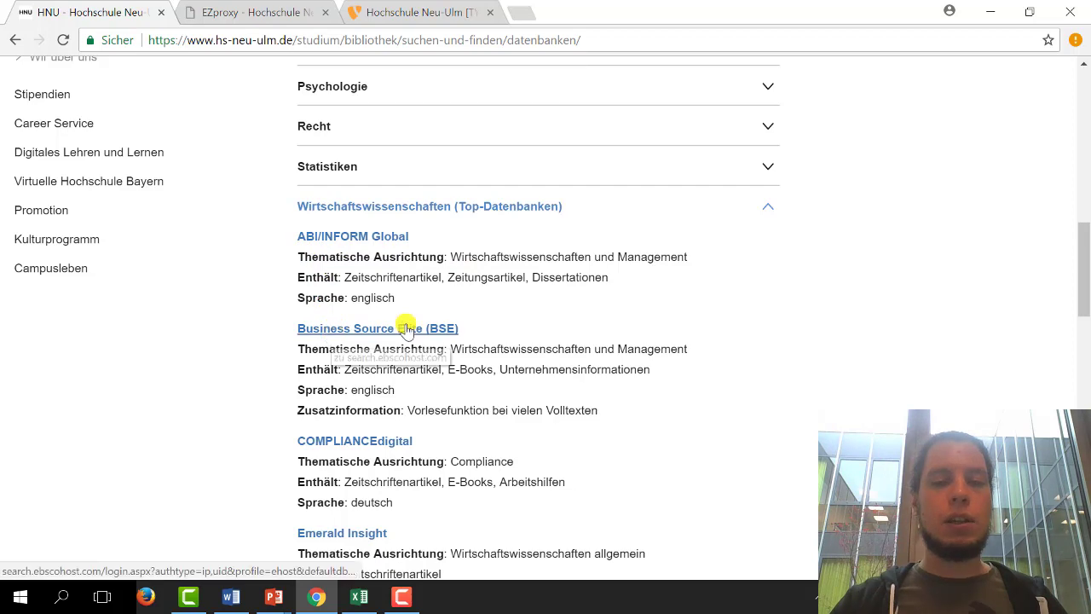
left_click_drag(1081, 262, 1081, 295)
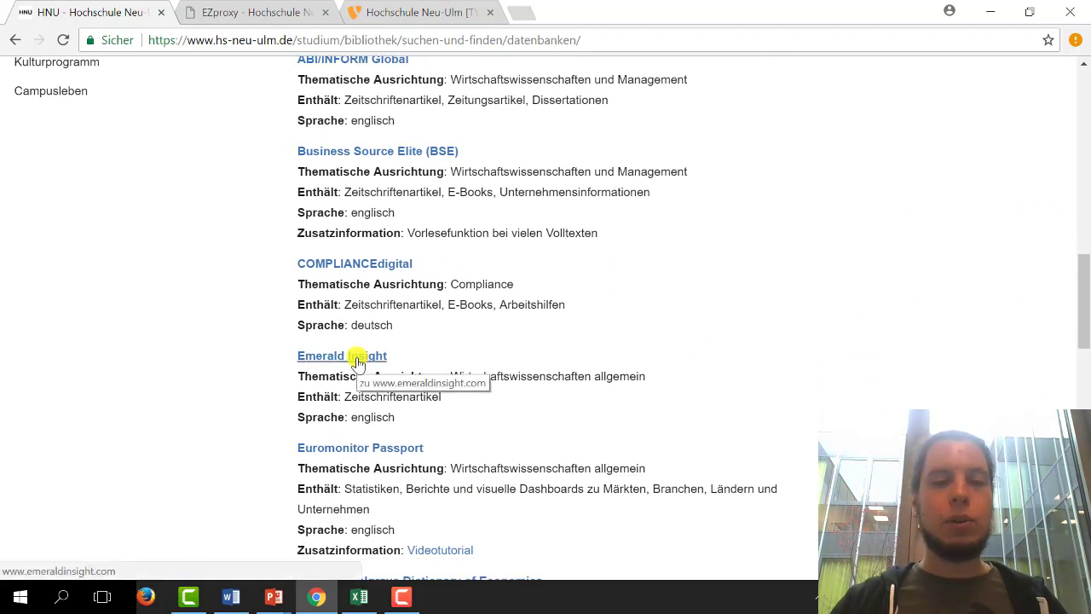
left_click_drag(1081, 292, 1085, 425)
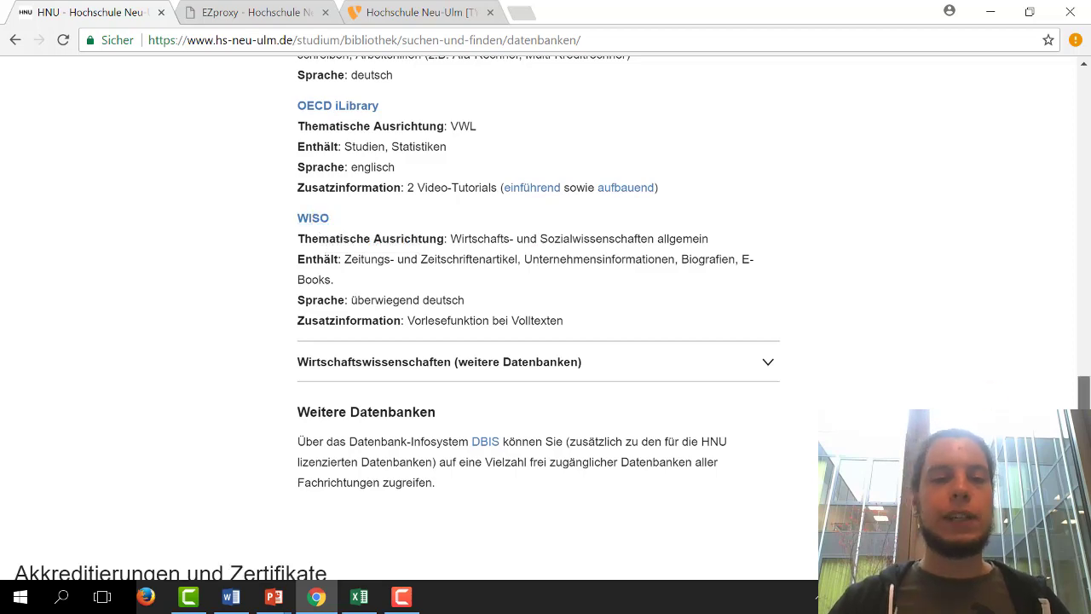
left_click_drag(1069, 443, 1066, 295)
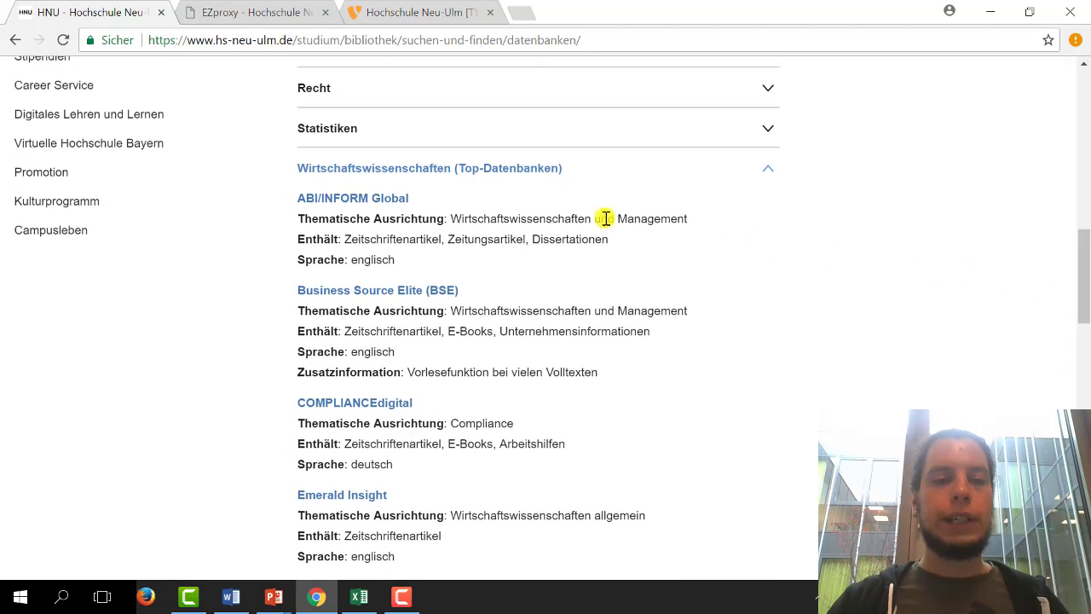
Step: Open the ABI/INFORM Global database, accept its cookies and close the cookie notice
left_click(330, 200)
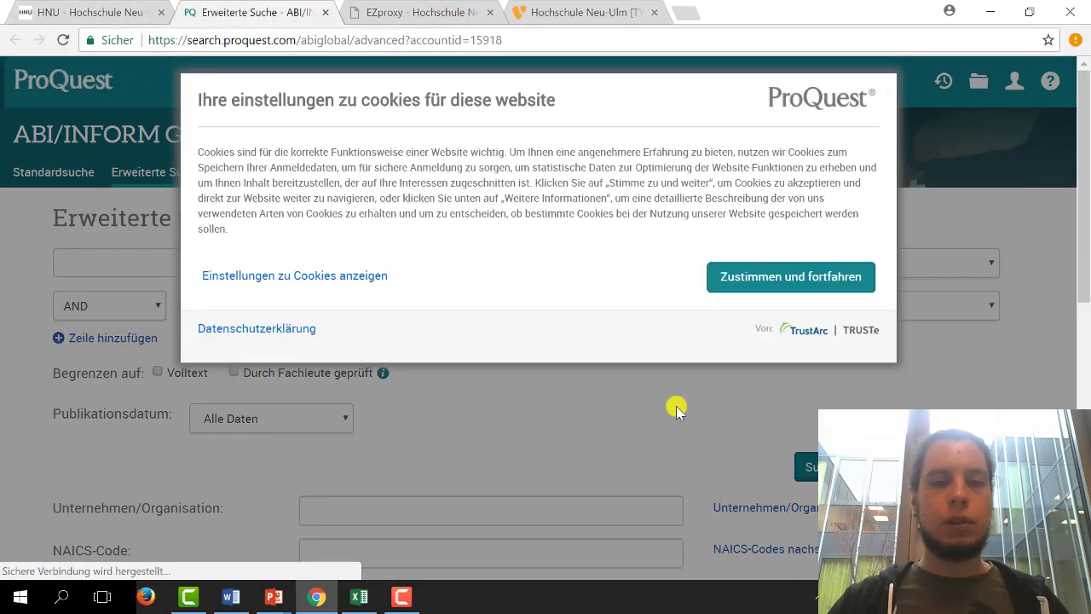
left_click(750, 277)
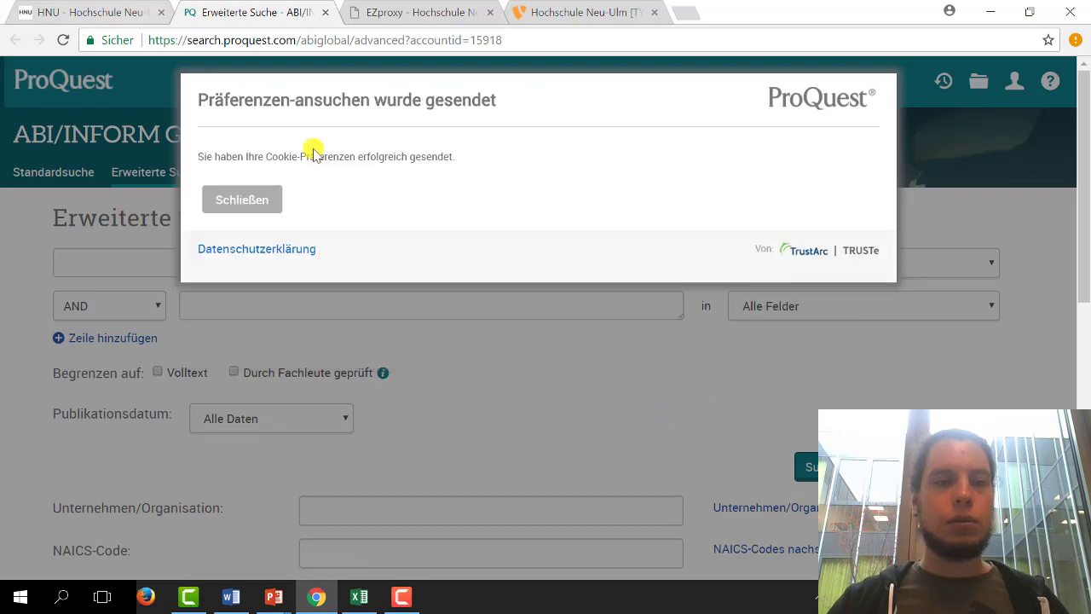
left_click(242, 200)
Step: Return to the HNU Datenbanken page and open the WISO database from the Wirtschaftswissenschaften top databases
left_click(80, 12)
left_click_drag(1084, 263, 1085, 356)
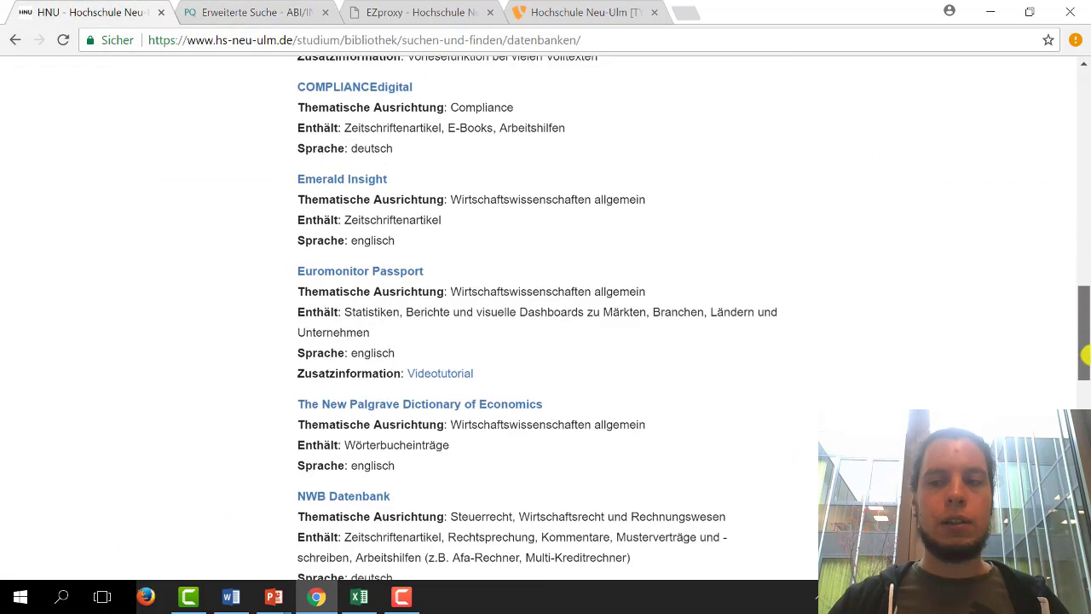
scroll(1085, 357, "down", 4)
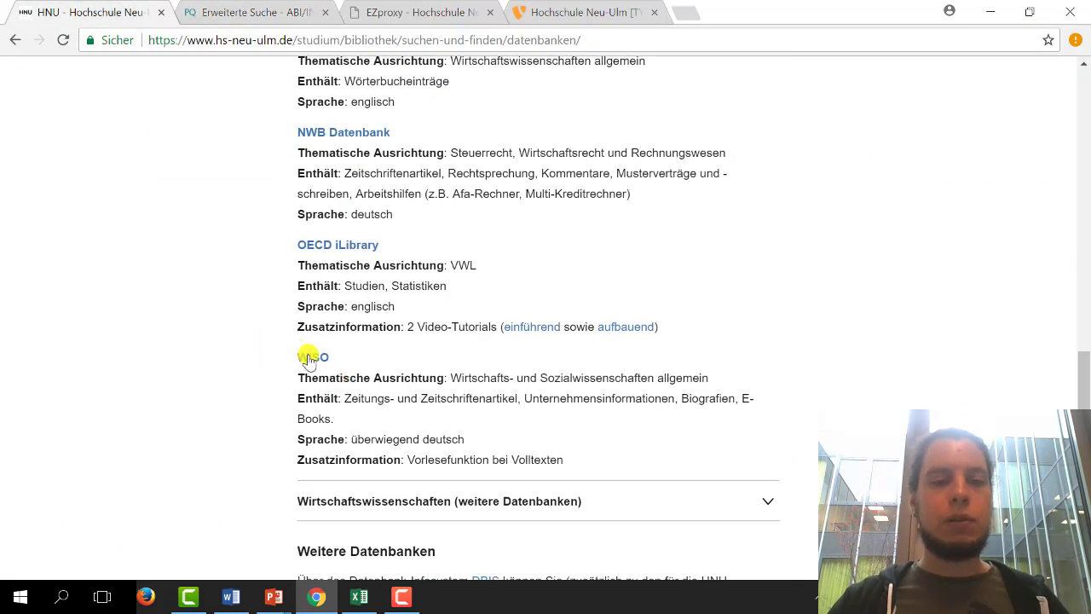
left_click(312, 357)
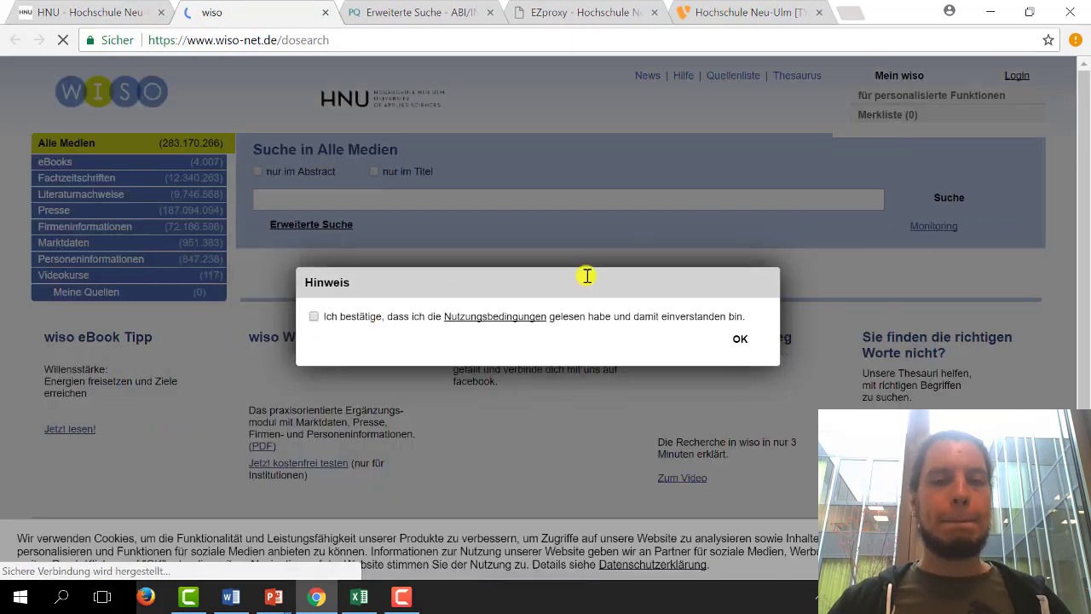
Step: Accept the WISO terms of use and search all media for duftmarketing
left_click(313, 317)
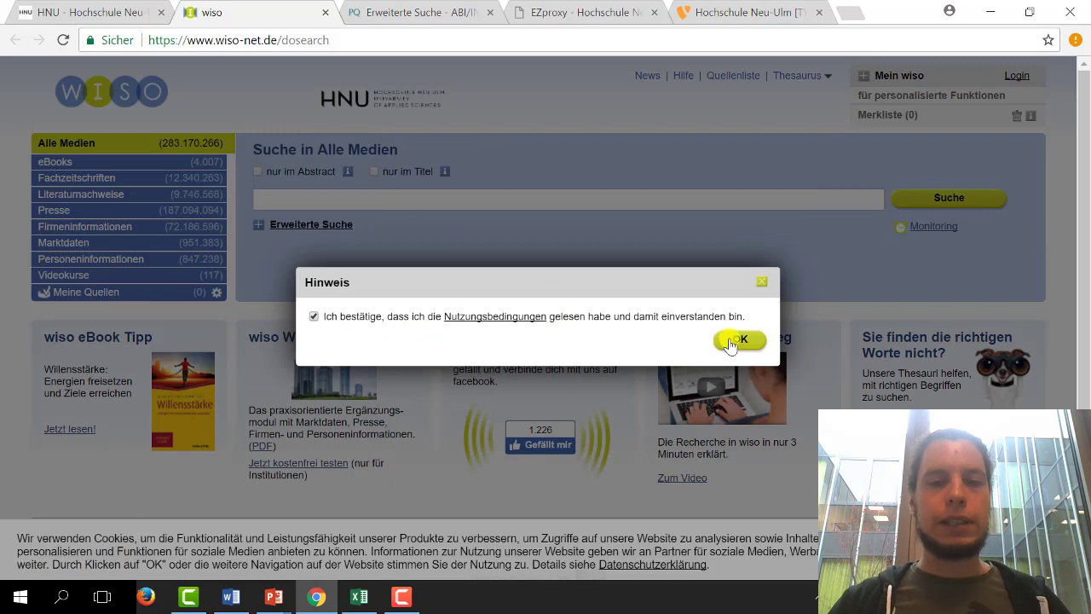
left_click(738, 340)
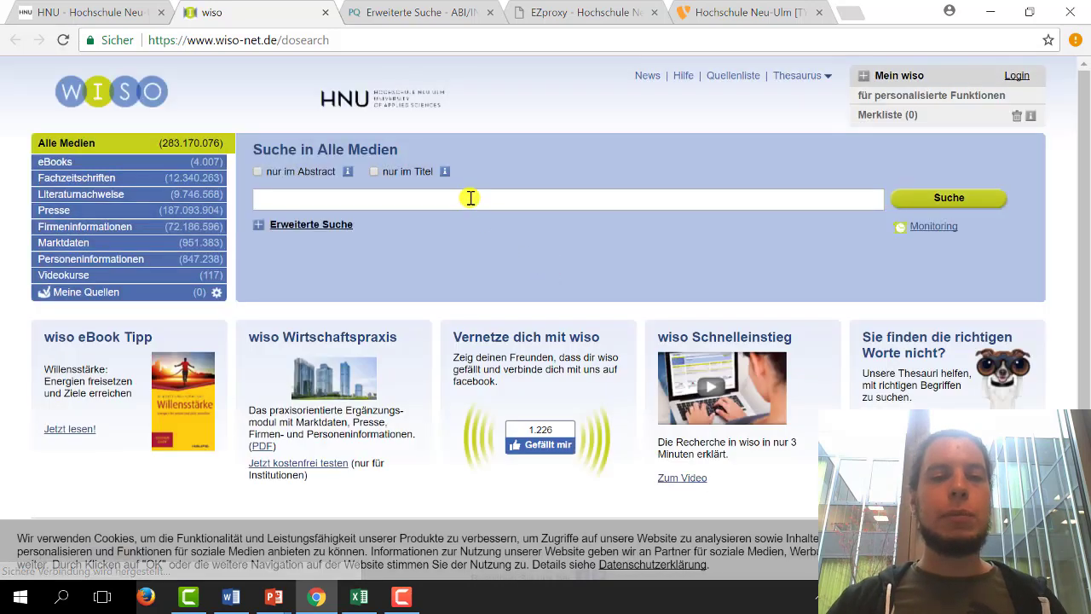
left_click(470, 197)
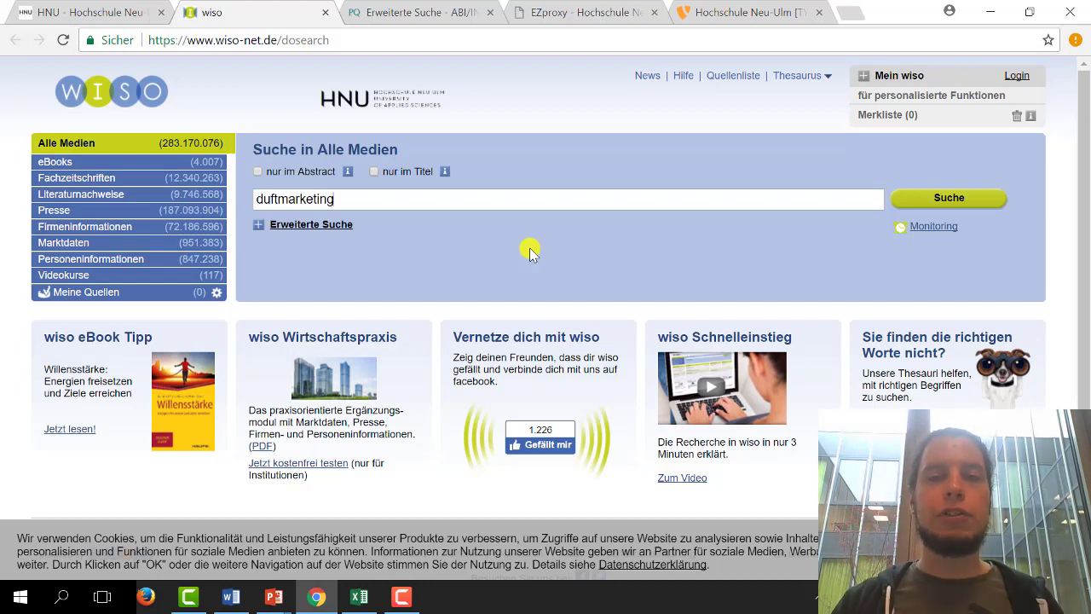
key("Return")
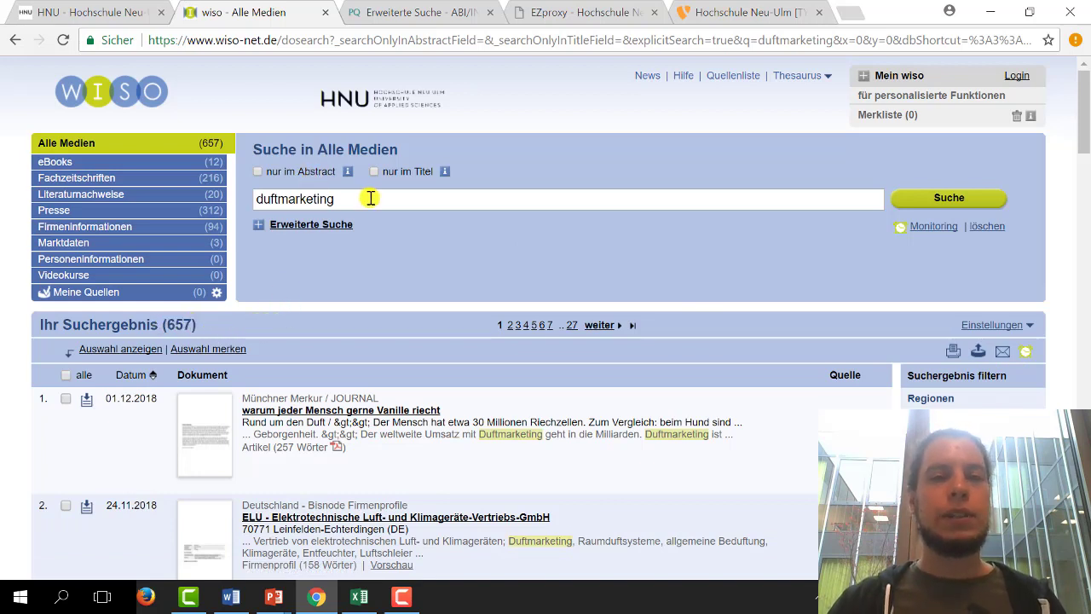
Step: Return to the HNU library website, open its Bibliothekskatalog and search the catalogue for marketing
left_click(103, 14)
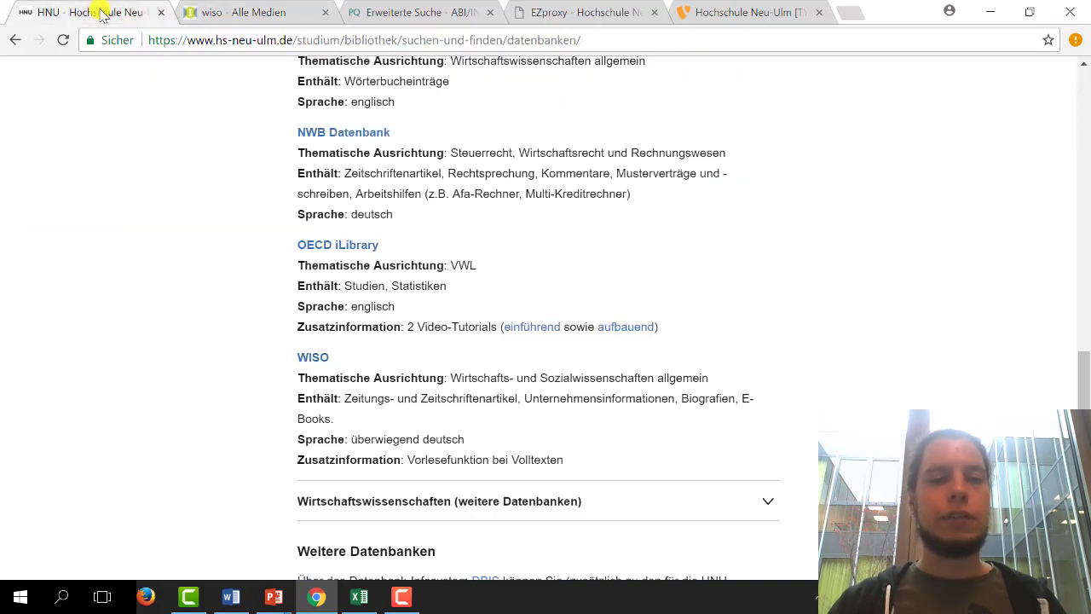
scroll(594, 249, "up", 15)
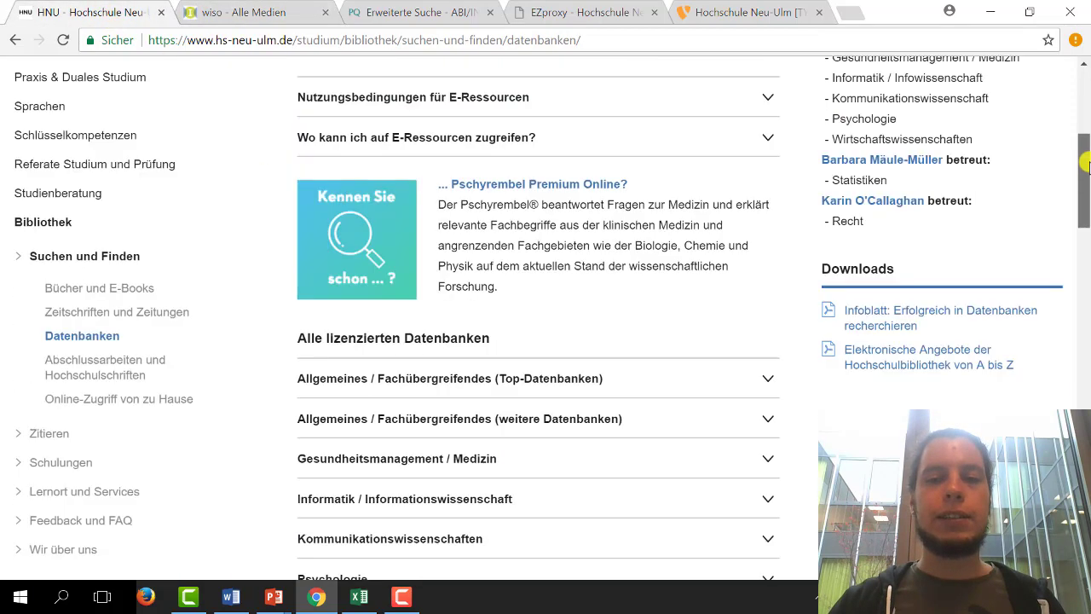
left_click(47, 474)
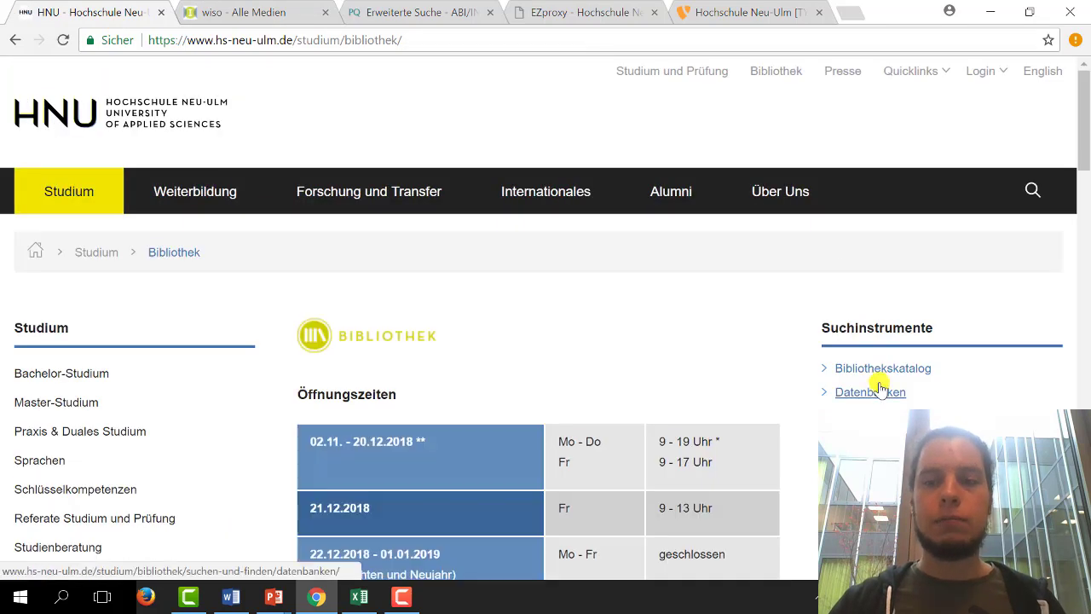
left_click(881, 366)
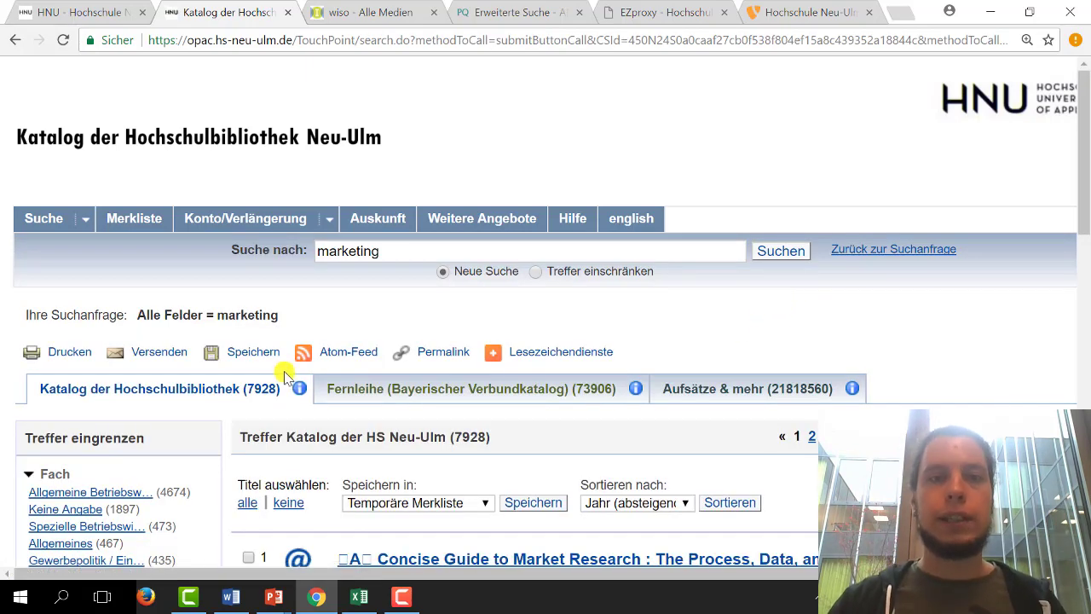
Step: Switch back to WISO, replace the query with marketing, run the search and return to the WISO start page
left_click(372, 12)
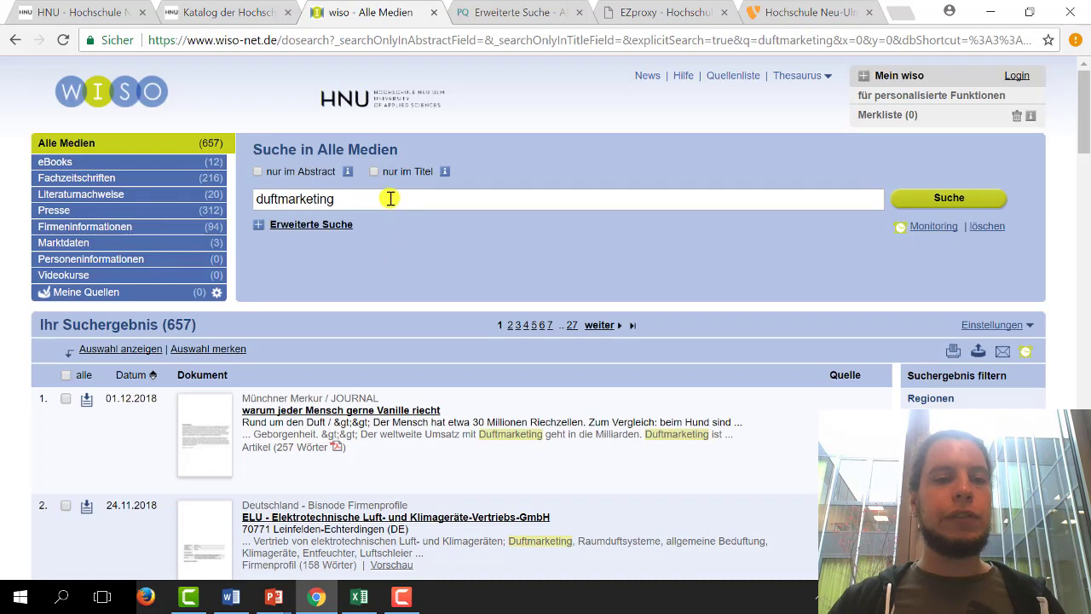
left_click_drag(390, 198, 239, 211)
type("m")
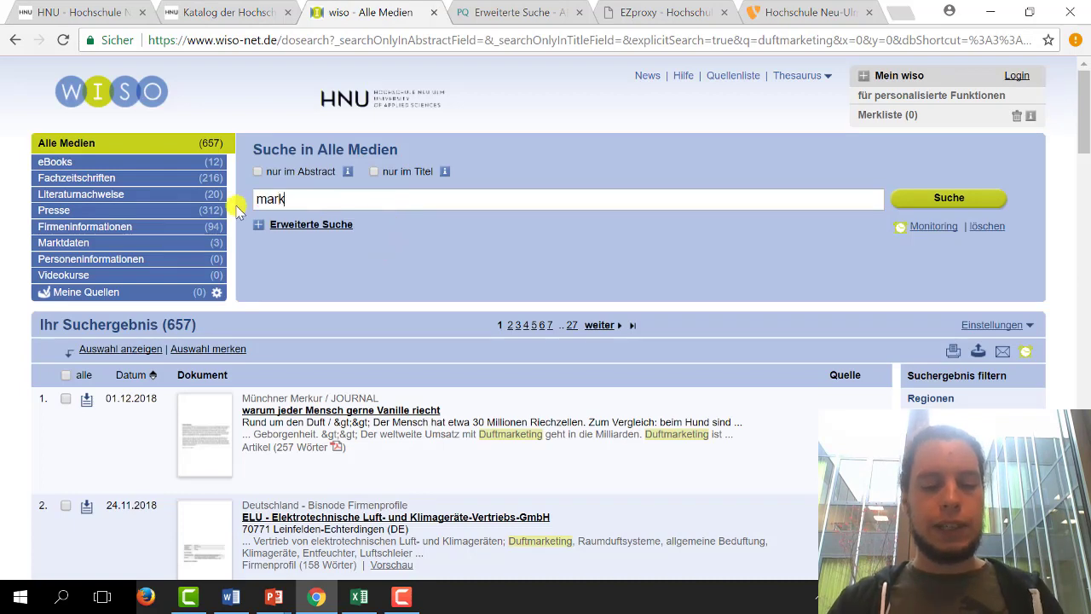
key("Return")
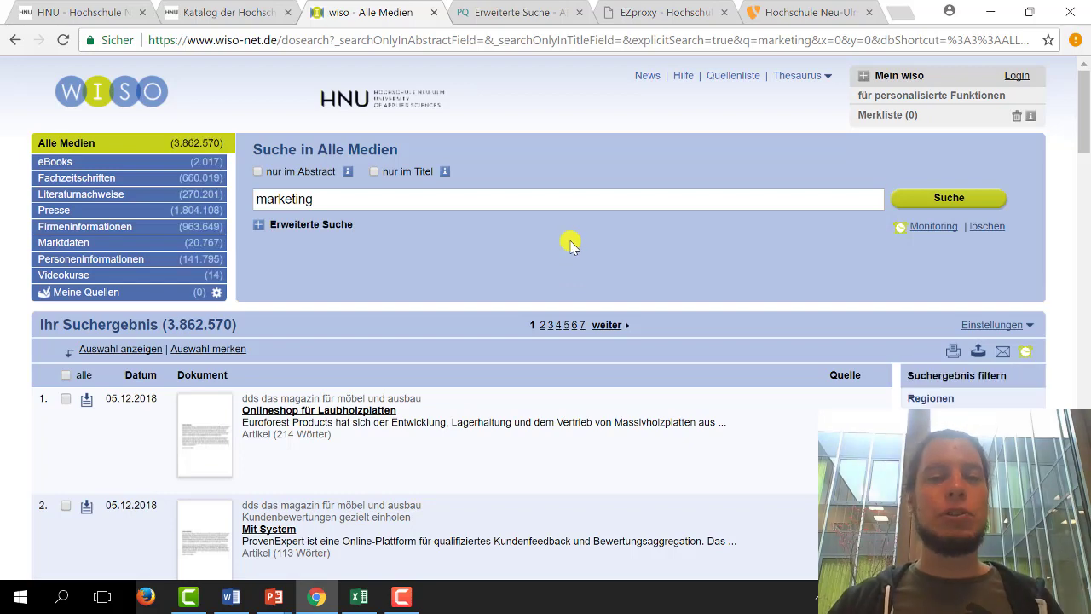
left_click(119, 96)
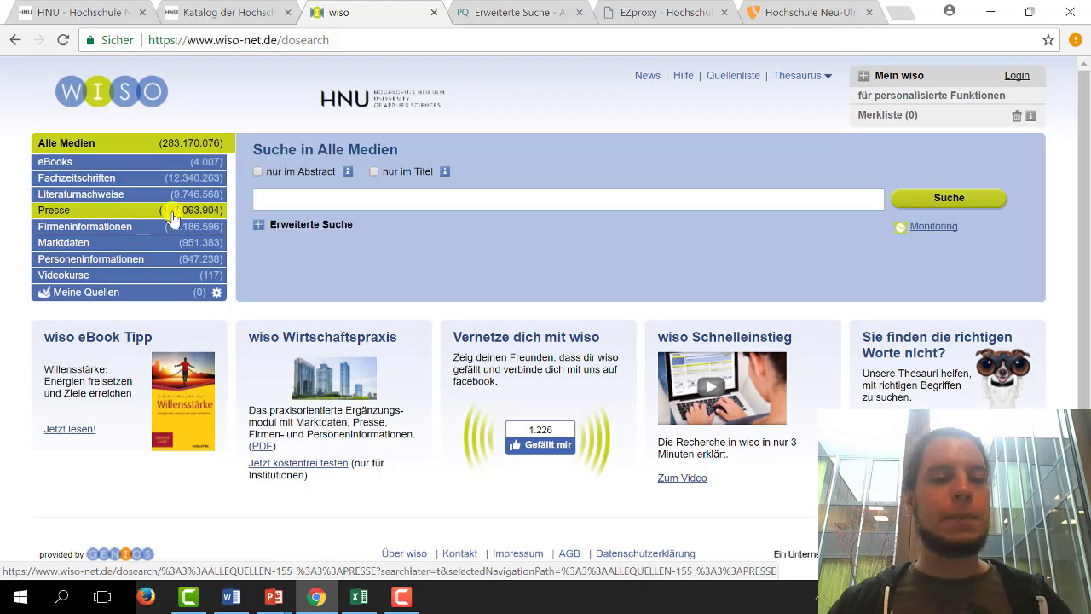
Step: Search ABI/INFORM Global for marketing across all fields and check the number of results
left_click(518, 15)
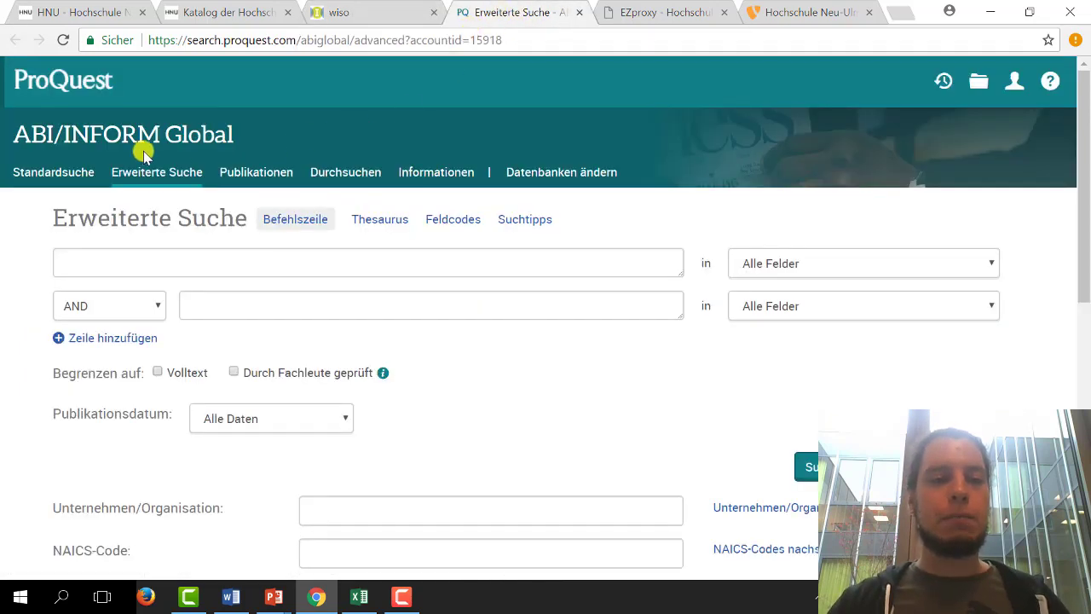
left_click(262, 265)
type("marketing")
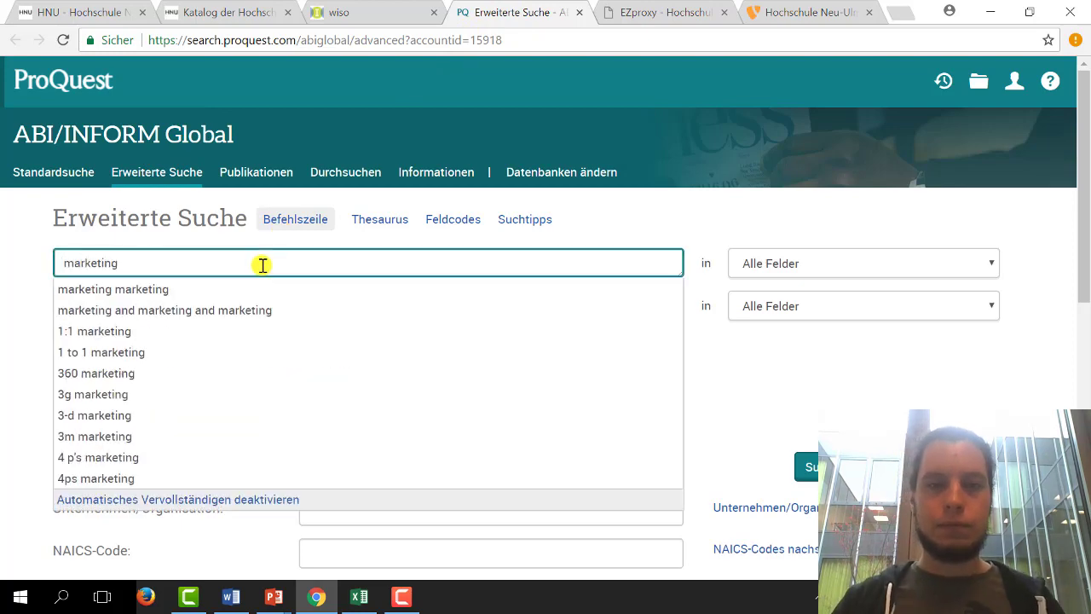
key("Return")
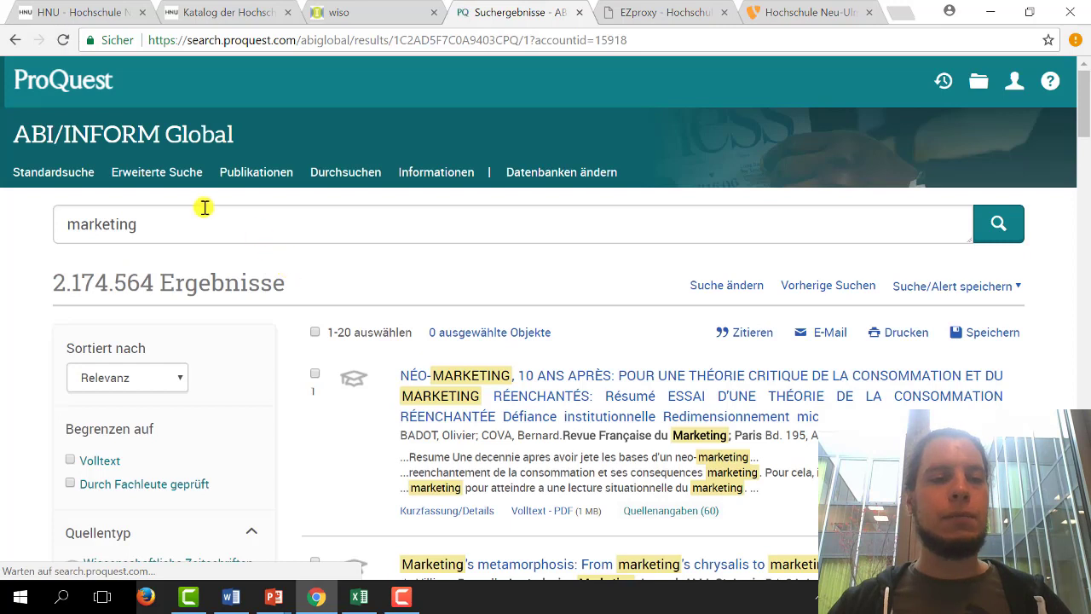
left_click_drag(57, 283, 157, 285)
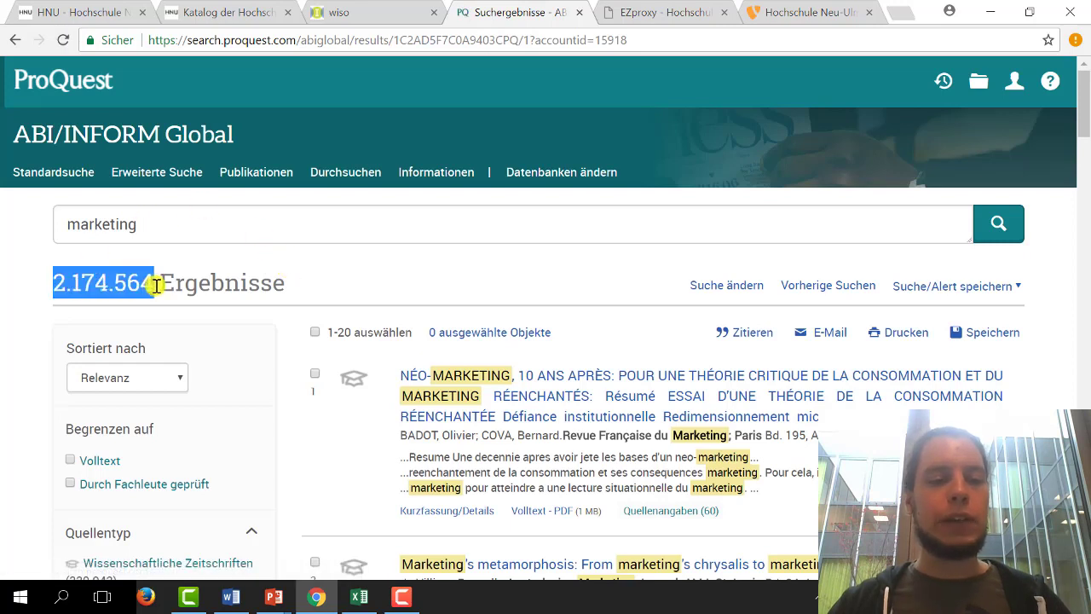
left_click(385, 288)
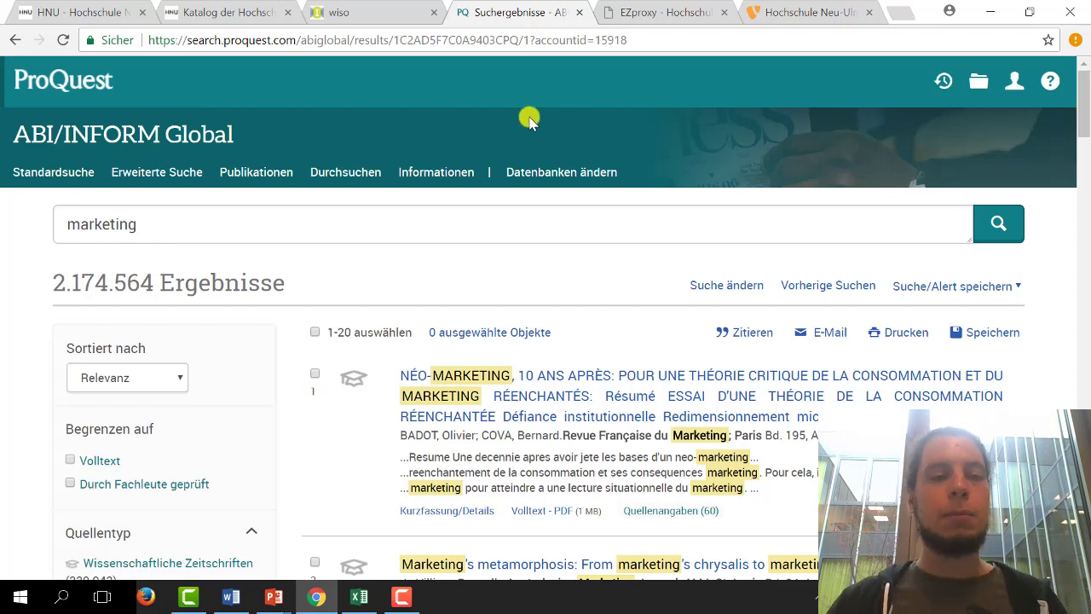
left_click(164, 228)
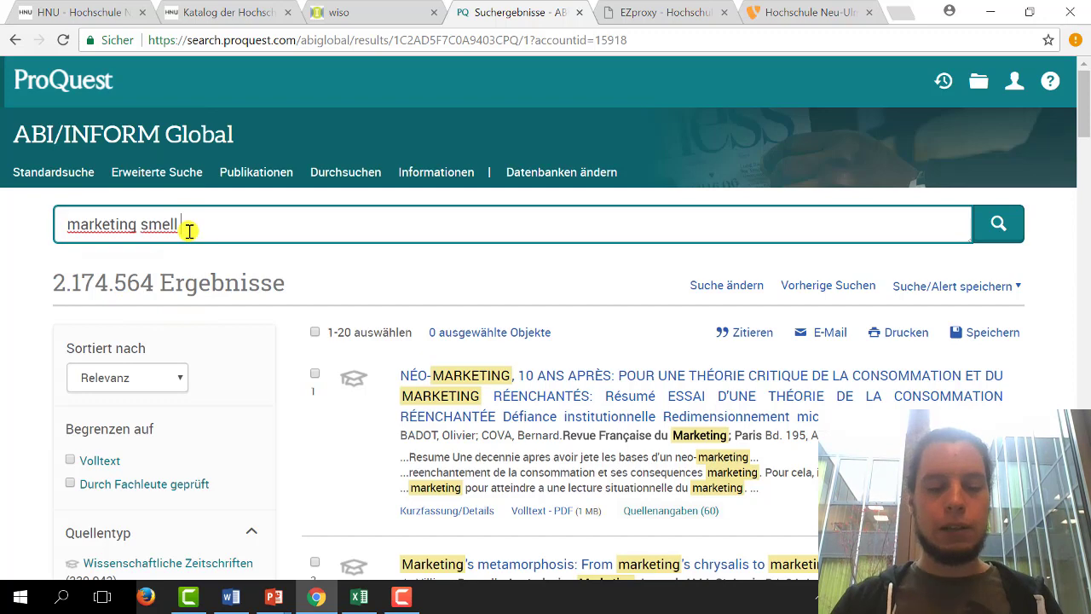
left_click(189, 230)
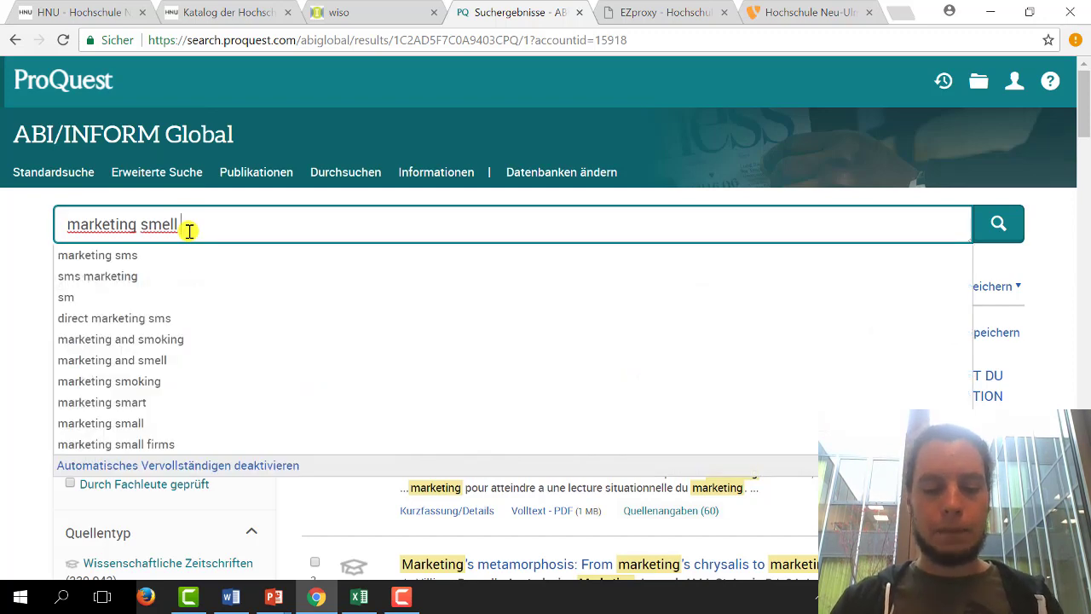
type("f")
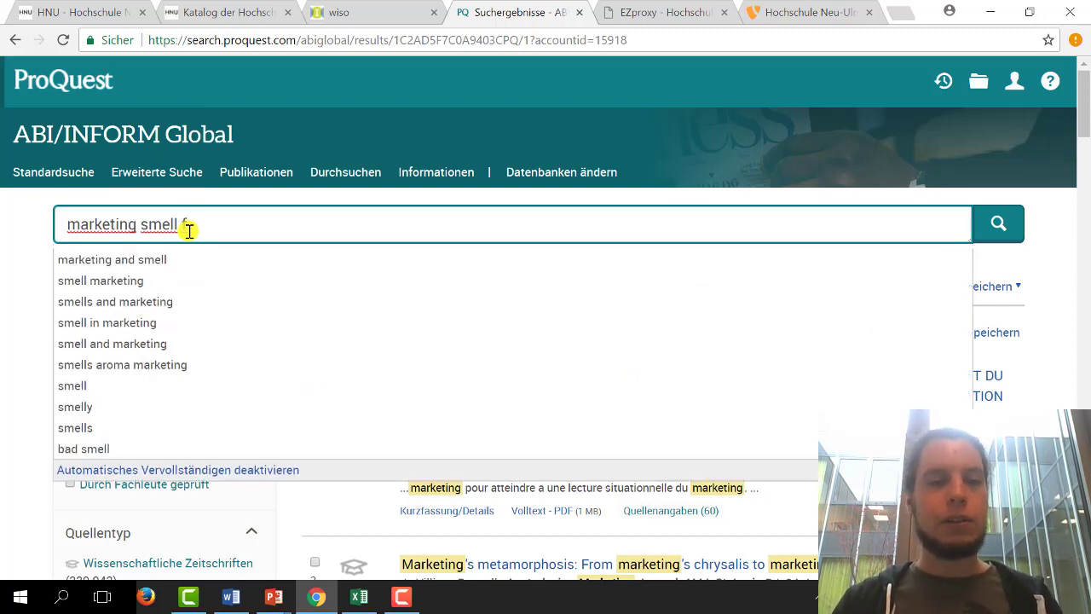
key("BackSpace")
key("BackSpace")
key("BackSpace")
key("BackSpace")
key("BackSpace")
key("BackSpace")
key("BackSpace")
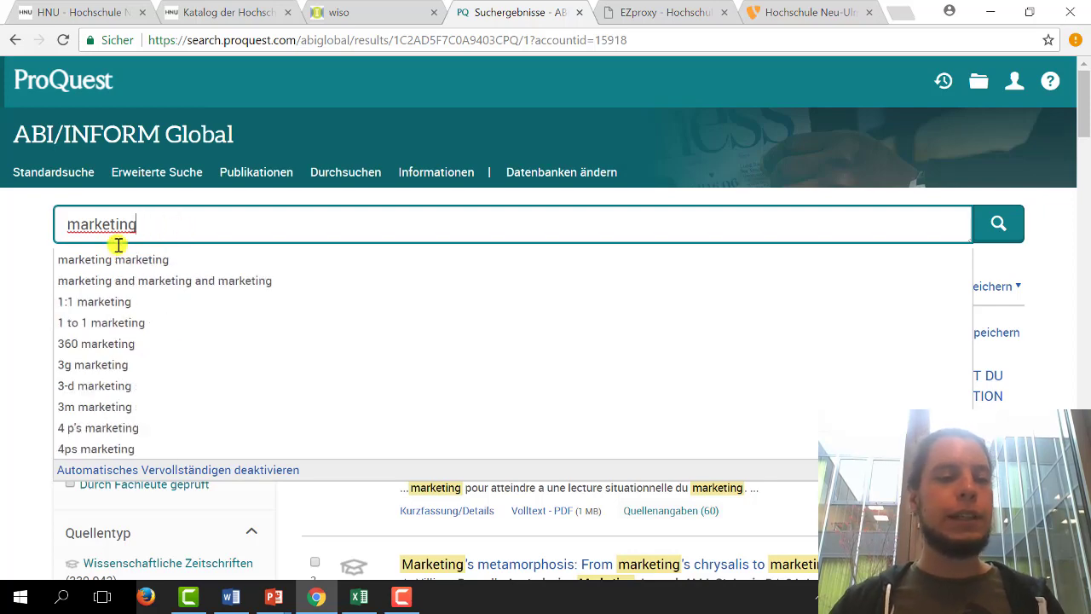
key("Return")
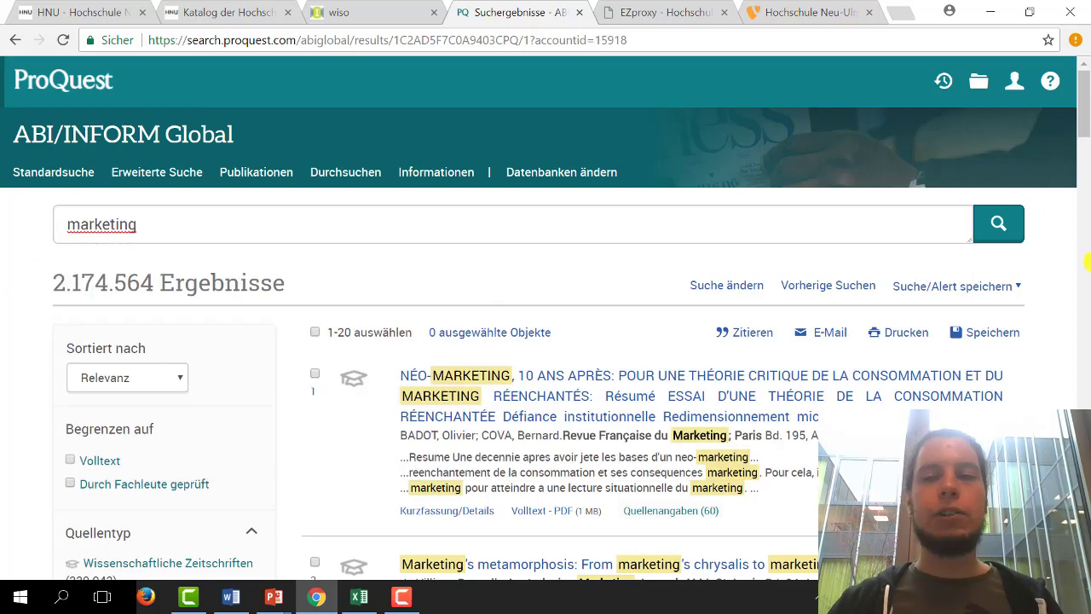
Step: Limit the ABI/INFORM Global results to Volltext and examine the full-text links of the entries
scroll(1084, 144, "down", 4)
scroll(1084, 145, "down", 1)
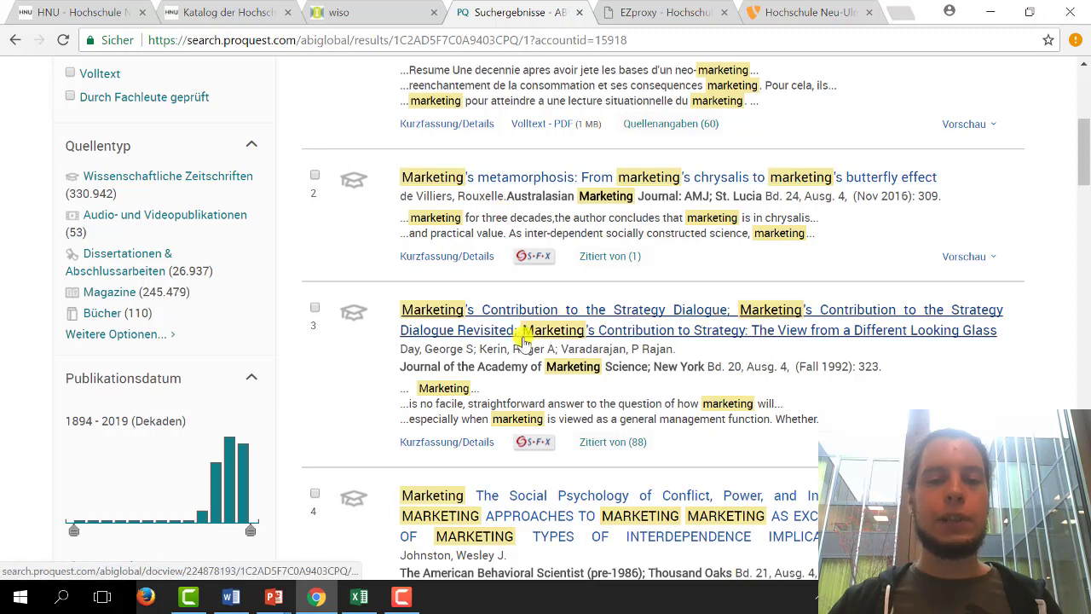
scroll(1085, 158, "up", 1)
scroll(1085, 158, "up", 2)
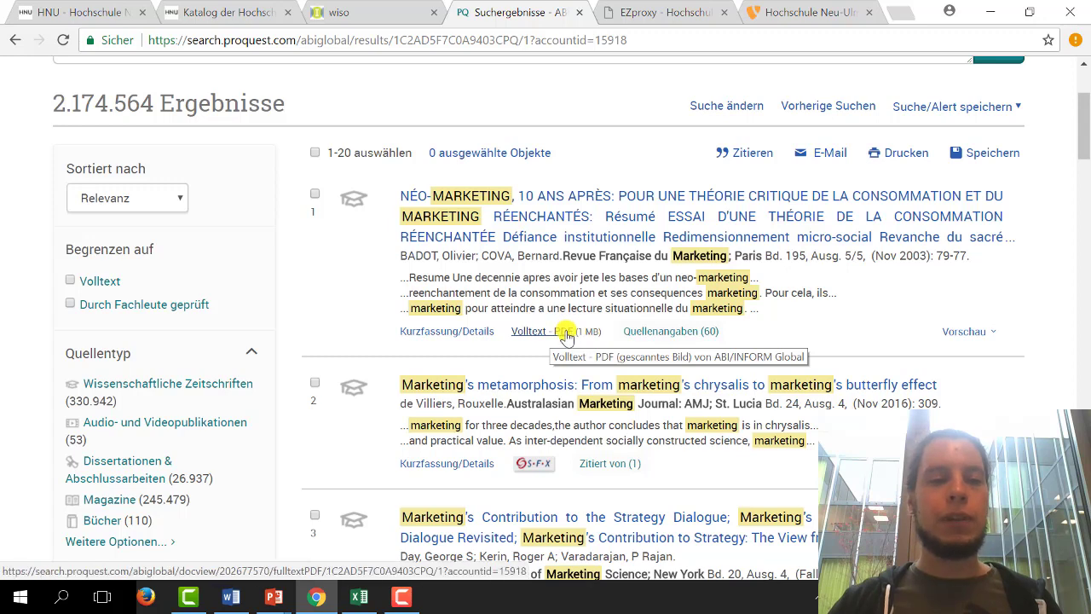
left_click(71, 281)
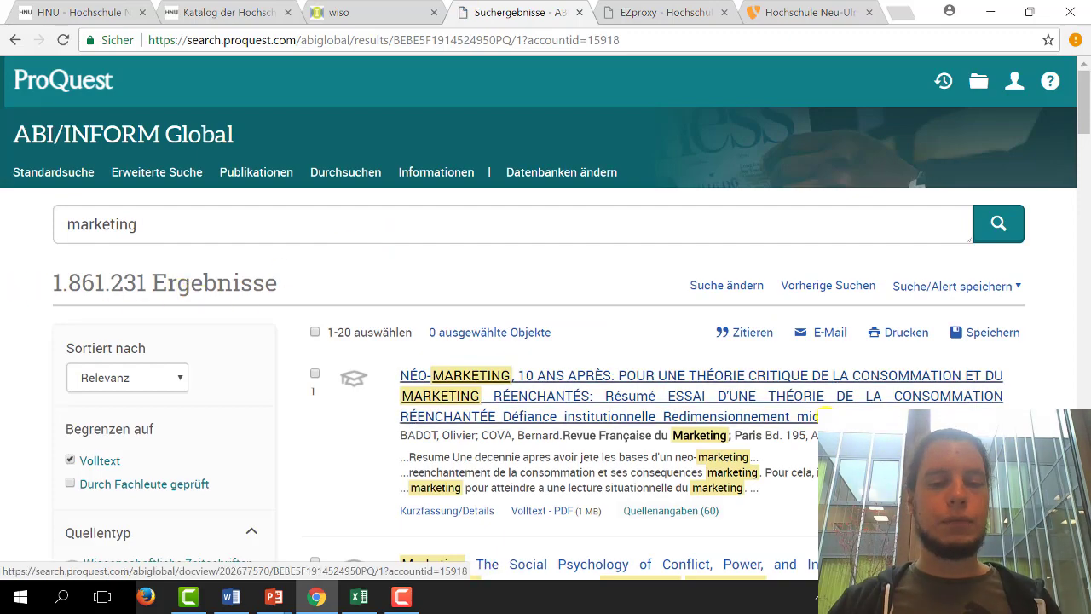
scroll(1076, 128, "down", 3)
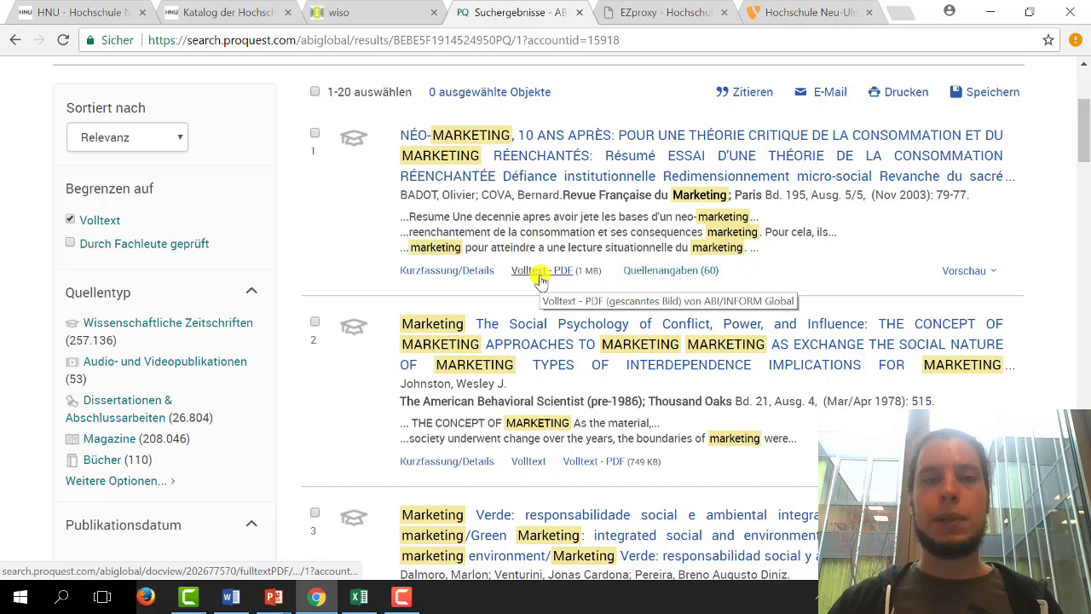
Step: Go back to the WISO start page and search all media for marketing
left_click(356, 15)
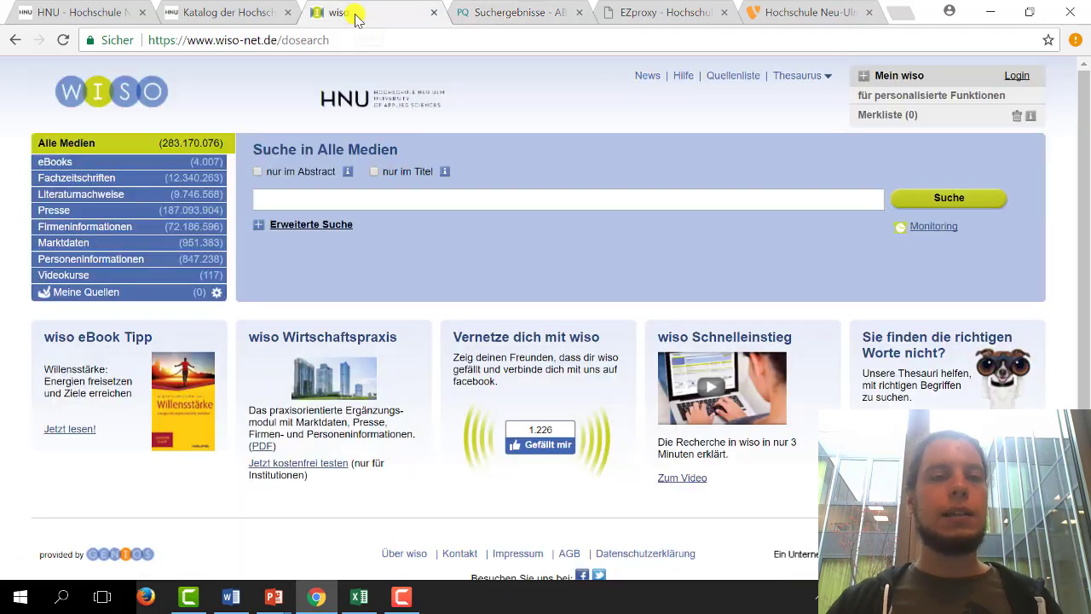
left_click(343, 200)
type("ma")
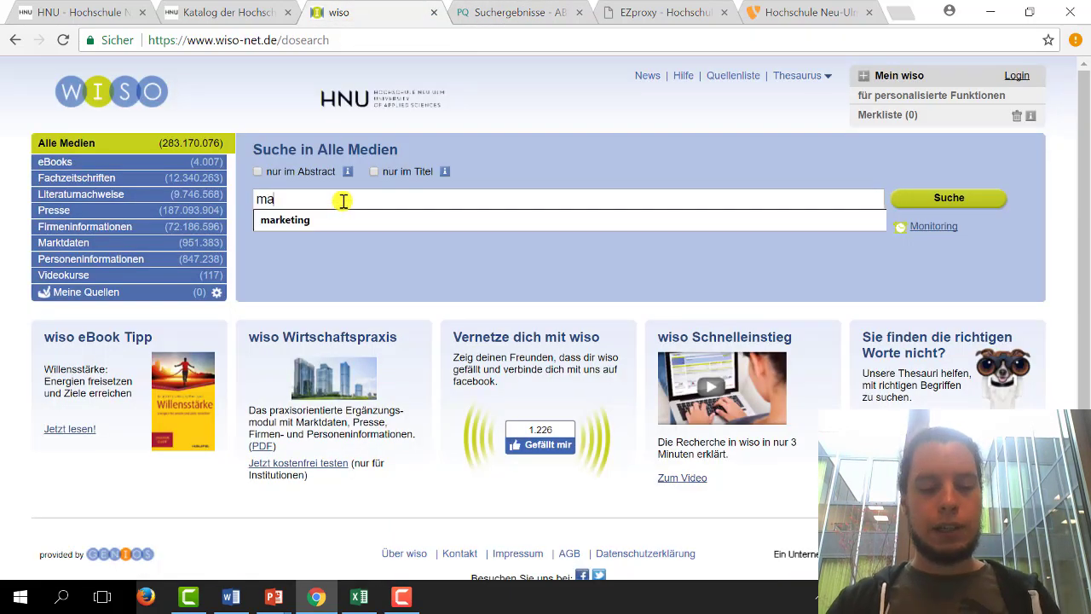
type("rketing")
key("Return")
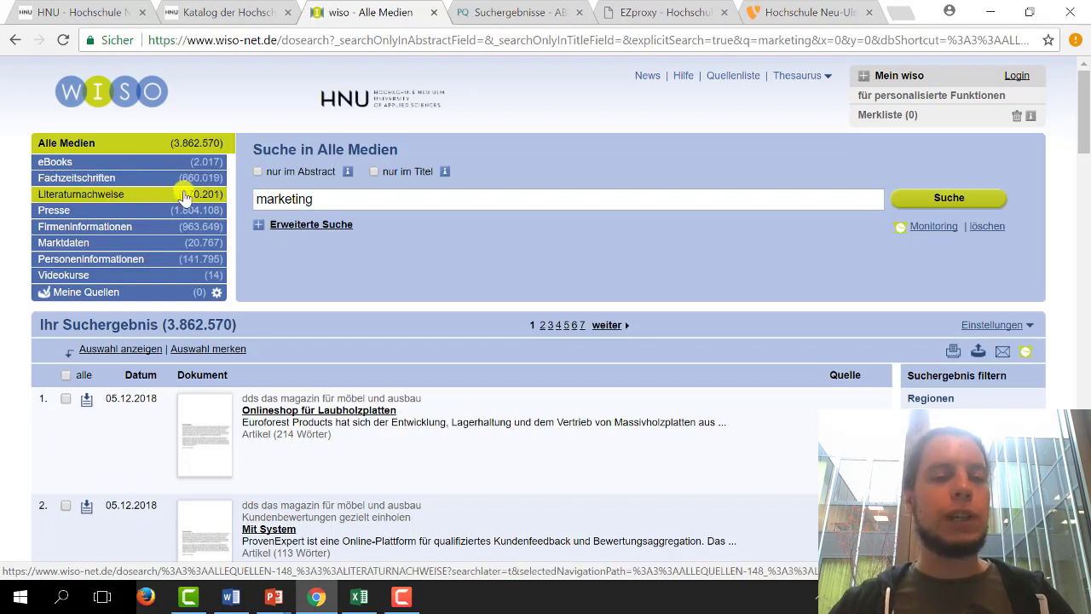
Step: Narrow the WISO marketing results to Fachzeitschriften
left_click(98, 179)
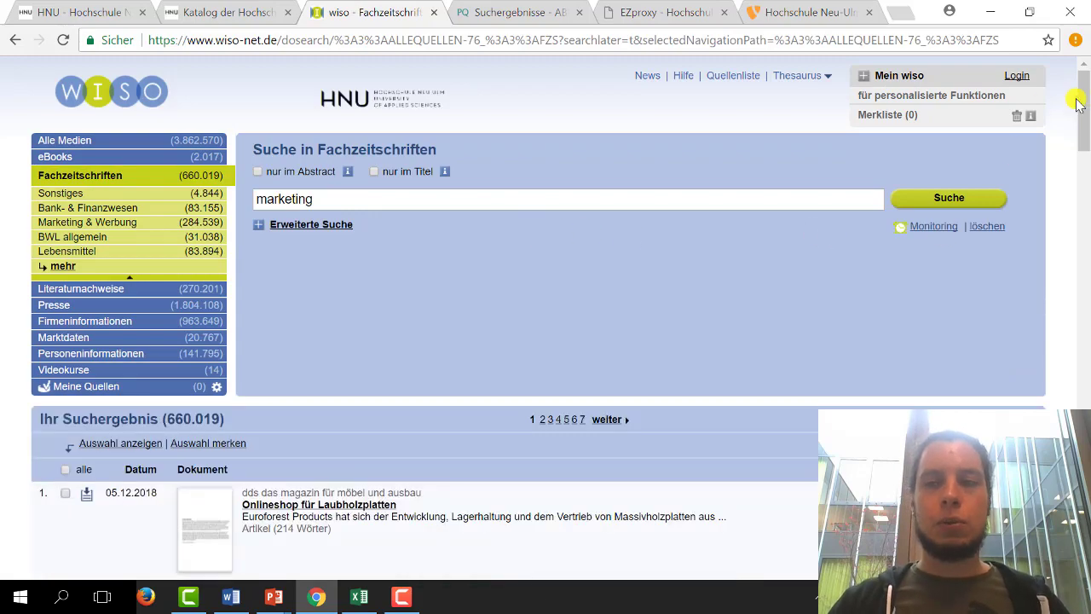
left_click_drag(1084, 99, 998, 109)
scroll(509, 277, "up", 2)
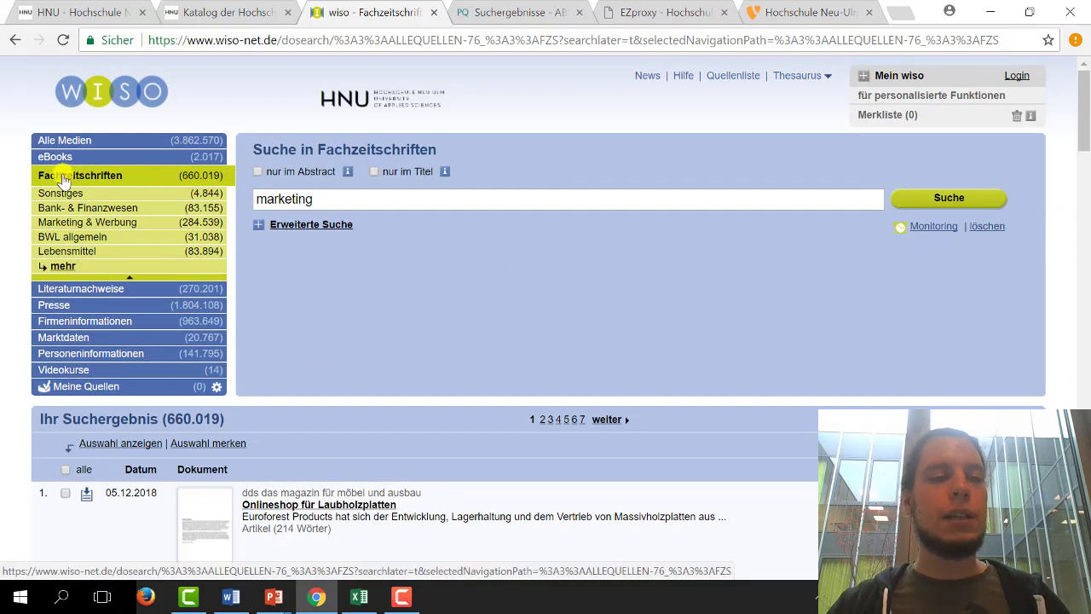
Step: Restrict the Fachzeitschriften results to Marketing & Werbung, look through the hits and narrow them to the journal W&V Werben und Verkaufen
left_click(97, 224)
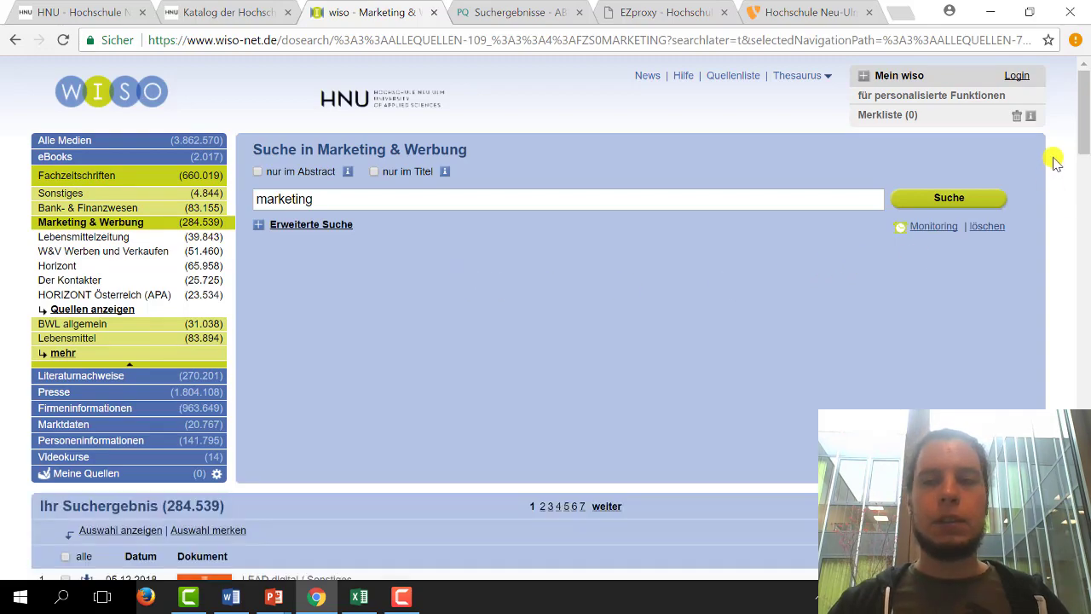
left_click_drag(1081, 125, 1084, 145)
scroll(1084, 145, "down", 5)
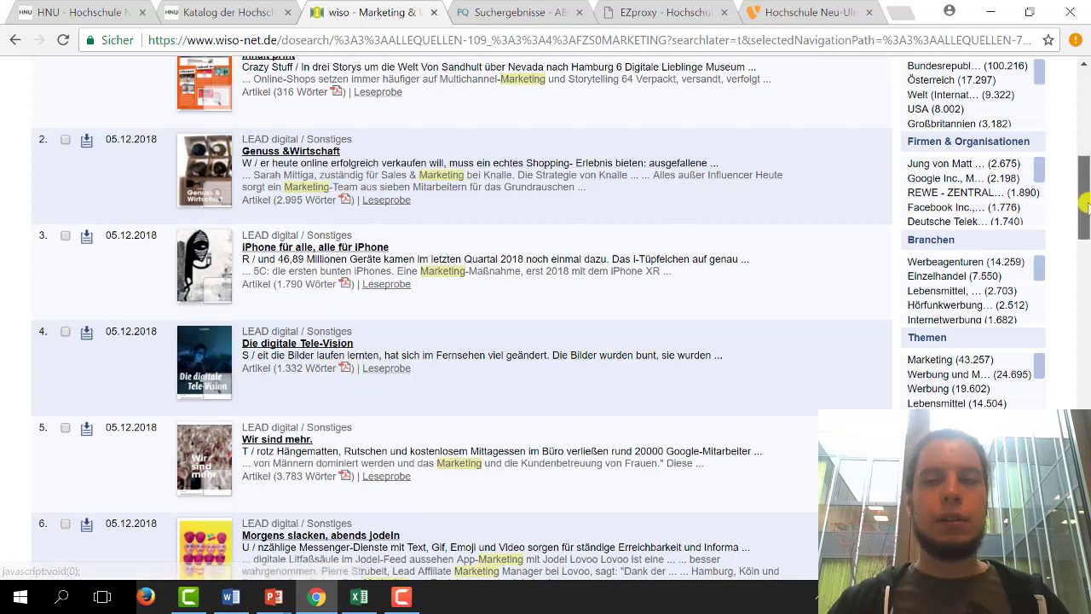
left_click_drag(1084, 198, 1080, 97)
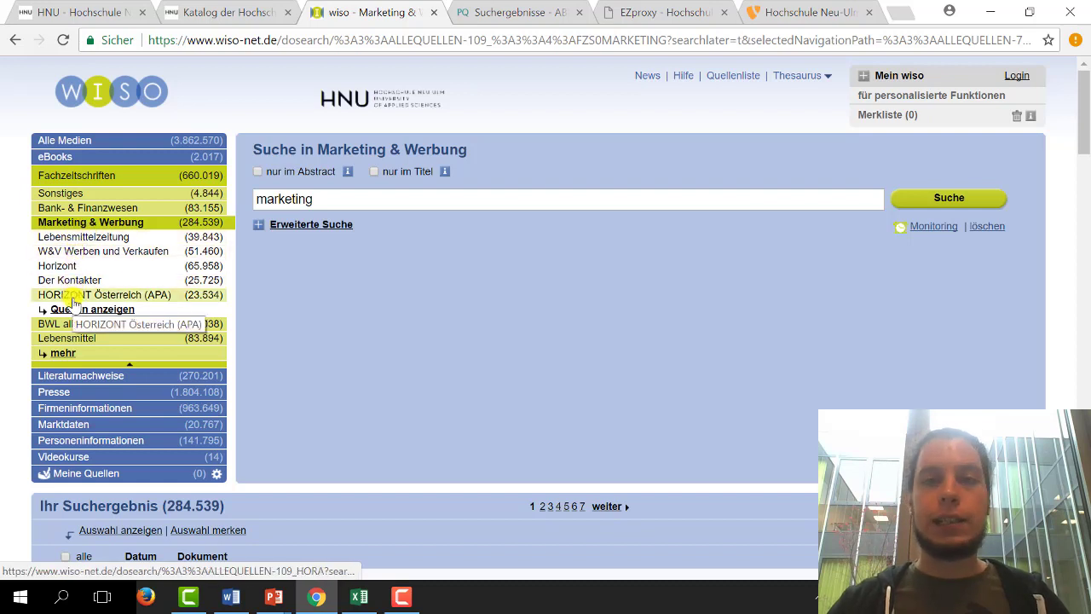
left_click(122, 253)
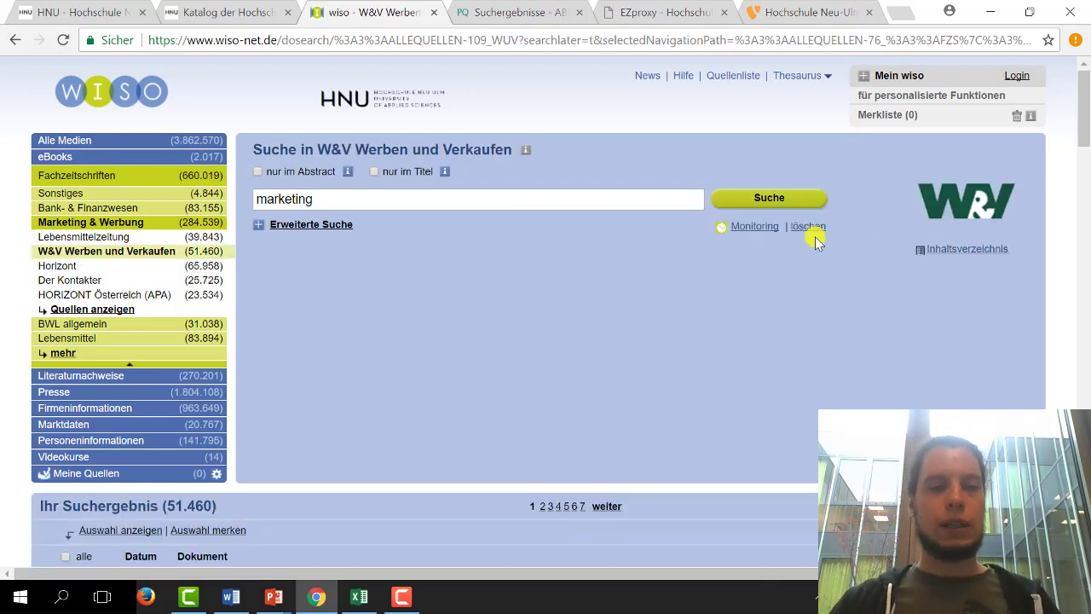
mouse_move(1086, 111)
left_mouse_down()
mouse_move(1084, 175)
mouse_move(1087, 101)
left_mouse_up()
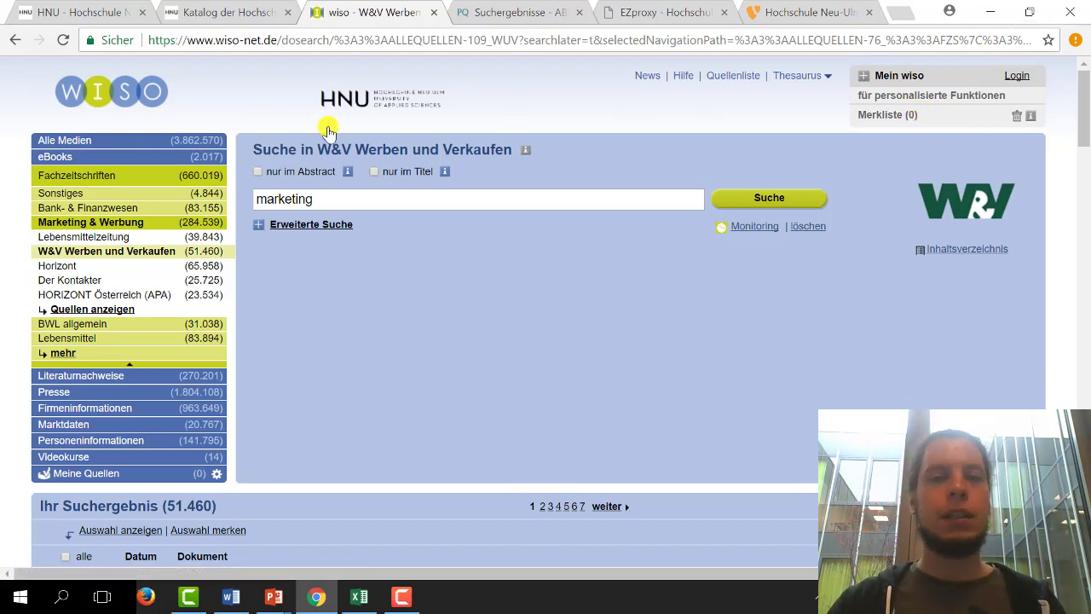
left_click(217, 15)
left_click(341, 12)
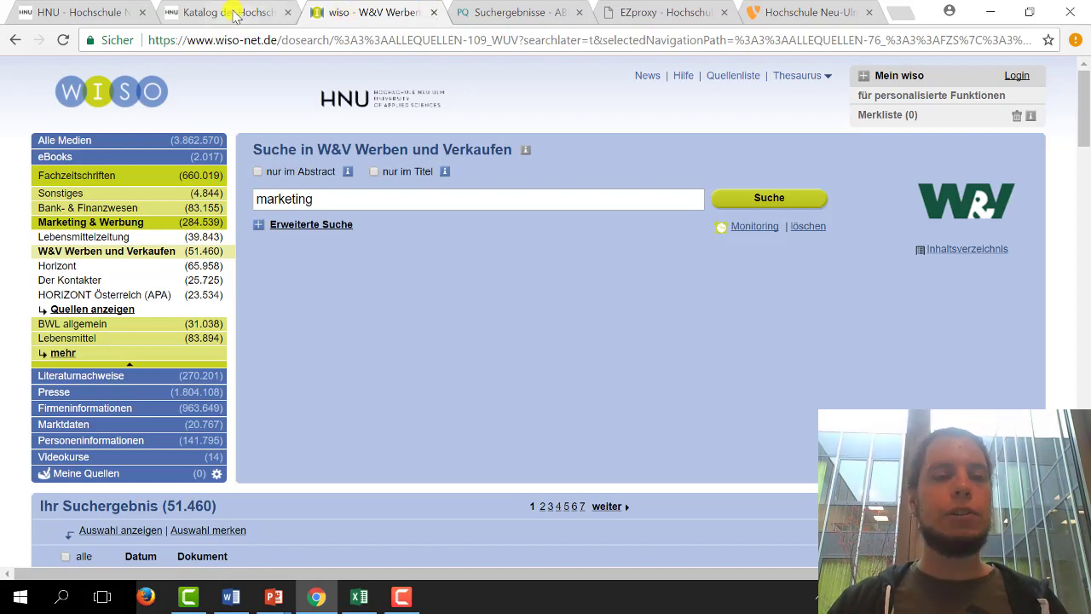
Step: Switch to the PowerPoint slideshow and advance to the slide on how to proceed with the actual search, revealing its first two points
mouse_move(273, 597)
left_click(339, 561)
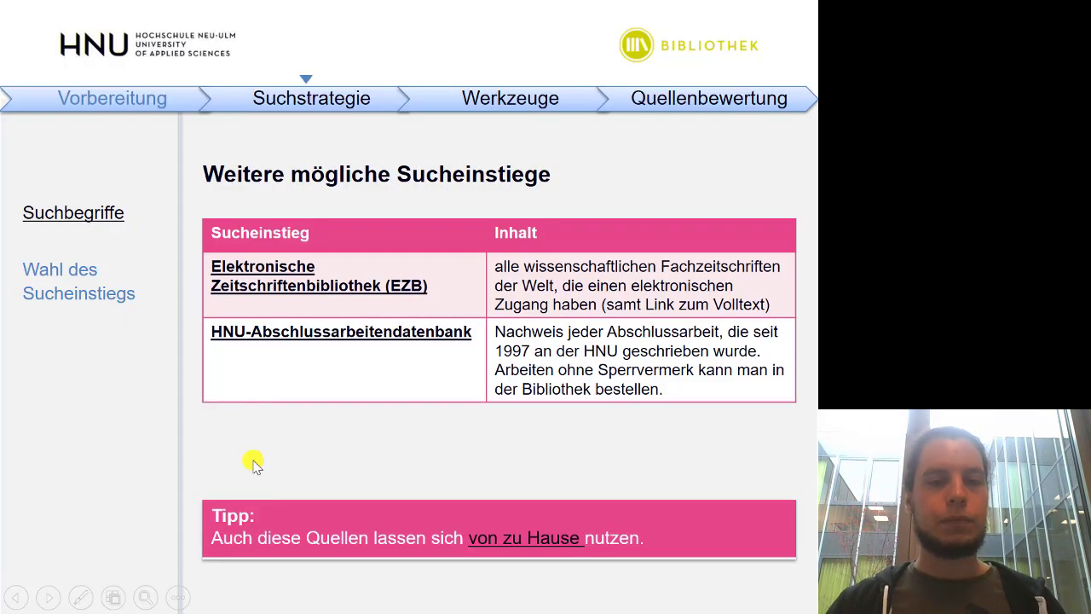
left_click(704, 294)
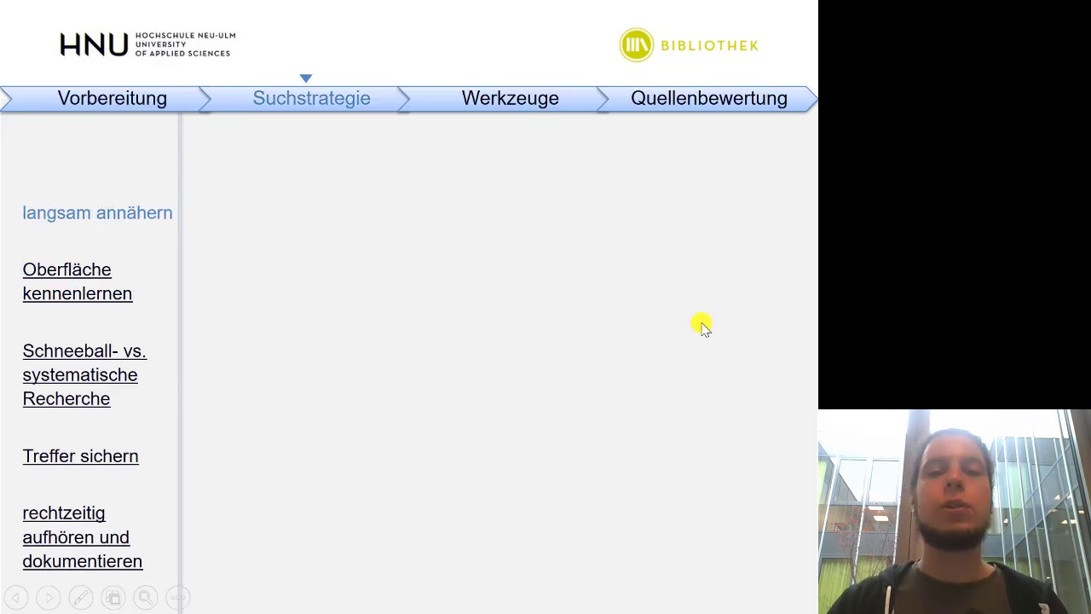
left_click(704, 328)
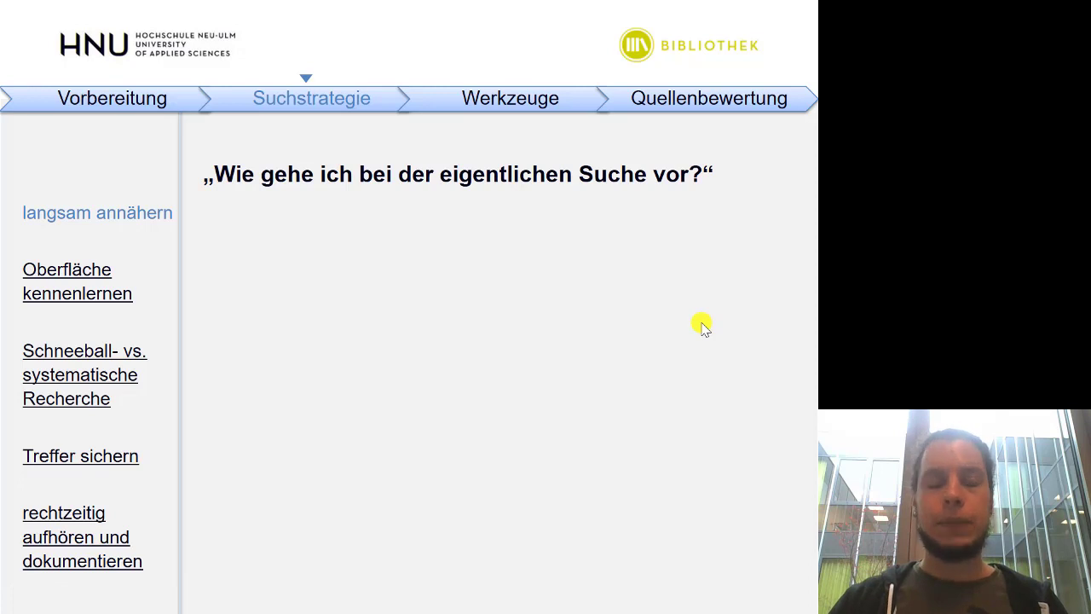
left_click(701, 322)
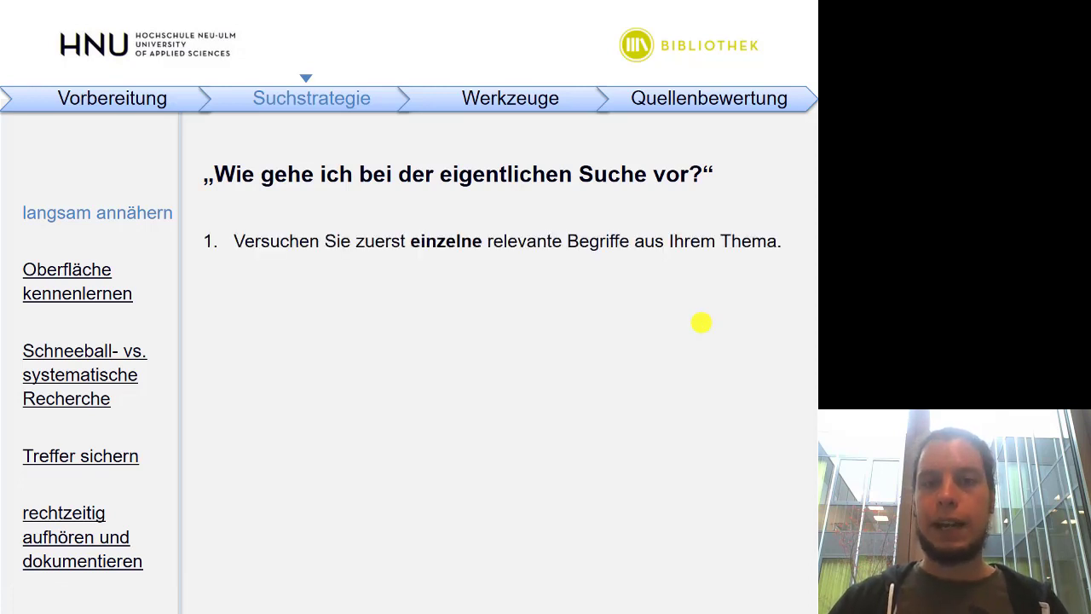
left_click(700, 322)
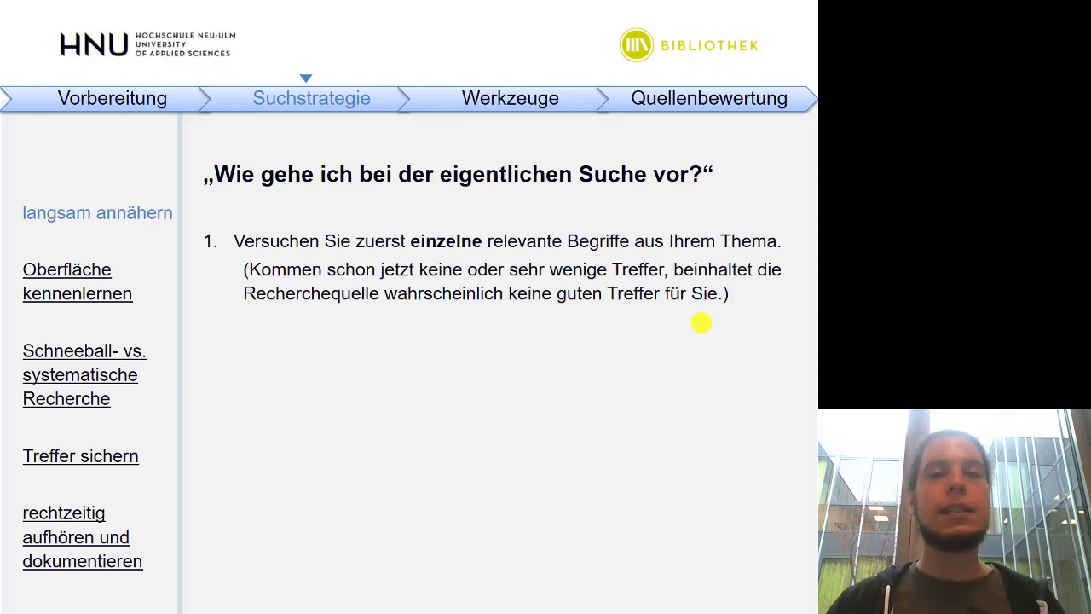
left_click(701, 322)
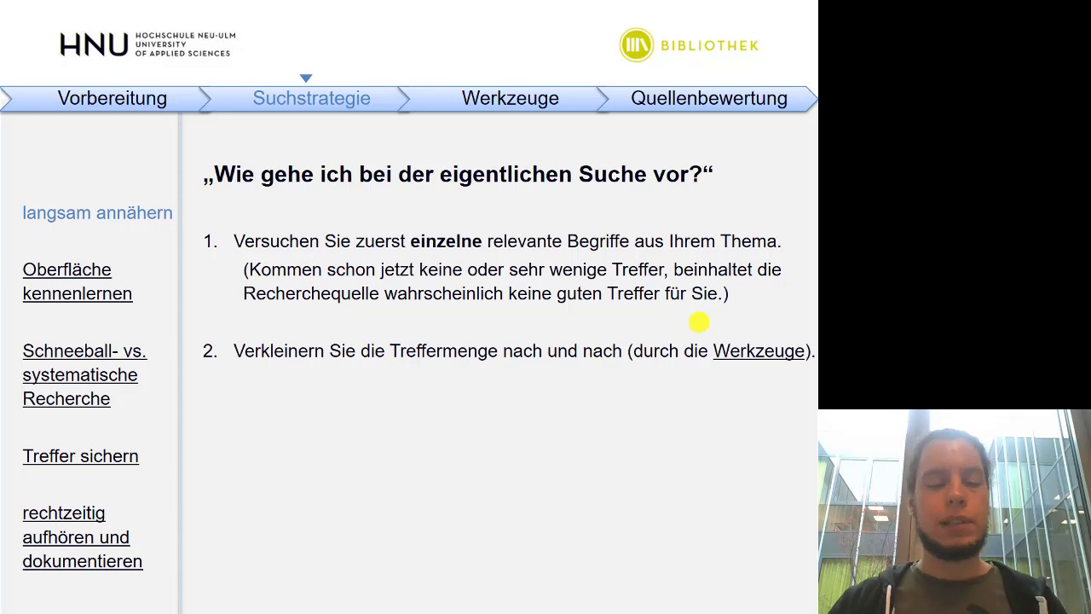
Step: Switch to Chrome and run a new search for duftmarketing in all fields of the Neu-Ulm library catalogue
key("super+d")
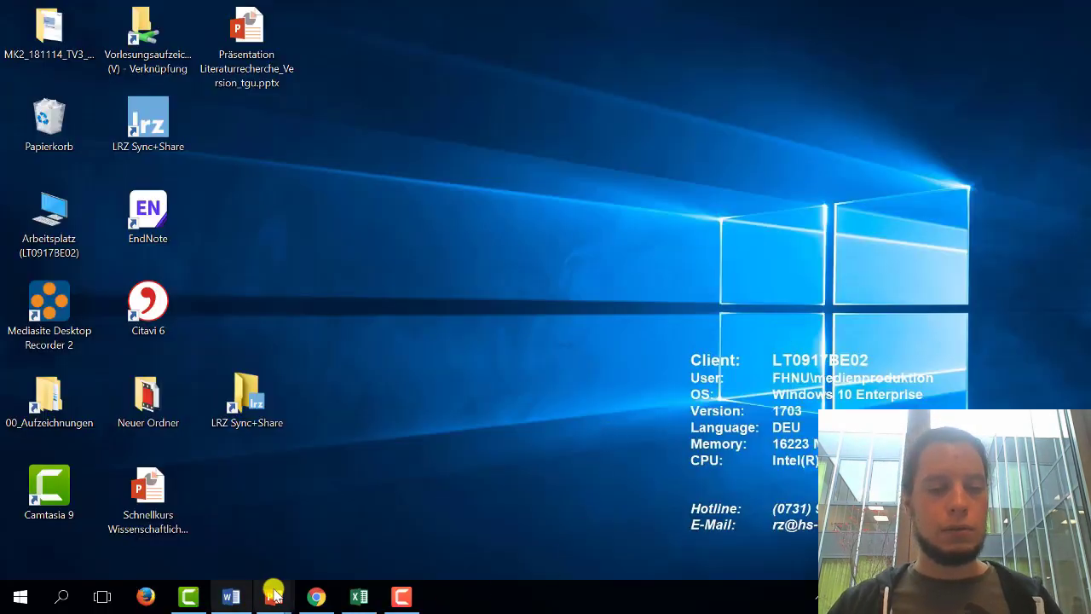
left_click(308, 589)
left_click(224, 12)
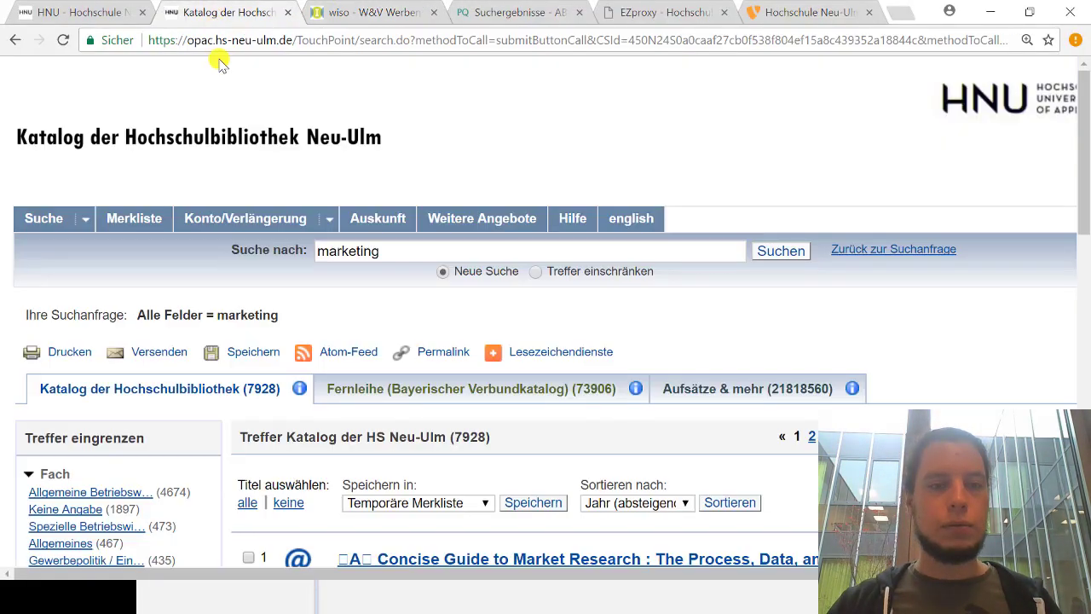
mouse_move(256, 218)
left_click(43, 219)
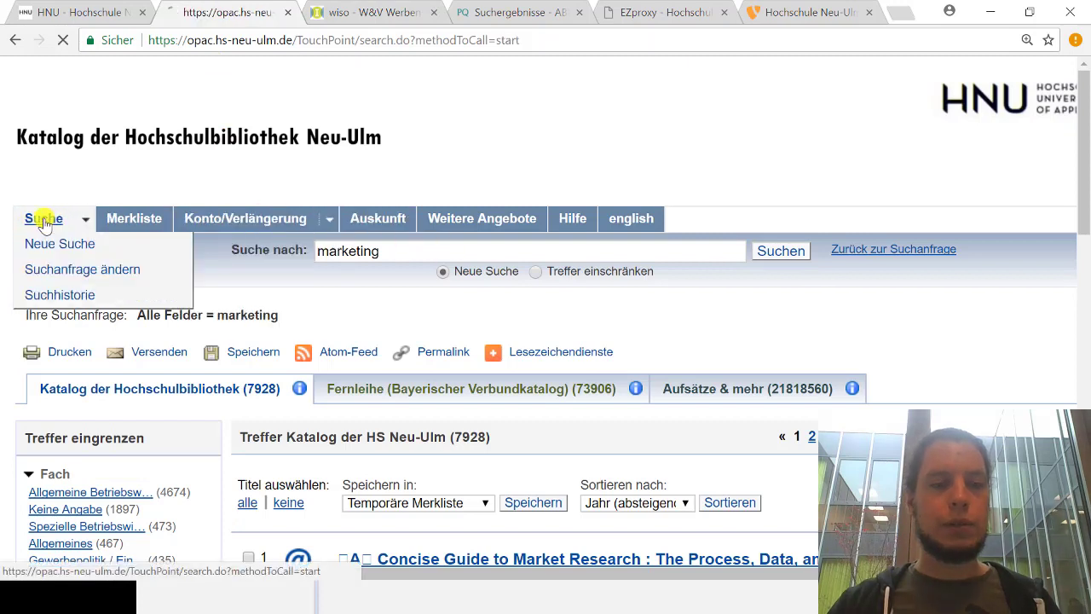
double_click(374, 391)
type("d")
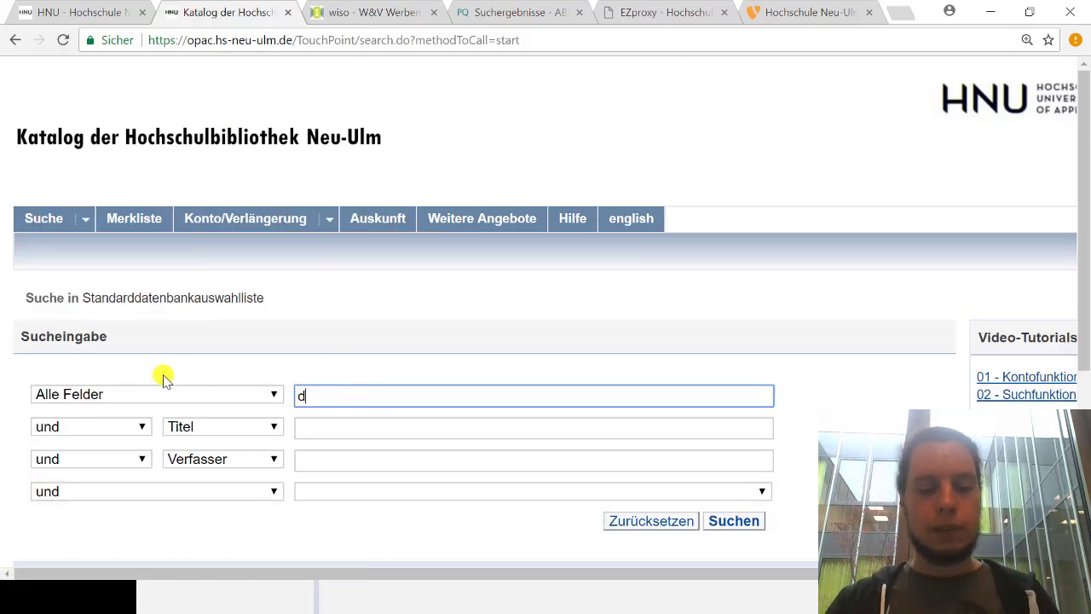
type("uftmarketing")
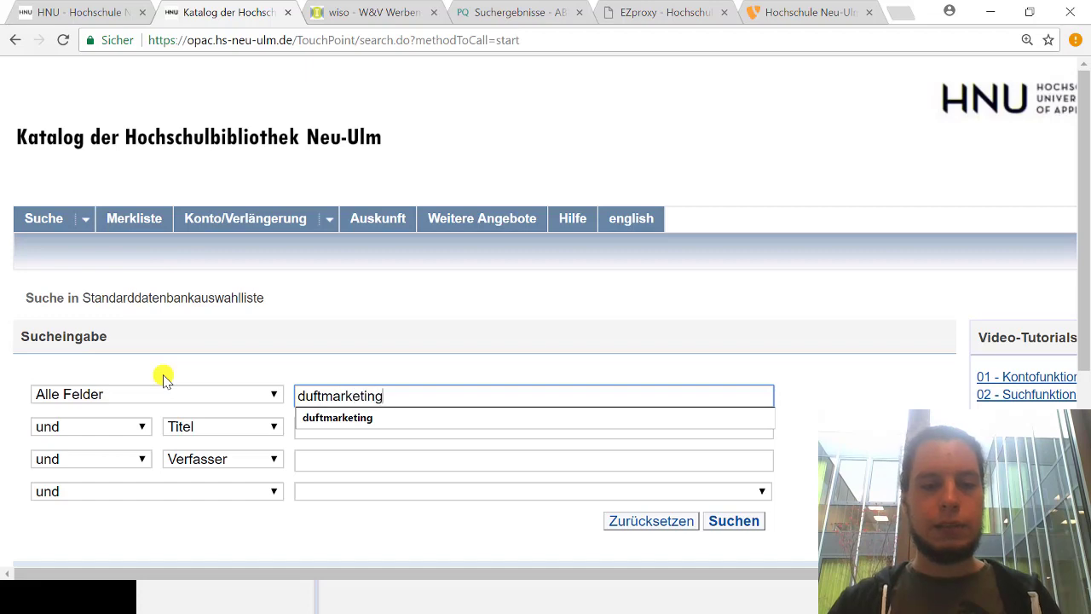
key("Return")
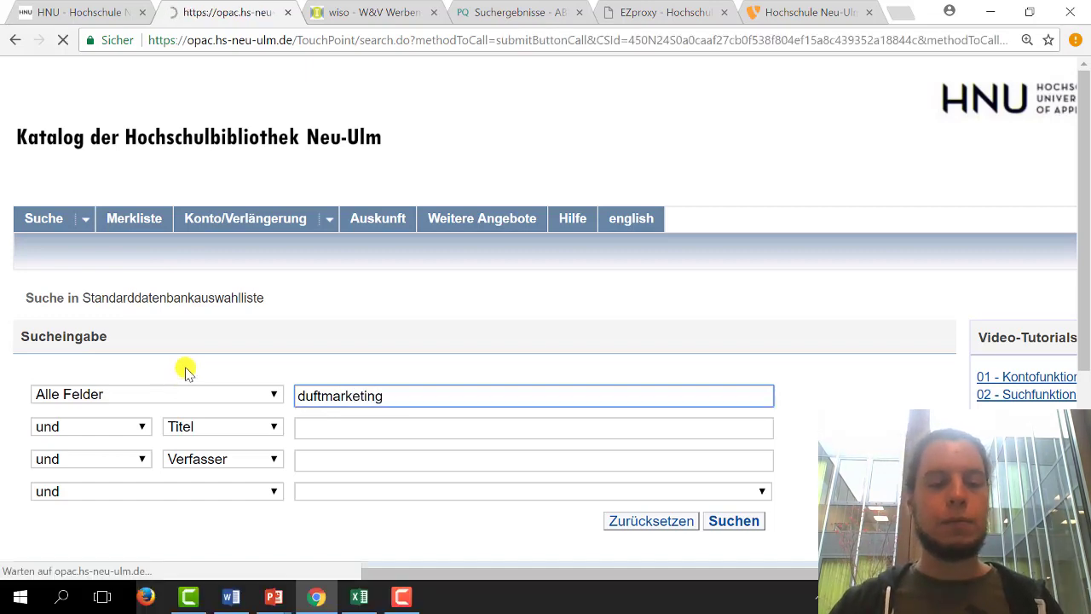
scroll(810, 294, "down", 1)
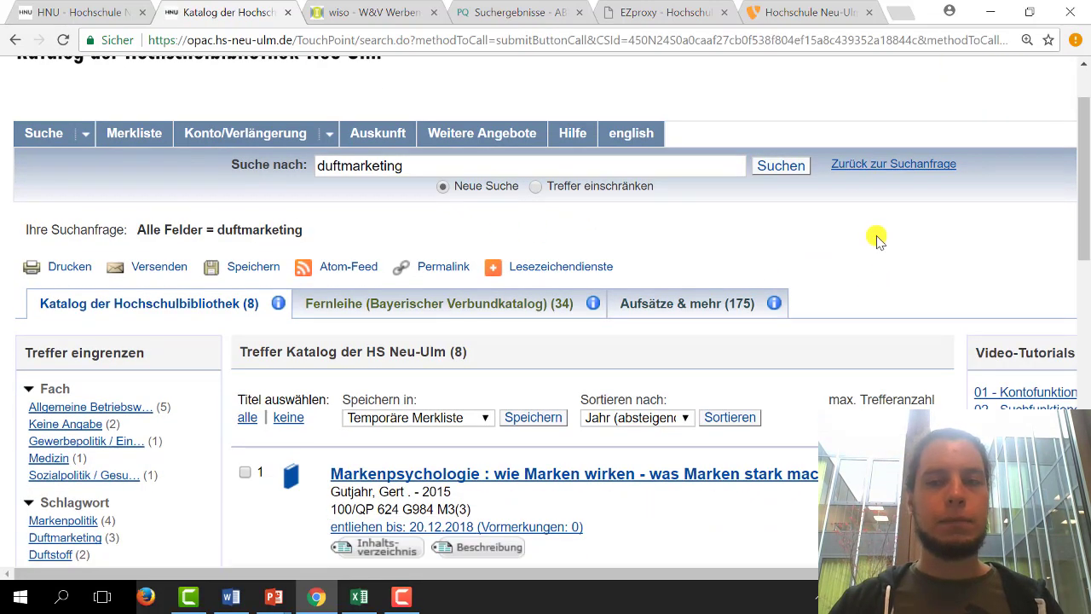
Step: Return to the catalogue search form and extend the all-fields query to duftmarketing einsatzbereiche
left_click(859, 164)
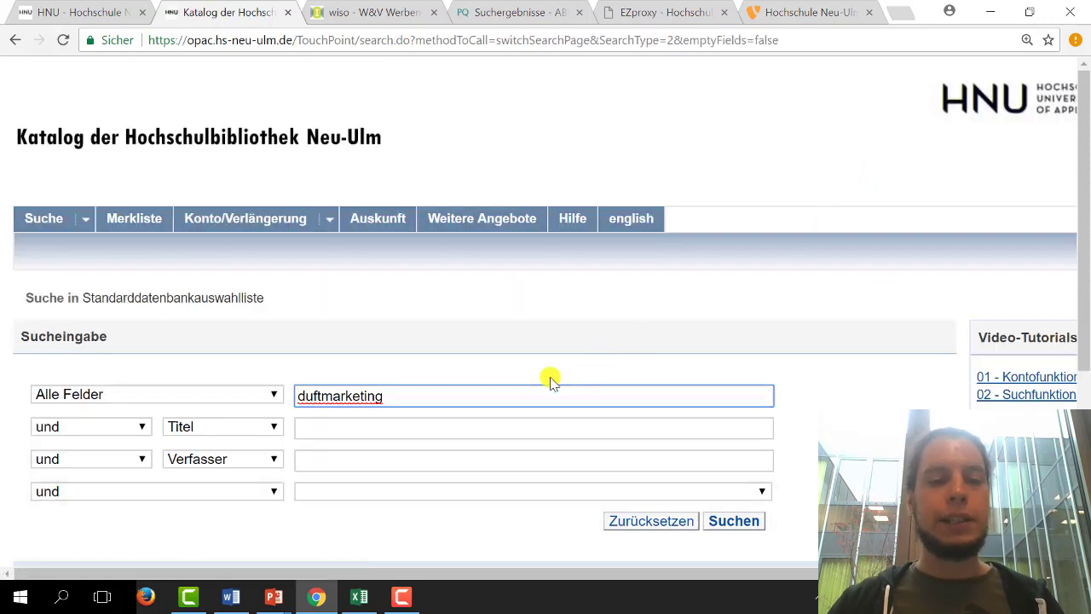
type("e")
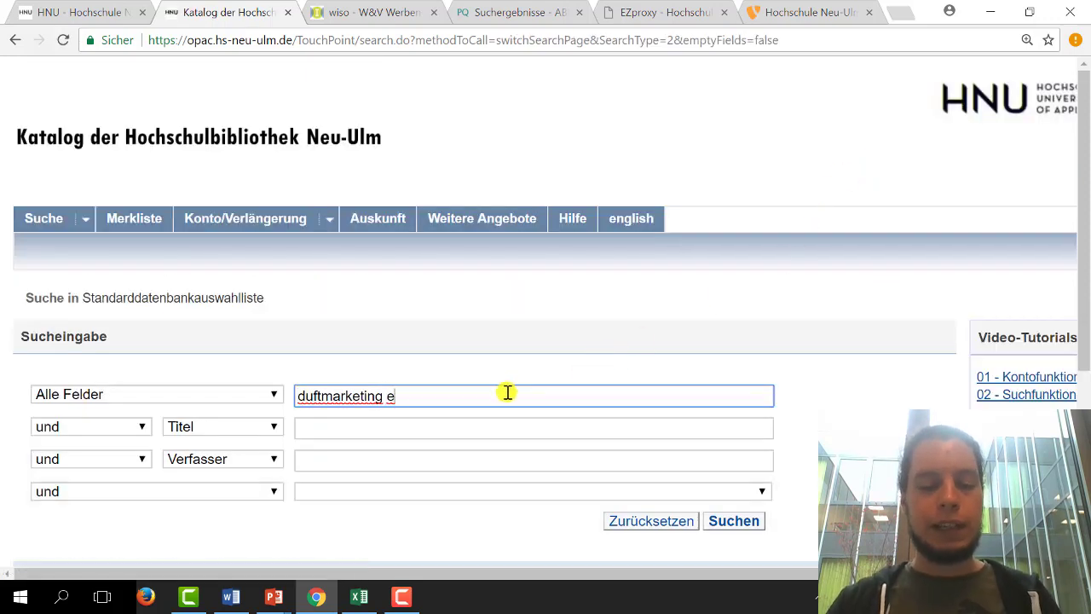
type("insatzbereiche")
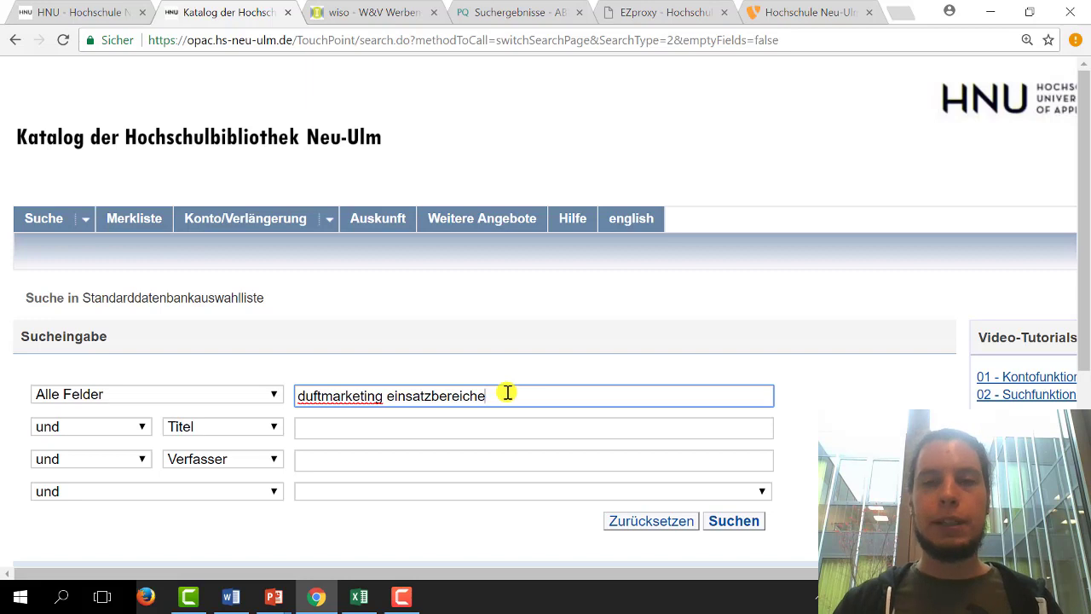
key("Return")
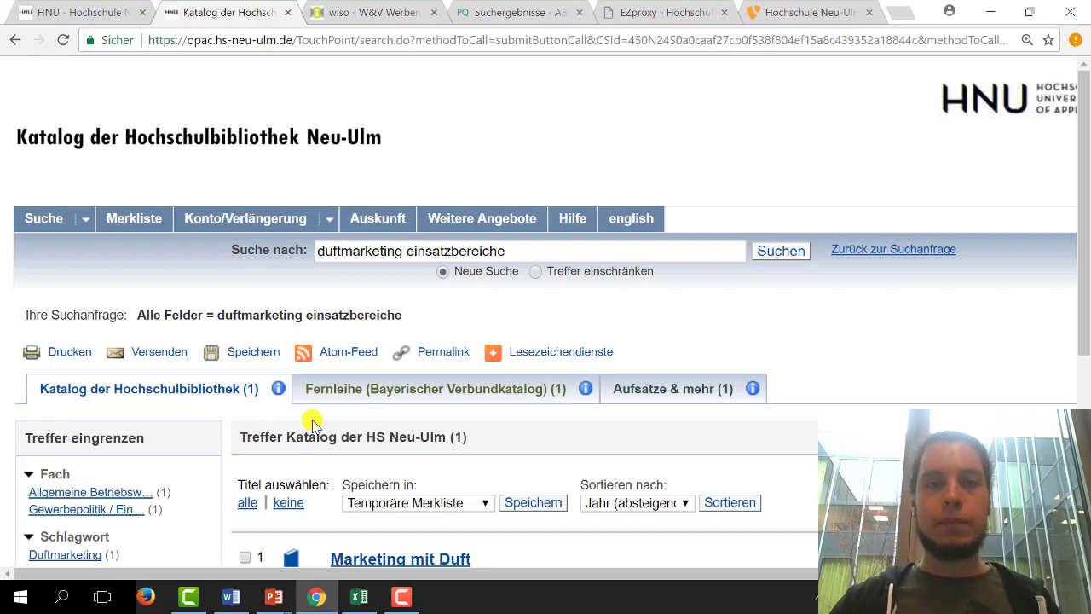
Step: Remove einsatzbereiche from the catalogue query and search for duftmarketing alone again
left_click(889, 251)
double_click(431, 392)
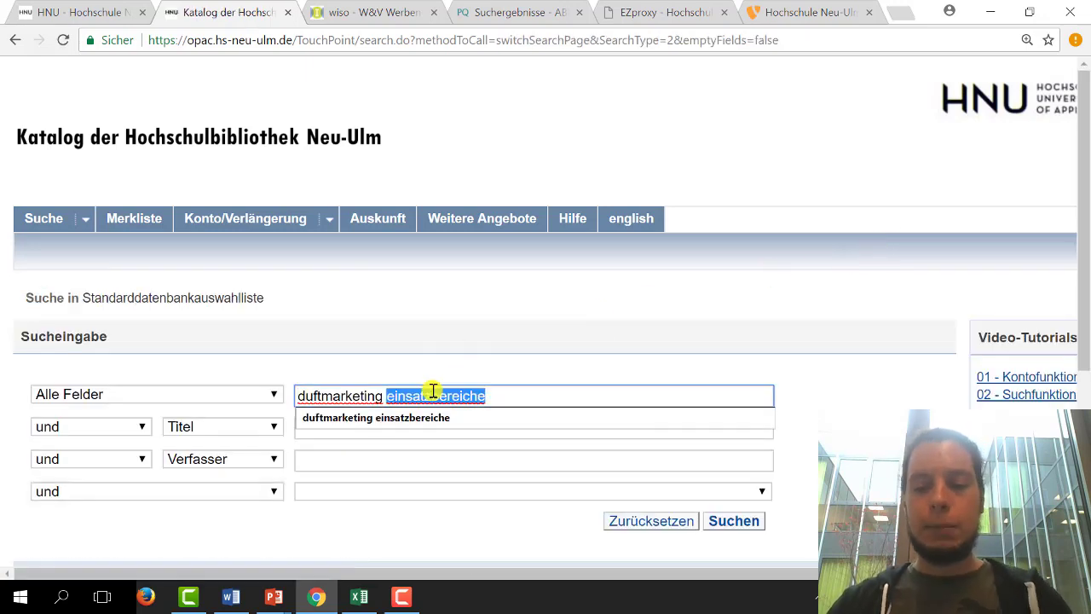
key("BackSpace")
key("BackSpace")
key("Return")
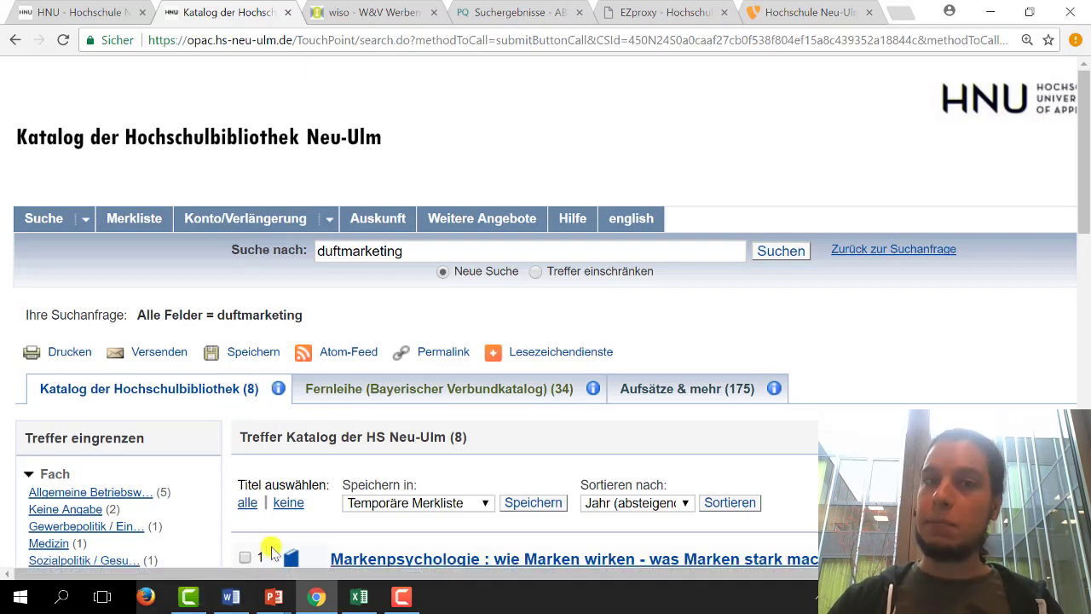
Step: Switch back to the PowerPoint slideshow, reveal the third search point and the tip, and advance to the Oberfläche kennenlernen slide
mouse_move(273, 596)
left_click(353, 561)
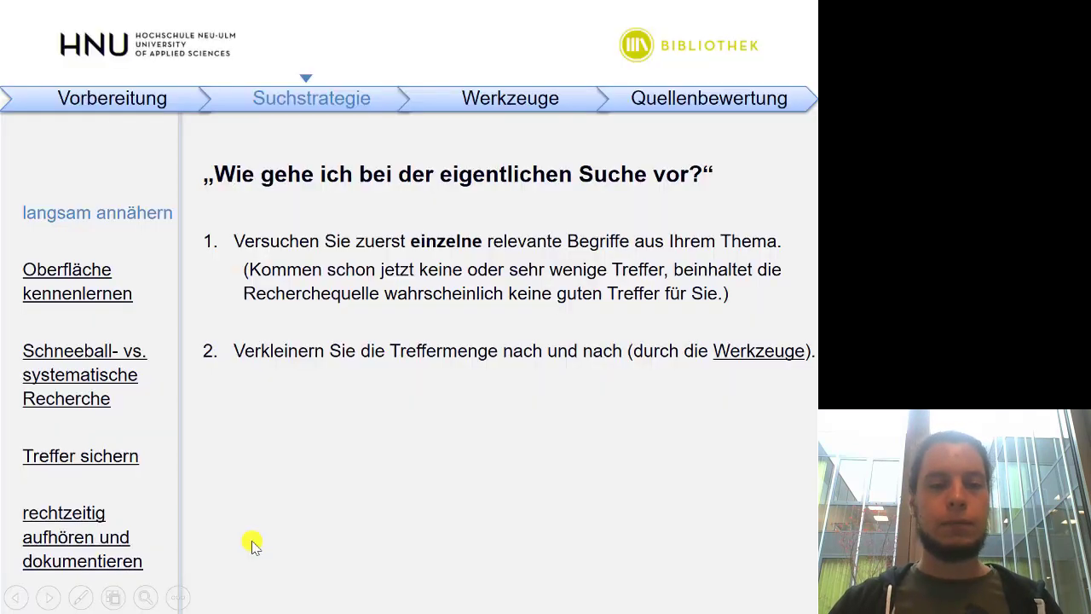
left_click(686, 379)
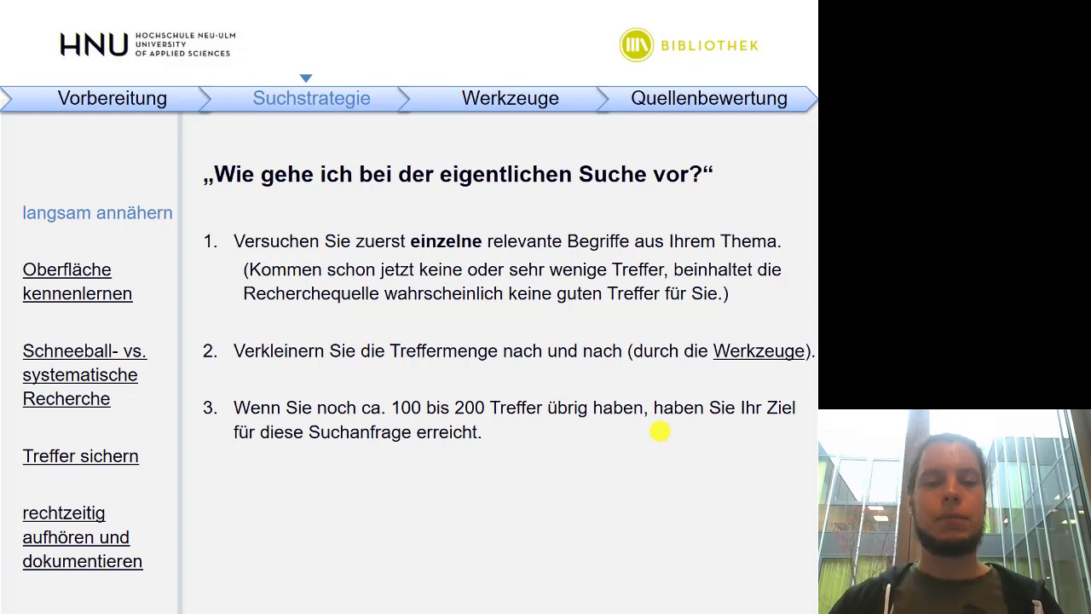
left_click(600, 482)
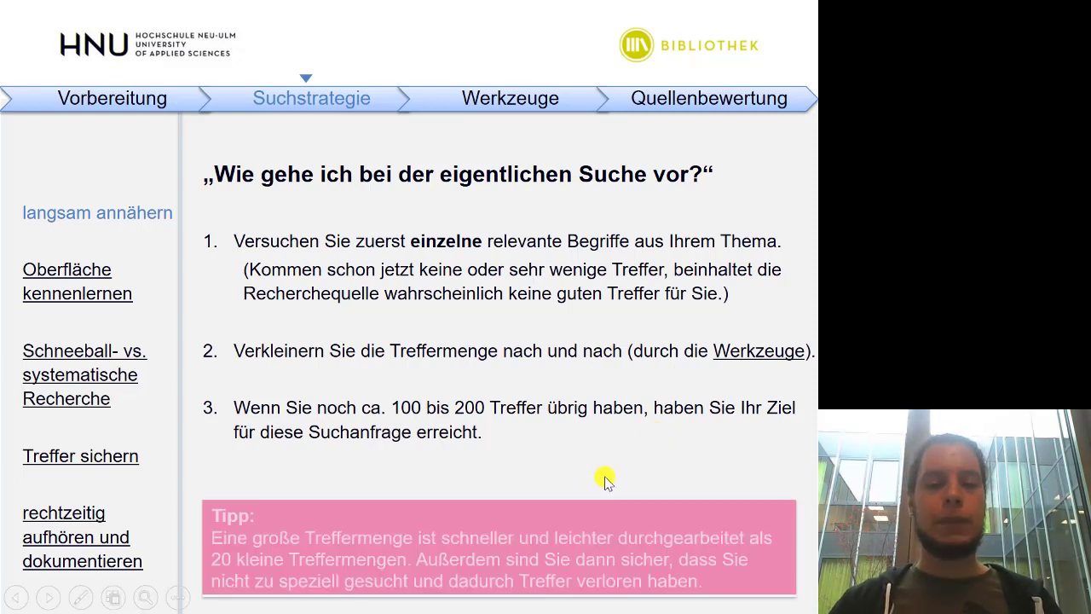
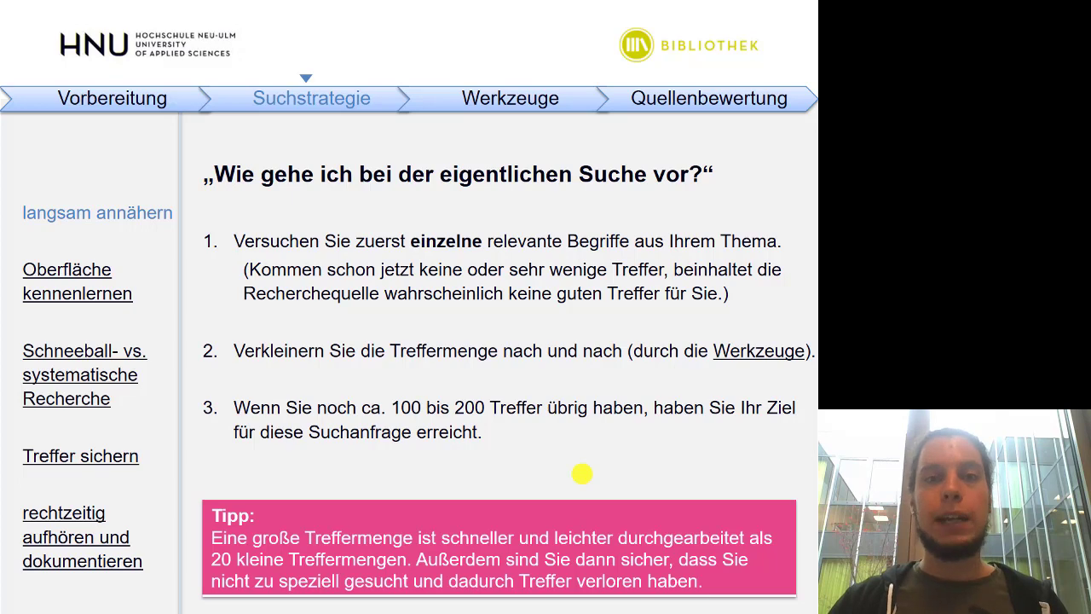
key("Right")
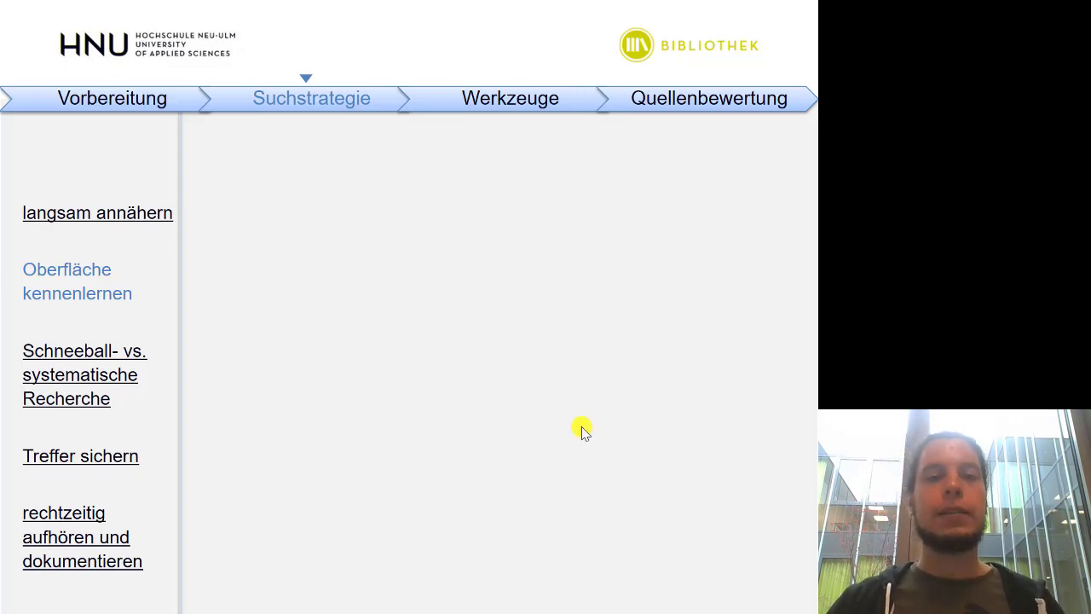
Step: Leave the slideshow for Chrome and return from the catalogue's duftmarketing results to the search form
key("Escape")
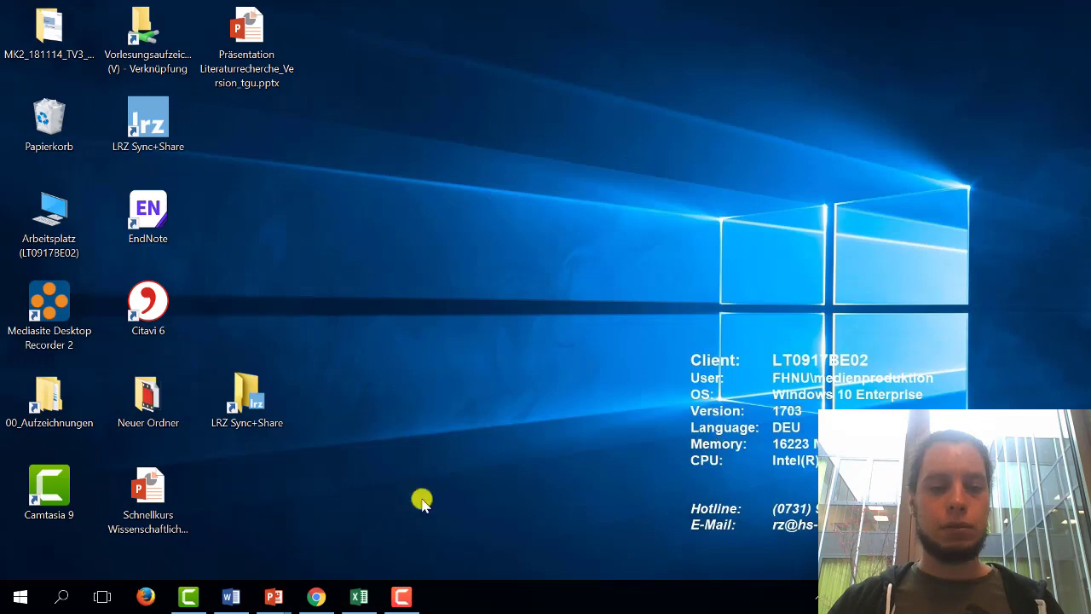
left_click(319, 598)
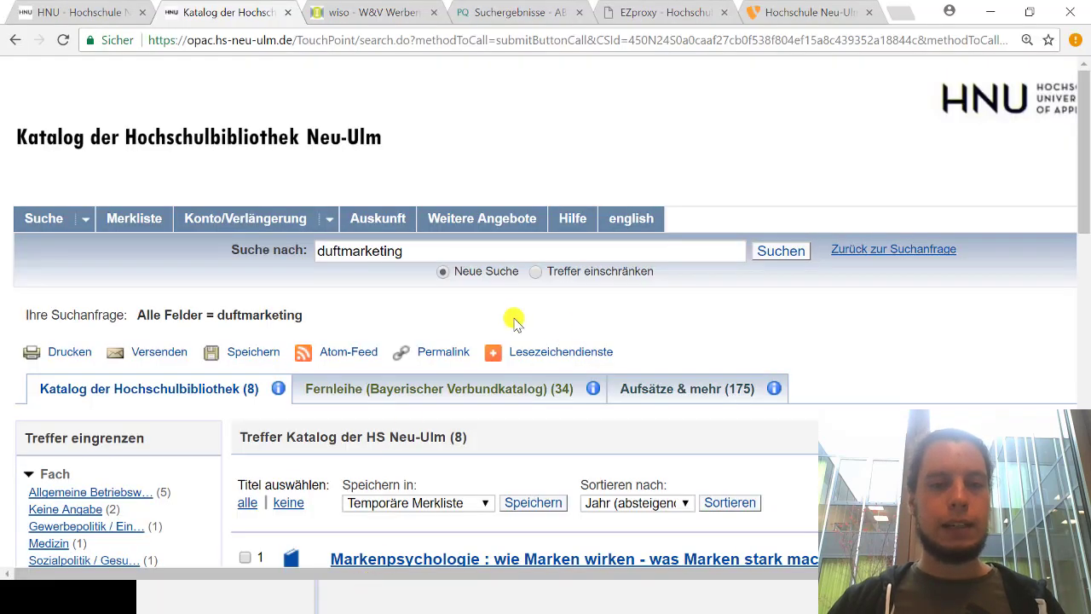
left_click_drag(1084, 207, 1084, 246)
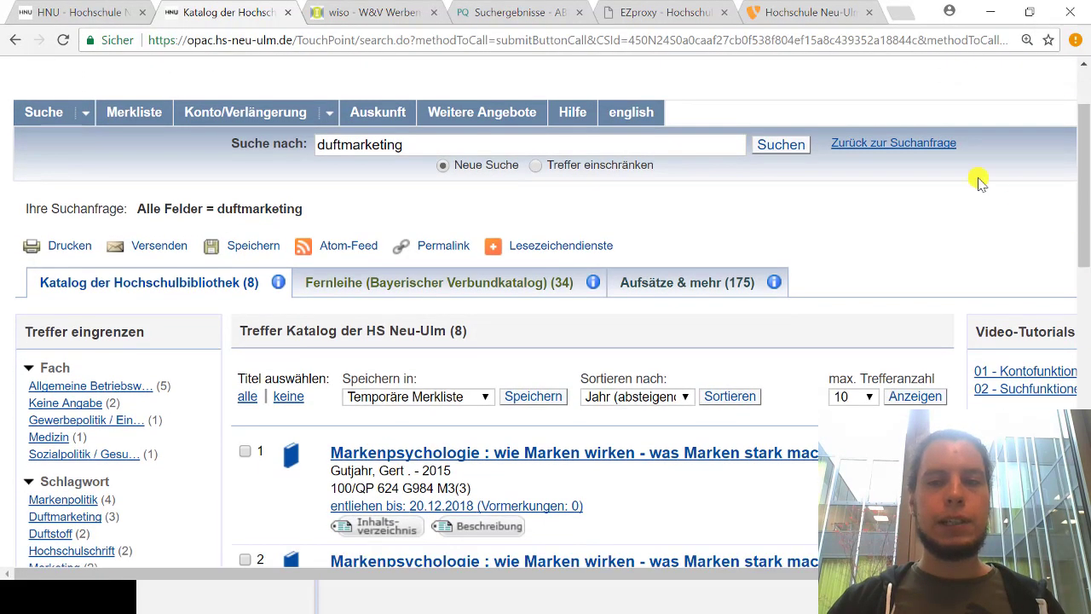
left_click(903, 143)
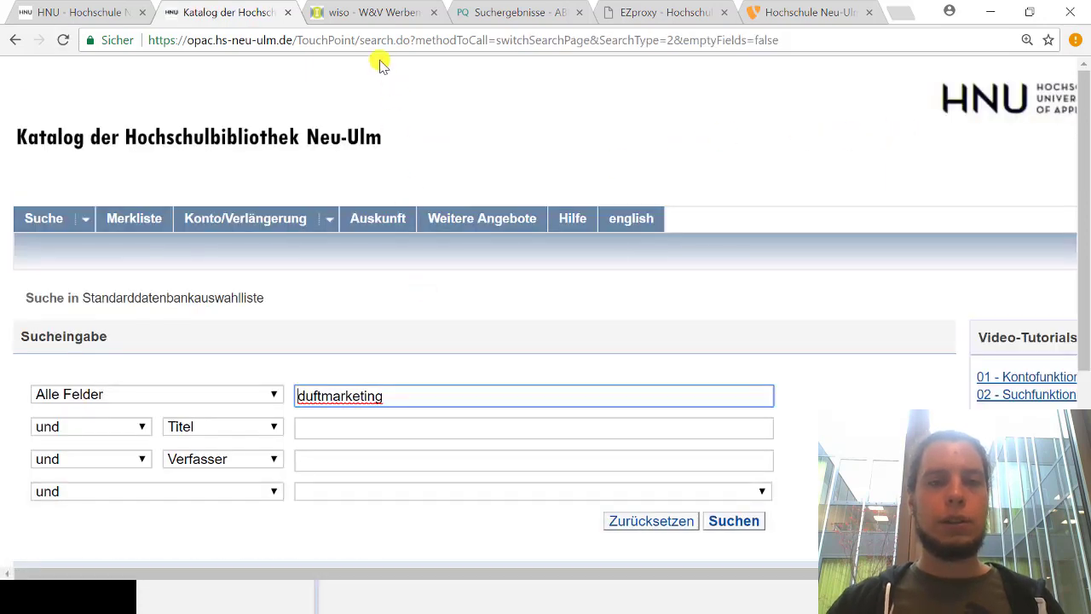
Step: Search all media in WISO for duftmarketing from its start page and narrow the results to Fachzeitschriften
left_click(335, 12)
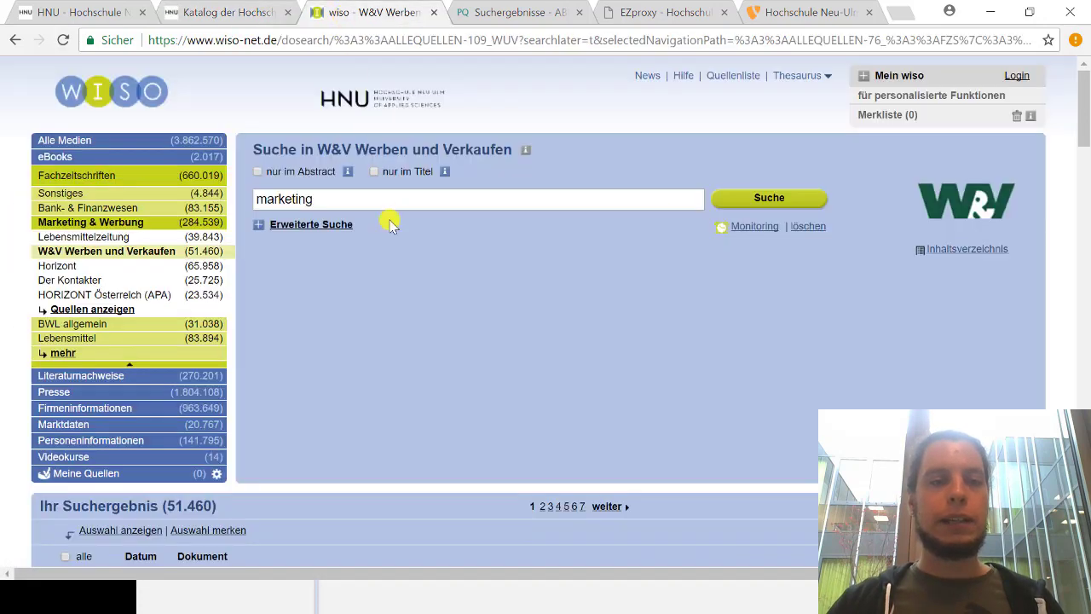
left_click(127, 90)
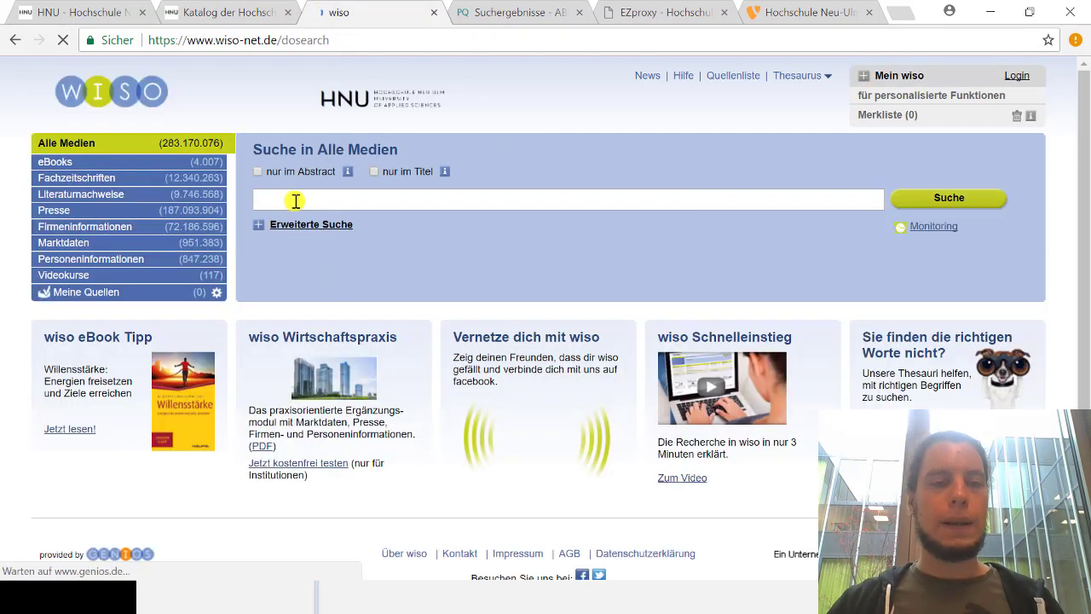
left_click(301, 200)
type("duftmarketing")
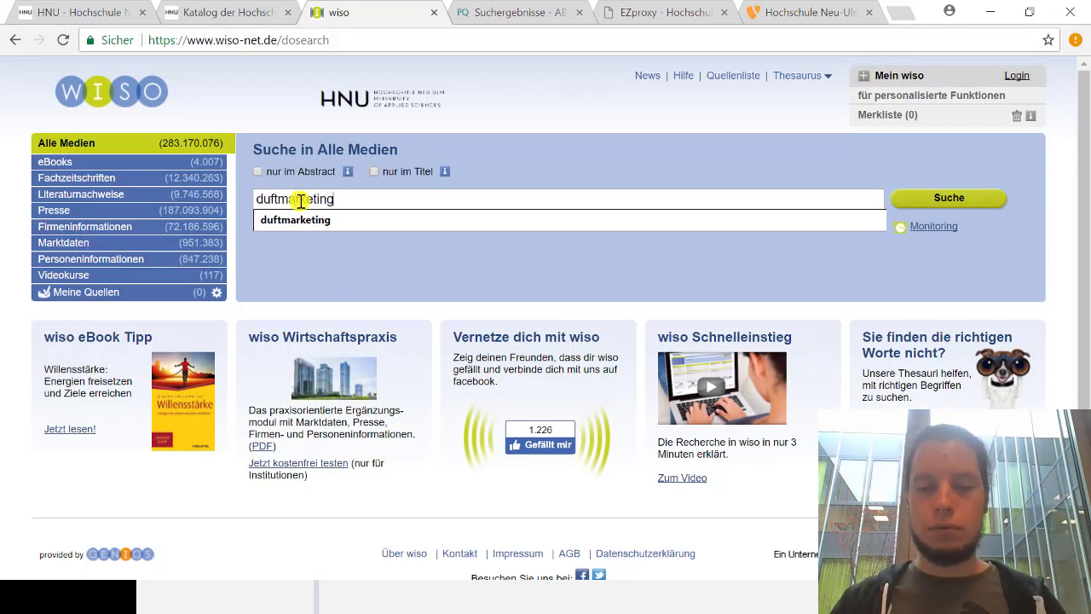
key("Return")
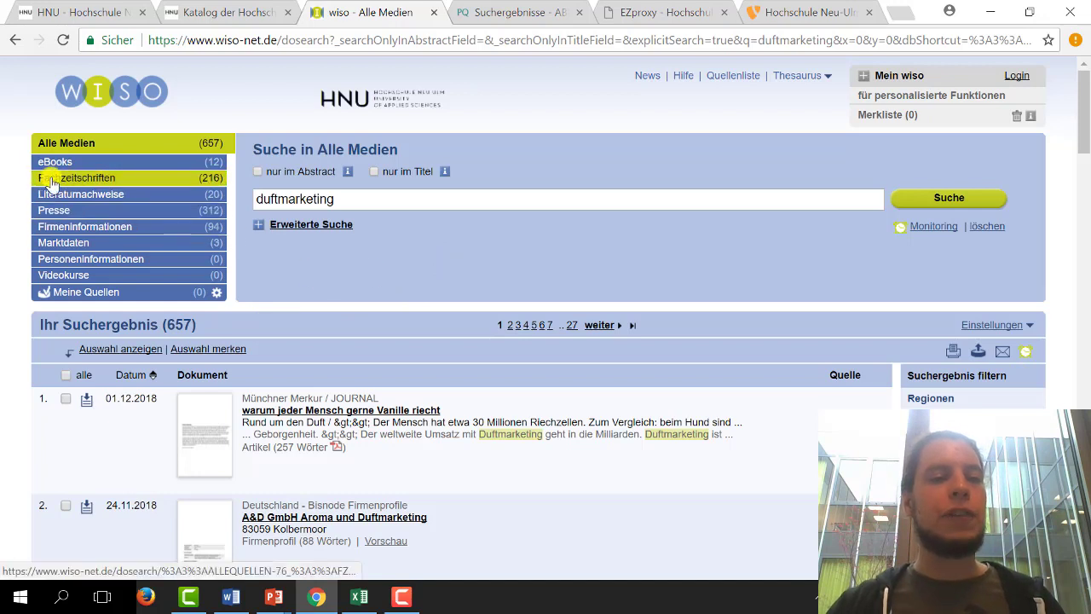
left_click(182, 183)
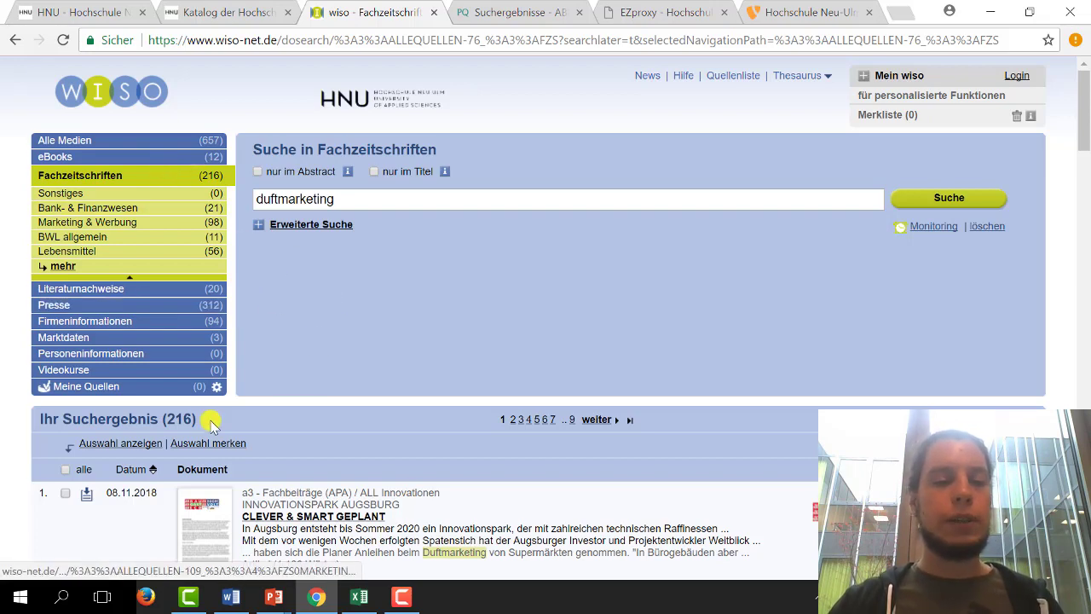
Step: Look over the first duftmarketing results in the WISO Fachzeitschriften list and return to the search field
scroll(467, 377, "down", 2)
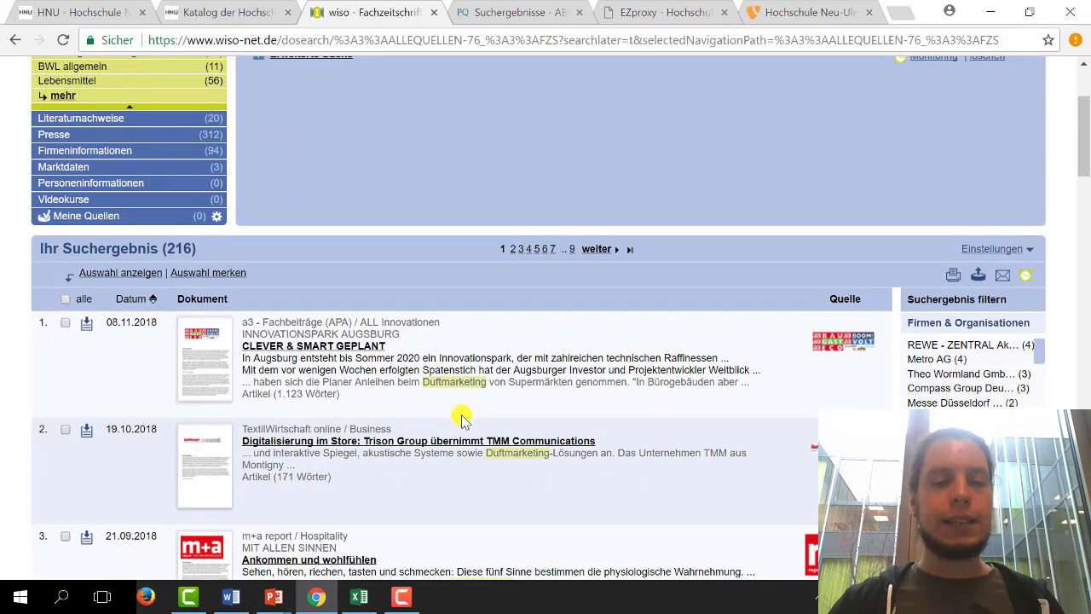
scroll(461, 421, "up", 2)
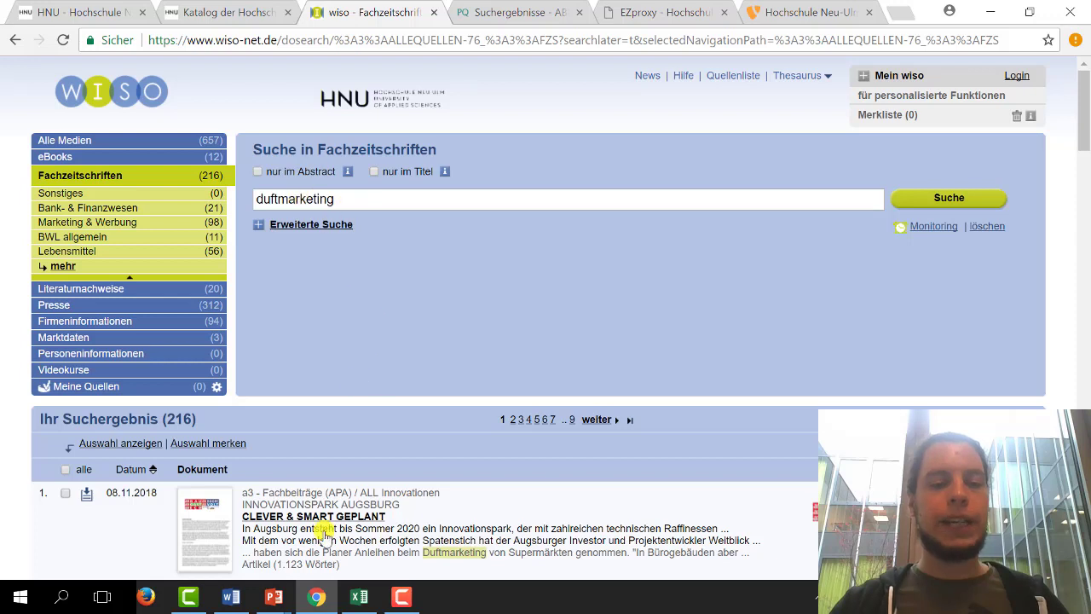
left_click(355, 201)
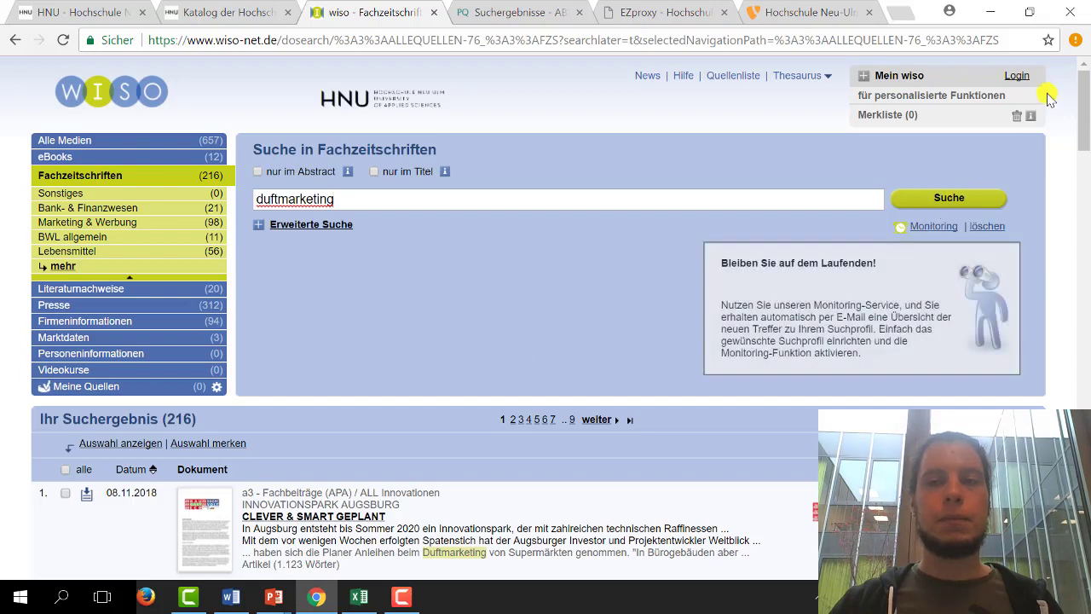
Step: Switch to the PowerPoint slideshow, reveal the heading, introduction and both numbered tips on the Oberfläche kennenlernen slide, and advance past it
left_click(991, 12)
left_click(660, 282)
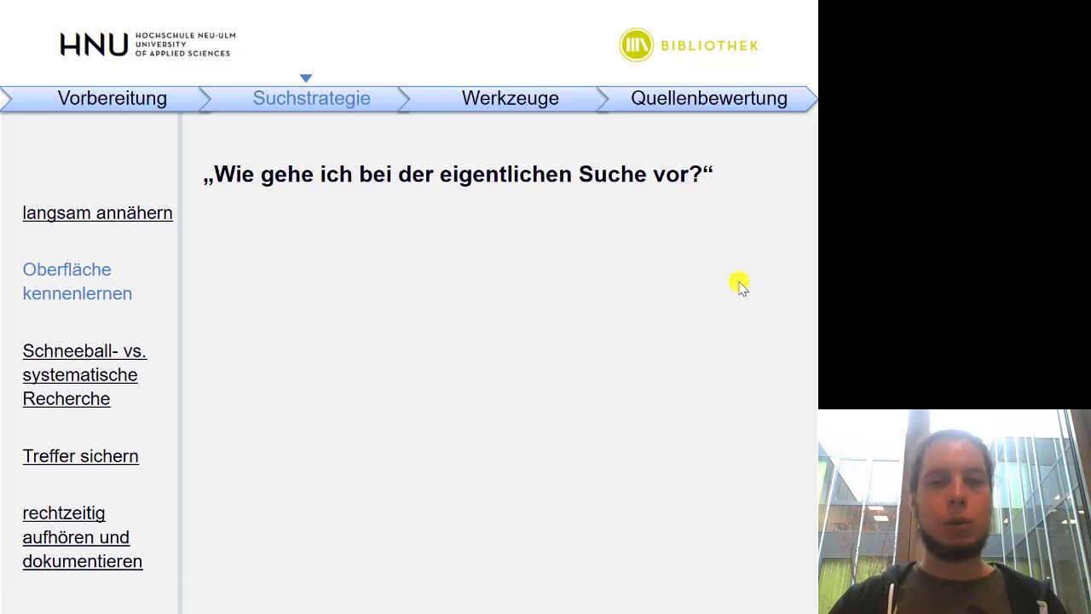
left_click(683, 311)
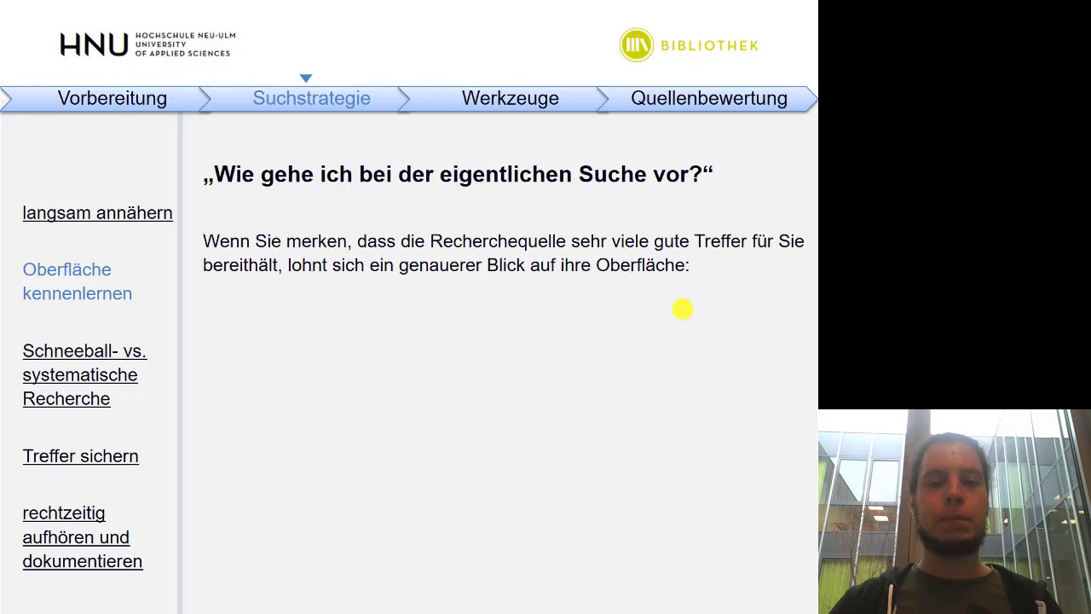
left_click(784, 328)
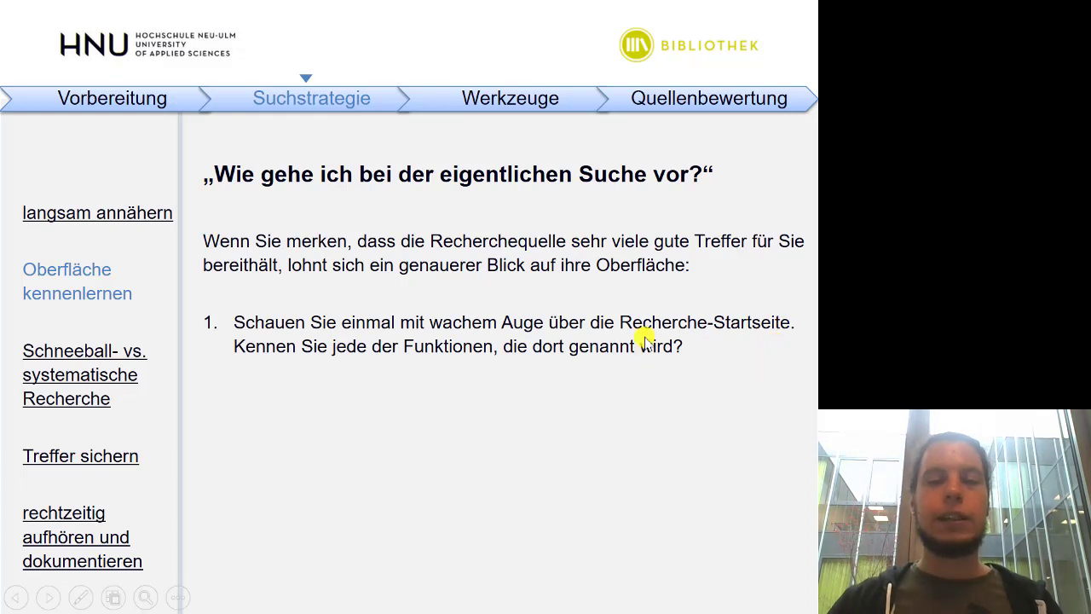
left_click(779, 353)
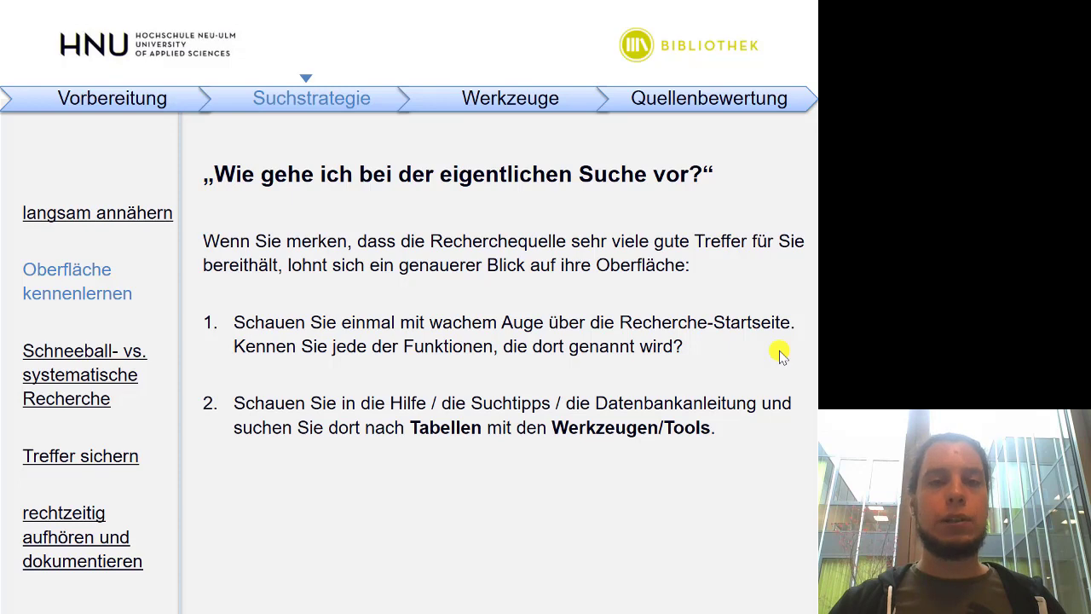
left_click(779, 353)
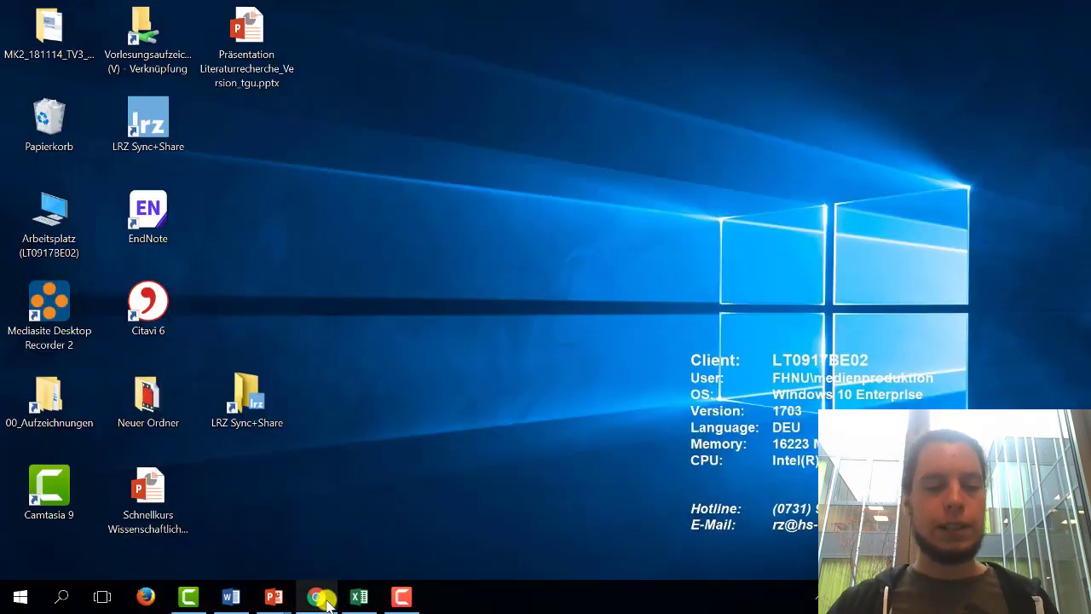
Step: Switch to Chrome, view the thesauri that WISO offers for searching Literaturnachweise, and close the overview
left_click(320, 600)
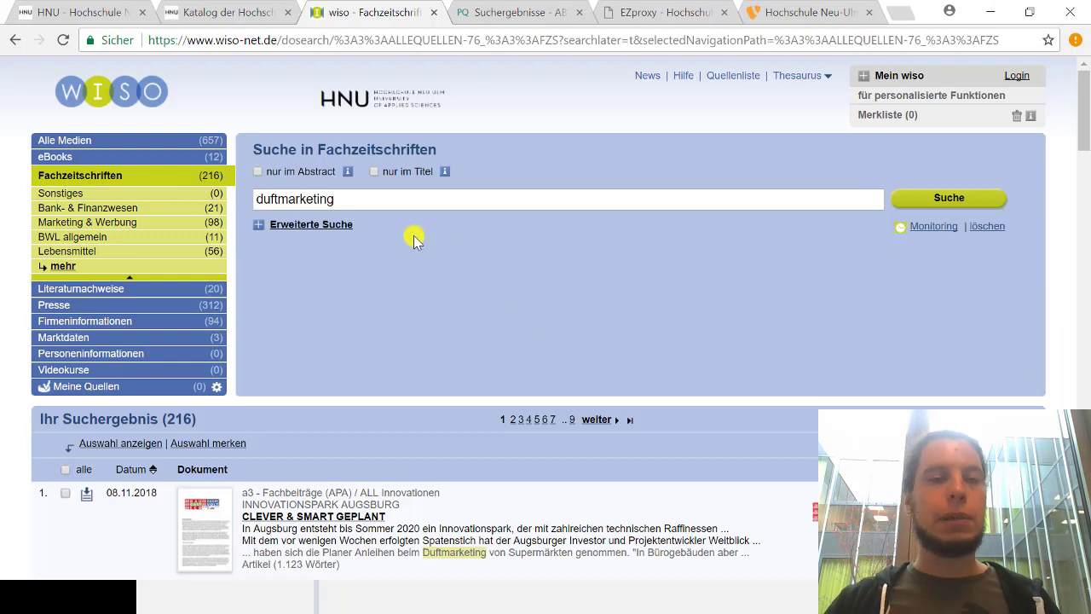
left_click(380, 198)
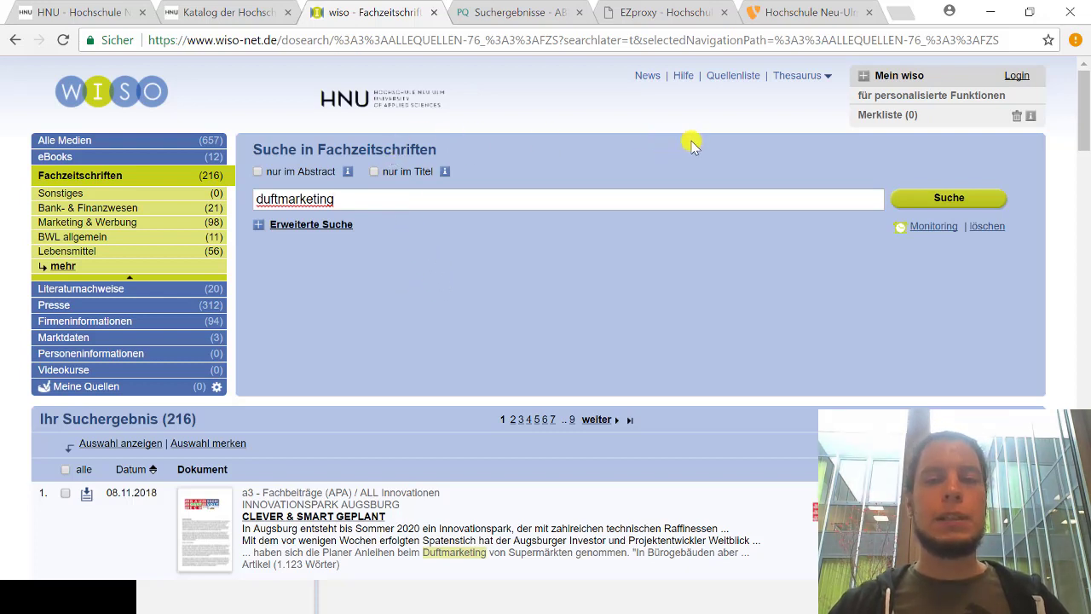
left_click(829, 78)
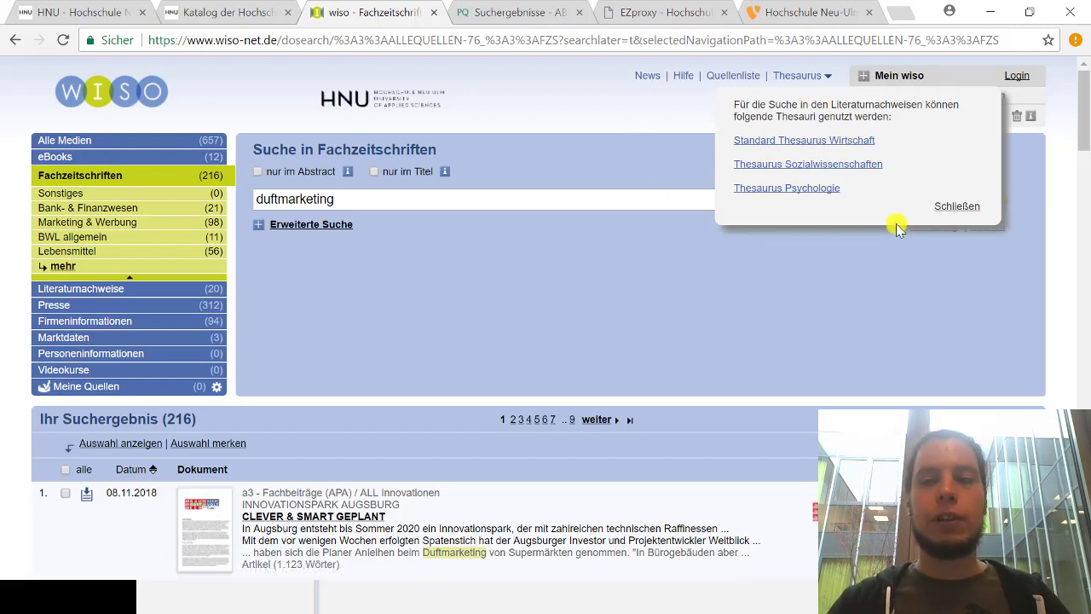
left_click(946, 205)
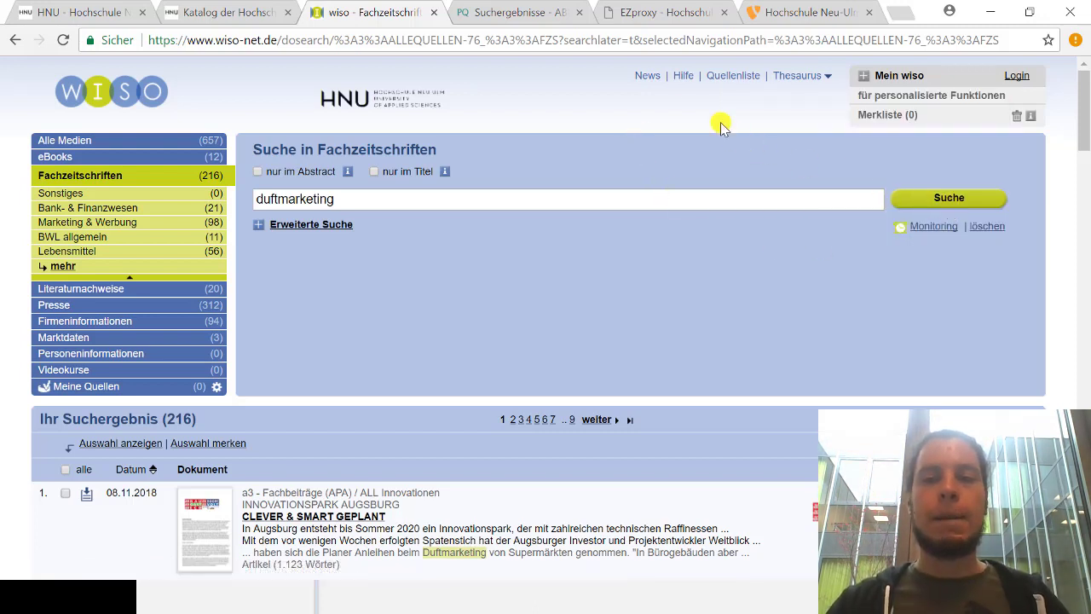
Step: Read the search operator tables under "Wie verknüpfe ich Suchworte miteinander?" in the WISO help, and close the help window
left_click(683, 75)
scroll(692, 184, "down", 3)
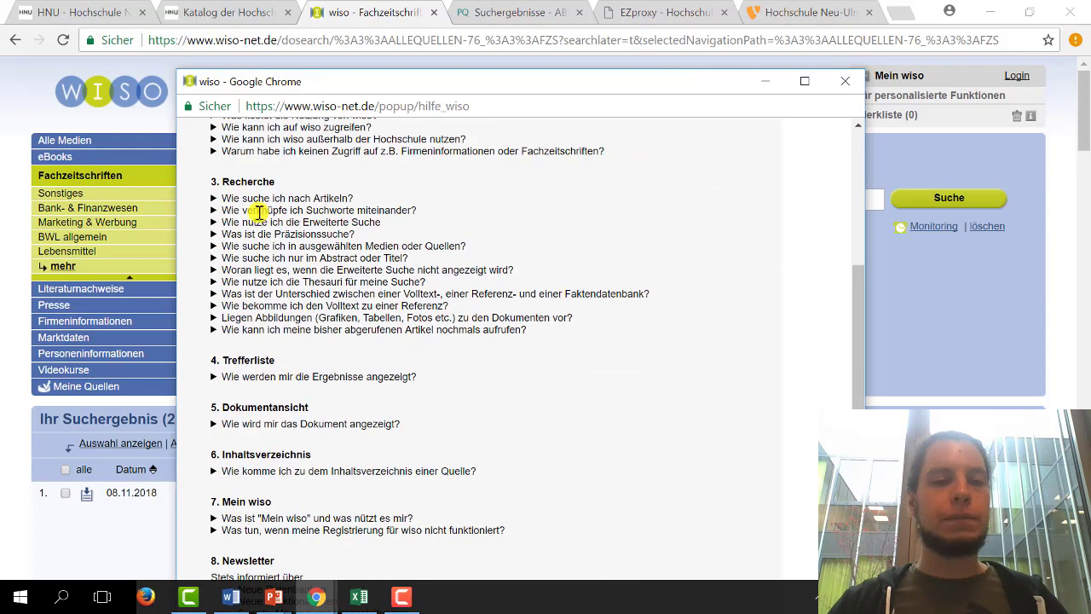
left_click(218, 212)
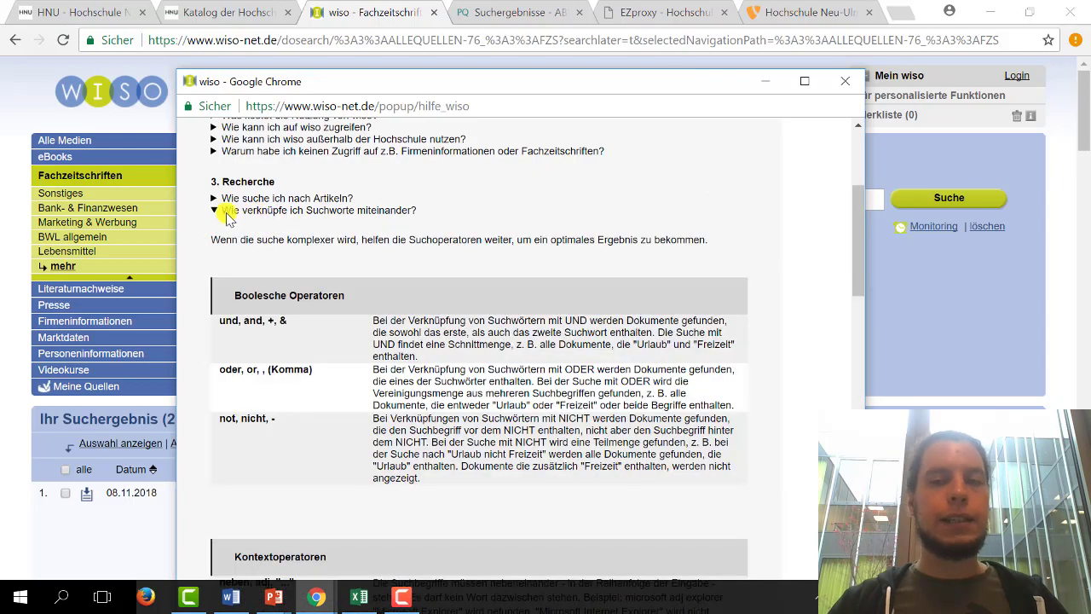
left_click_drag(857, 224, 857, 345)
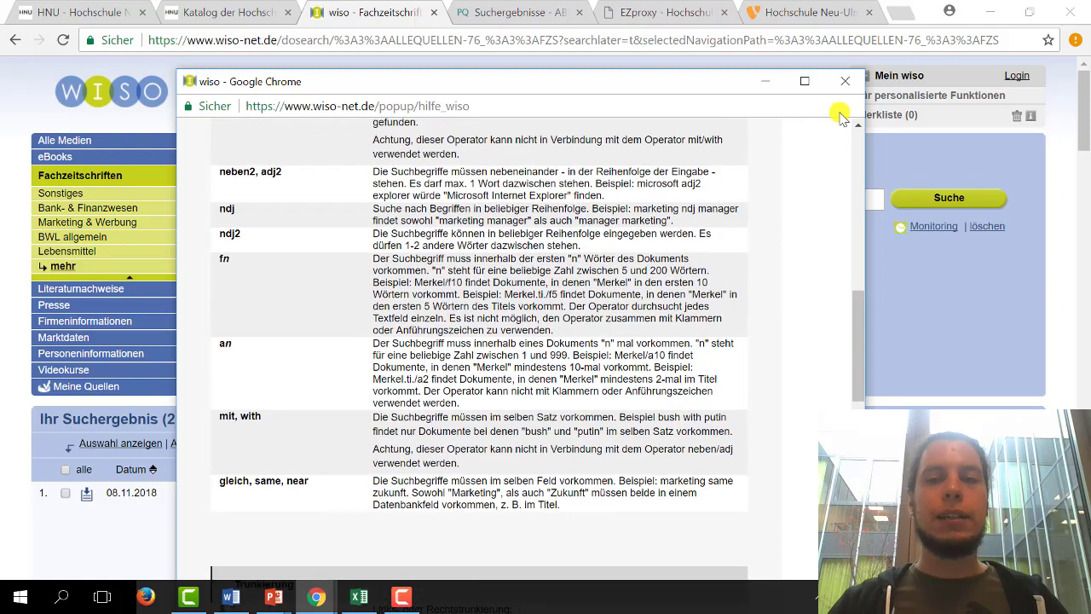
left_click(844, 81)
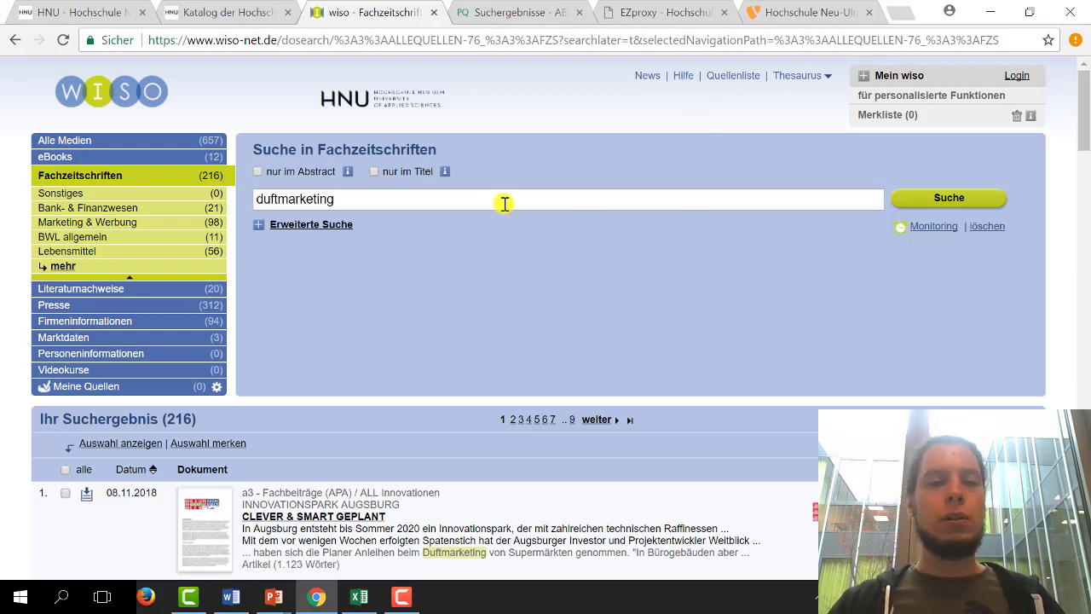
Step: Show the Erweiterte Suche fields of the Fachzeitschriften search and collapse them again
left_click(279, 225)
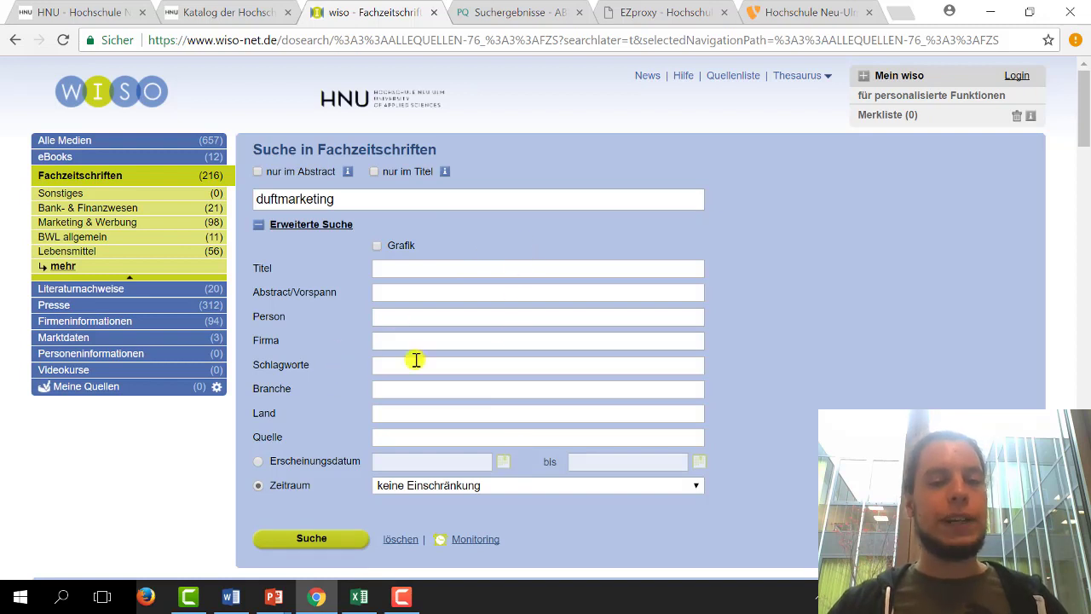
left_click(315, 226)
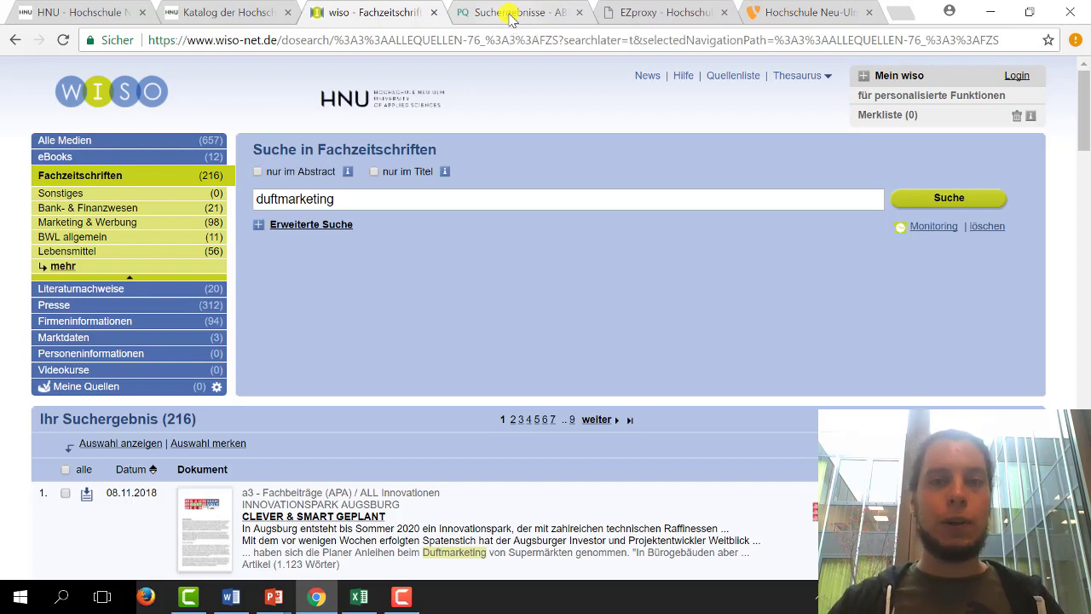
Step: Go to the ProQuest ABI/INFORM Global results for marketing and limit them to Durch Fachleute geprüft
left_click(510, 14)
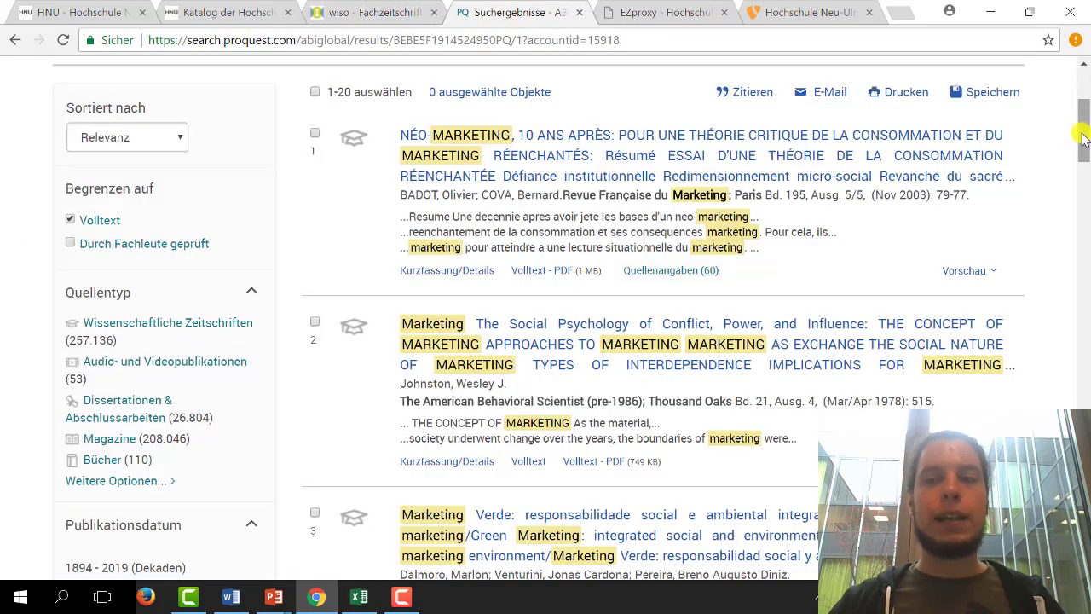
left_click_drag(1084, 132, 1084, 102)
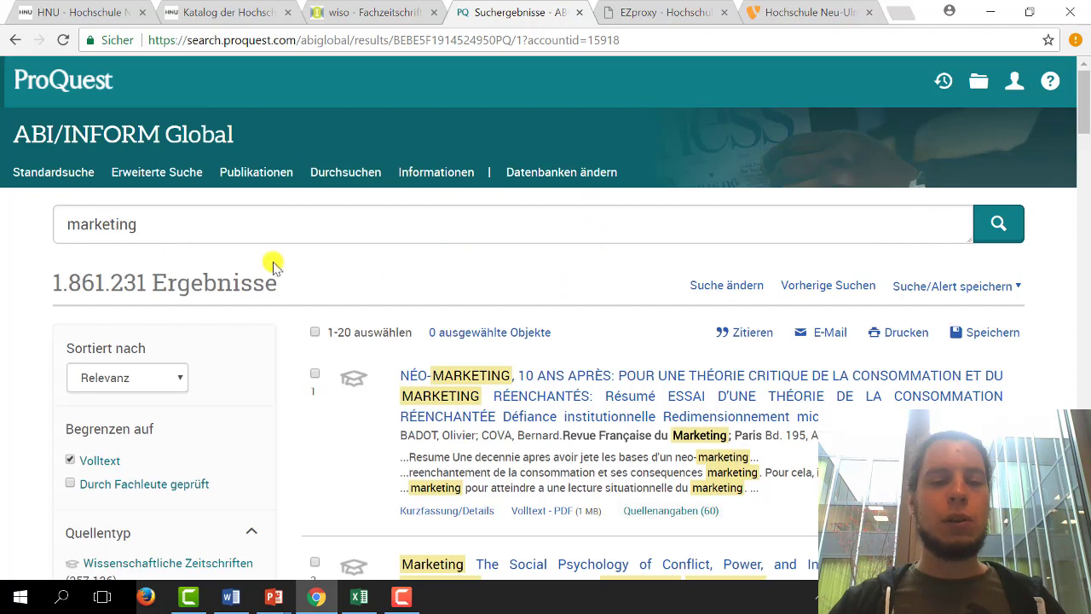
scroll(1084, 132, "down", 3)
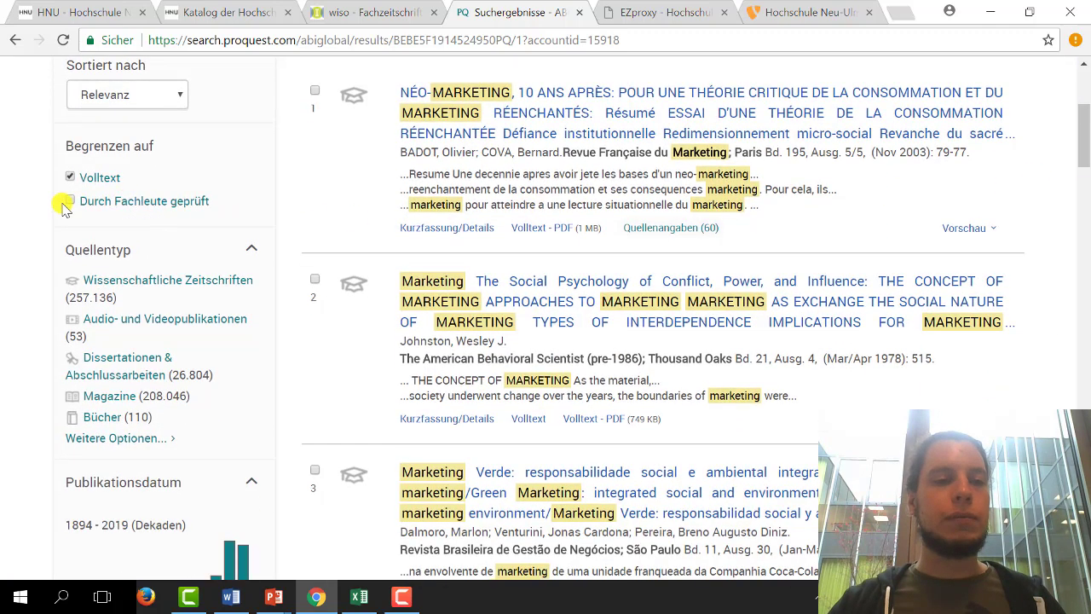
scroll(1084, 140, "up", 2)
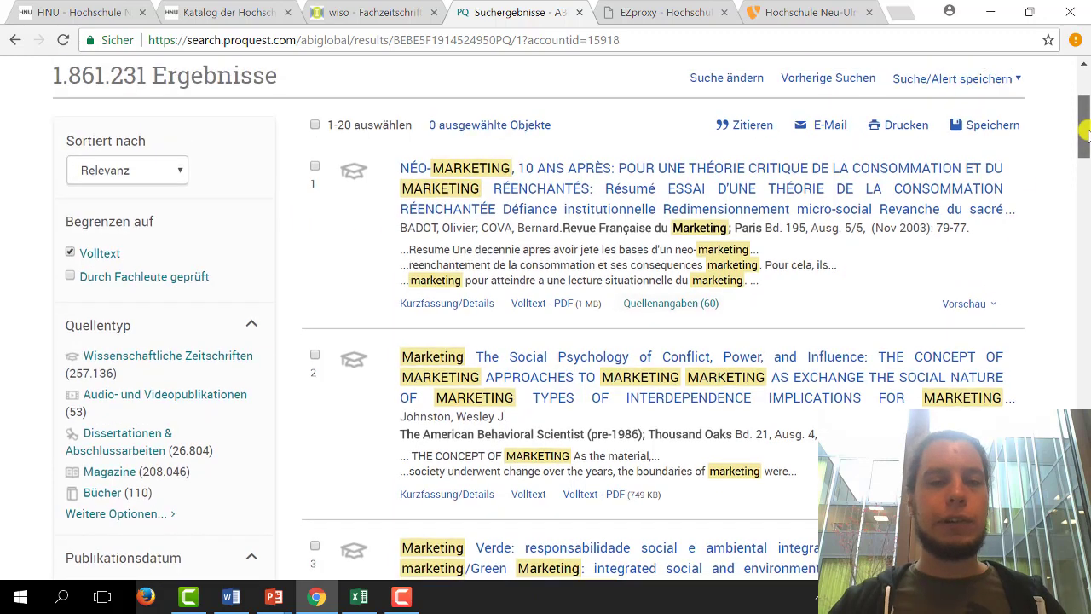
left_click_drag(64, 188, 136, 190)
left_click(70, 389)
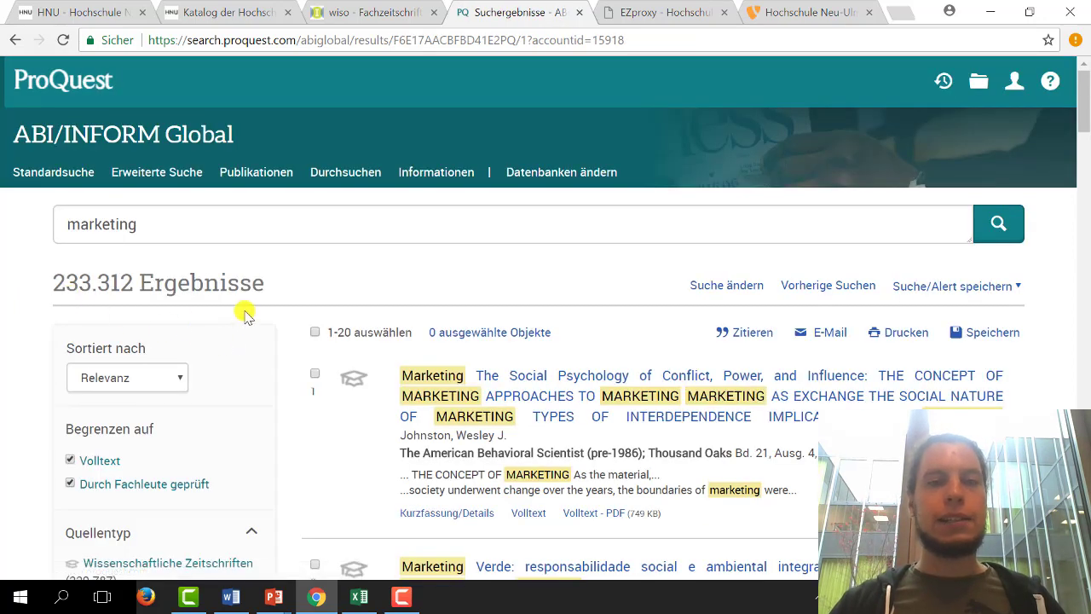
Step: Try to remove the Durch Fachleute geprüft filter from the ProQuest results and reload the page
scroll(245, 311, "down", 2)
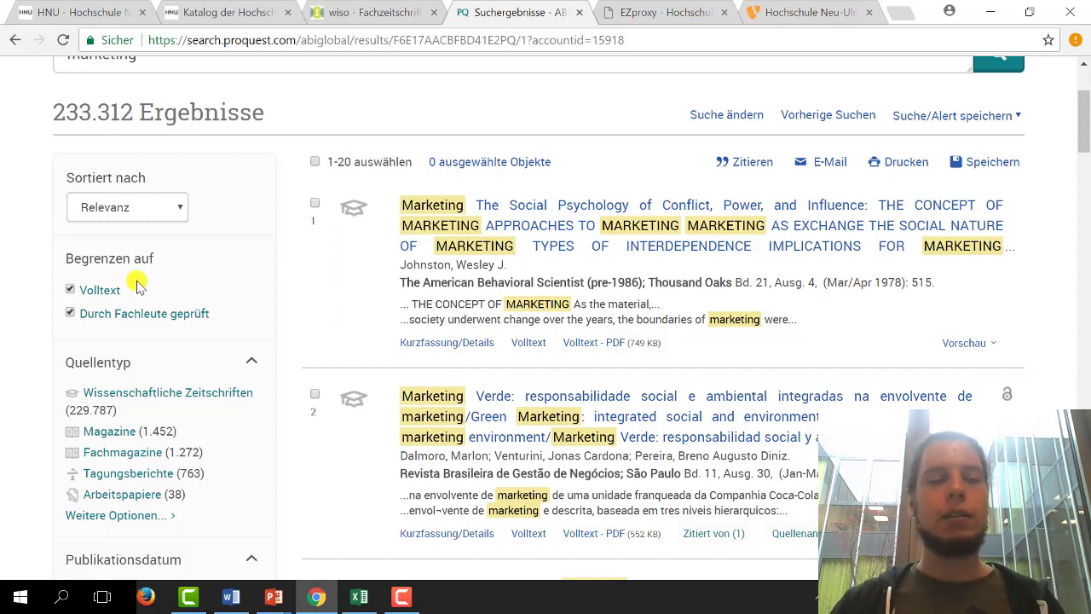
left_click(71, 314)
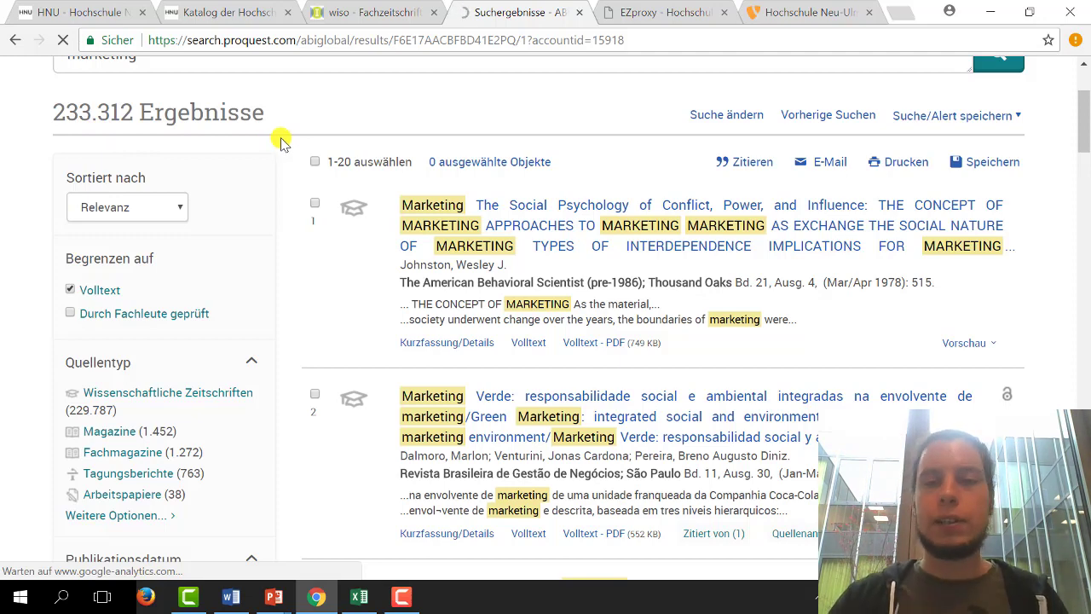
scroll(353, 182, "up", 2)
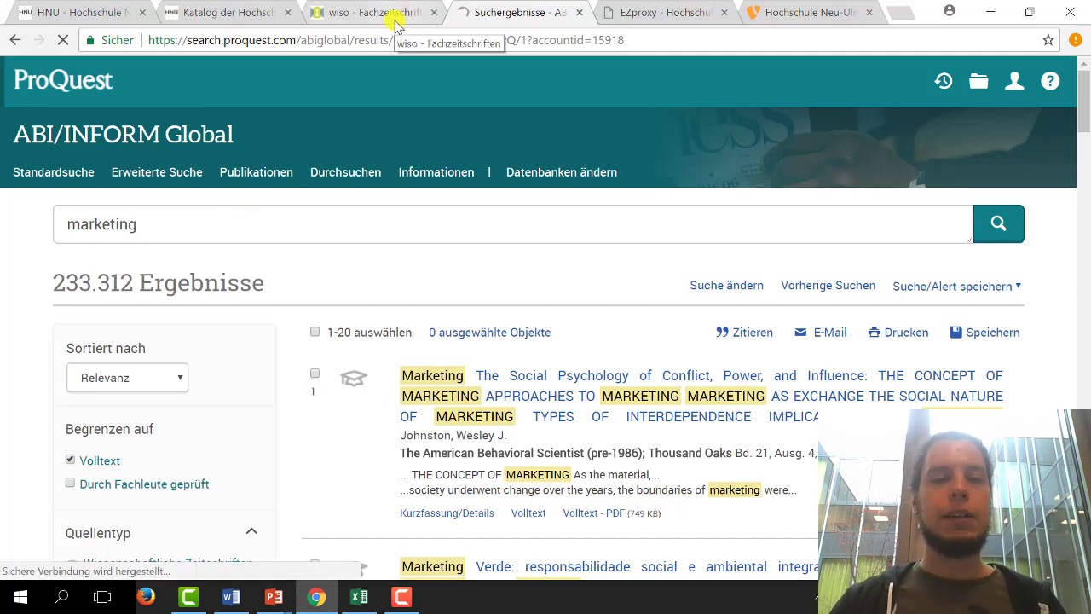
left_click(144, 484)
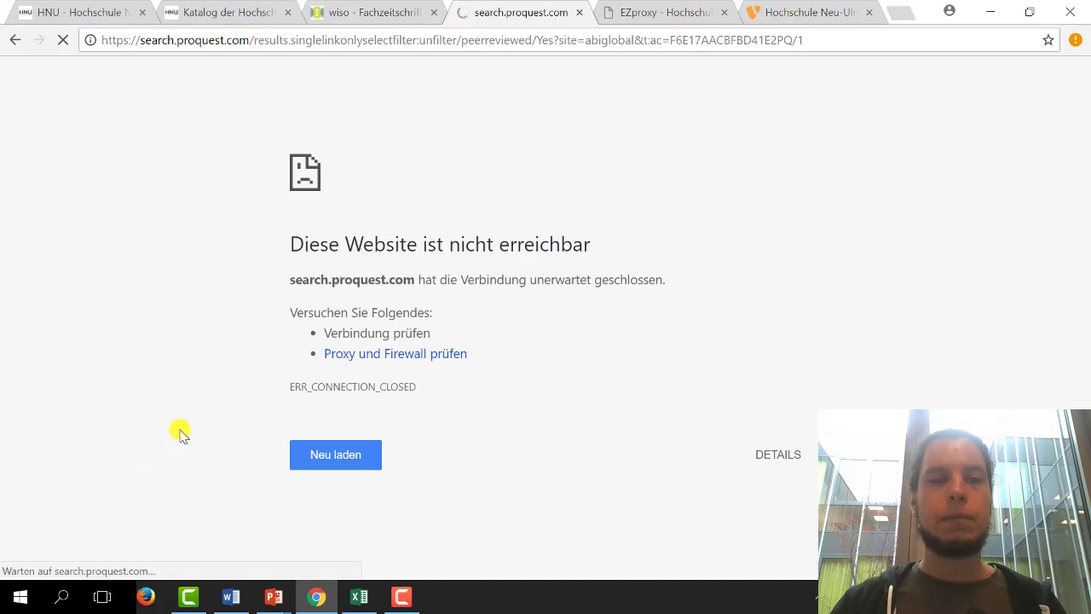
left_click(338, 473)
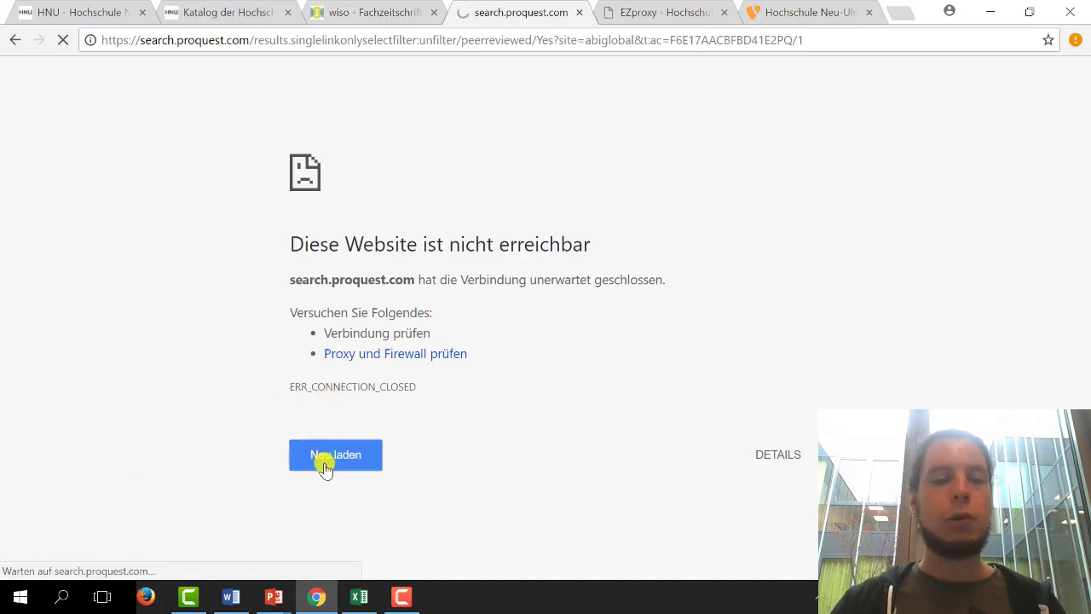
Step: Switch back to the PowerPoint slideshow and reveal the heading and comparison table on the Schneeball- vs. systematische Recherche slide
left_click(993, 10)
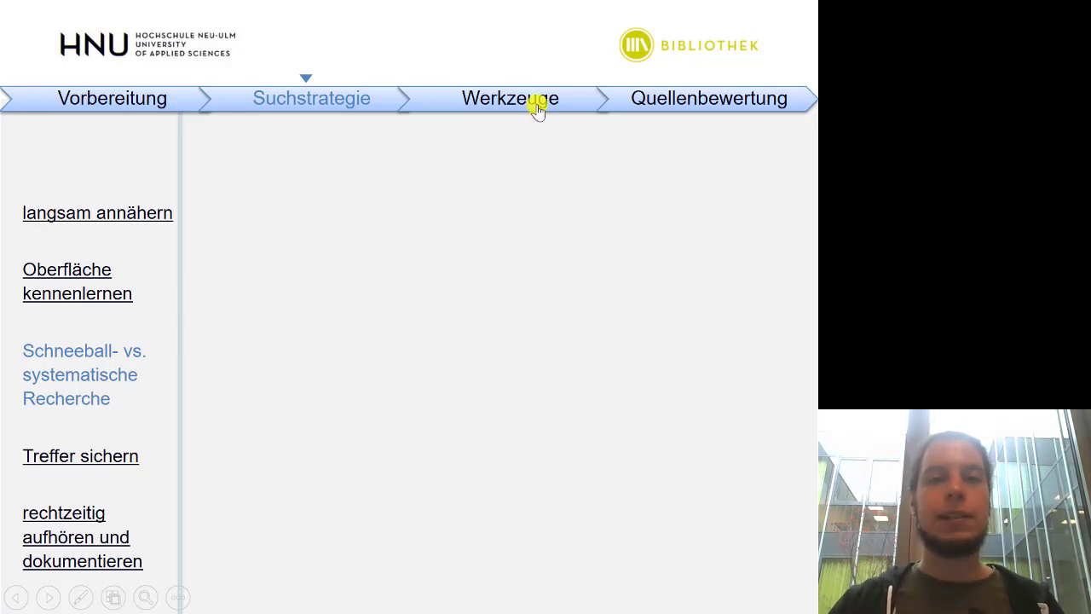
left_click(464, 238)
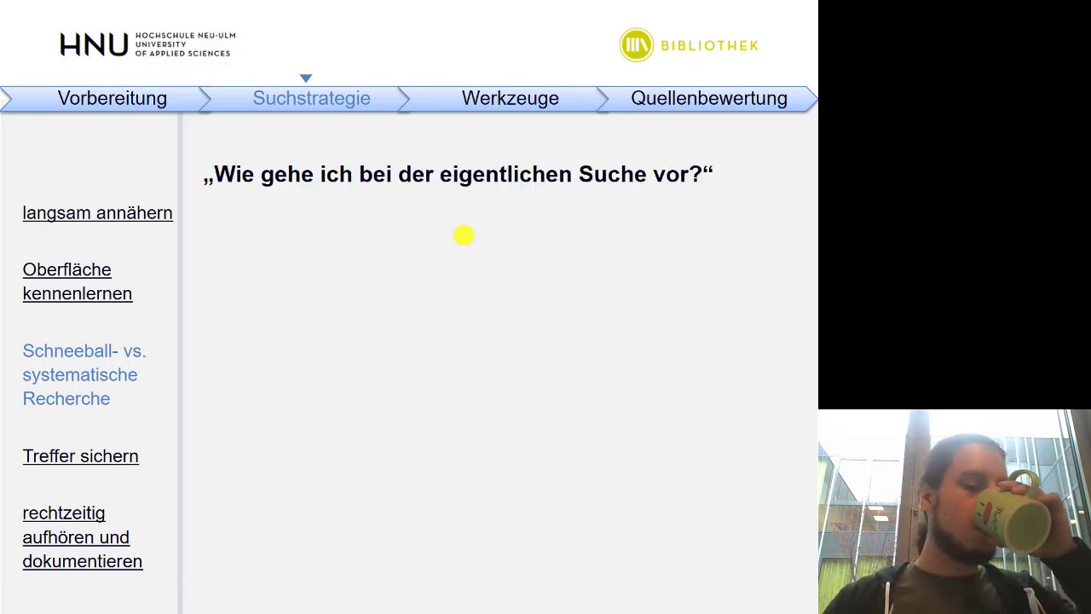
left_click(464, 235)
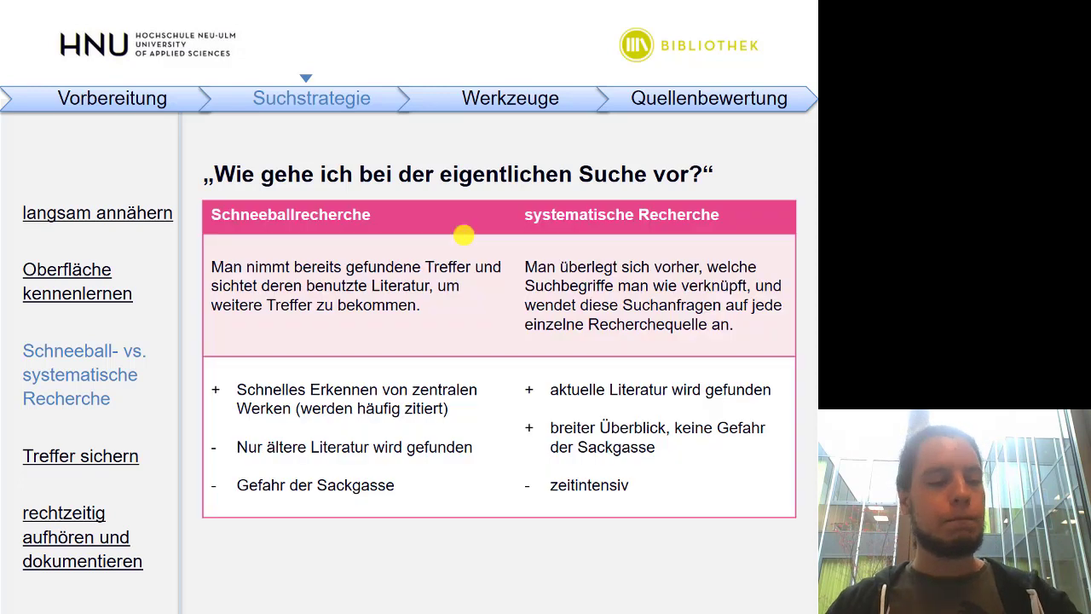
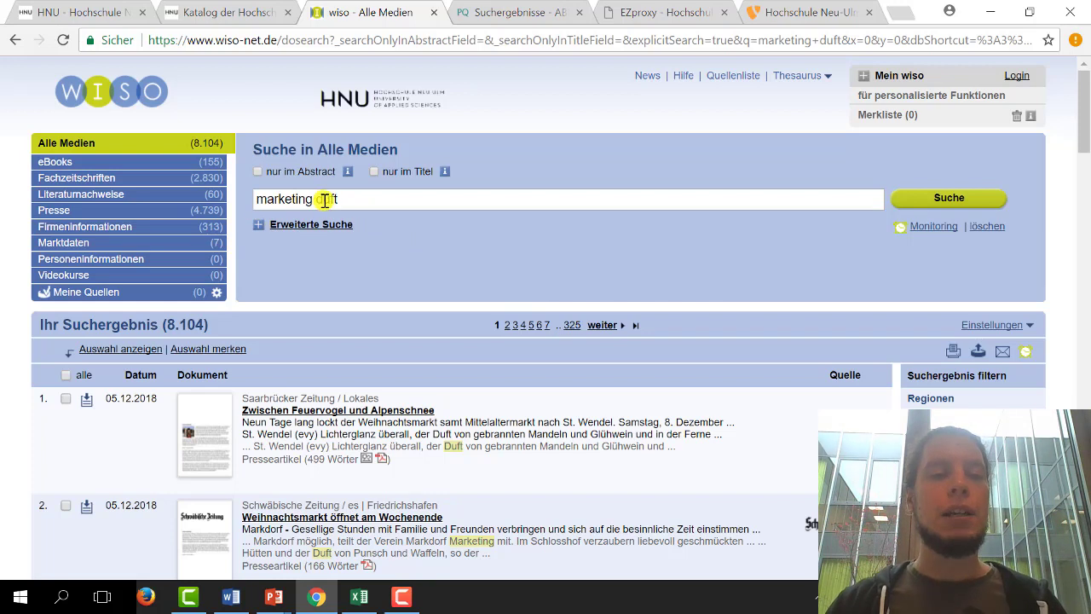
Step: Replace duft with geruch in the WISO query and search all media for marketing geruch
double_click(327, 199)
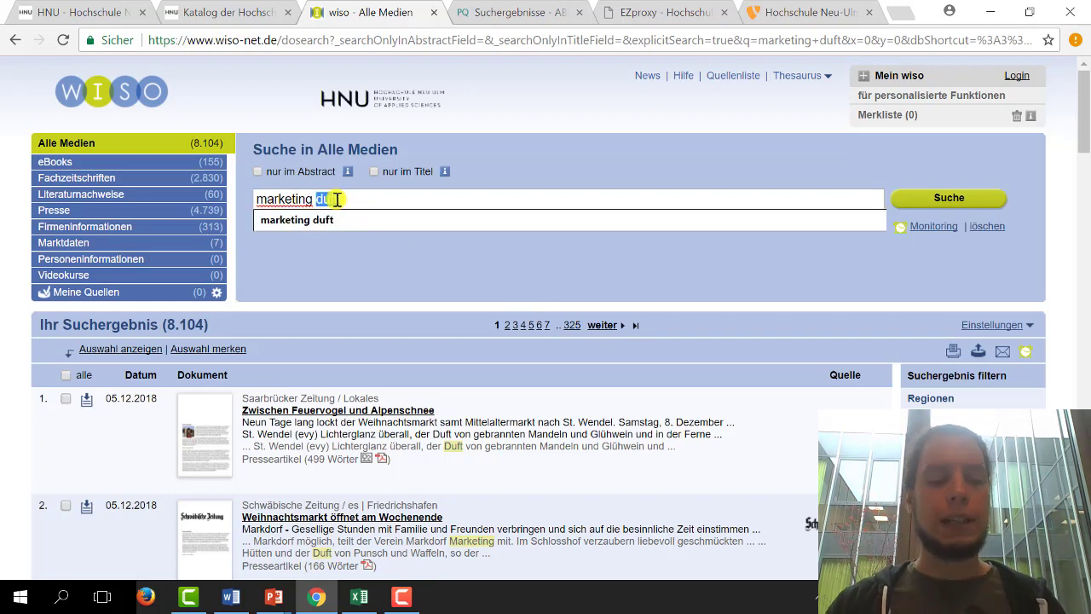
type("geruch")
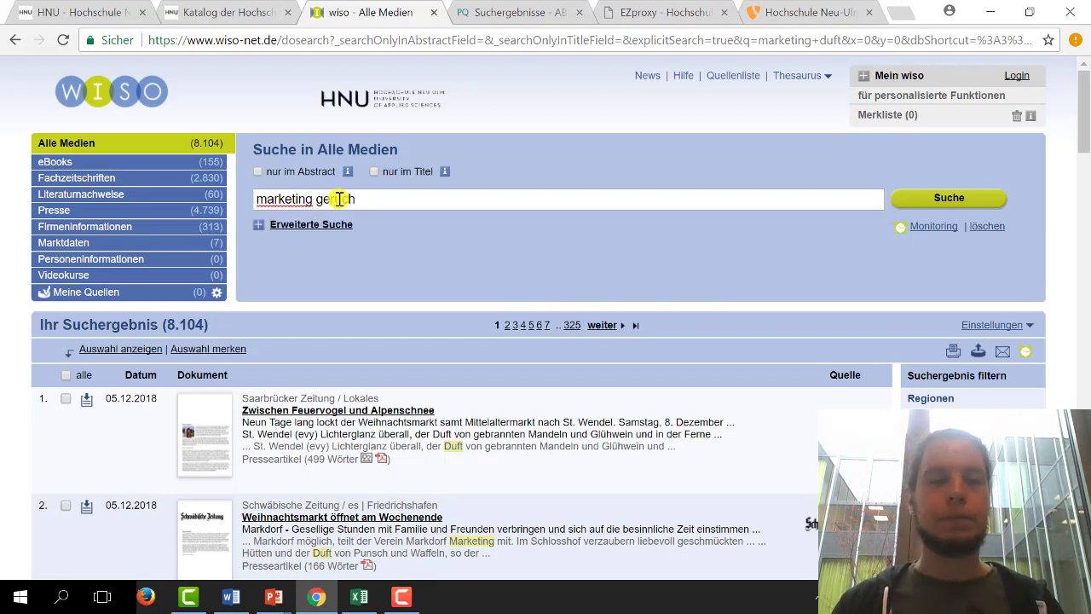
key("Return")
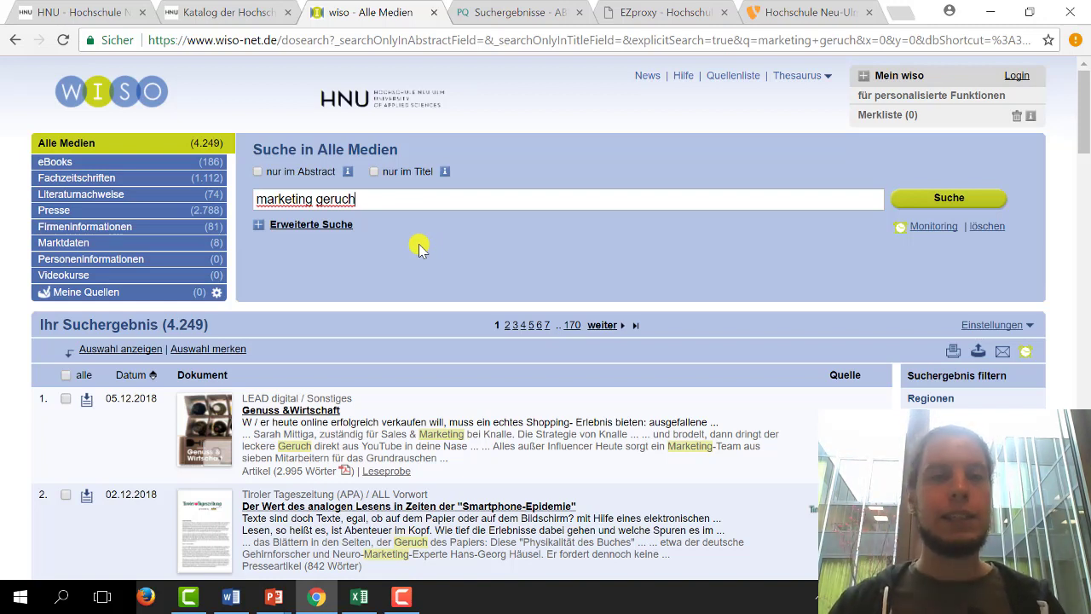
Step: Extend the WISO query to marketing (geruch ODER duft) and highlight its bracketed part and the word marketing
left_click(320, 203)
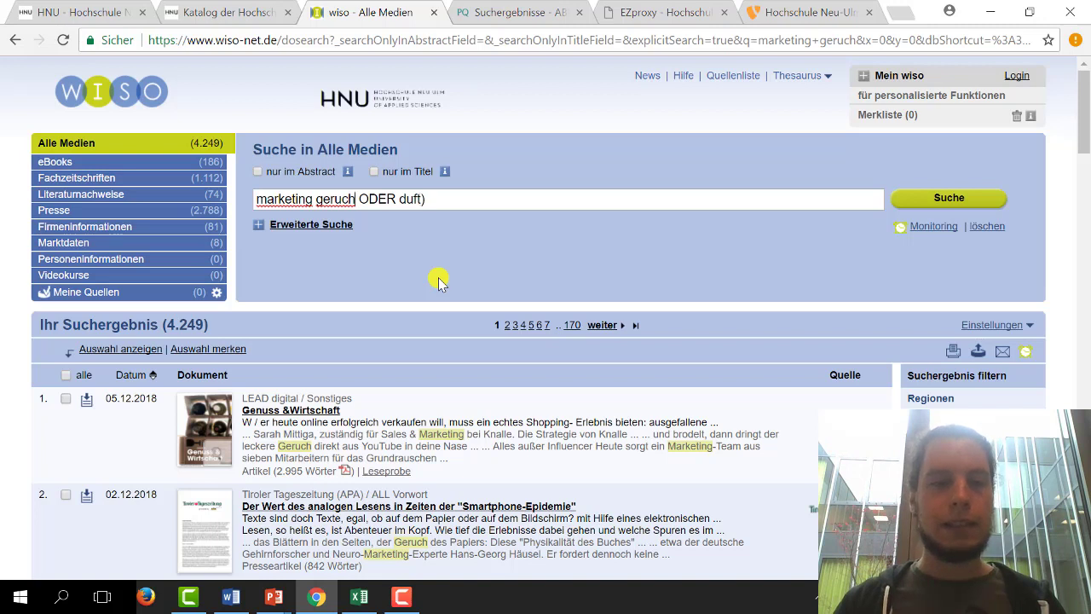
type("(")
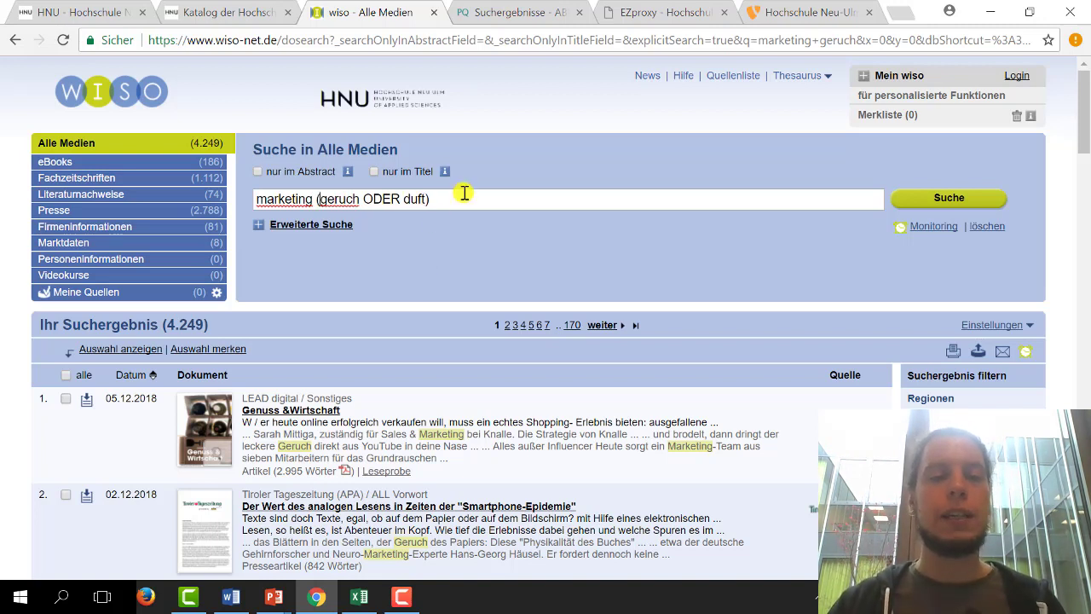
left_click_drag(438, 199, 319, 198)
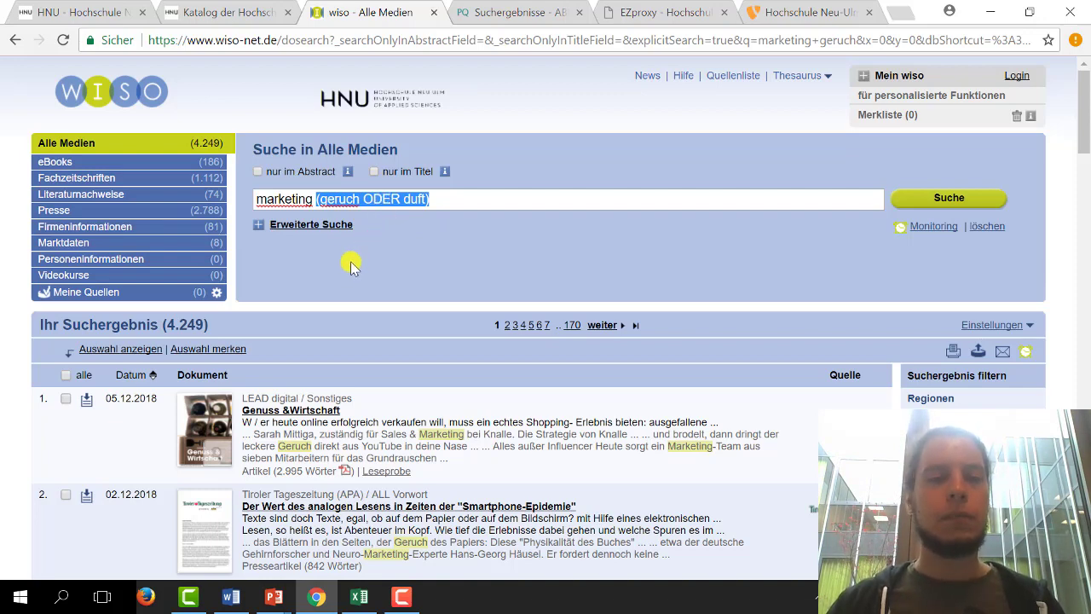
left_click(269, 198)
double_click(269, 198)
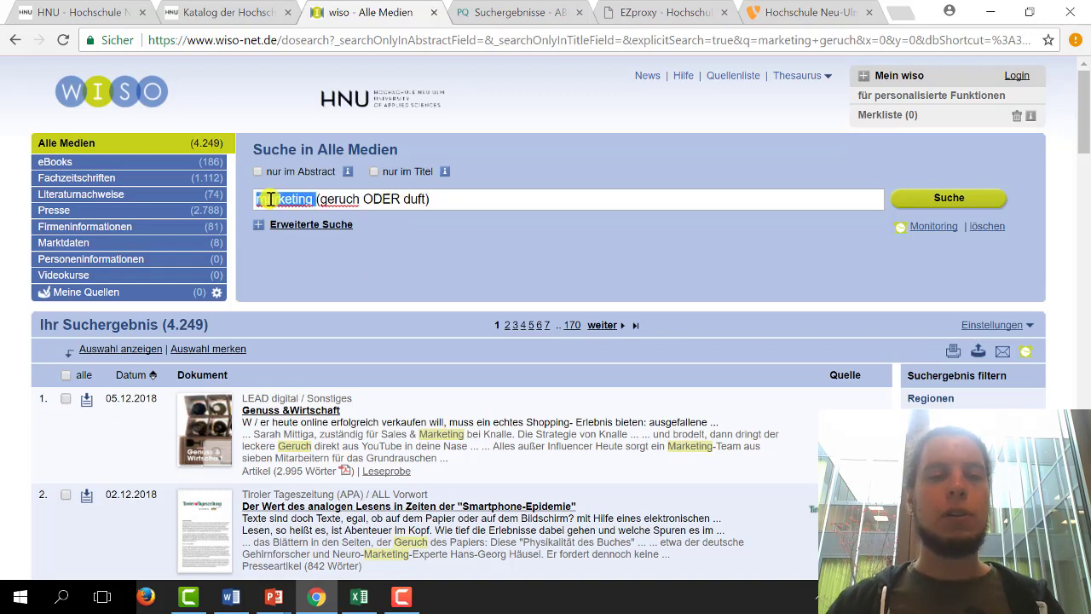
Step: Copy the bracketed expression (geruch ODER duft), try duft alone in its place, and restore the copied expression
left_click_drag(471, 198, 314, 198)
key("ctrl+c")
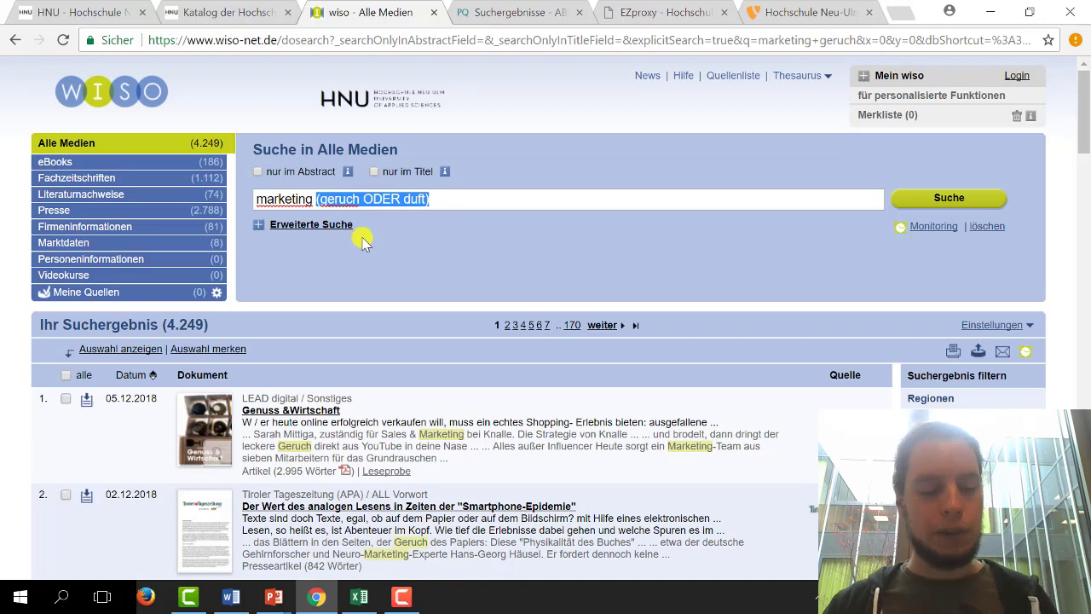
key("BackSpace")
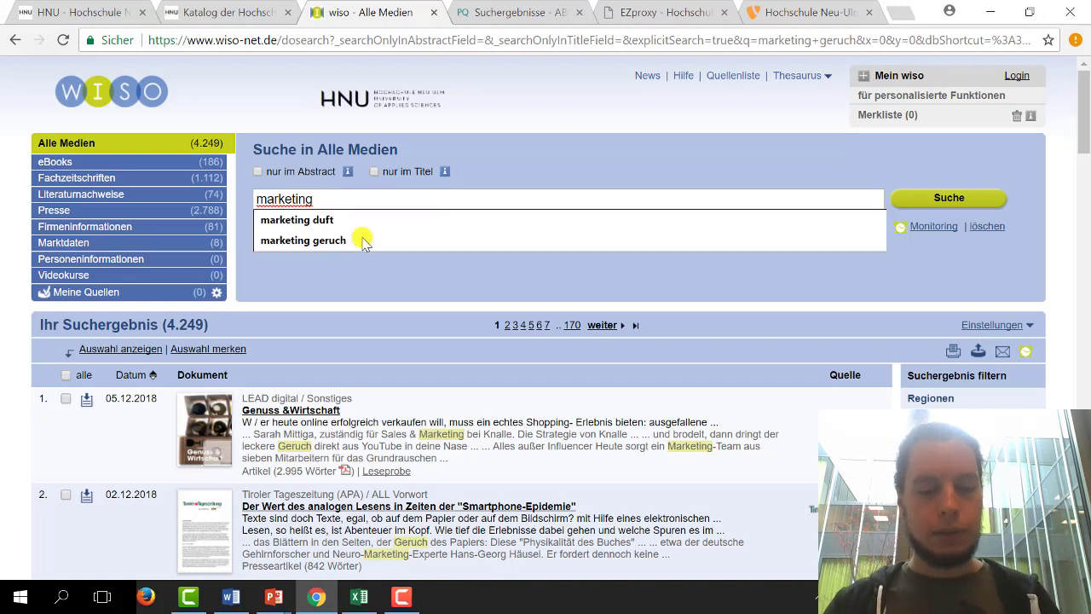
type("duft")
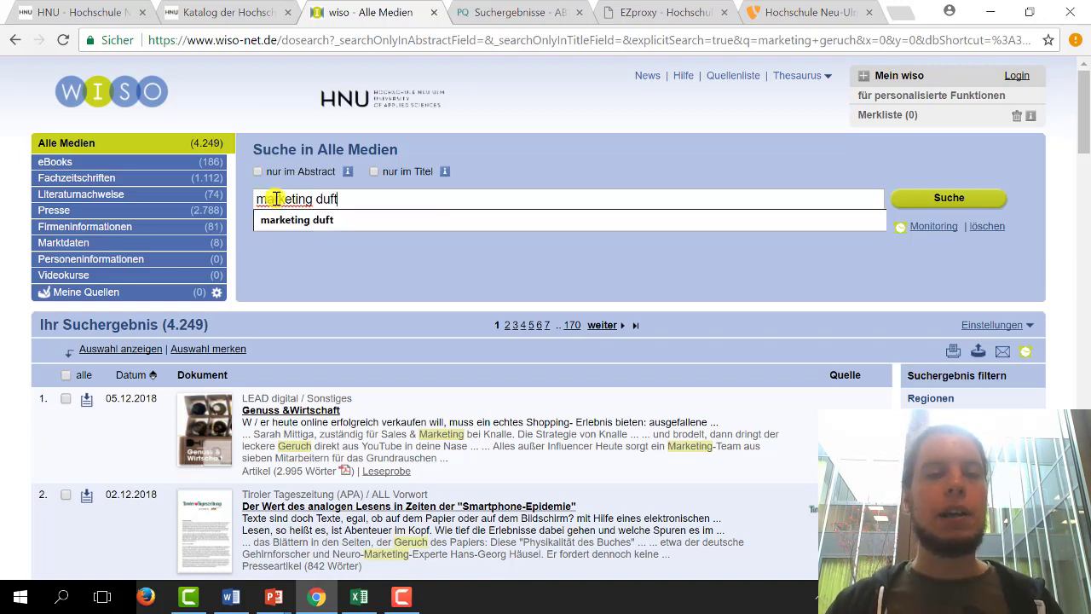
left_click(294, 255)
left_click(326, 197)
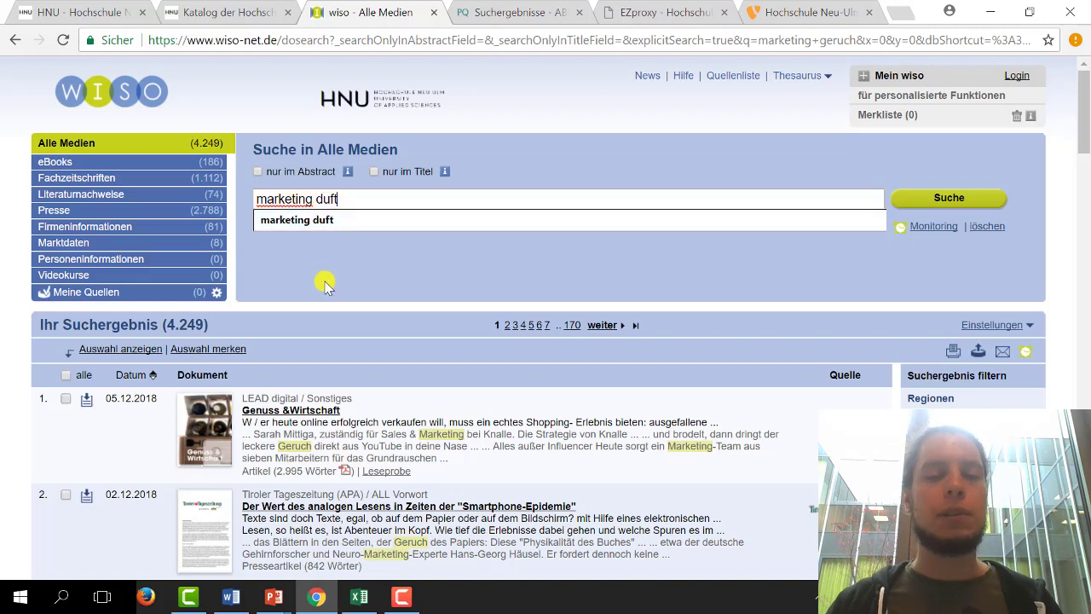
double_click(326, 198)
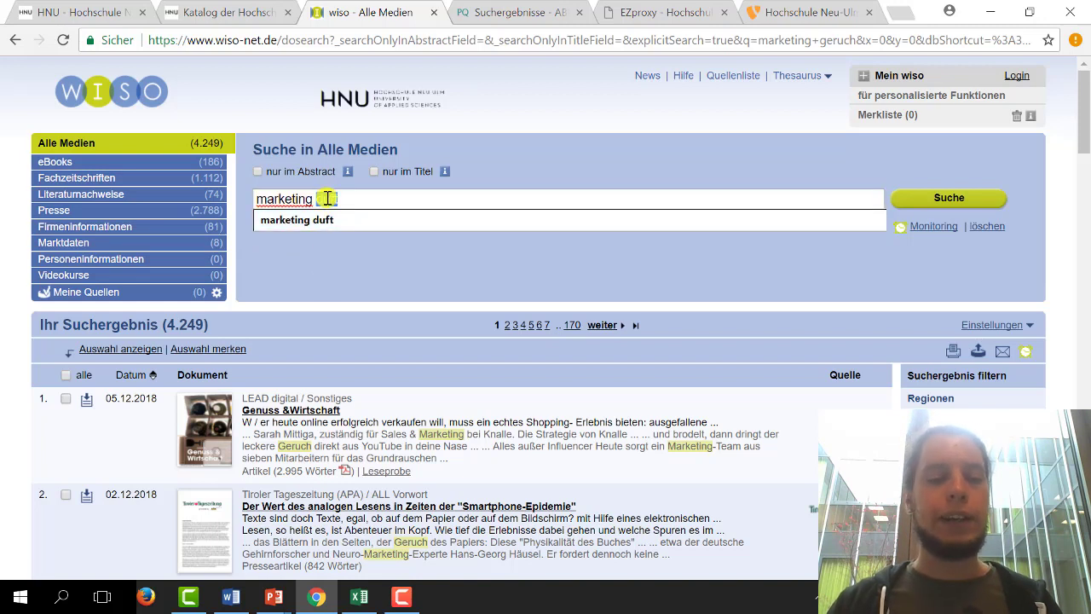
key("BackSpace")
key("ctrl+v")
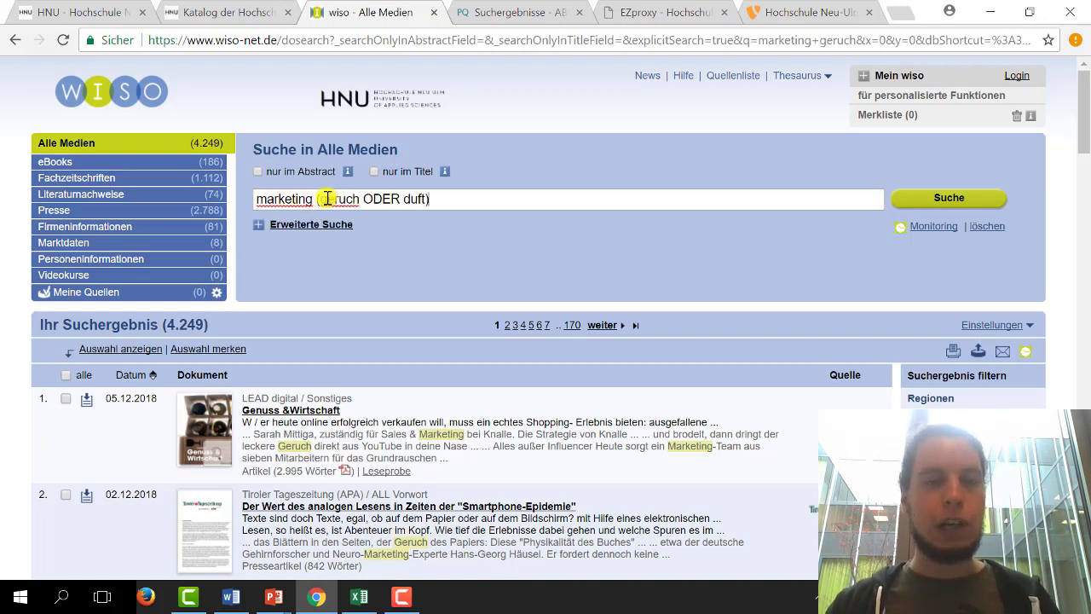
Step: Highlight both parts of the query and search all media for marketing (geruch ODER duft)
double_click(279, 198)
left_click_drag(433, 198, 317, 201)
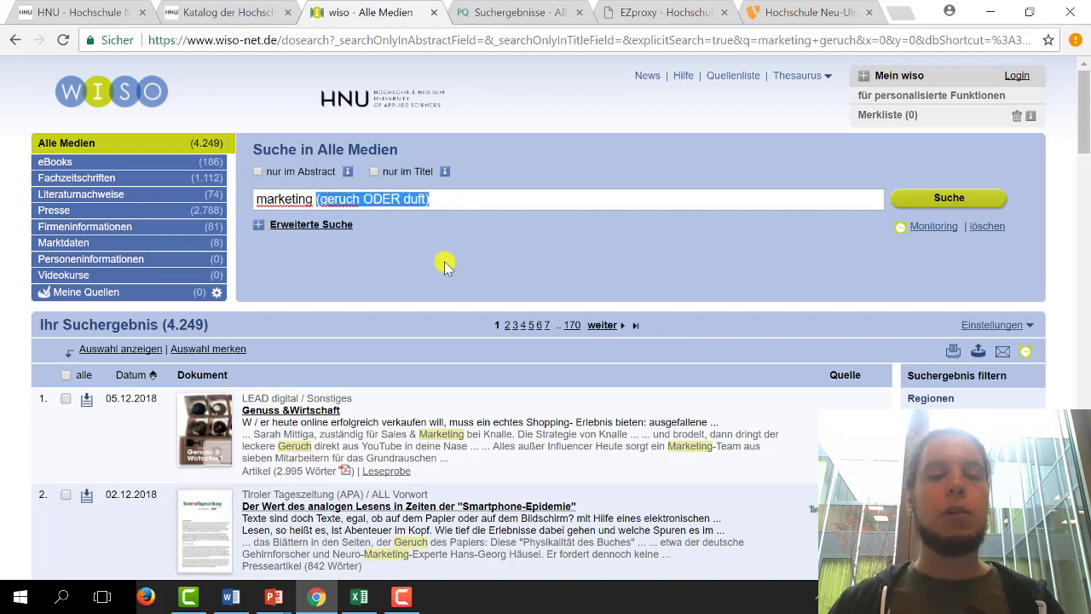
left_click(474, 198)
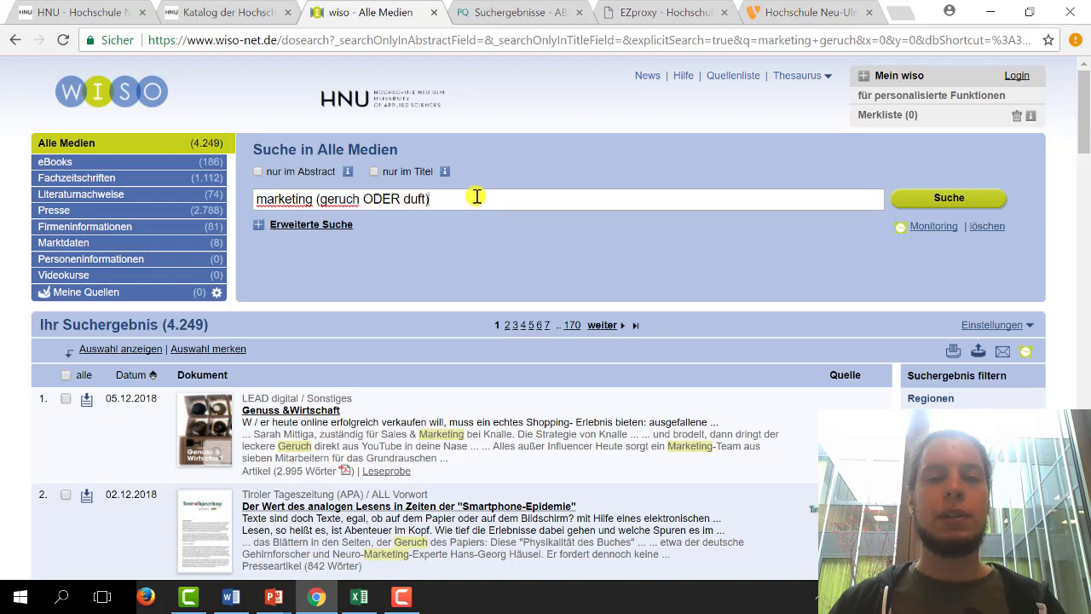
left_click(944, 200)
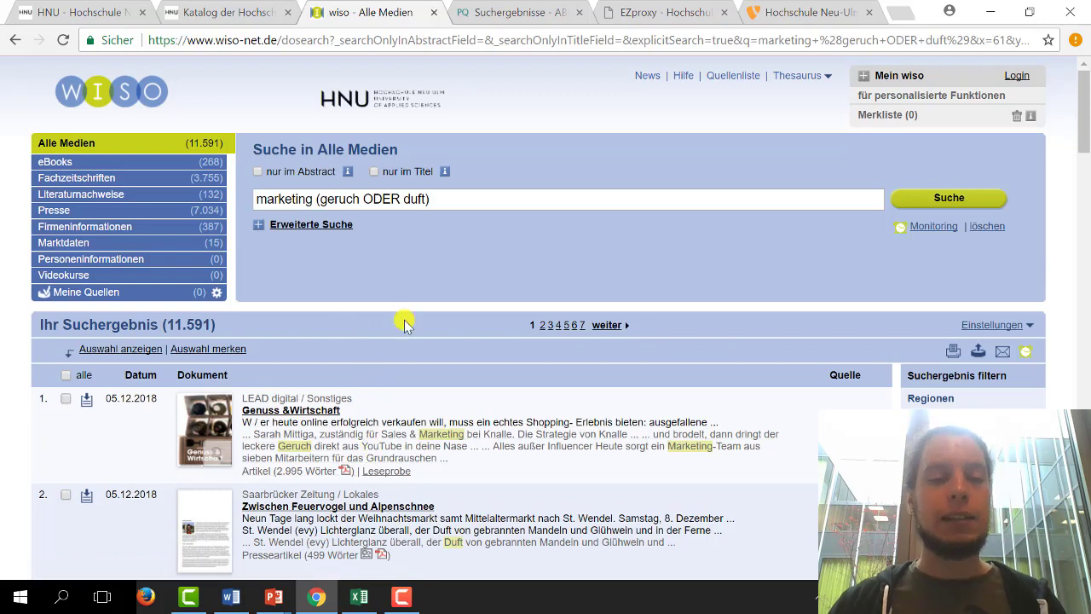
Step: Insert the operator UND between marketing and (geruch ODER duft) in the WISO query
left_click(508, 206)
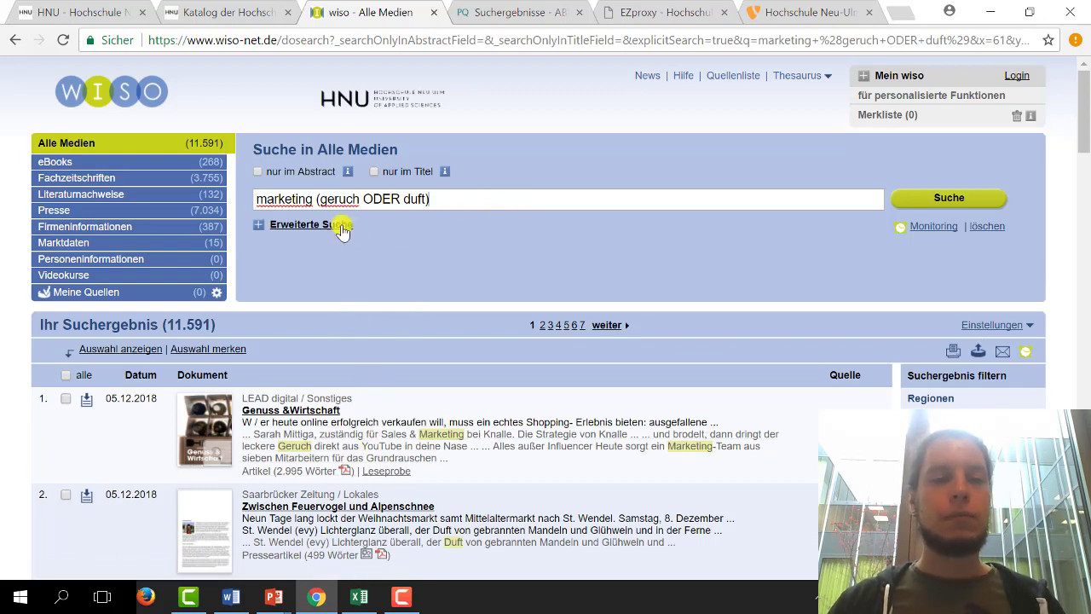
left_click(317, 202)
key("Escape")
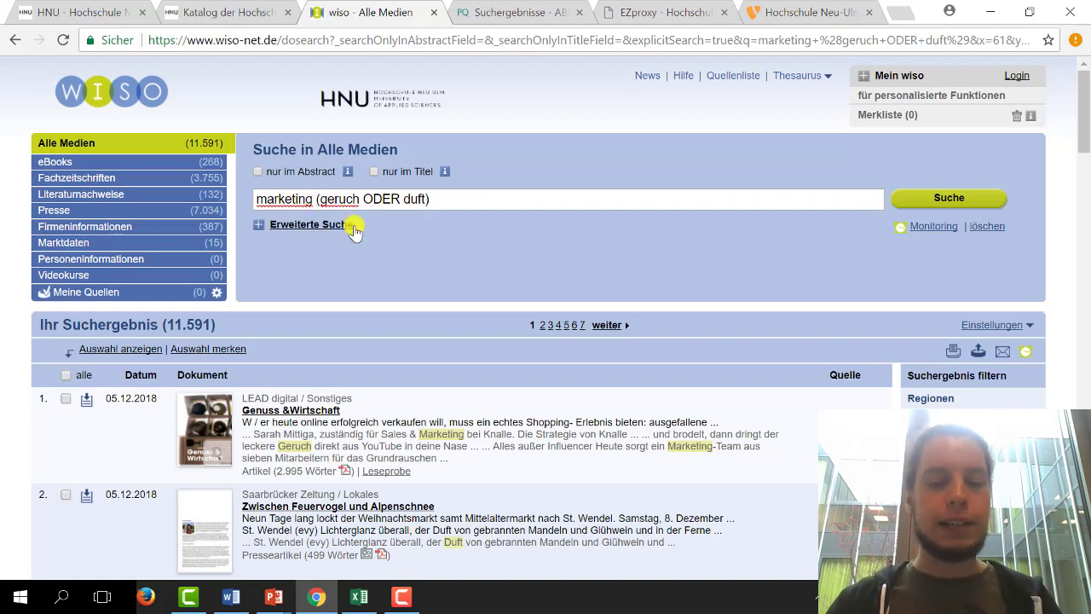
type("UND")
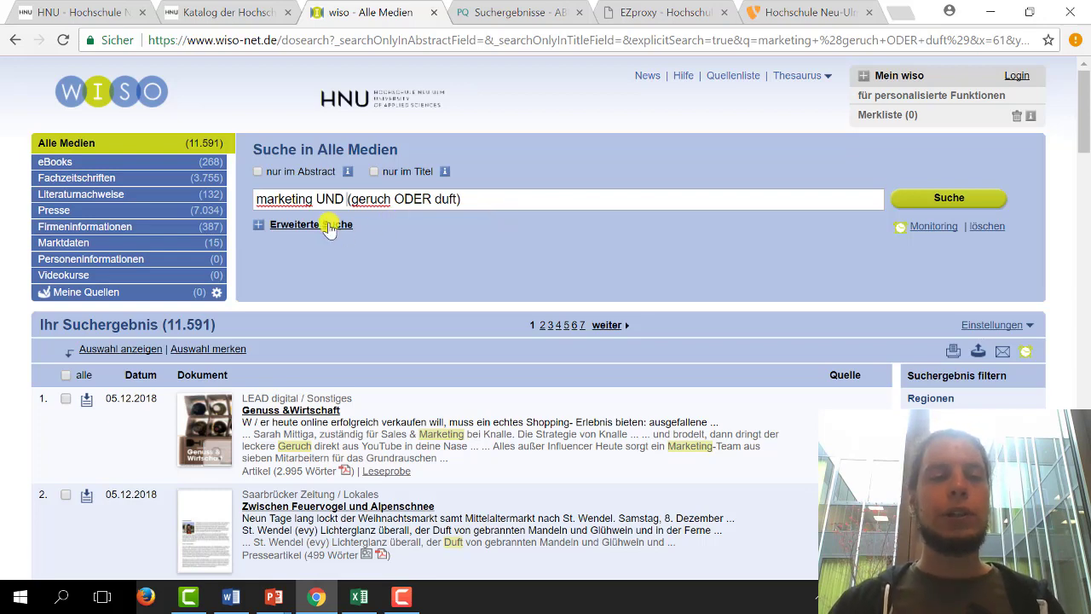
Step: Highlight marketing and the bracketed group (geruch ODER duft) in turn to examine how UND links them
double_click(298, 199)
left_click(349, 201)
left_click_drag(349, 200, 470, 195)
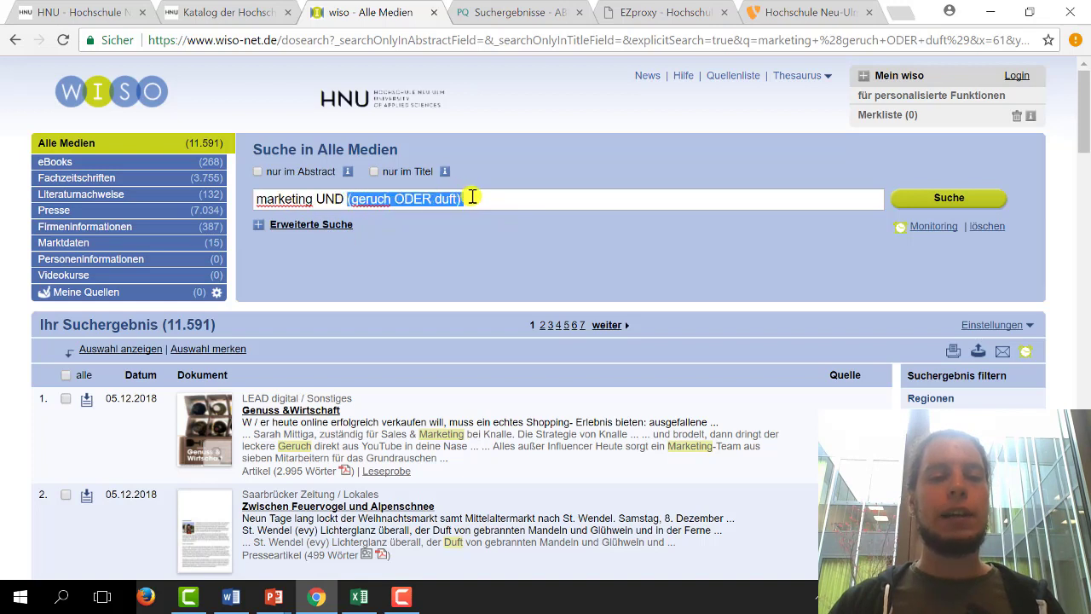
left_click(461, 253)
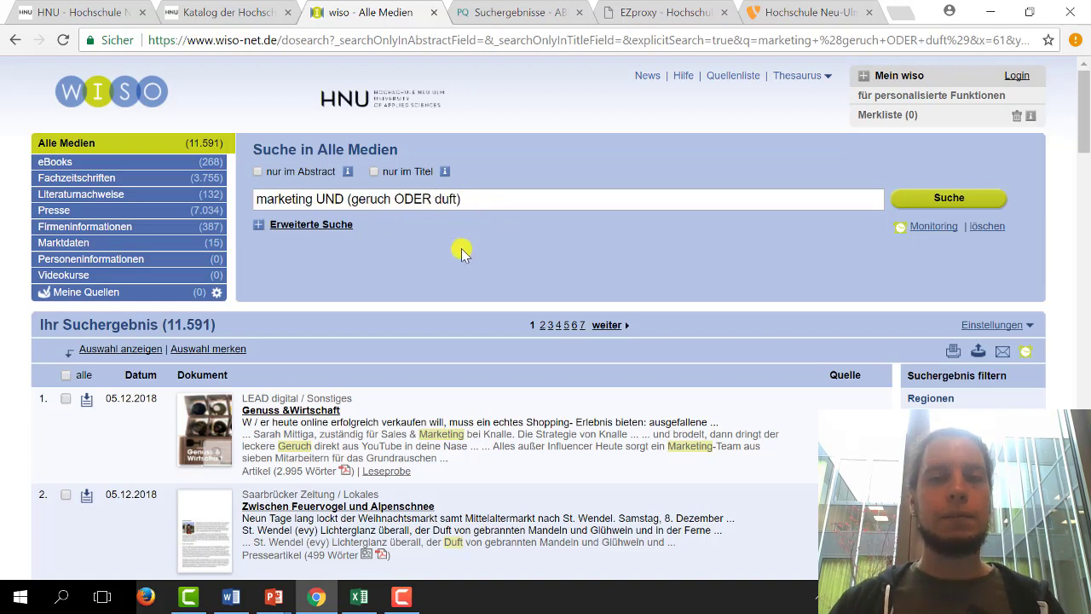
double_click(294, 199)
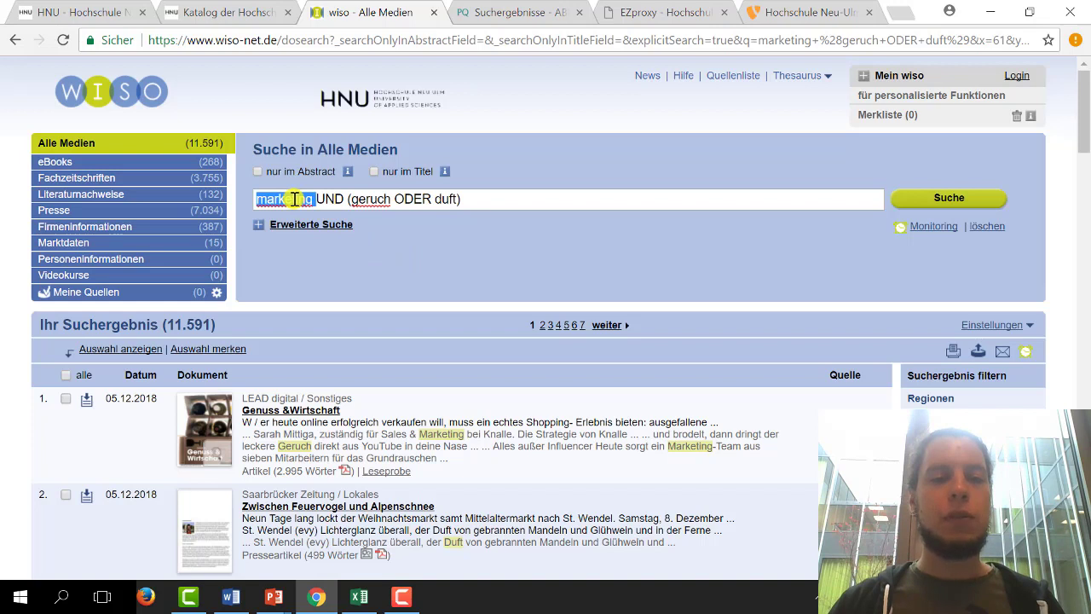
left_click(349, 200)
left_click_drag(347, 200, 491, 195)
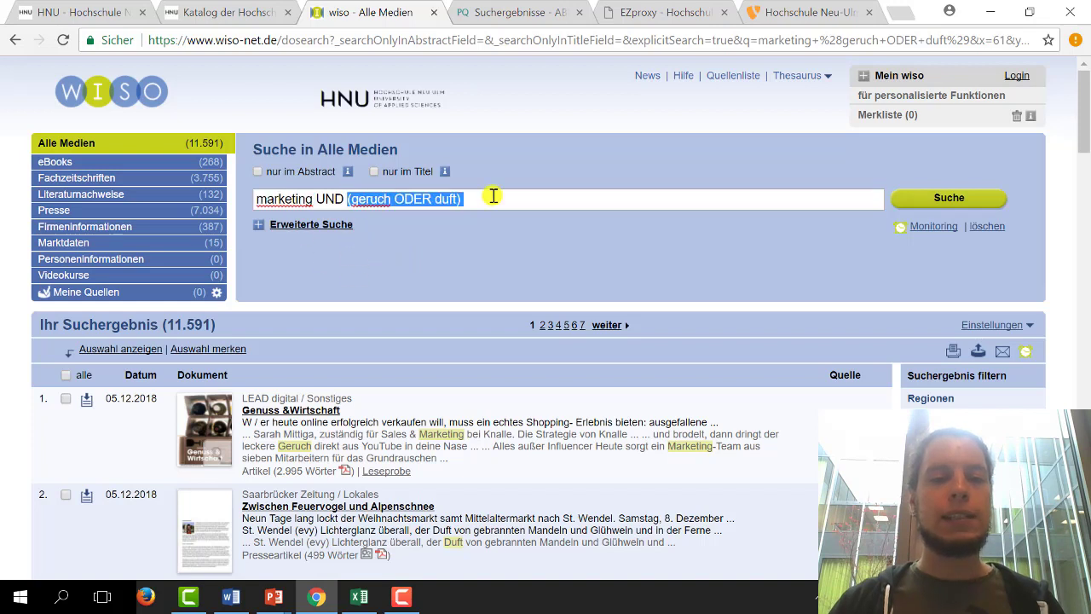
left_click(487, 243)
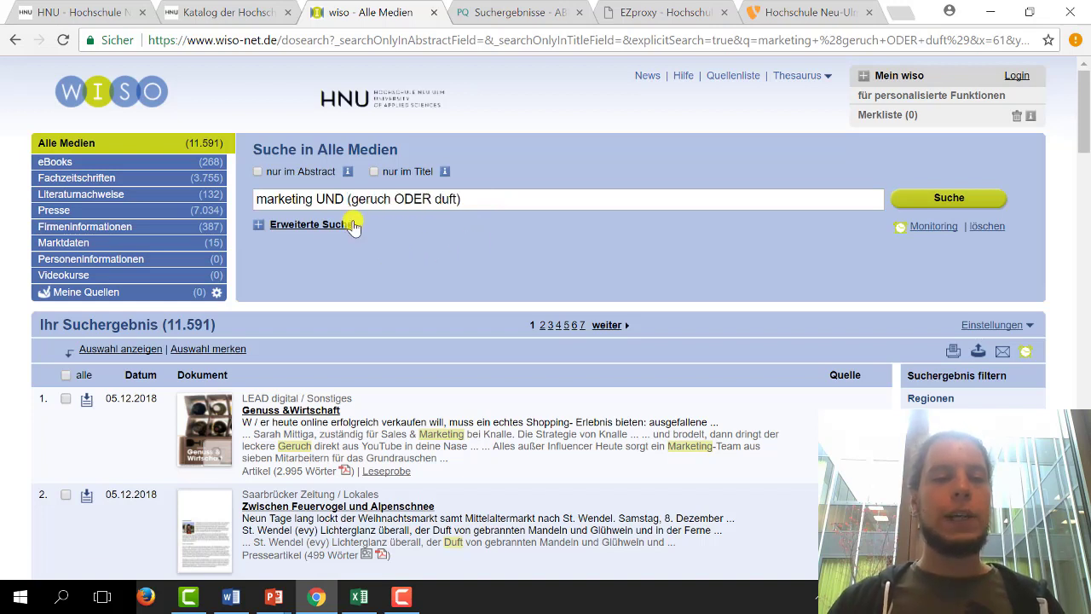
Step: Add ODER werbung after marketing, bracket both terms, and search for (marketing ODER werbung) UND (geruch ODER duft)
left_click(312, 198)
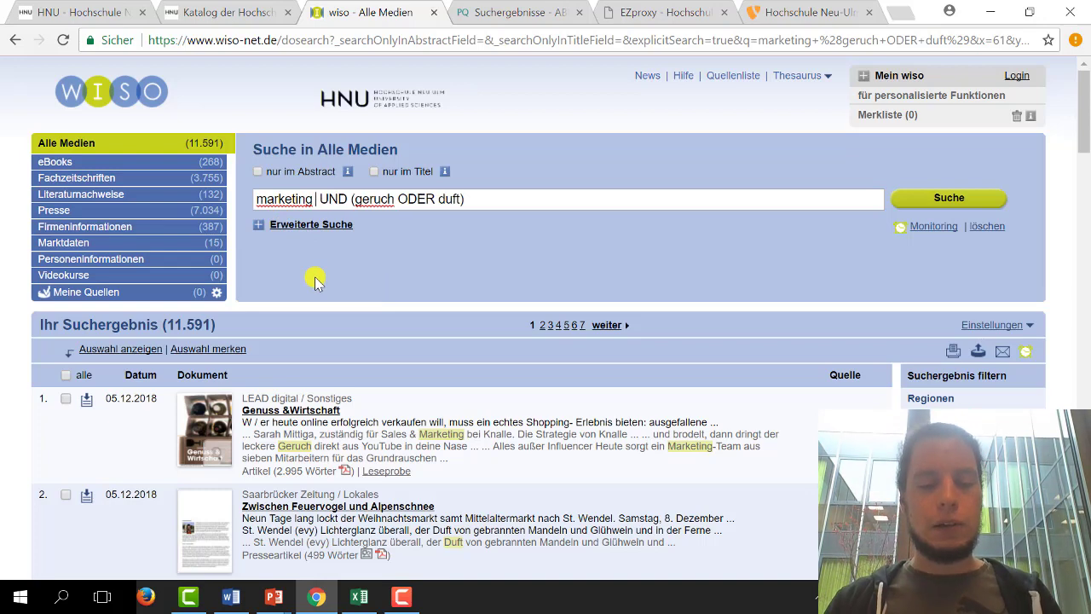
type("ODER")
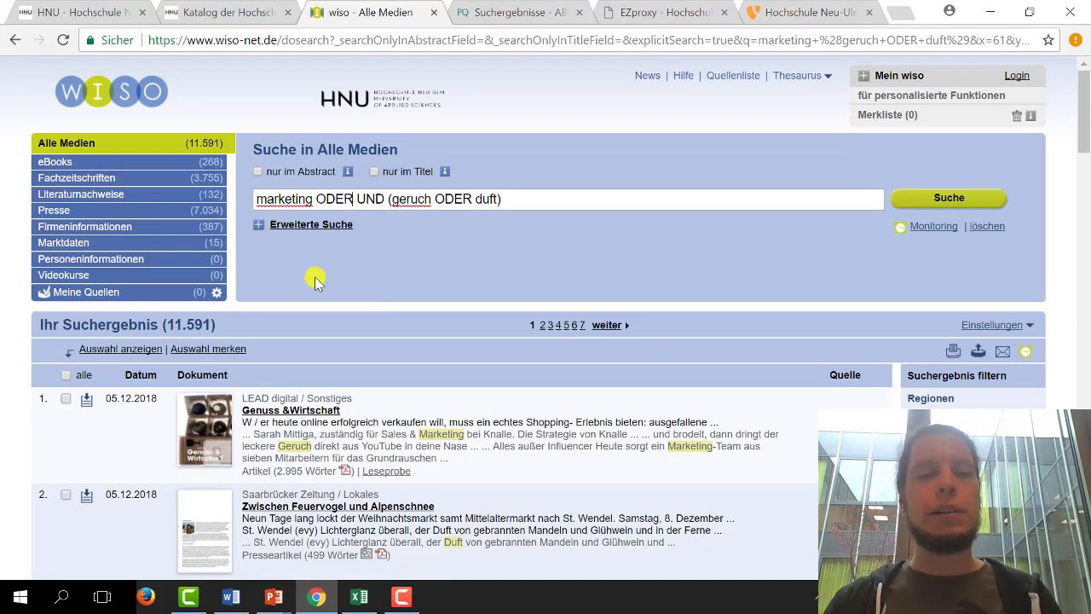
type(" werbung")
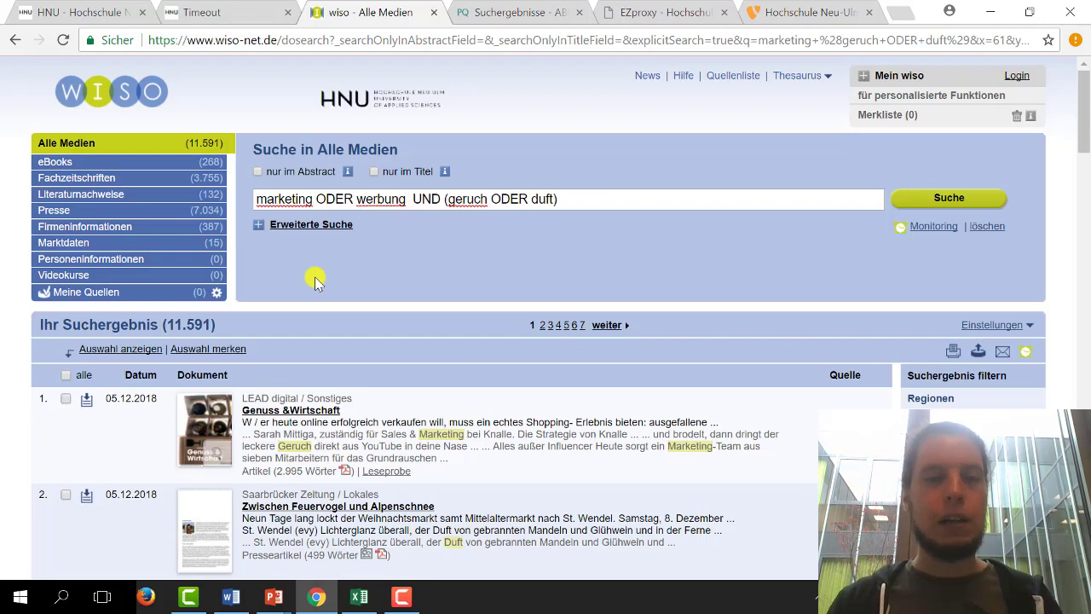
key("BackSpace")
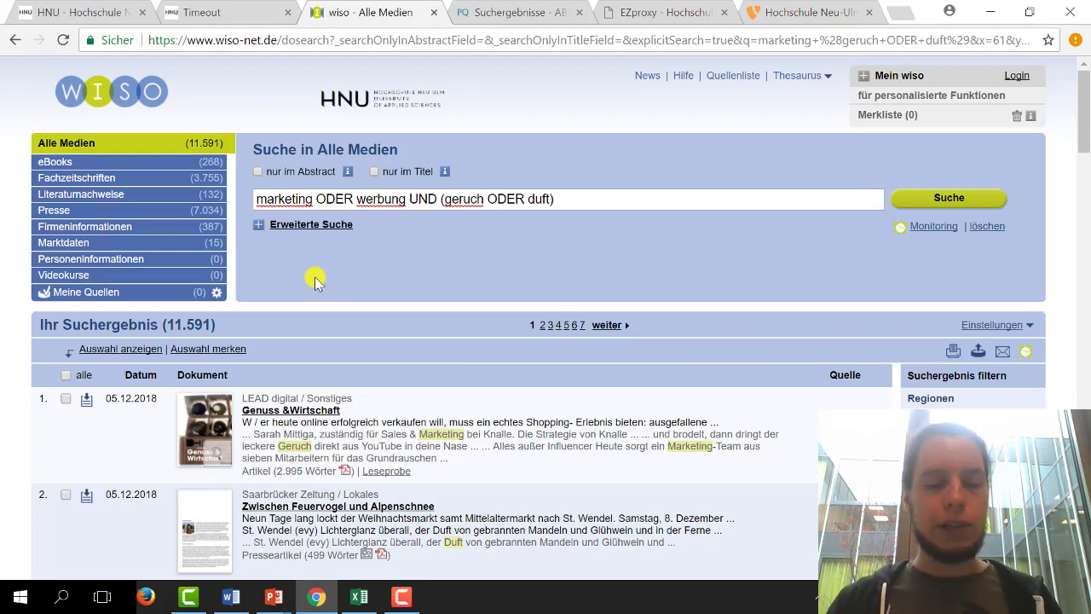
type(")")
left_click(255, 199)
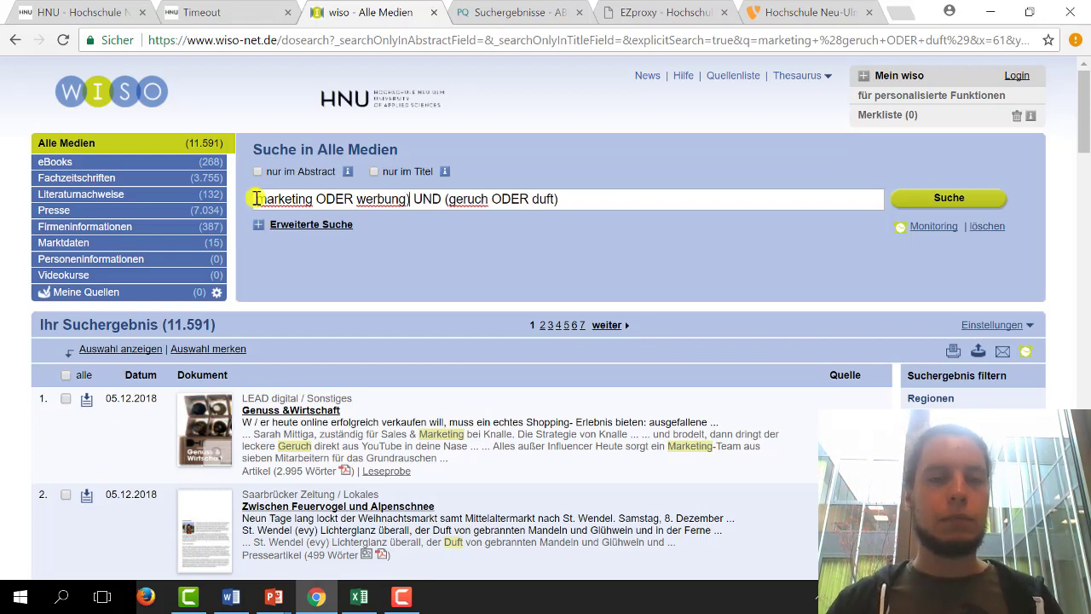
type("(")
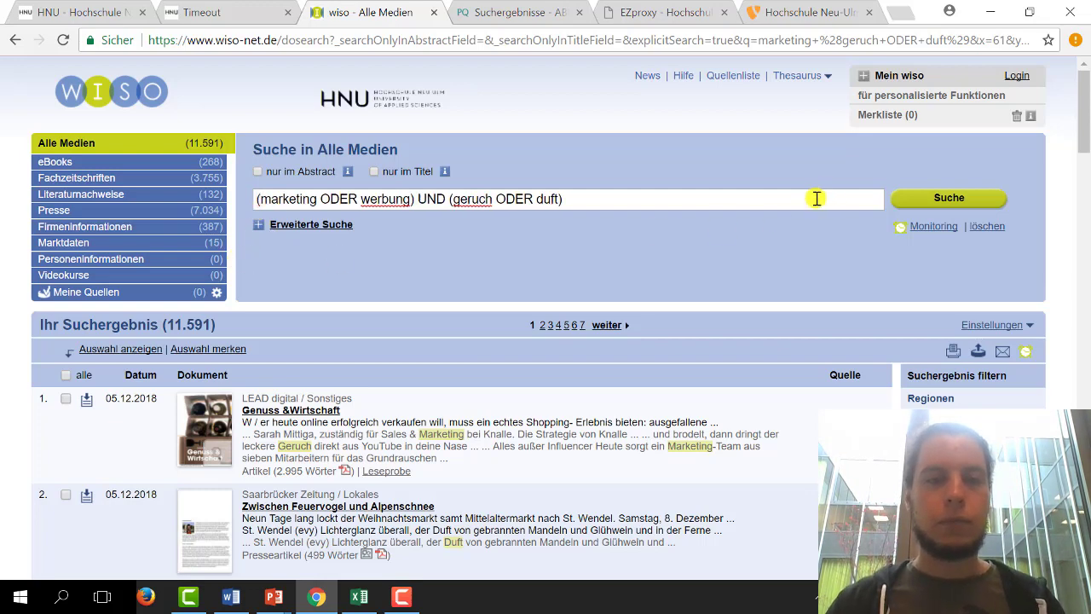
left_click(919, 200)
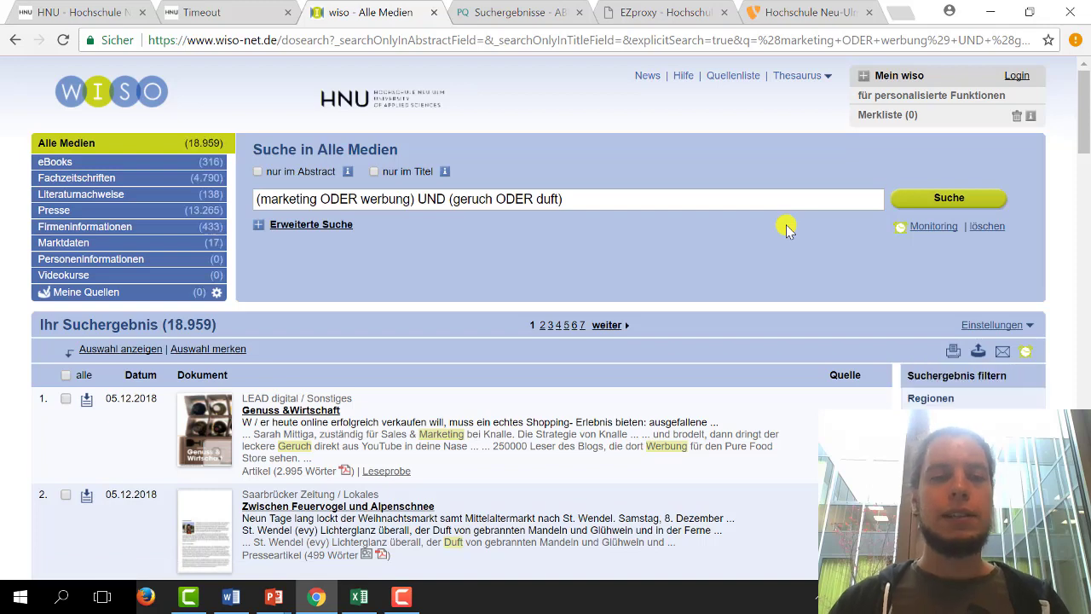
Step: Highlight the marketing ODER werbung group, switch to Excel, and review the Aspekt 1 and Aspekt 2 terms on the Suchbegriffe sheet
left_click(264, 199)
left_click_drag(259, 198, 412, 199)
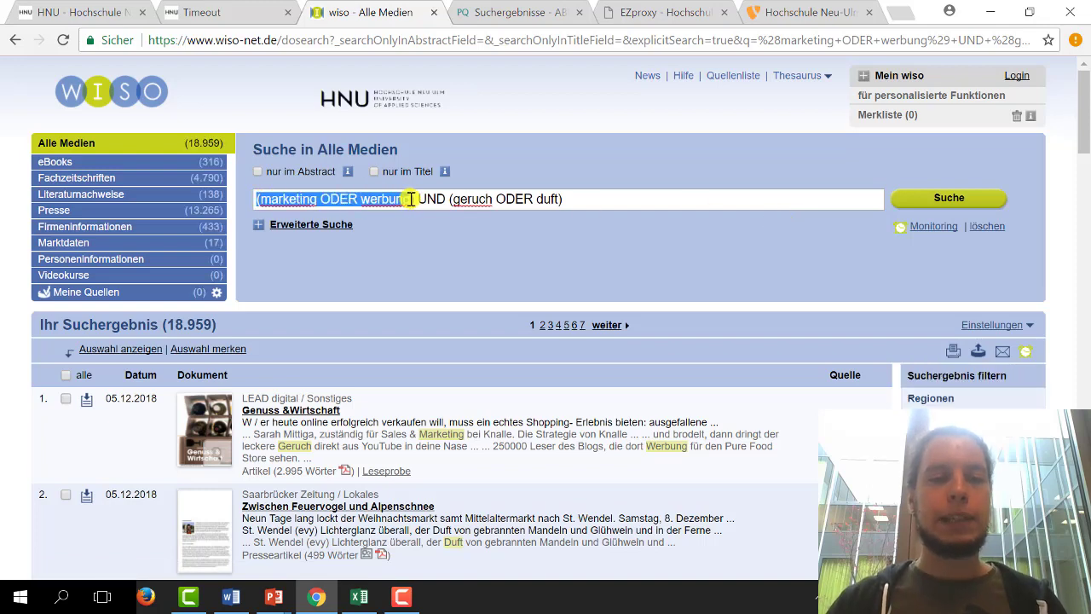
left_click(352, 599)
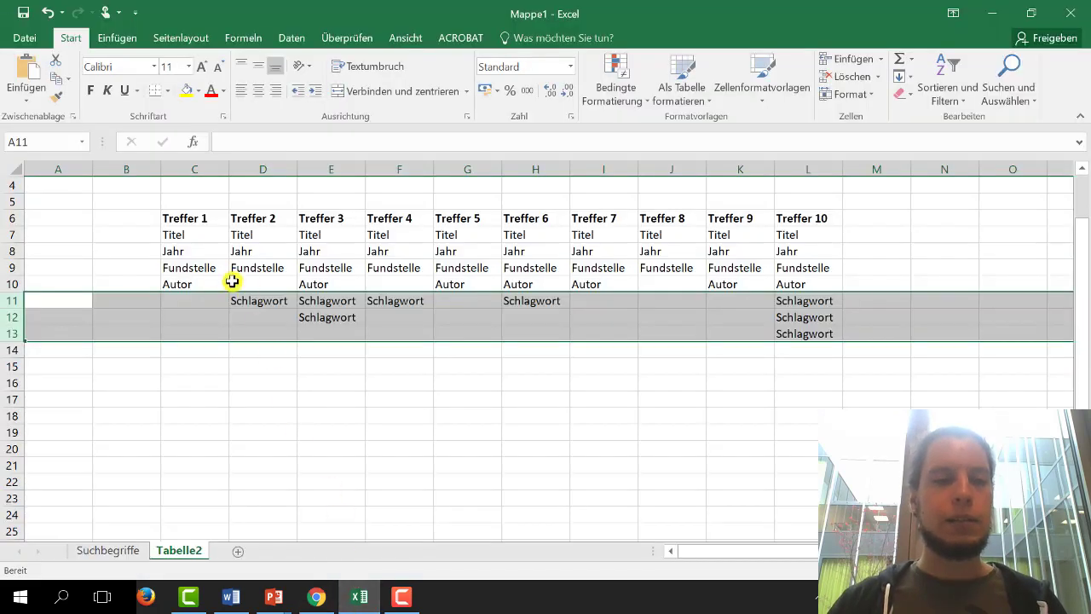
left_click(115, 550)
left_click(170, 236)
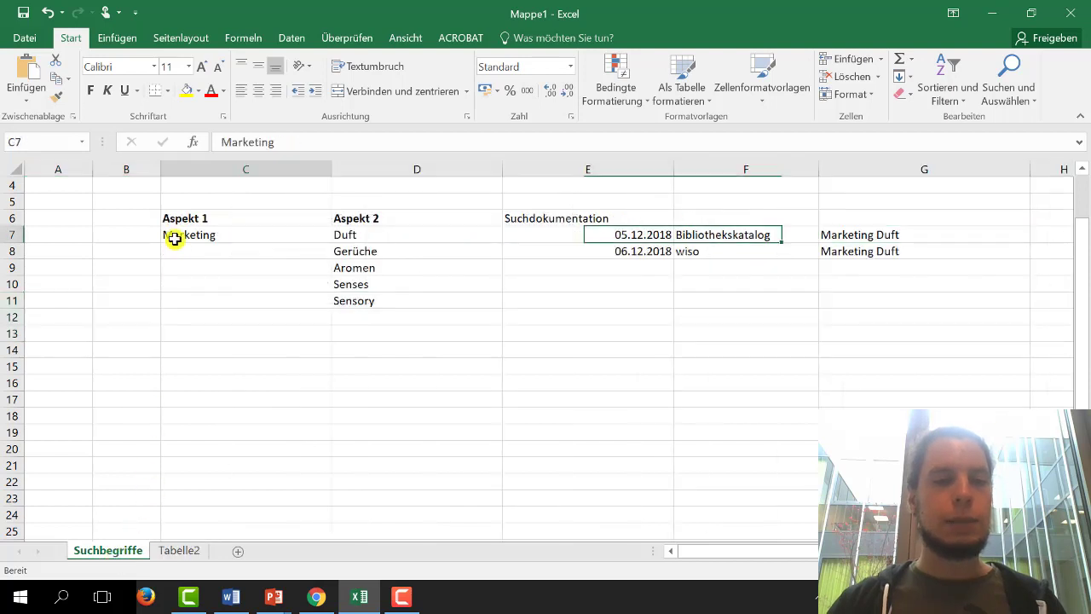
left_click_drag(185, 236, 213, 320)
left_click(373, 233)
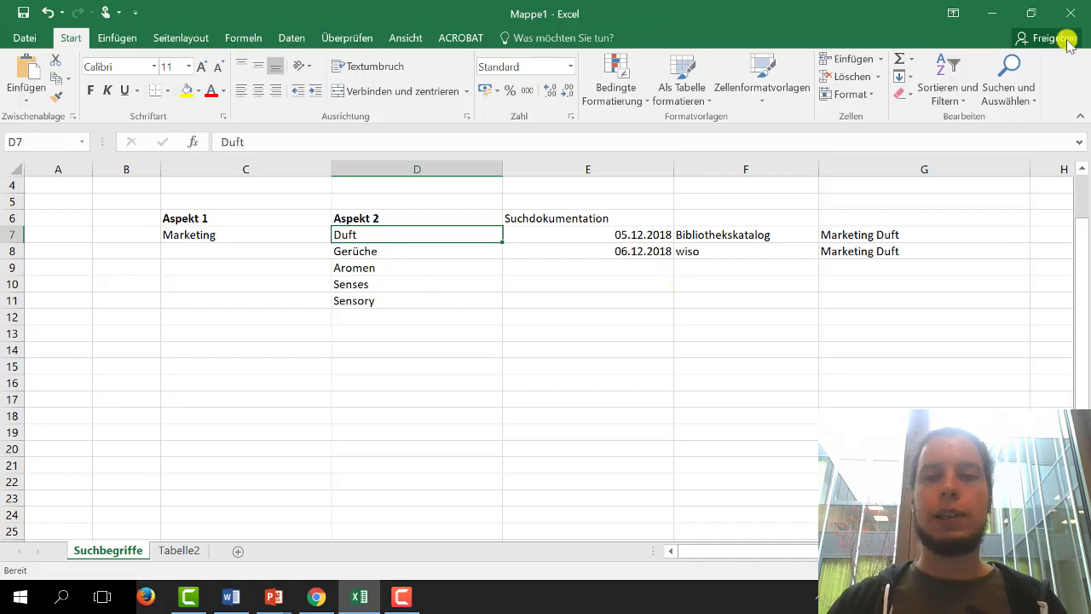
Step: Return to the WISO results in Chrome, highlight the group (marketing ODER werbung), and place the cursor in werbung
left_click(1002, 10)
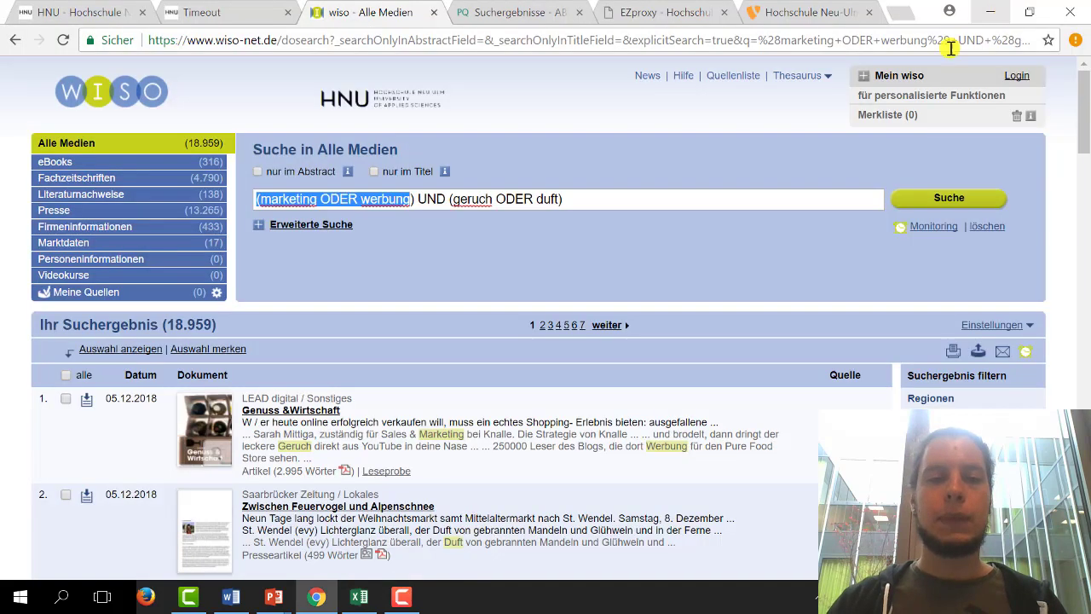
left_click(375, 219)
left_click_drag(415, 199, 247, 198)
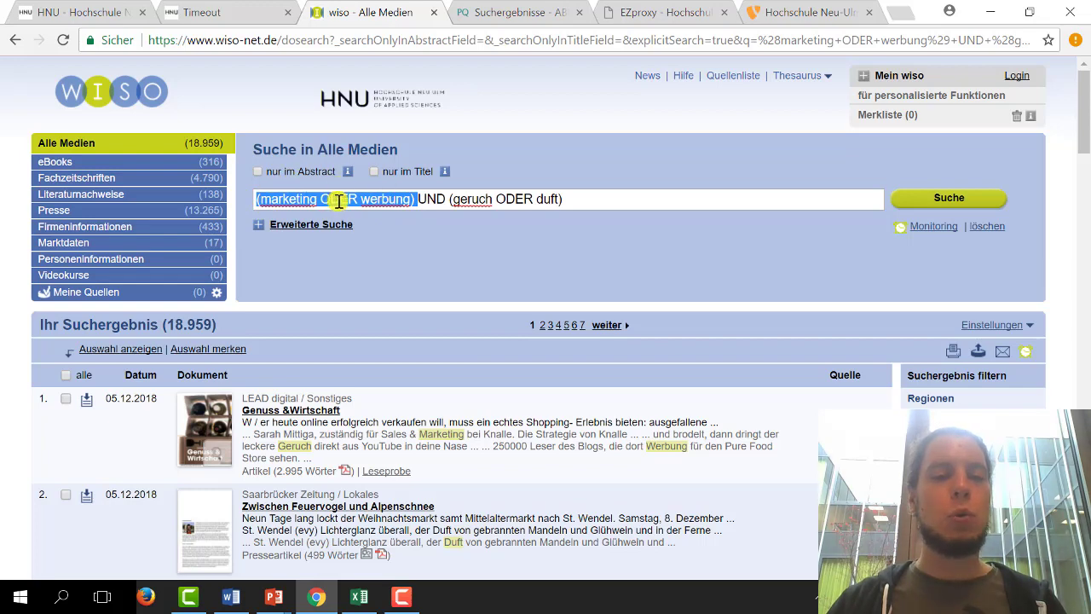
left_click(381, 199)
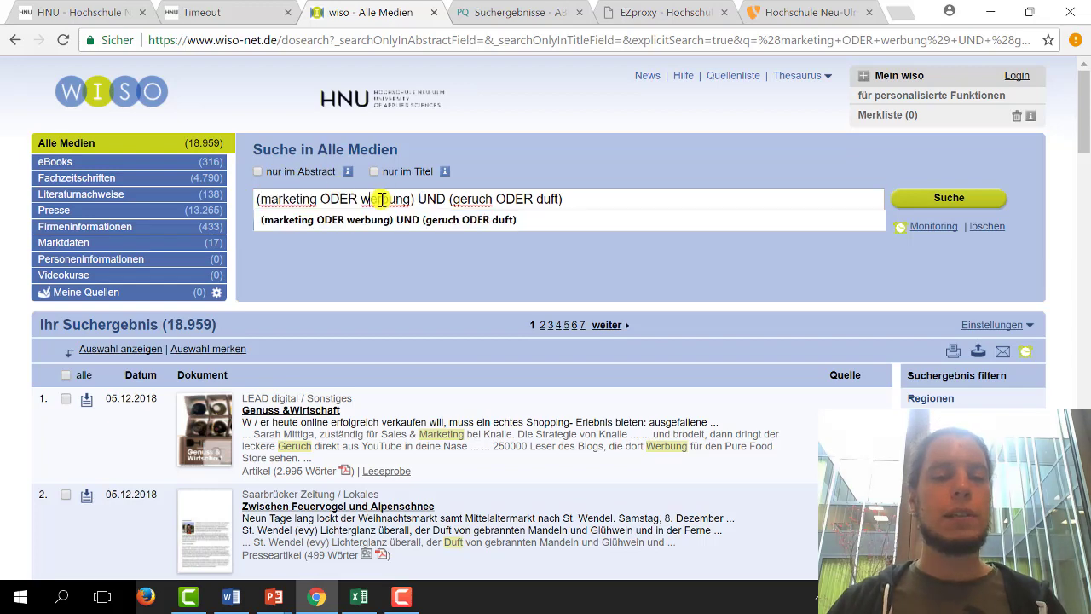
Step: Add ODER sensory after duft inside the second bracketed group of the WISO query
double_click(434, 199)
left_click(438, 199)
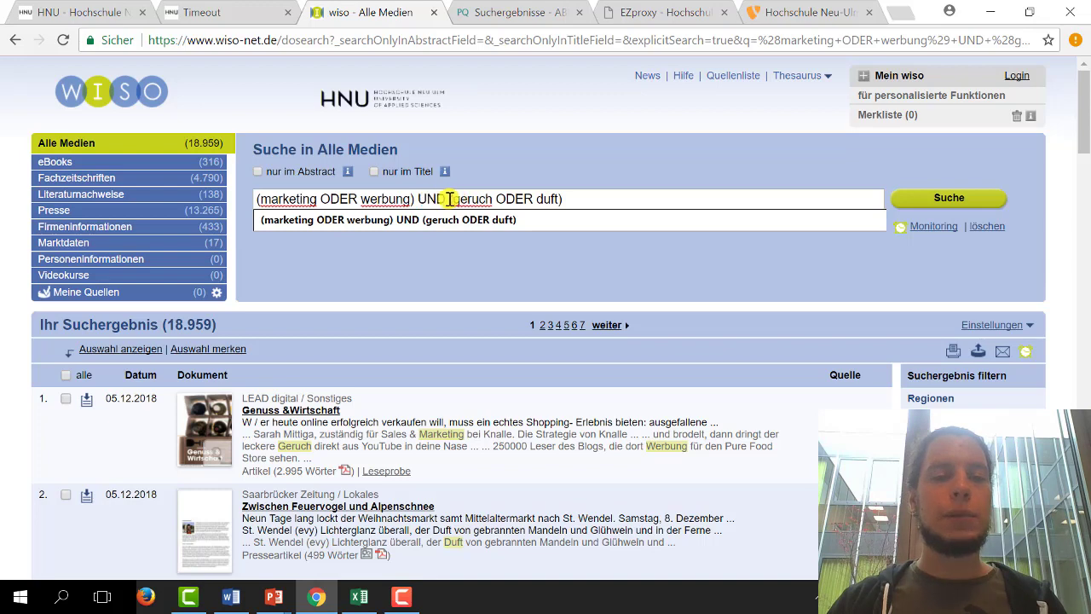
left_click_drag(449, 199, 459, 199)
left_click_drag(528, 199, 564, 203)
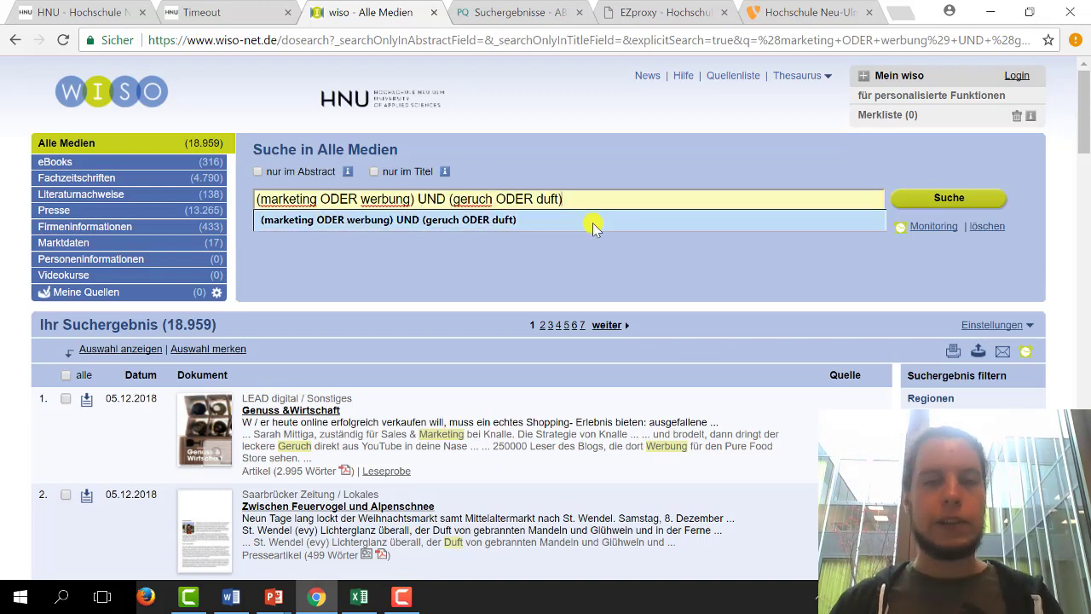
type("ODER se")
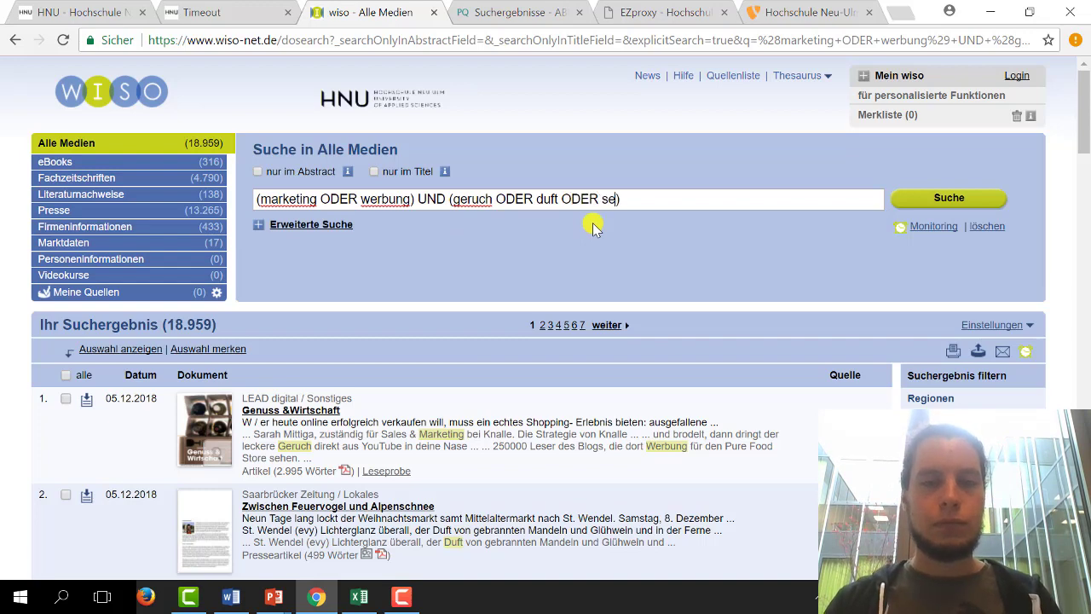
type("nsory")
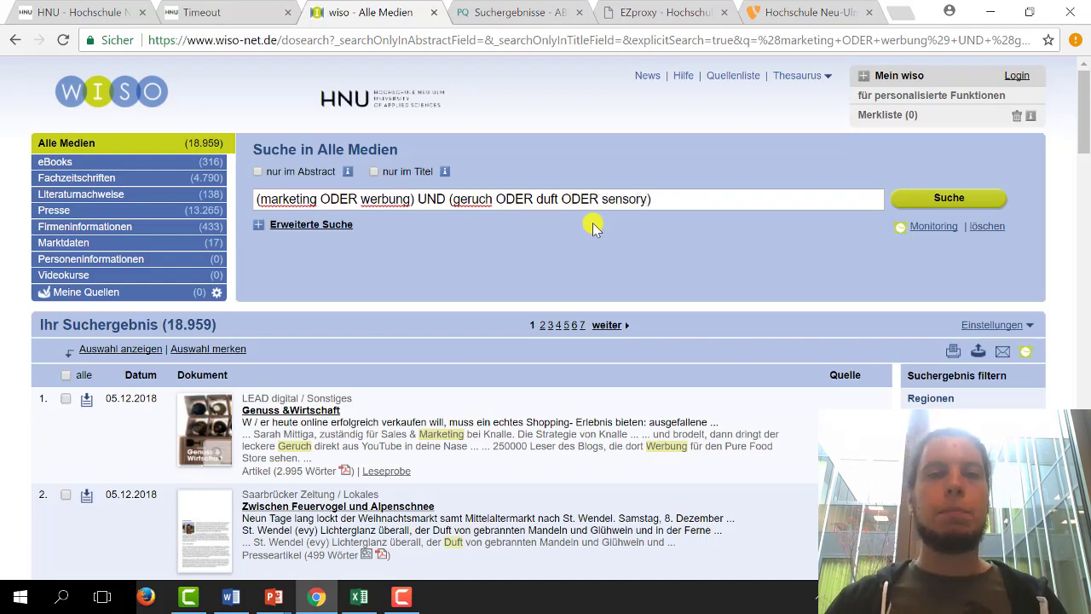
left_click(697, 196)
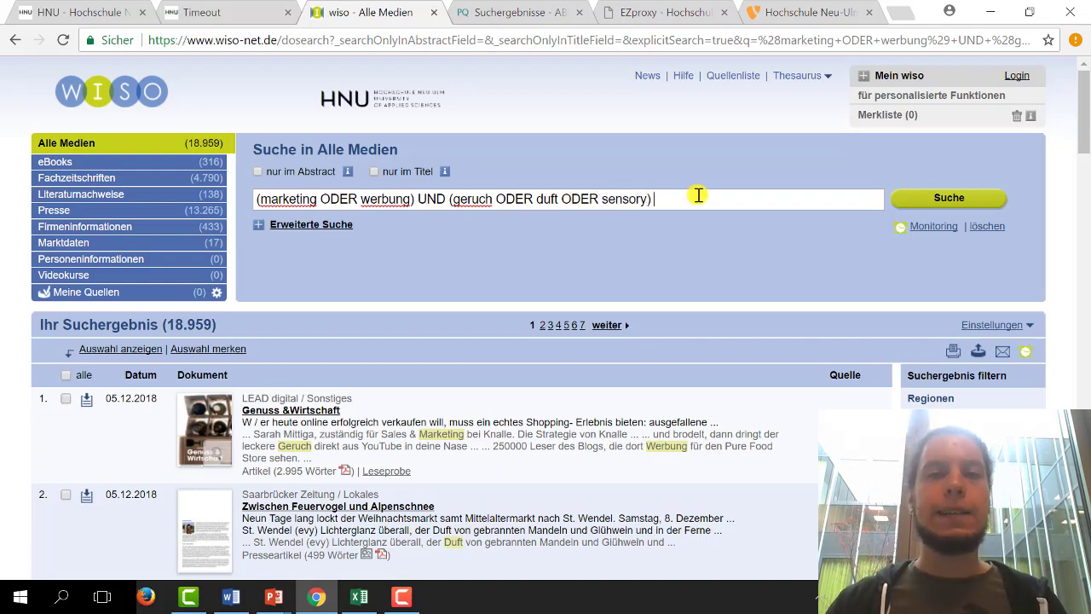
Step: Highlight the new ODER and the UND between the groups, and search for (marketing ODER werbung) UND (geruch ODER duft ODER sensory)
double_click(574, 197)
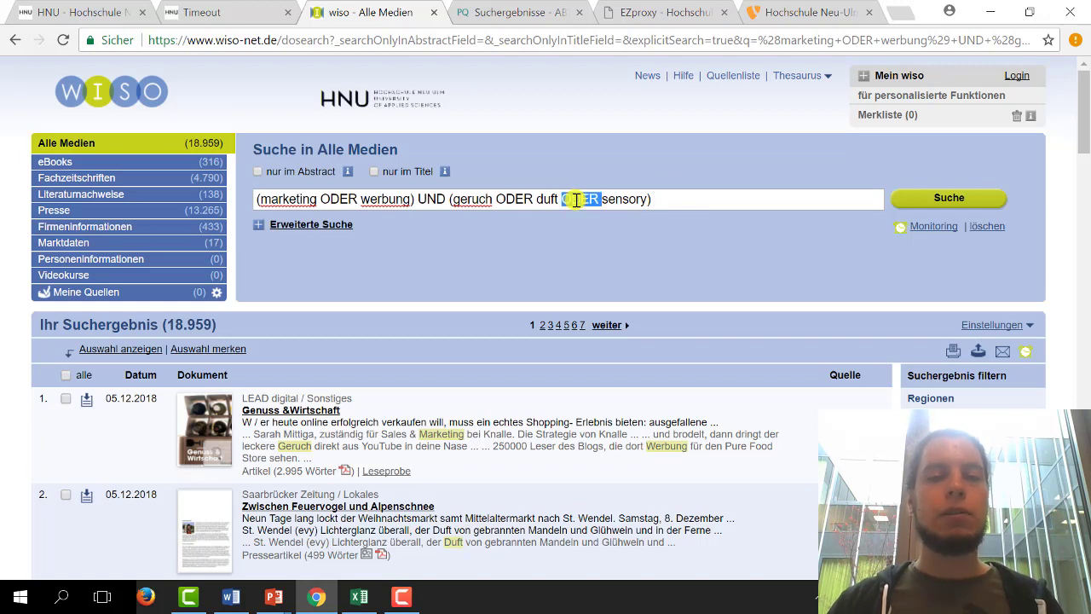
double_click(430, 199)
left_click(688, 198)
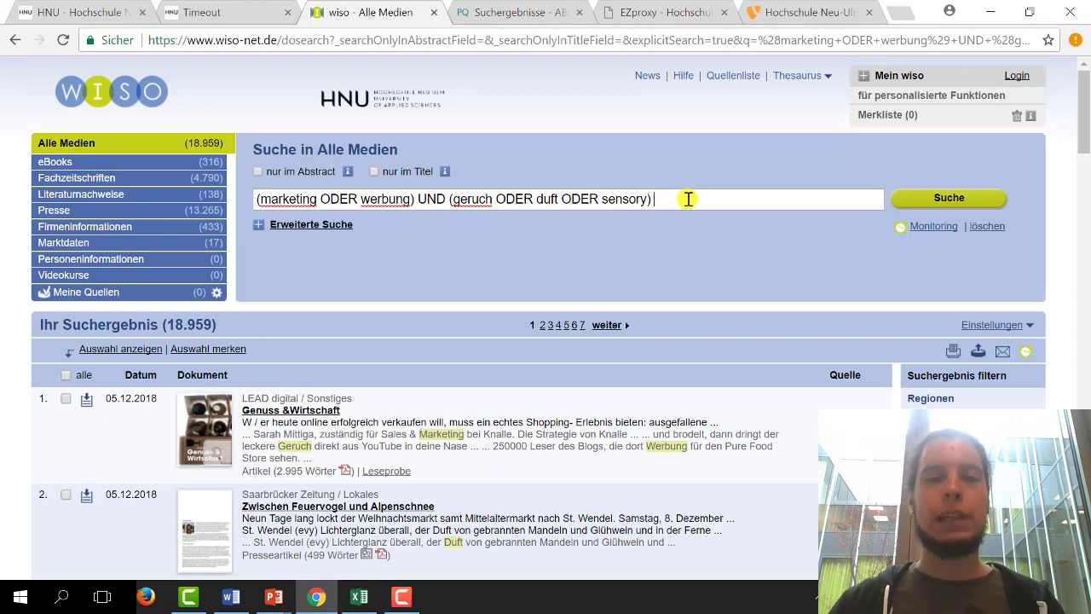
left_click(946, 199)
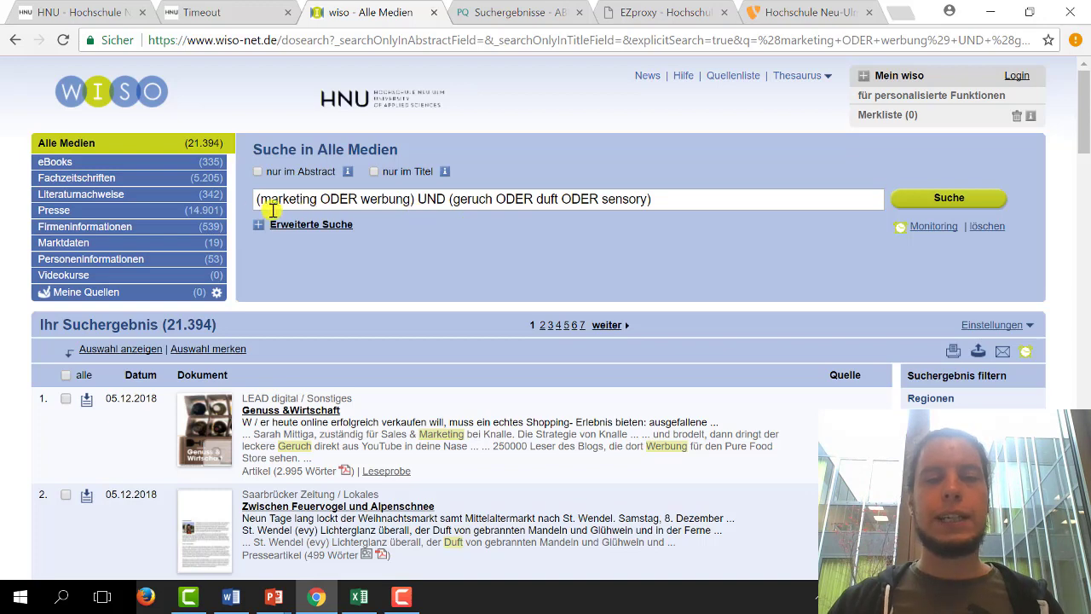
Step: Run the same WISO search again and switch back to the PowerPoint slide on Operatoren
left_click(728, 201)
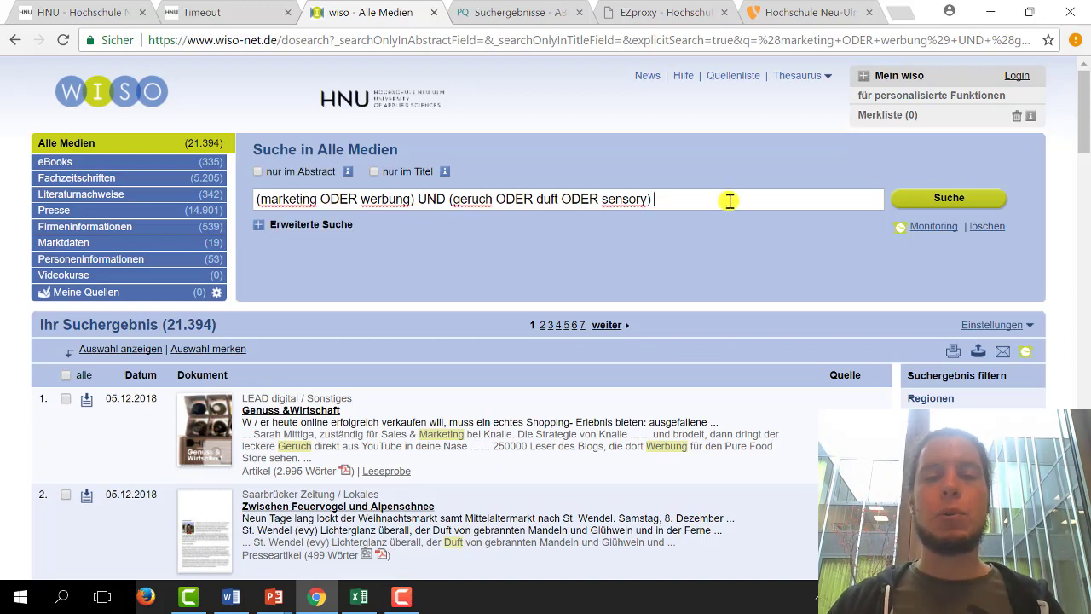
left_click(951, 199)
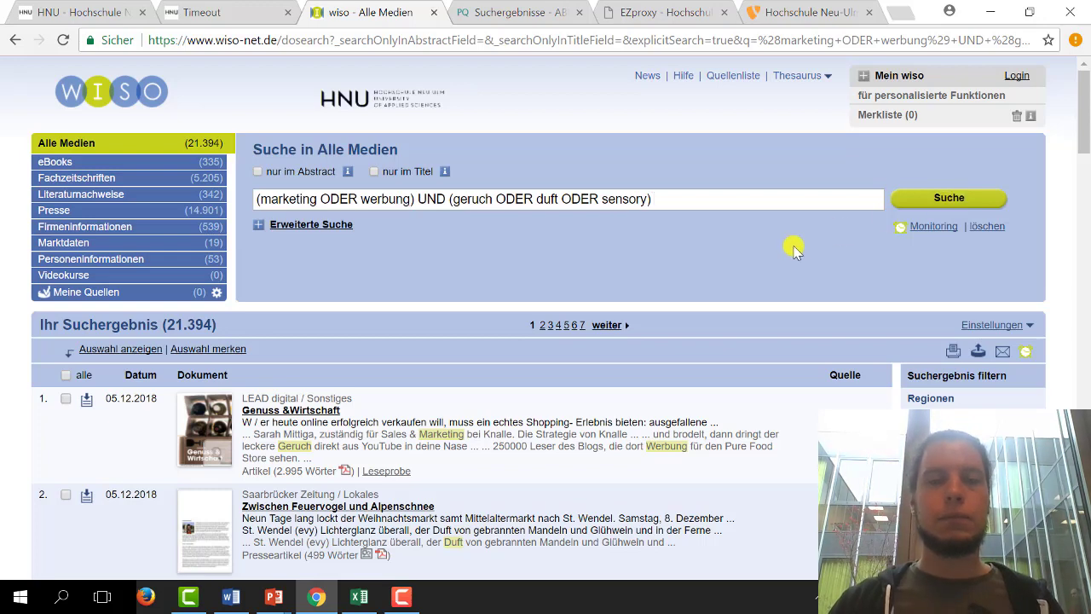
left_click(990, 12)
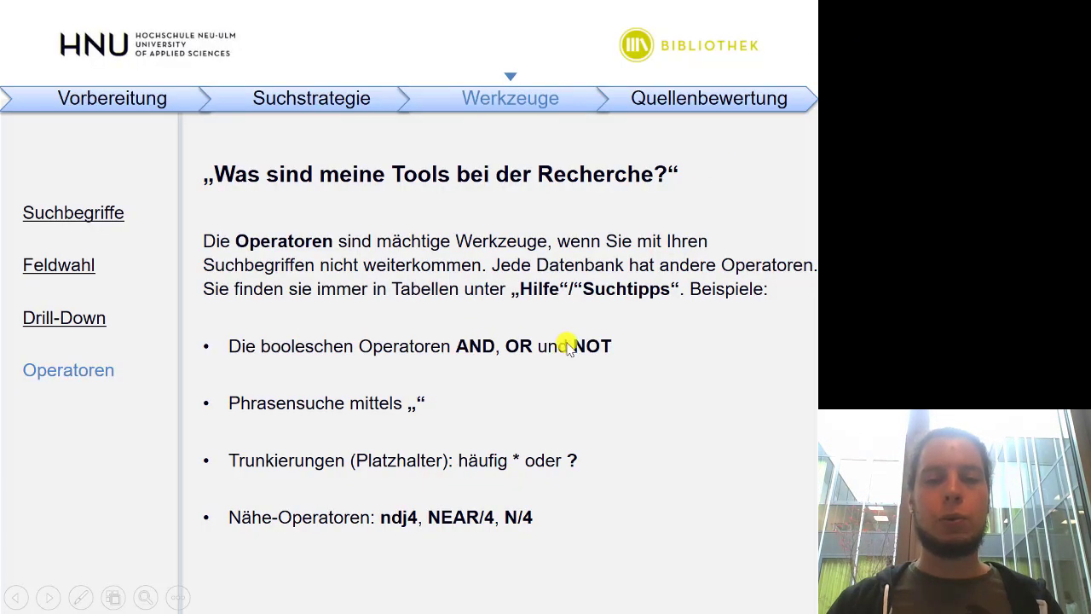